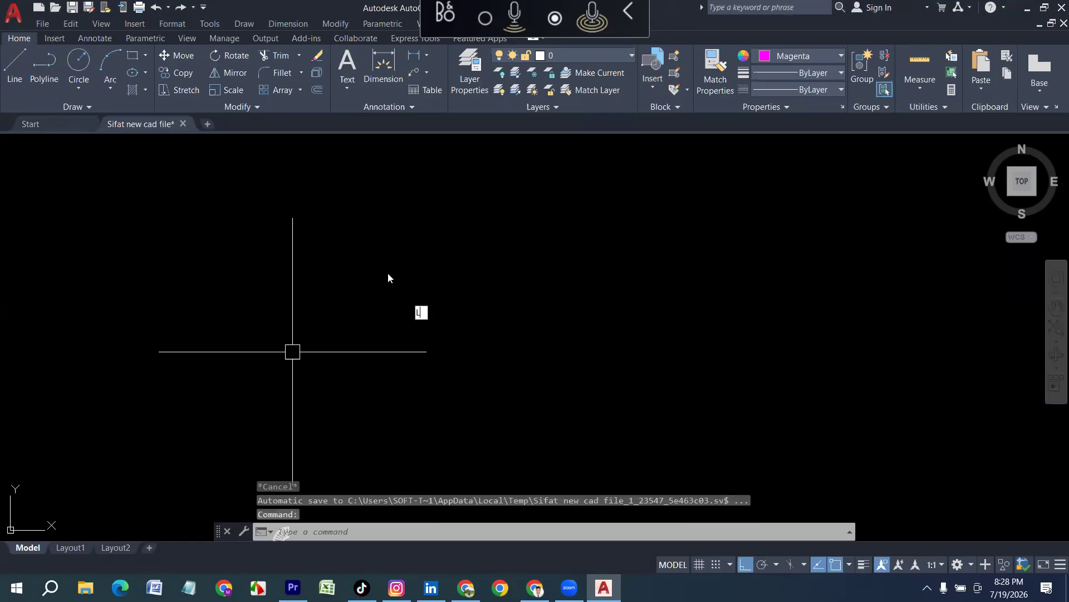
key("Return")
left_click(310, 245)
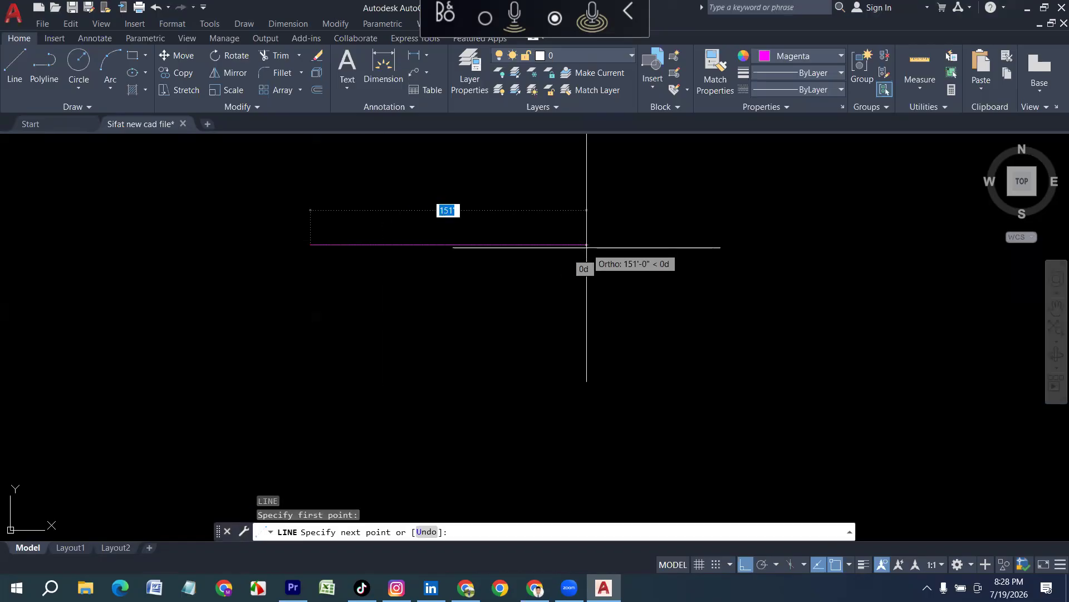
key("Escape")
Set the current object color to ByLayer and draw a 40' horizontal line.
left_click(784, 54)
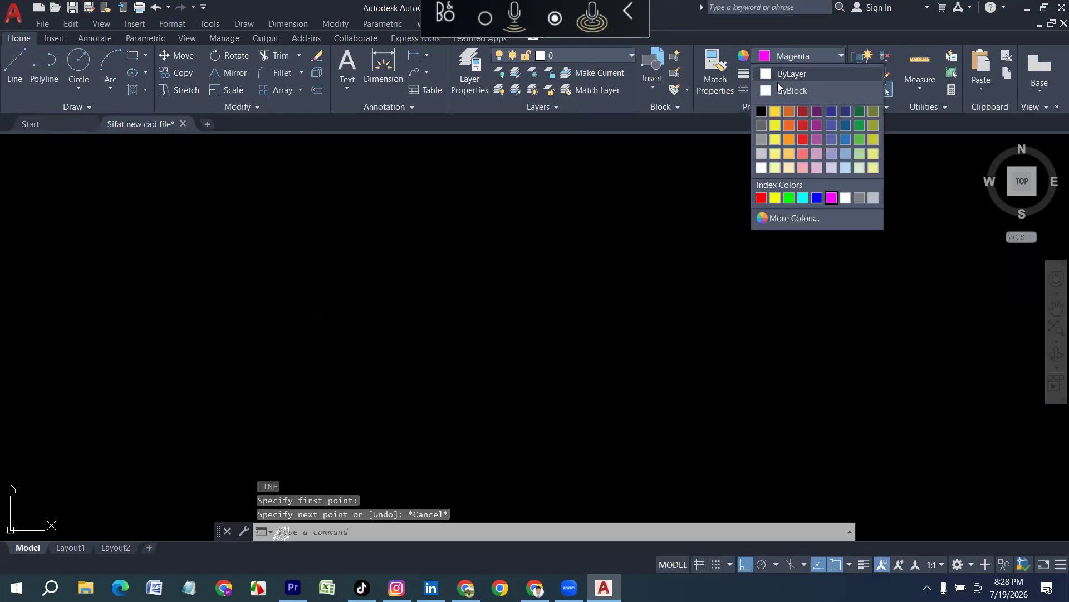
left_click(781, 78)
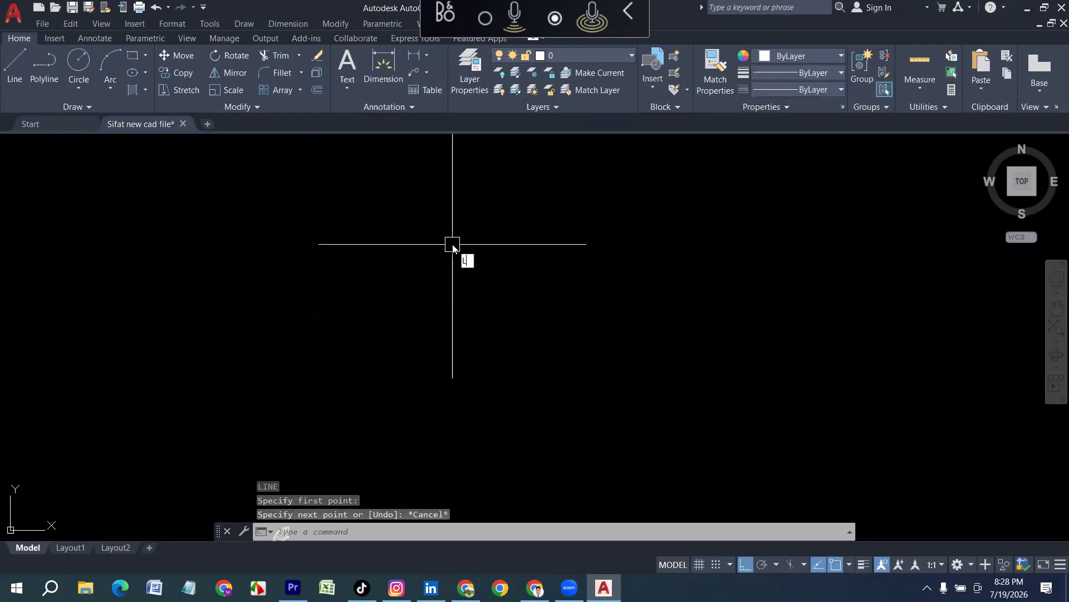
type("l")
key("Return")
left_click(296, 243)
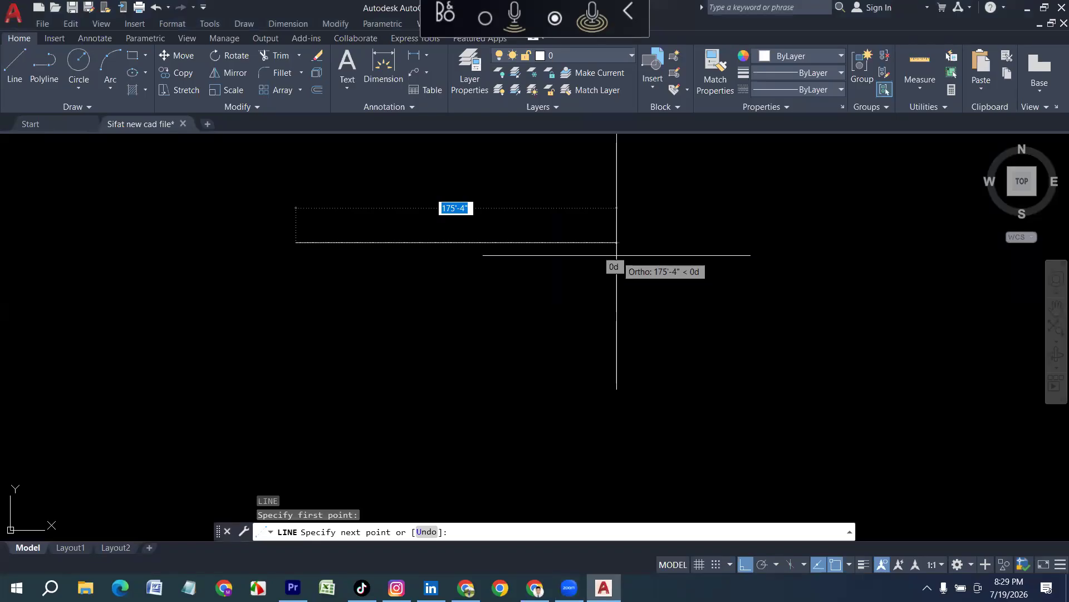
type("40'")
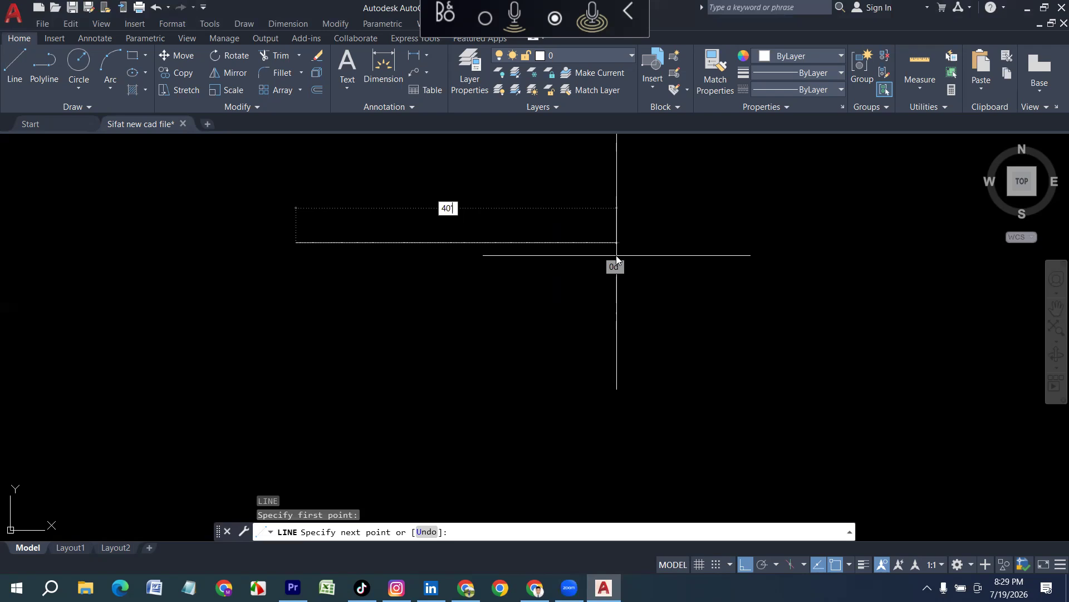
key("Return")
key("Return")
scroll(272, 257, "up", 6)
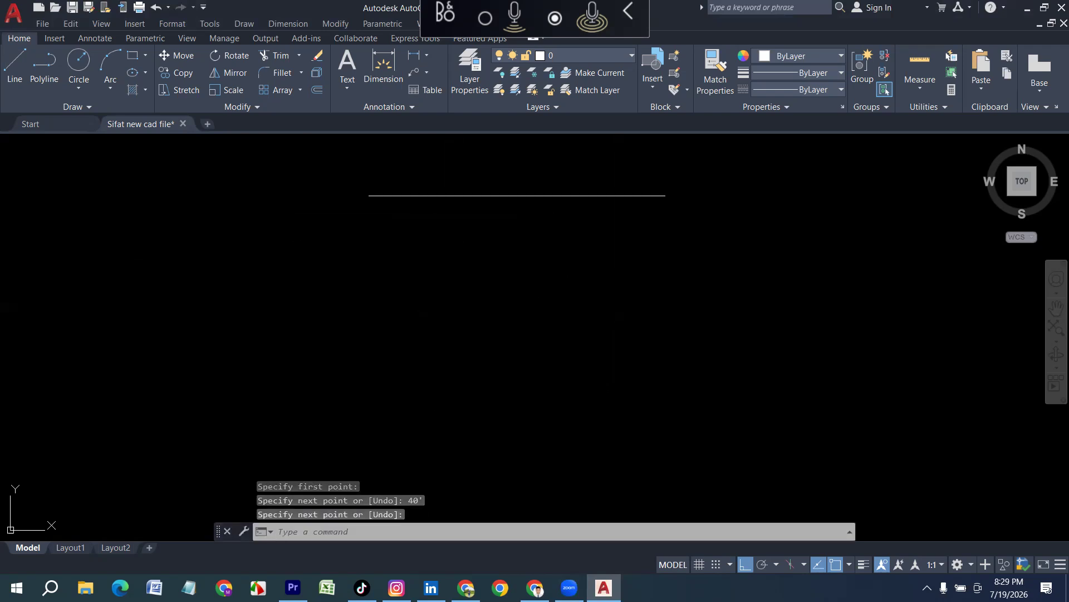
Draw a 40' vertical line straight down from the left end of the horizontal line.
key("Return")
left_click(369, 195)
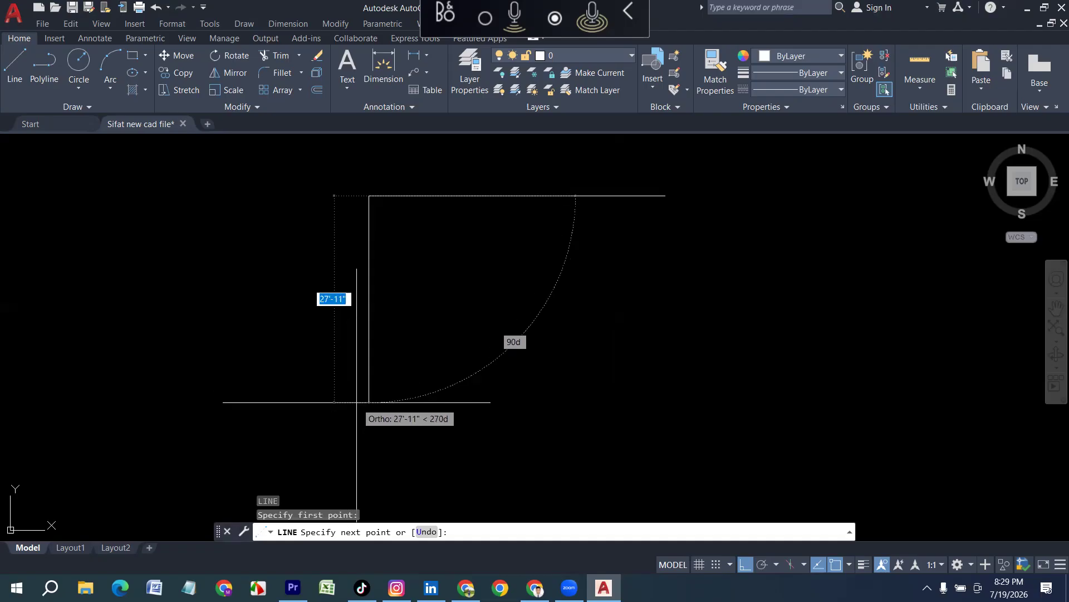
key("Return")
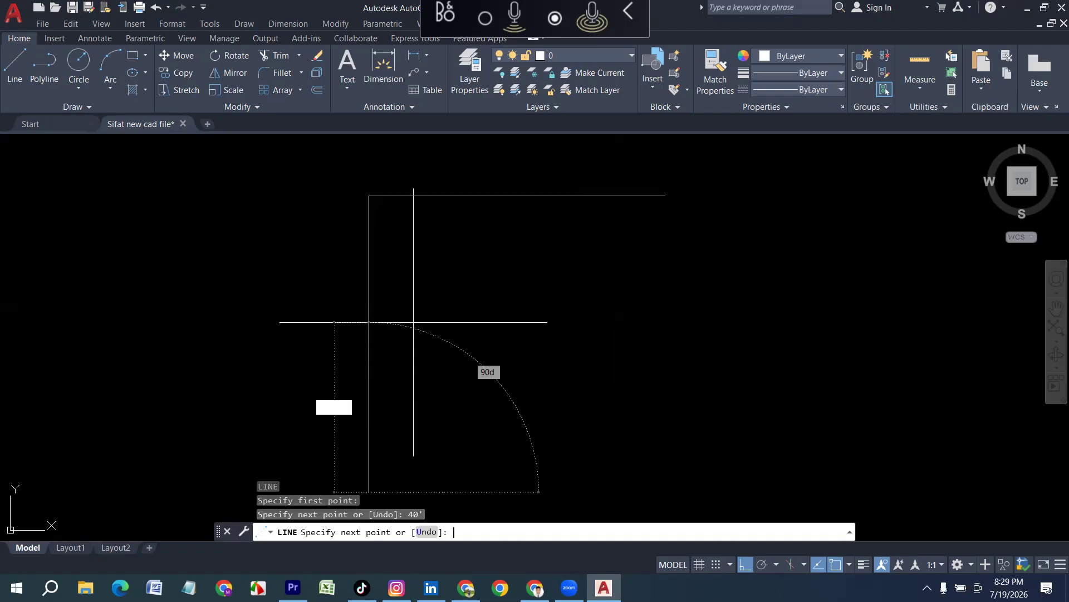
key("Return")
Offset the vertical and the horizontal line 5" inward to form the left and top walls.
scroll(452, 234, "up", 4)
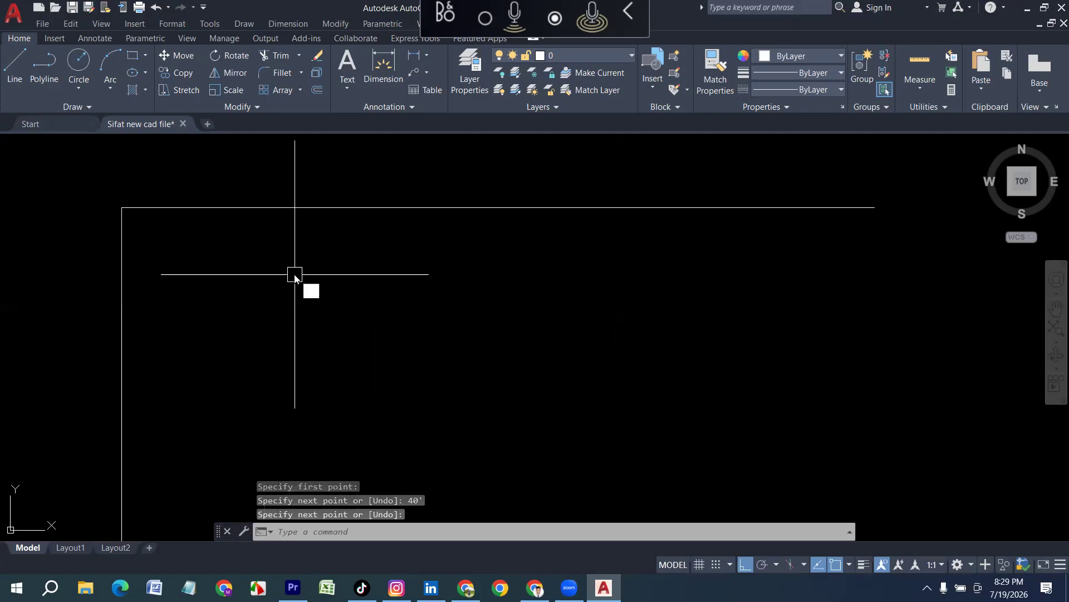
type("o")
key("Return")
type("5")
key("Return")
left_click(122, 286)
left_click(196, 236)
left_click(202, 206)
left_click(212, 291)
key("Return")
Offset the inner line of the left wall 11' to the right.
key("Return")
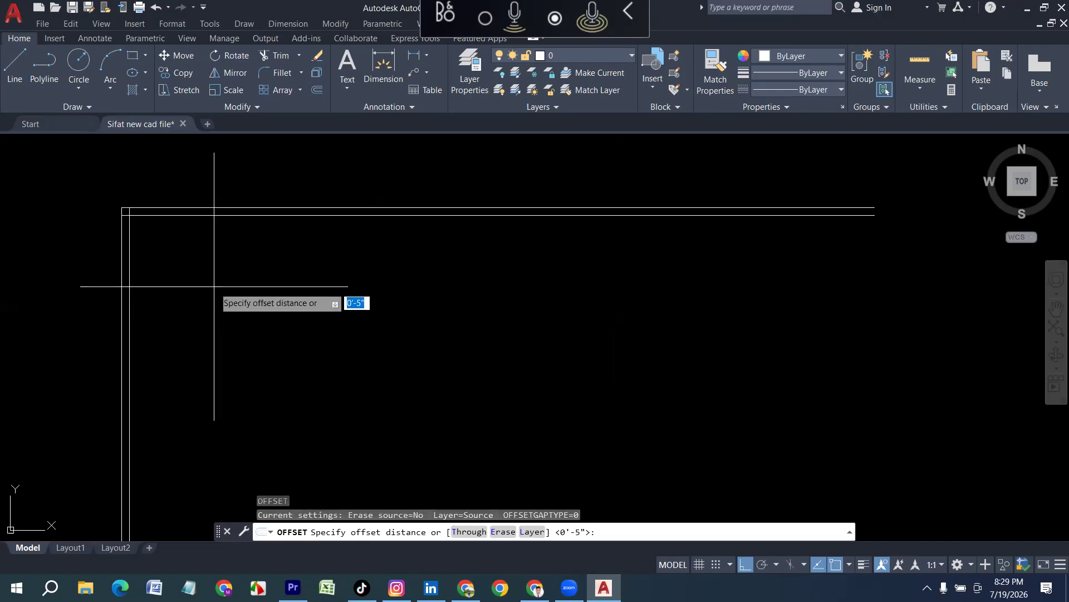
type("11'")
key("Return")
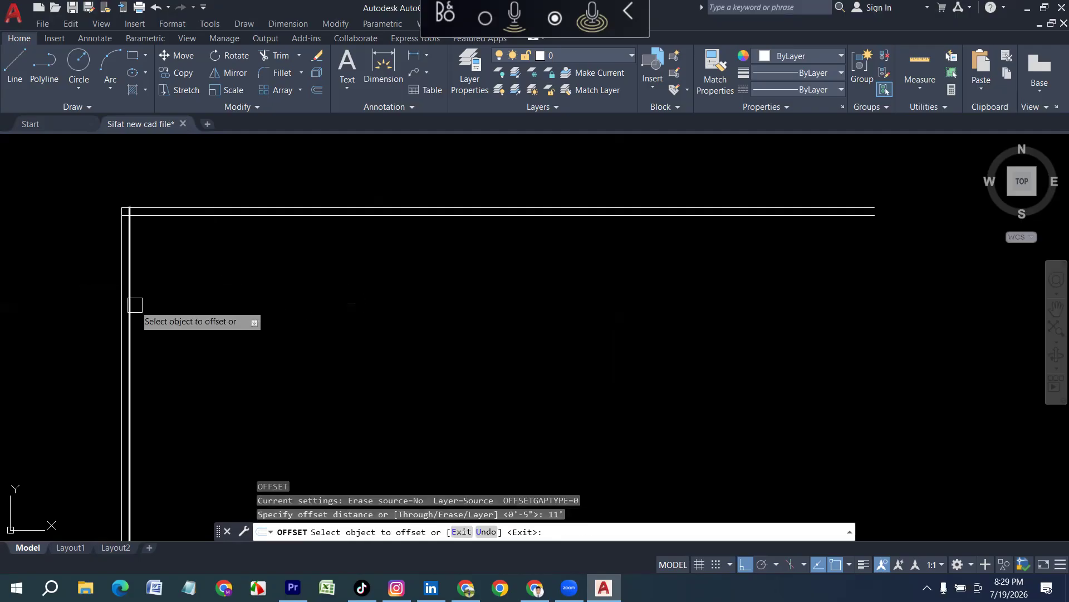
left_click(131, 304)
left_click(345, 317)
key("Return")
Offset the new vertical line 5" to the right to form the first partition wall.
key("Return")
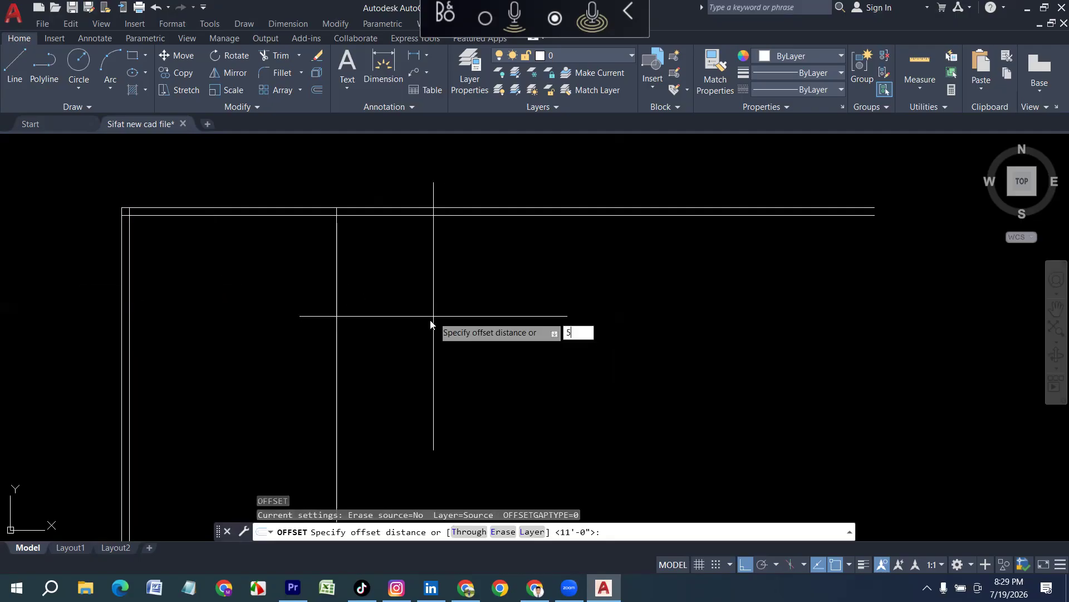
type("5")
key("Return")
left_click(343, 316)
left_click(457, 315)
key("Return")
Offset the right line of the first vertical partition 9' to the right.
key("Return")
type("9'")
key("Return")
left_click(345, 298)
left_click(561, 323)
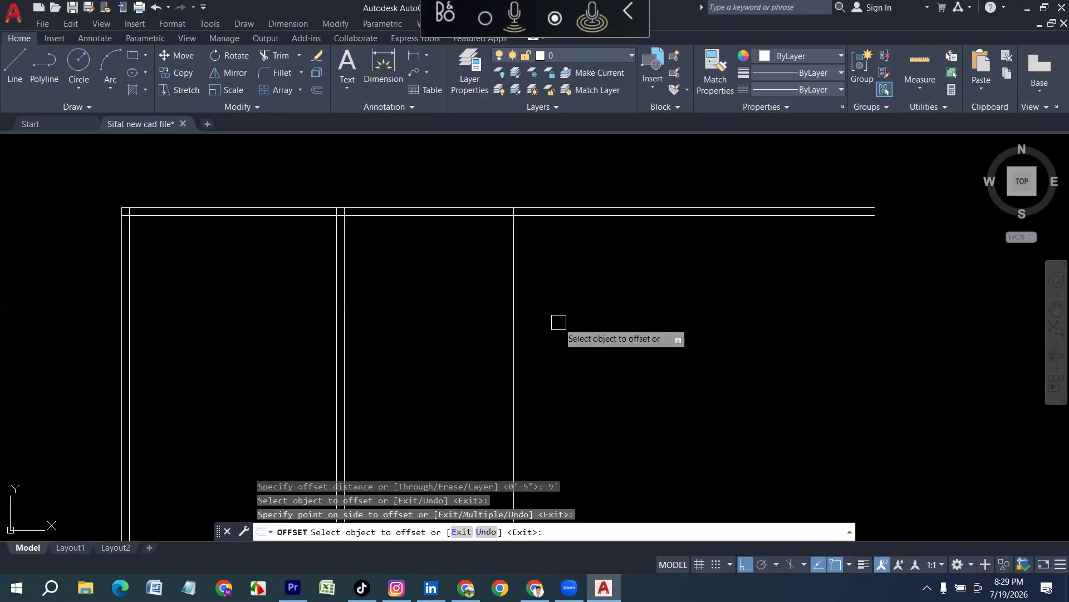
key("Return")
Offset the newest vertical line 5" to the right to form the second partition wall.
key("Return")
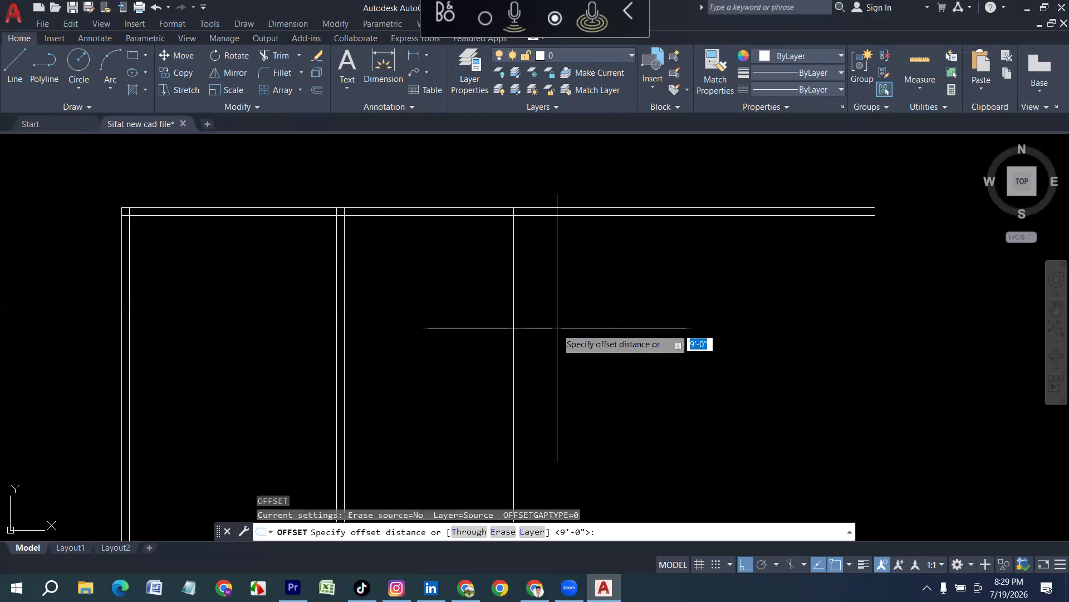
type("5")
key("Return")
left_click(514, 317)
left_click(659, 327)
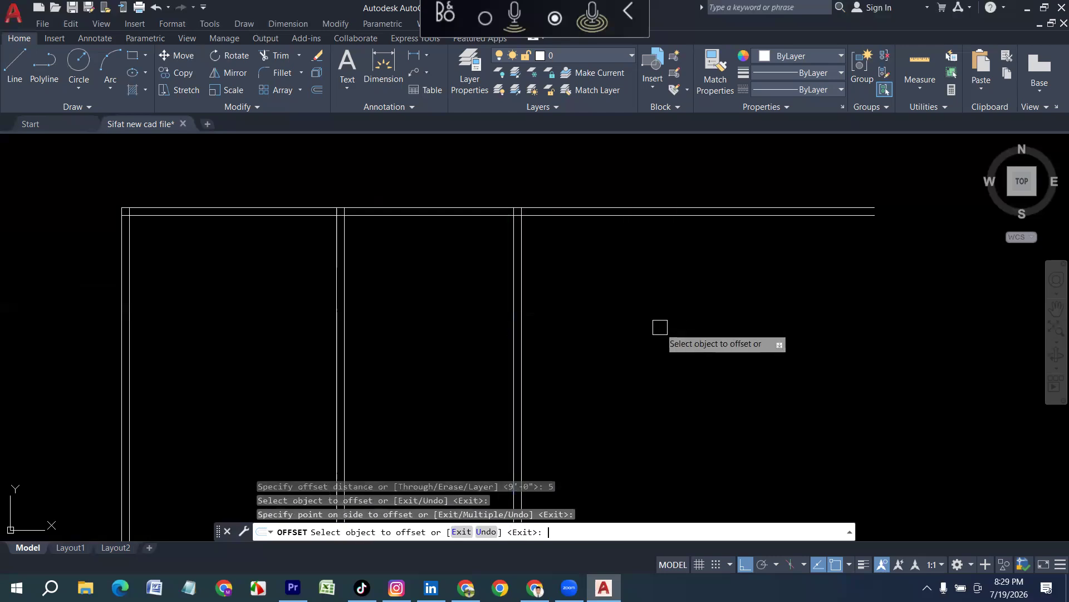
key("Return")
Offset the right line of the second vertical partition 11' to the right.
key("Return")
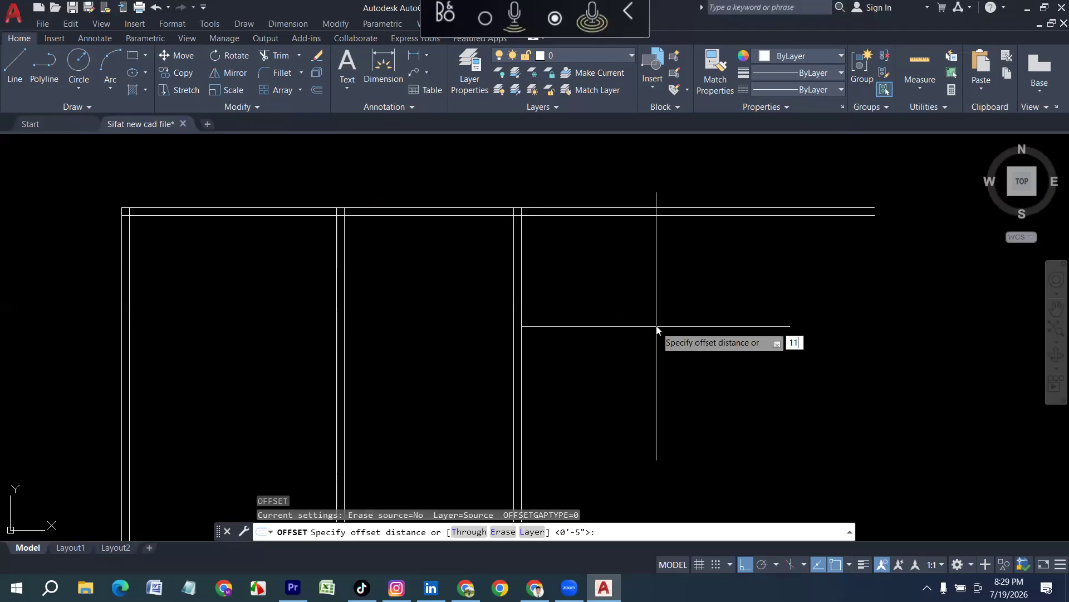
key("Return")
left_click(523, 317)
left_click(704, 332)
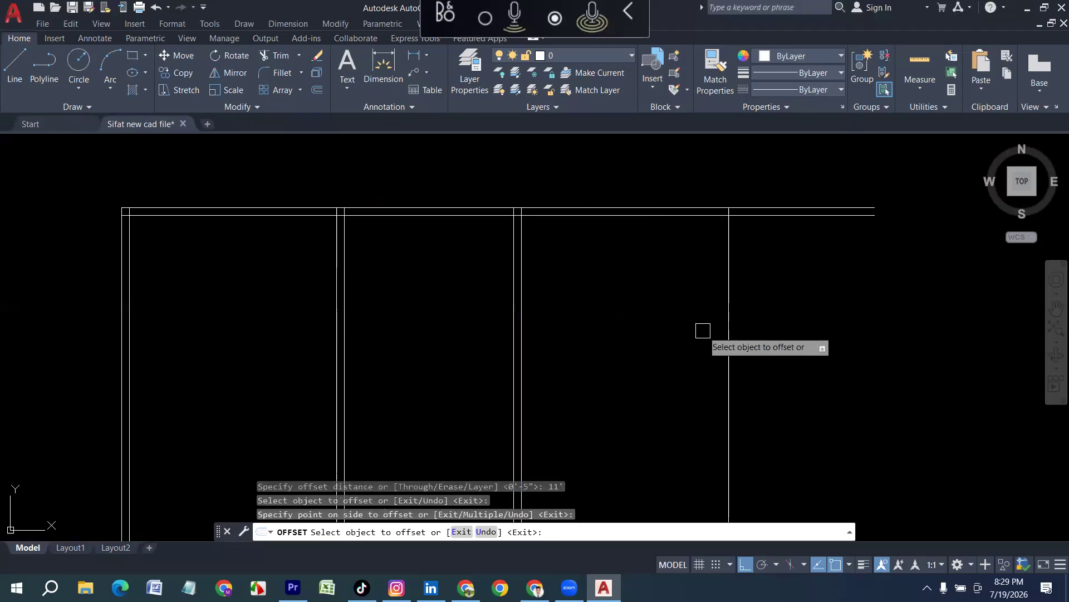
key("Return")
Offset the rightmost vertical line 5" outward to form the right exterior wall.
key("Return")
type("5")
key("Return")
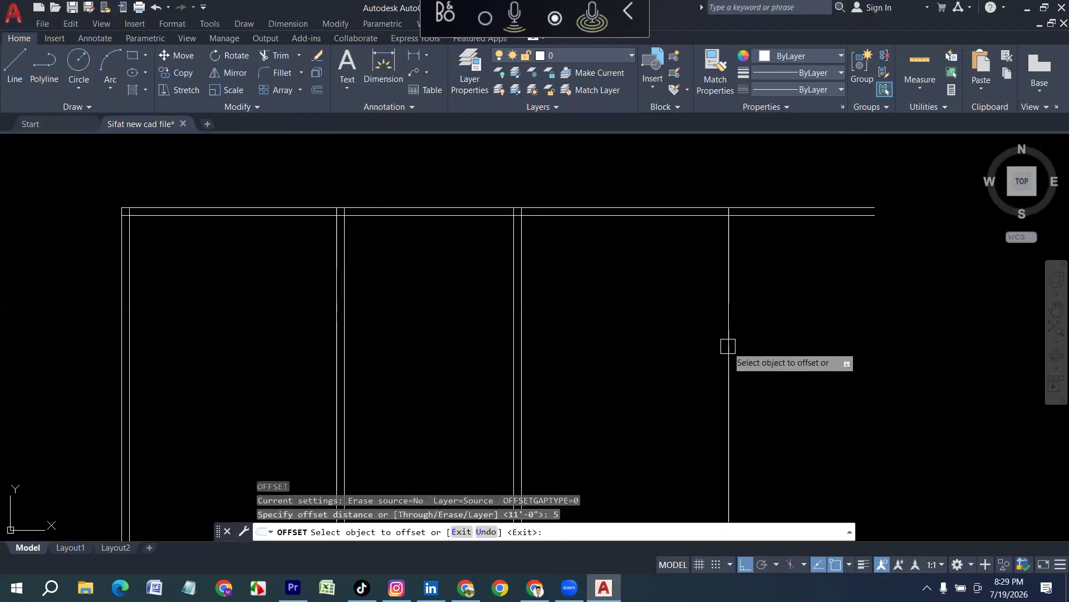
left_click(729, 346)
left_click(709, 370)
scroll(671, 341, "down", 4)
key("Escape")
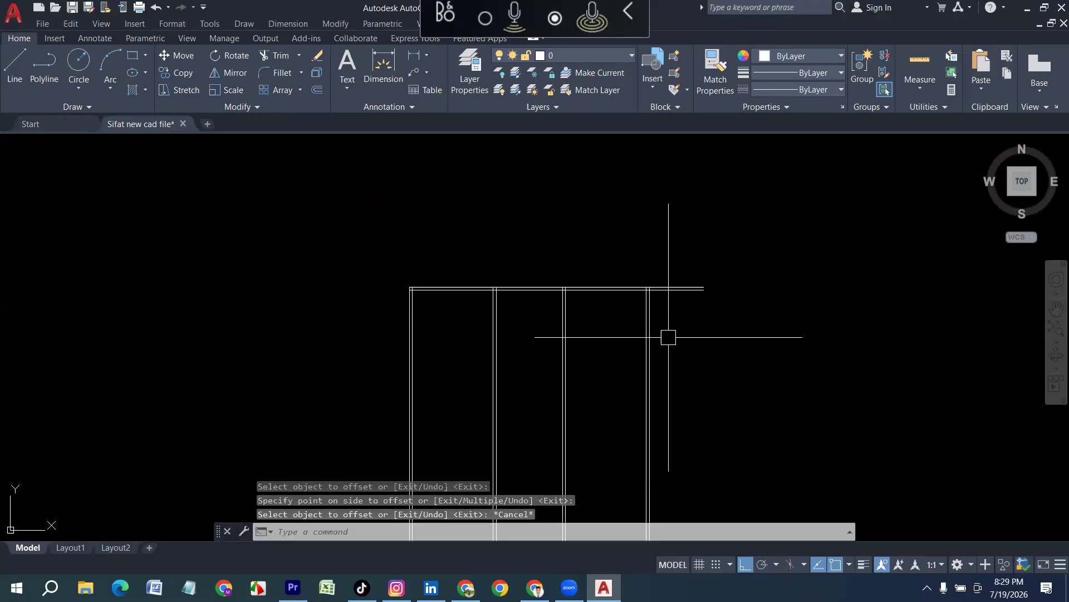
Trim the ends of both top wall lines that project beyond the right exterior wall.
type("TR")
key("Return")
left_click(685, 321)
left_click(685, 231)
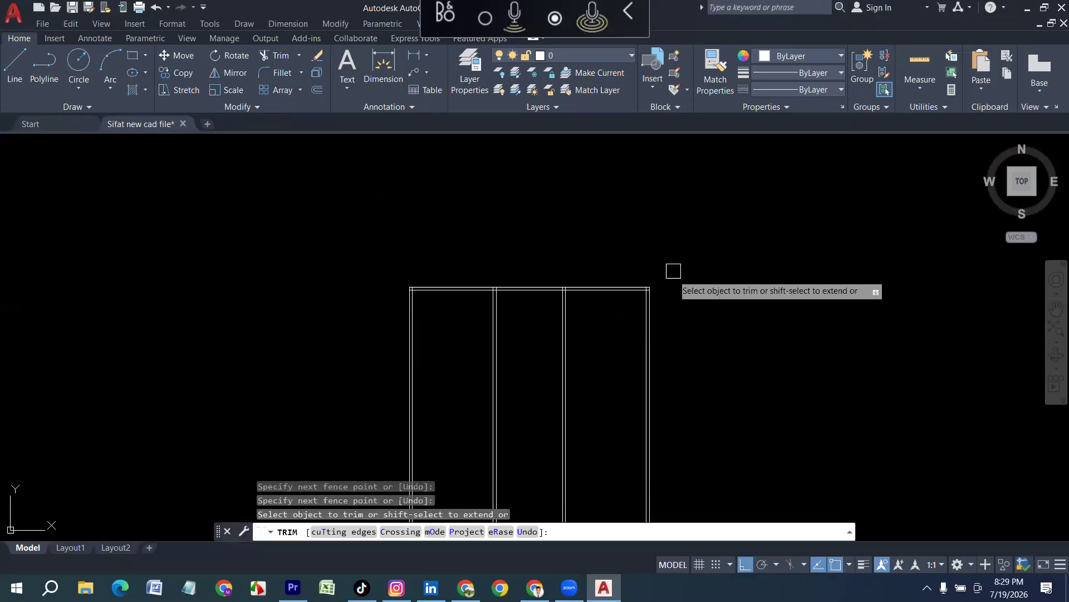
scroll(628, 325, "up", 3)
key("Escape")
Offset the inner line of the top wall 12' downward.
type("O")
key("Return")
type("12")
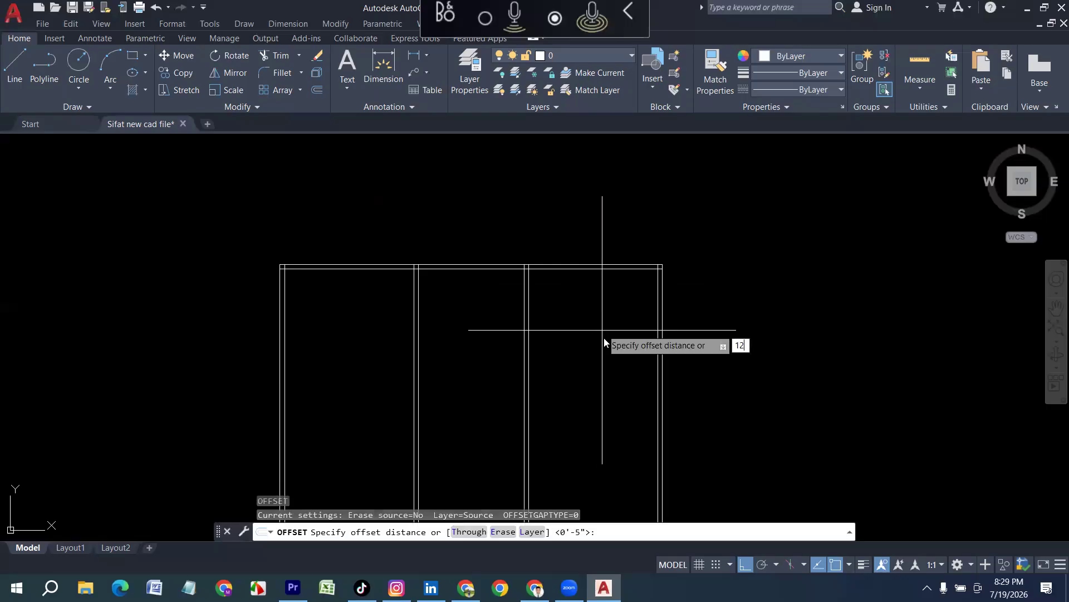
type("'")
key("Return")
left_click(595, 269)
left_click(621, 389)
key("Return")
Offset the new horizontal line 5" downward to form the first horizontal partition wall.
key("Return")
type("5")
key("Return")
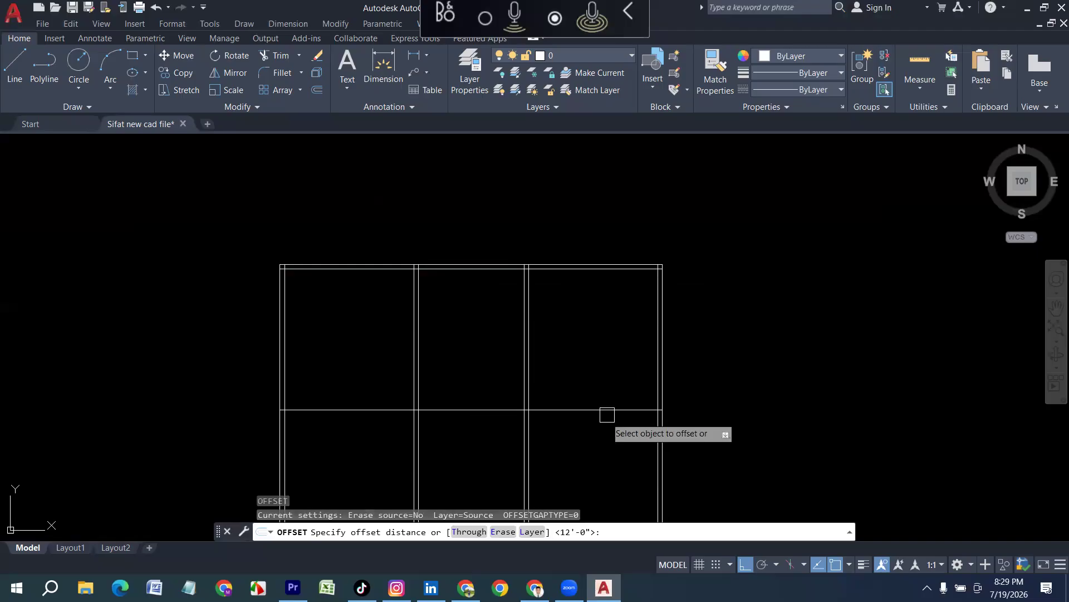
left_click(597, 411)
left_click(592, 466)
middle_click_drag(594, 466, 619, 360)
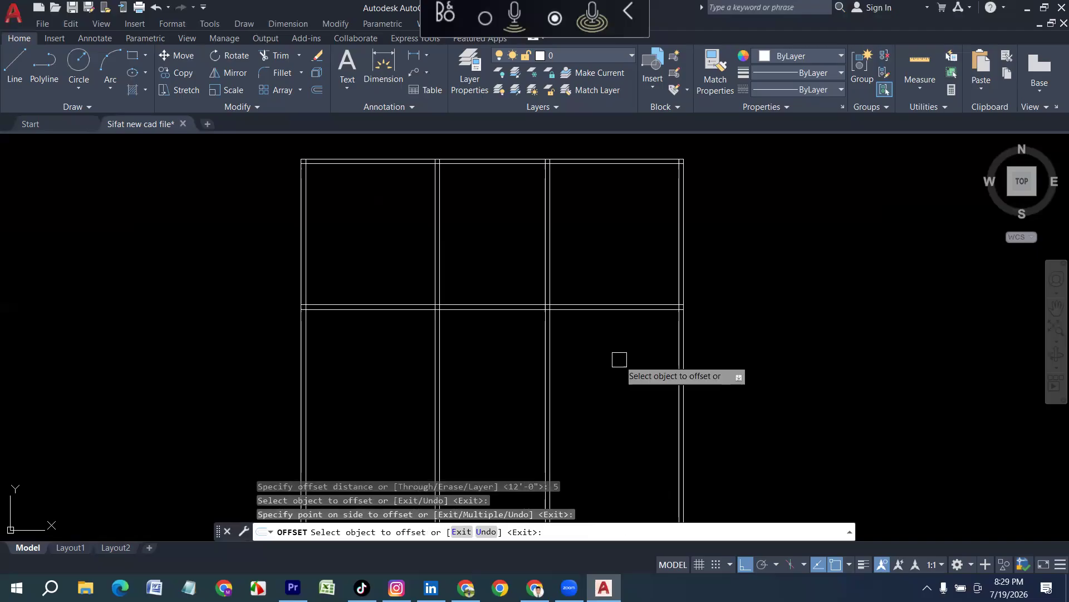
key("Escape")
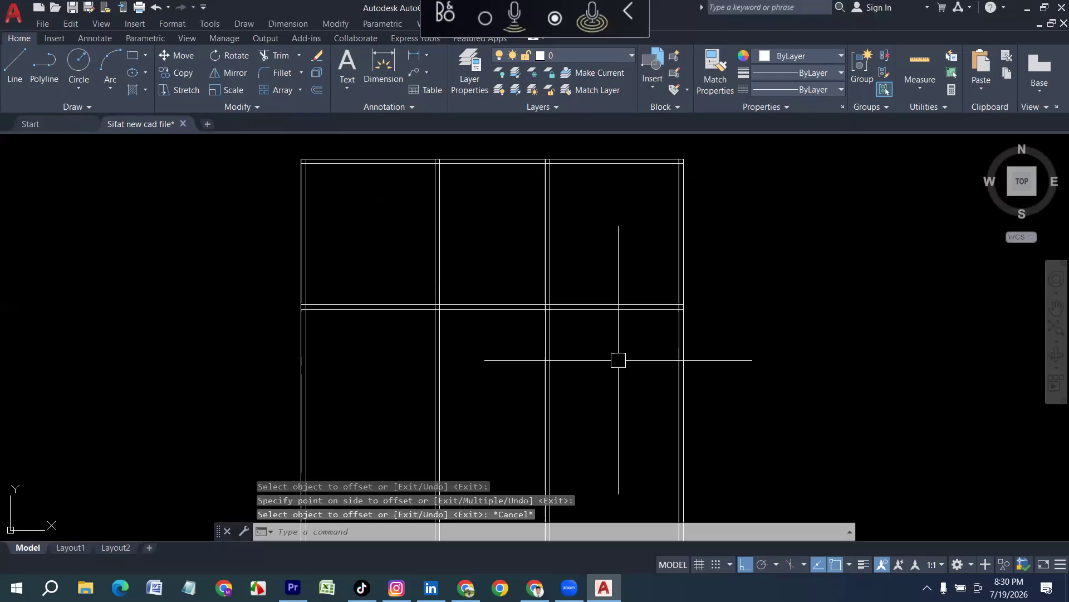
Offset the lower line of the first horizontal partition 10' downward.
key("Return")
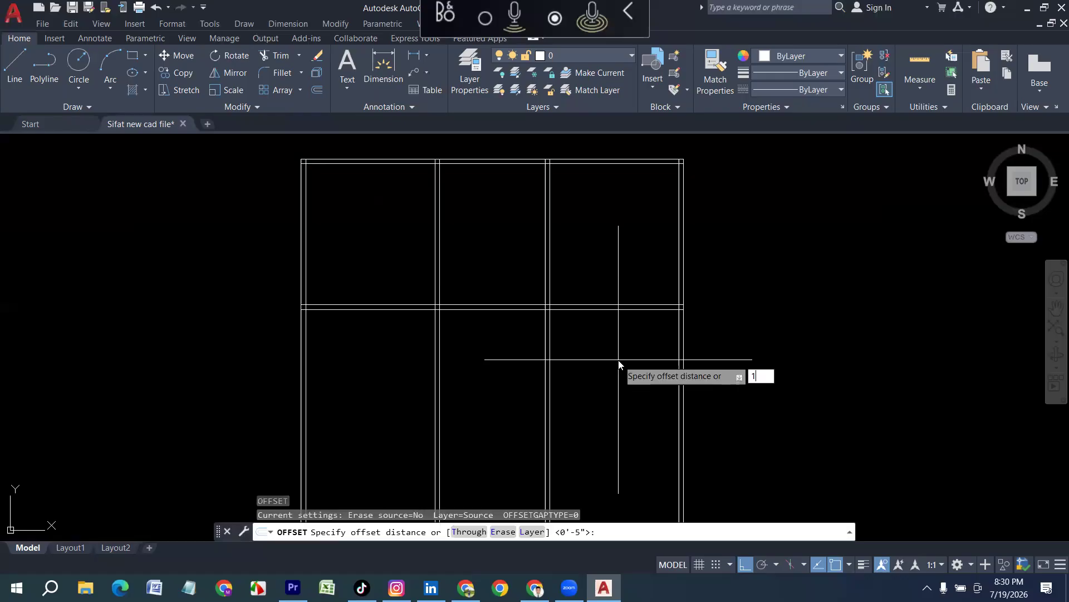
key("Return")
left_click(606, 312)
left_click(602, 441)
key("Return")
Offset the newest horizontal line 5" downward to form the second horizontal partition wall.
key("Return")
type("5")
key("Return")
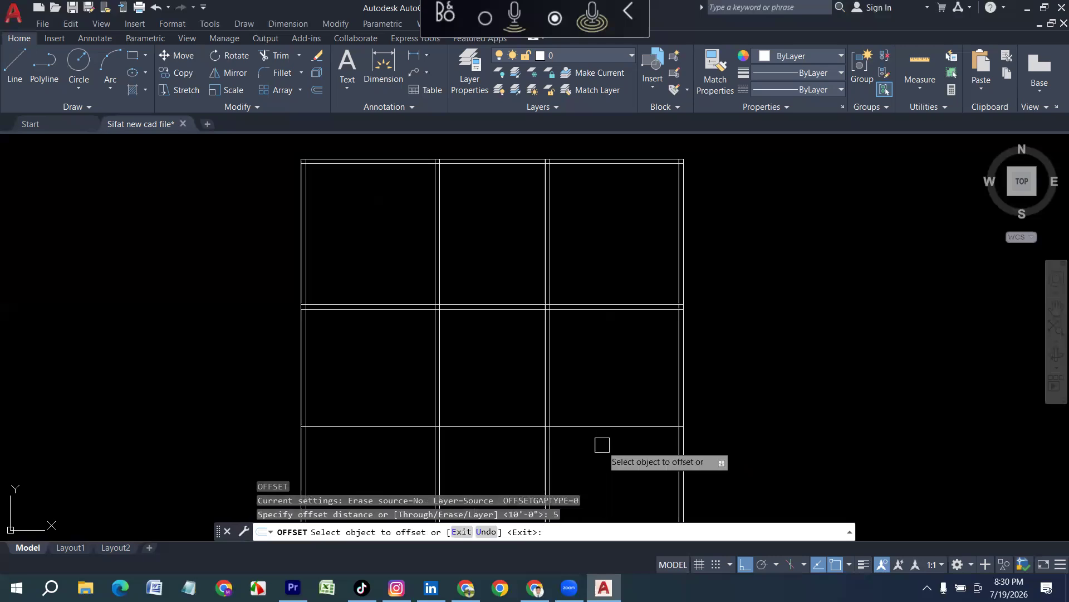
left_click(605, 428)
left_click(609, 467)
middle_click_drag(611, 467, 620, 407)
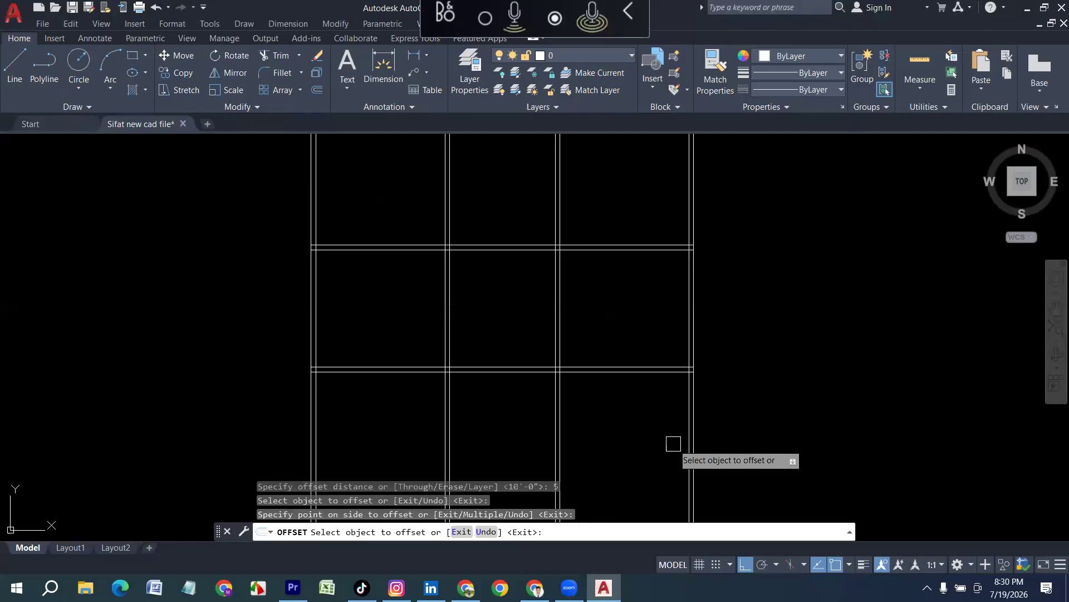
key("Return")
Offset the lower line of the second horizontal partition 12' downward.
key("Return")
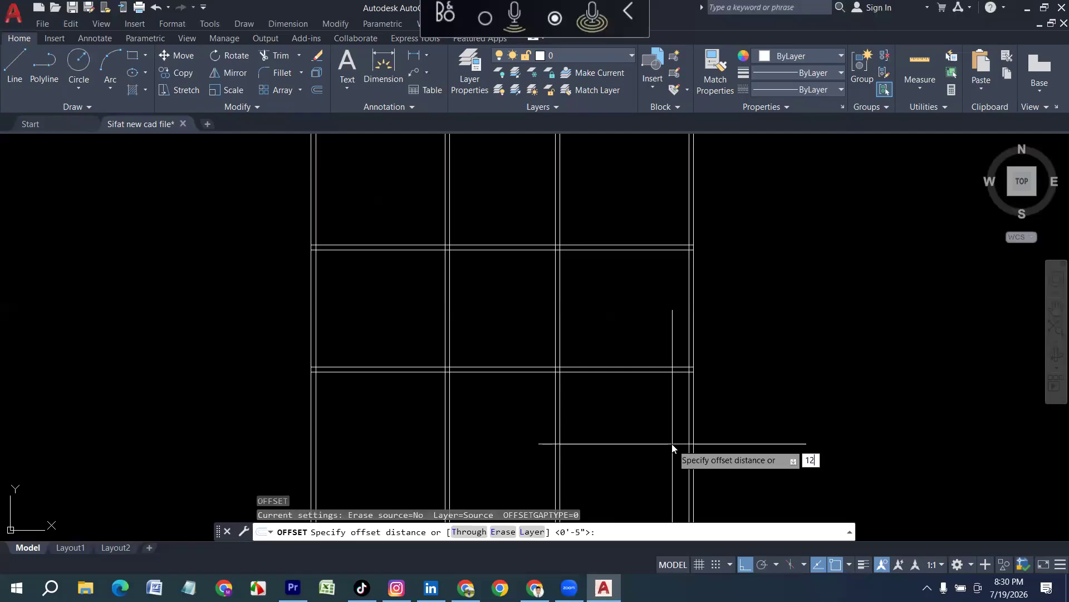
key("Return")
left_click(609, 378)
left_click(621, 466)
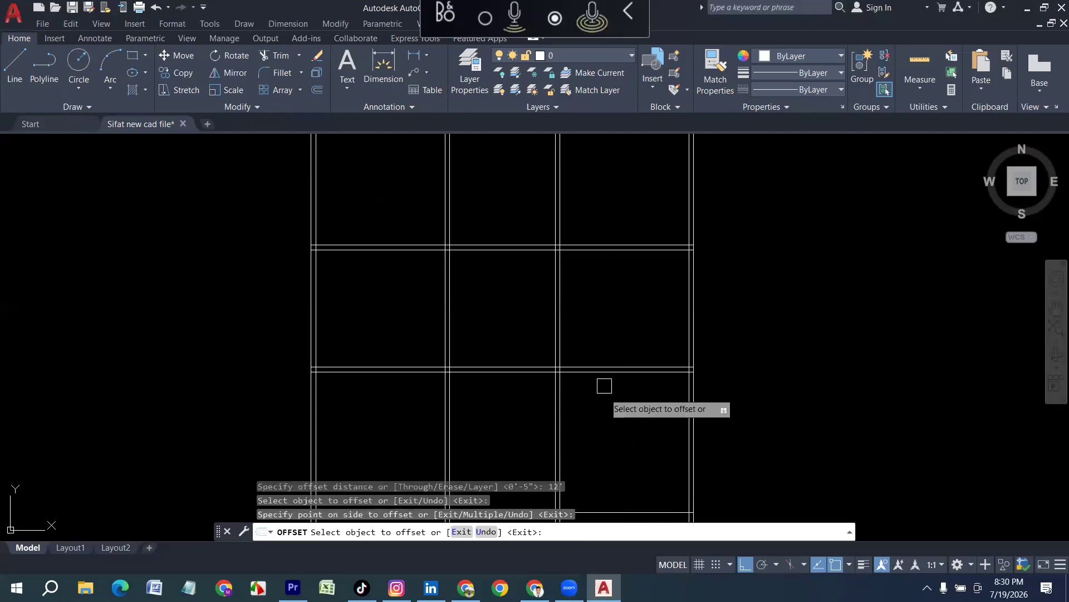
scroll(606, 384, "down", 5)
scroll(604, 406, "up", 5)
key("Return")
Offset the lowest horizontal line 5" downward to form the third horizontal partition wall.
key("Return")
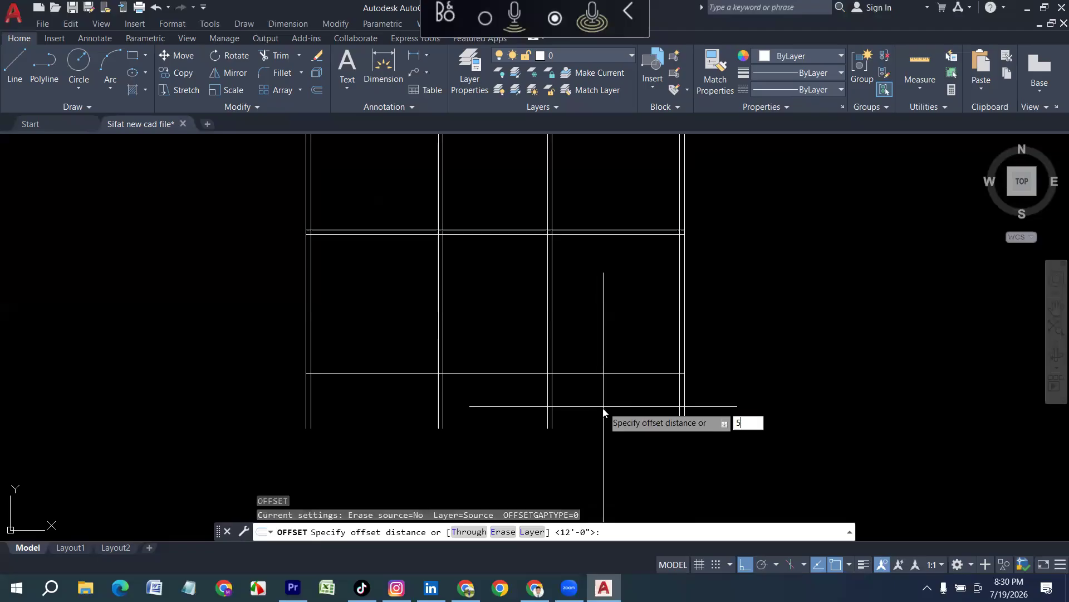
key("Return")
left_click(595, 374)
left_click(601, 426)
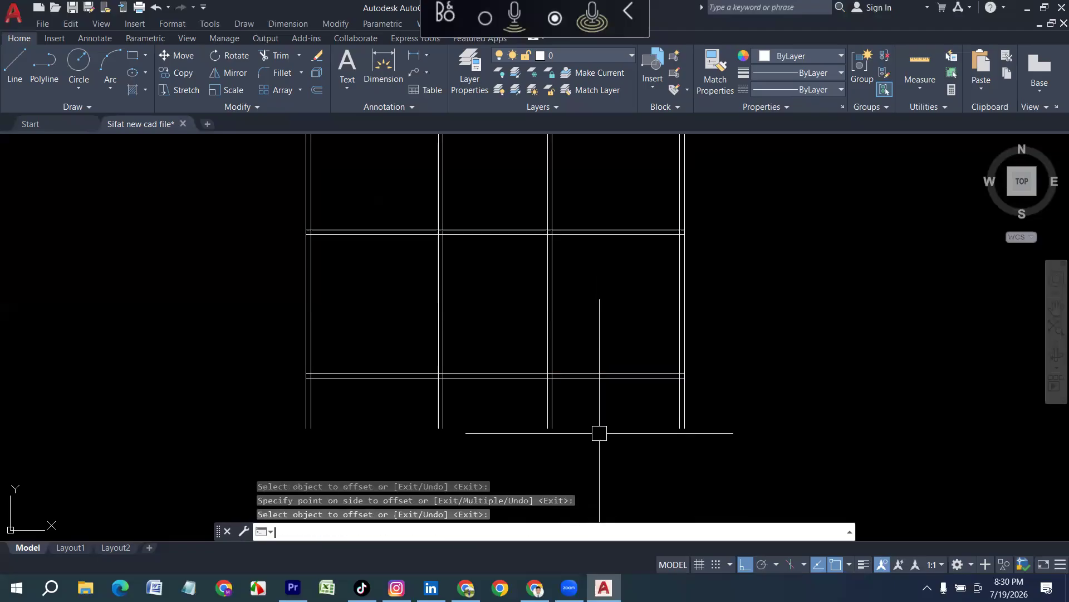
key("Return")
Offset the lower line of the third horizontal partition 4' downward.
key("Return")
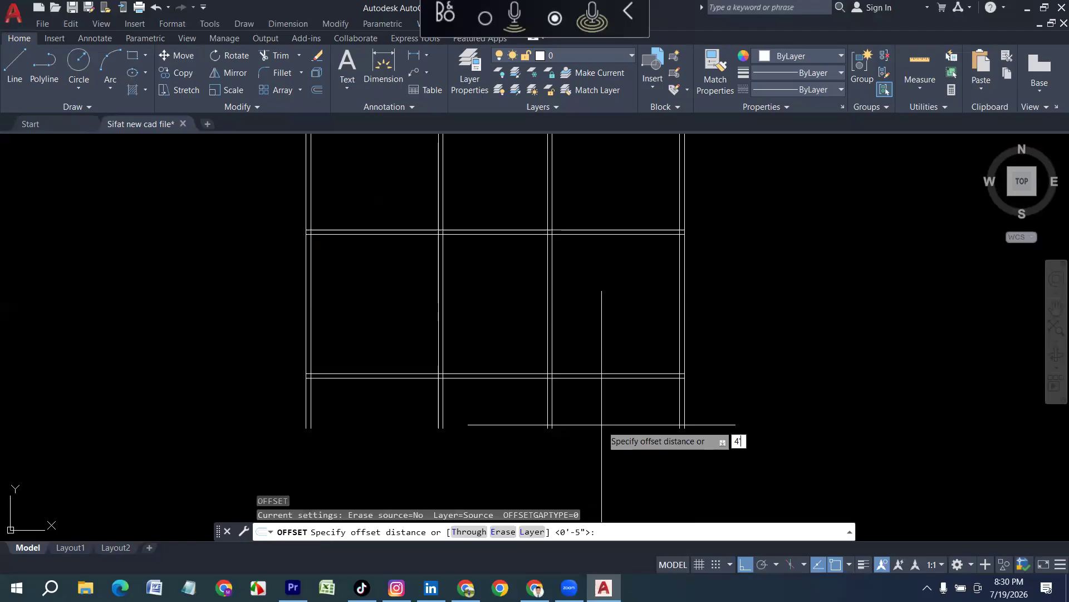
type("4'")
key("Return")
left_click(607, 378)
left_click(597, 449)
key("Return")
Offset the lowest horizontal line 5" downward to form the bottom exterior wall.
key("Return")
type("5")
key("Return")
left_click(597, 426)
left_click(595, 463)
scroll(640, 456, "up", 1)
key("Escape")
scroll(621, 423, "down", 1)
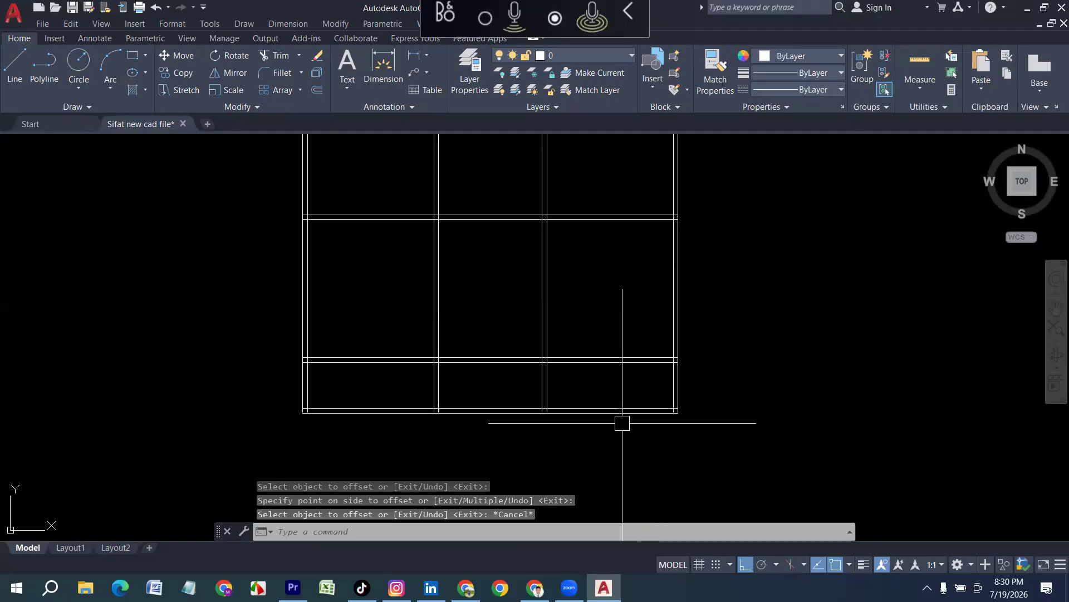
key("Escape")
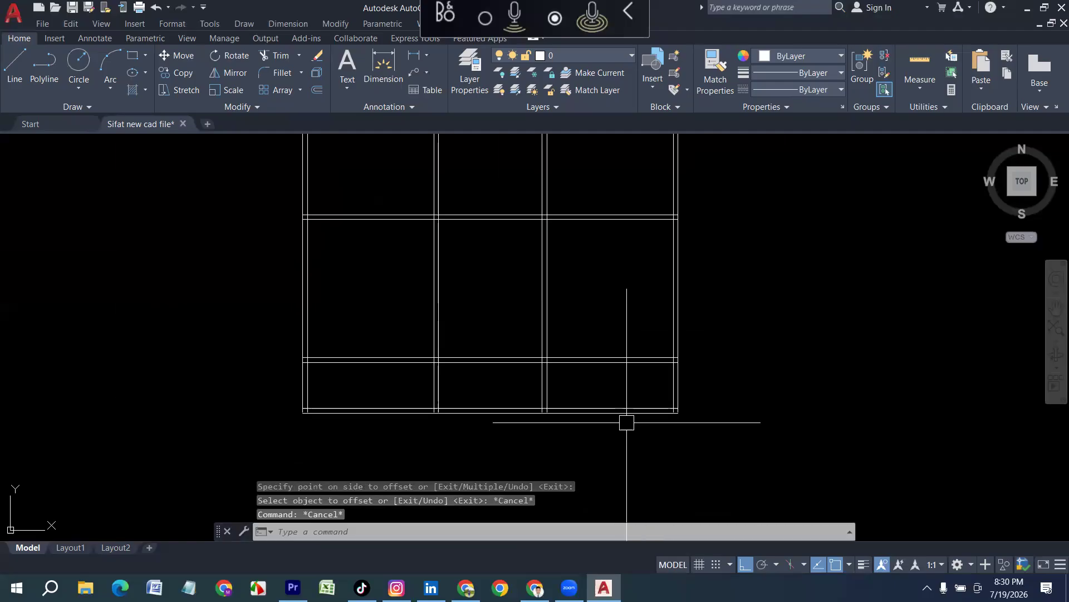
Extend the lower ends of all four pairs of vertical wall lines to the outer line of the bottom wall.
type("EX")
key("Return")
left_click(705, 394)
left_click(663, 394)
left_click(621, 393)
left_click(506, 385)
left_click(490, 390)
left_click(387, 389)
left_click(392, 384)
left_click(277, 382)
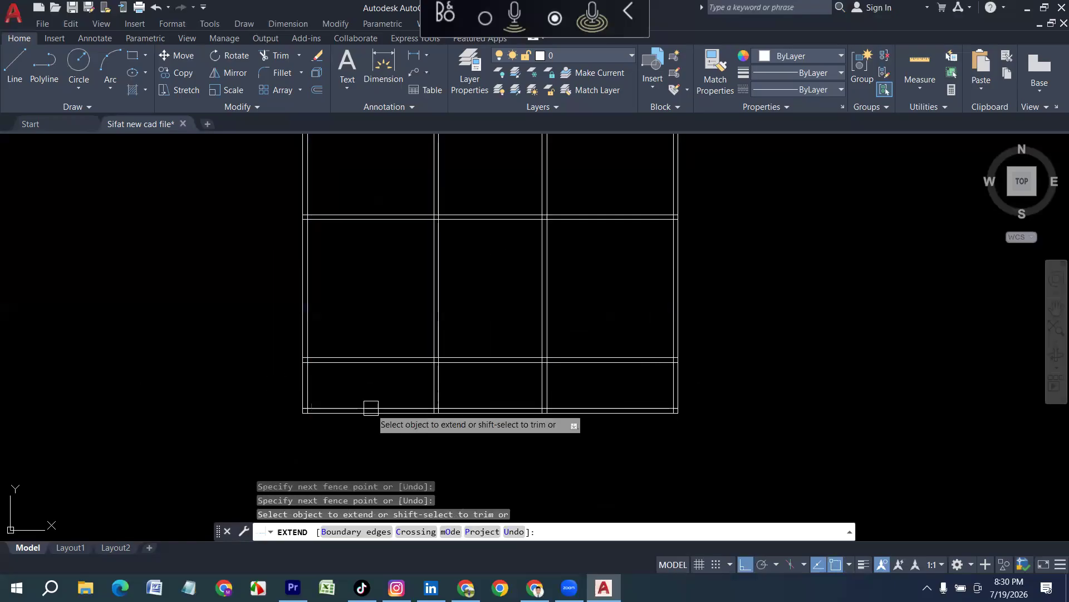
Draw a horizontal line along the inner face of the top wall, across the middle bay between the two inner vertical partitions.
key("Escape")
scroll(467, 355, "down", 3)
scroll(449, 293, "down", 3)
scroll(514, 245, "up", 5)
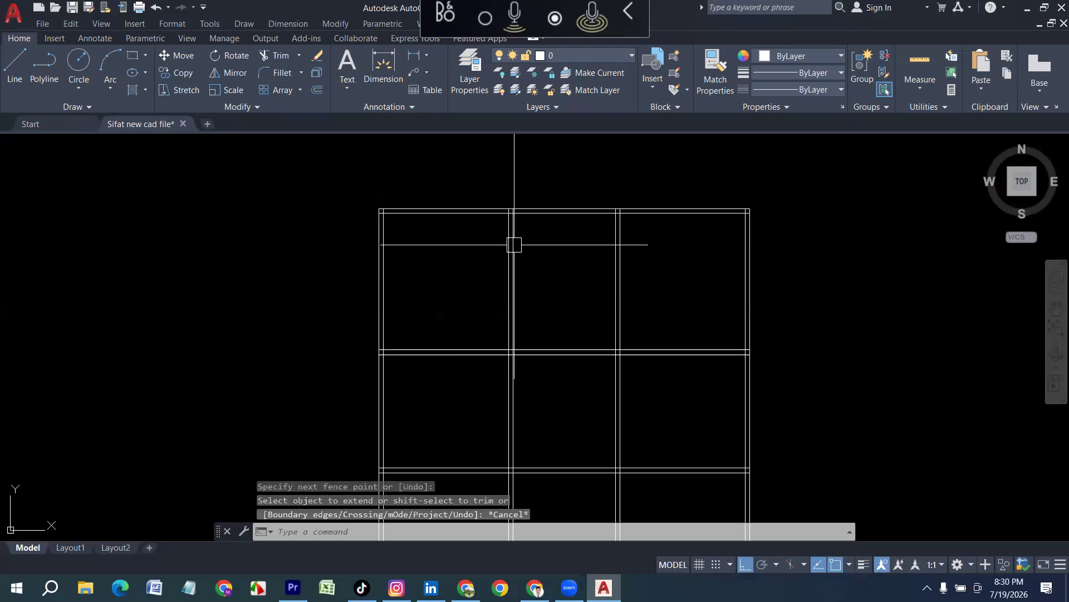
key("Return")
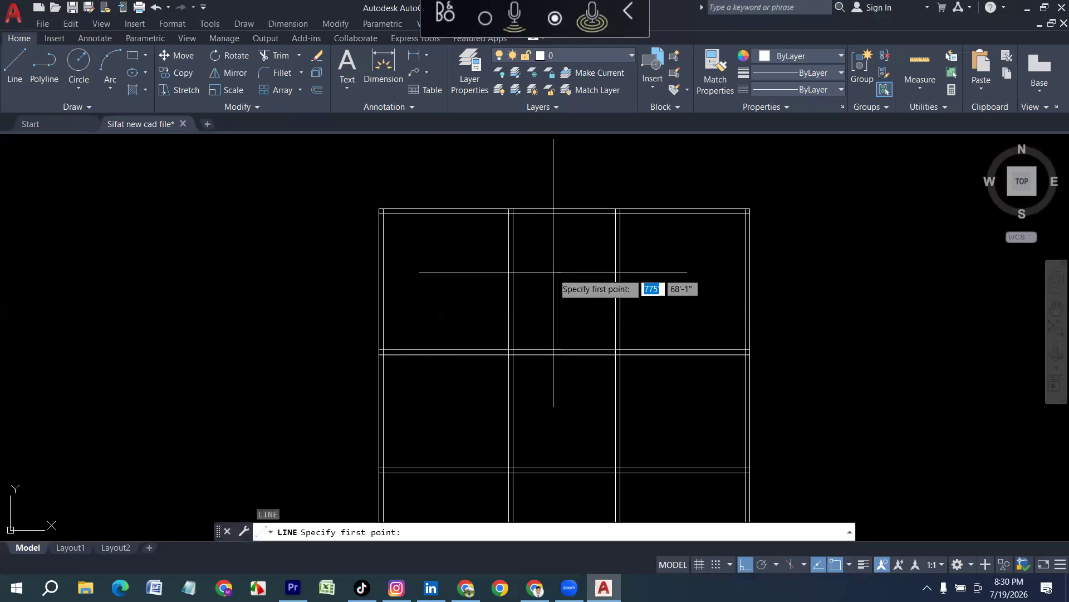
scroll(512, 223, "up", 4)
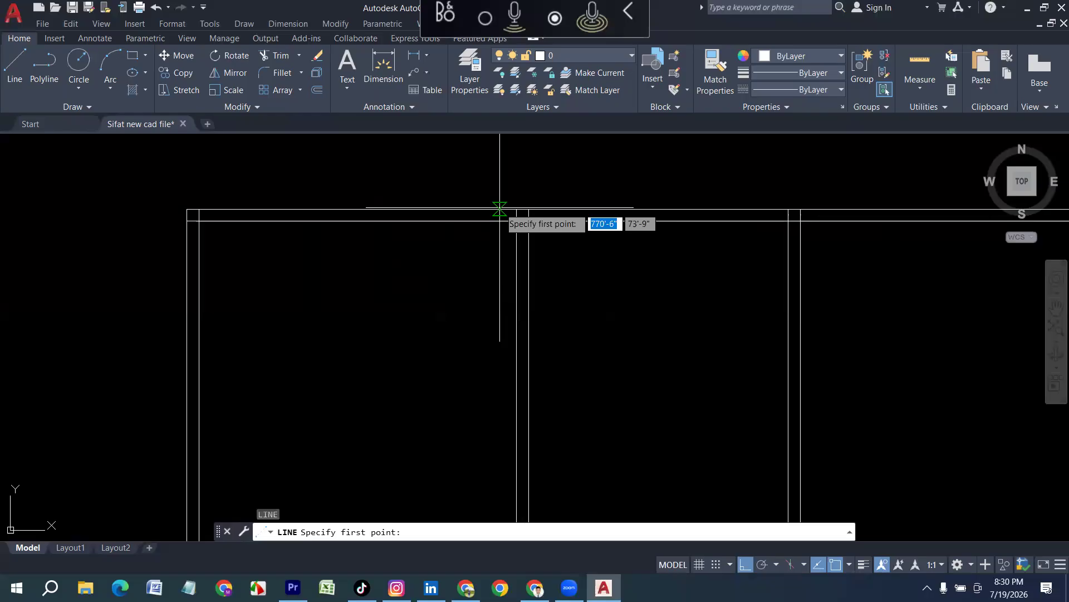
scroll(465, 221, "down", 2)
left_click(464, 221)
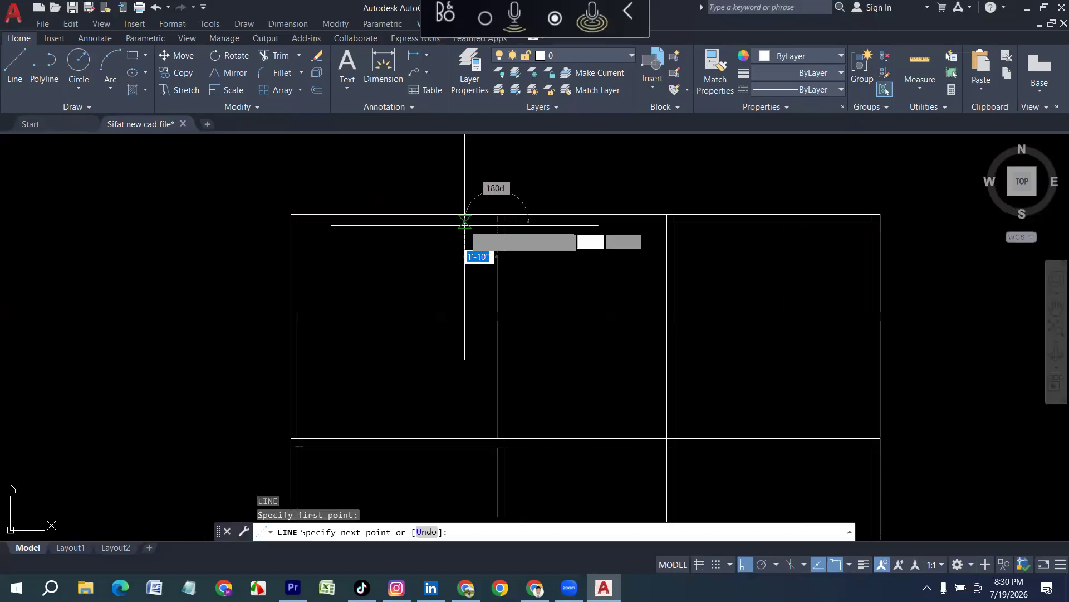
left_click(686, 221)
key("Return")
Offset the new line 8' downward into the middle bay.
type("O")
key("Return")
type("8")
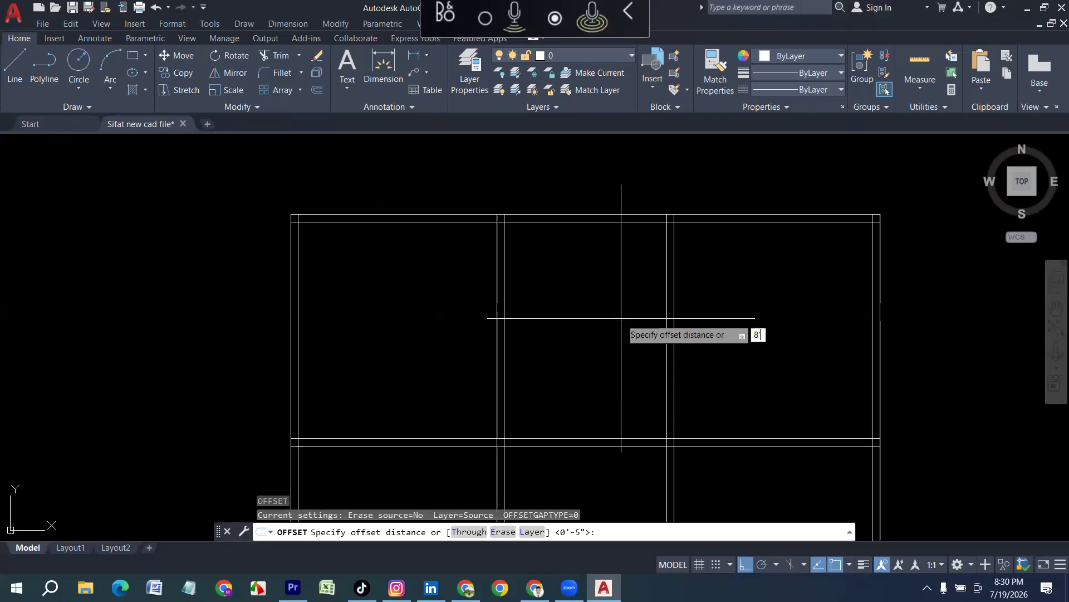
type("'")
key("Return")
left_click(594, 223)
left_click(594, 292)
key("Return")
Offset the line in the middle bay 5" downward to form a short horizontal partition wall.
key("Return")
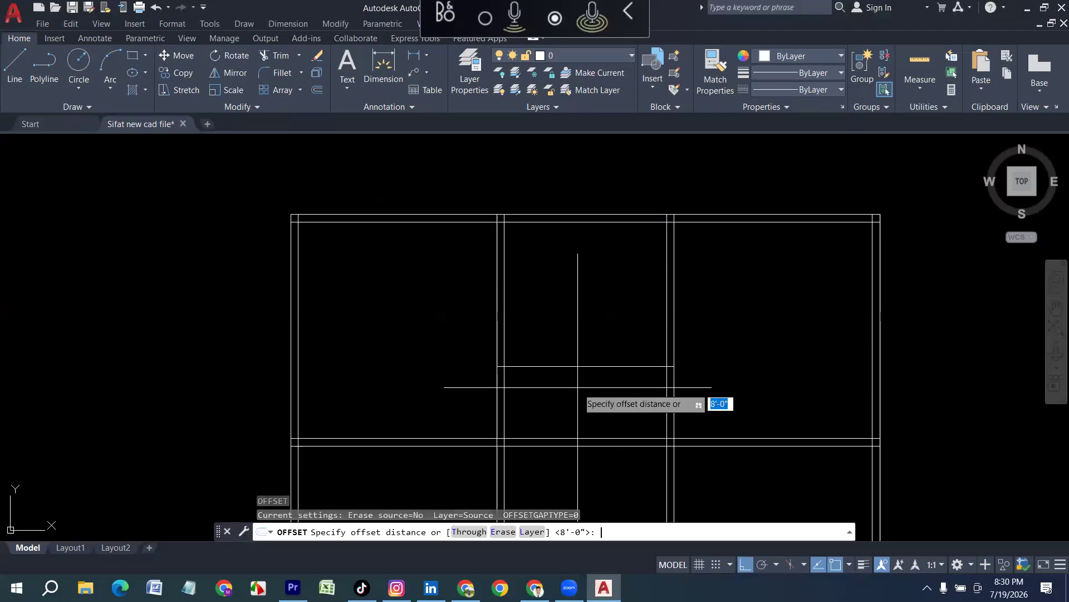
type("5")
key("Return")
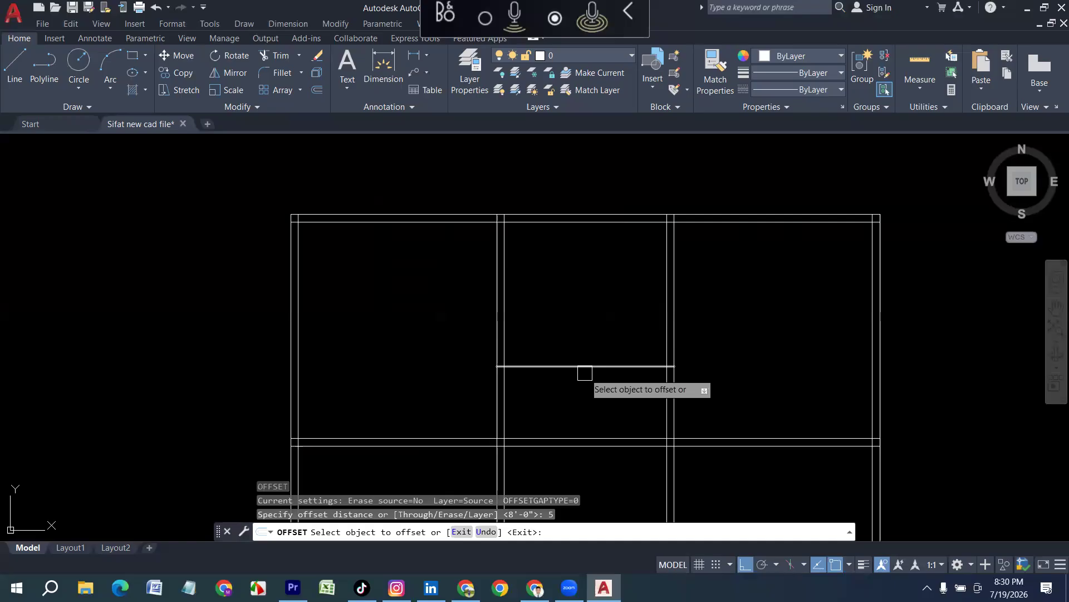
left_click(585, 373)
left_click(583, 409)
middle_click_drag(583, 406, 530, 313)
key("Escape")
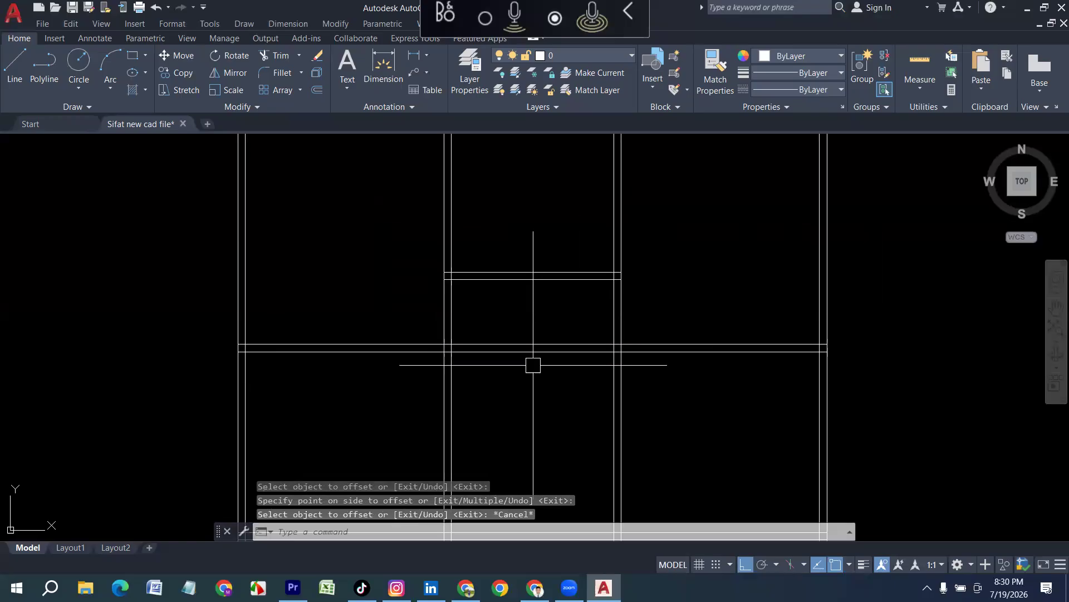
Trim the first inner vertical partition from the left between the first and second full-width horizontal partitions.
scroll(533, 399, "down", 4)
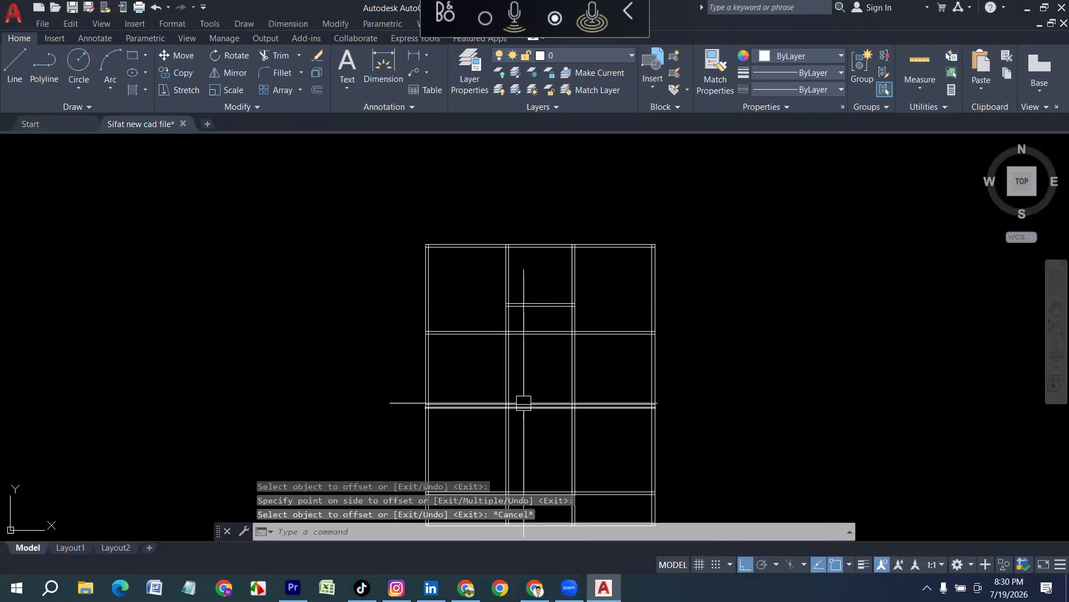
scroll(615, 366, "up", 2)
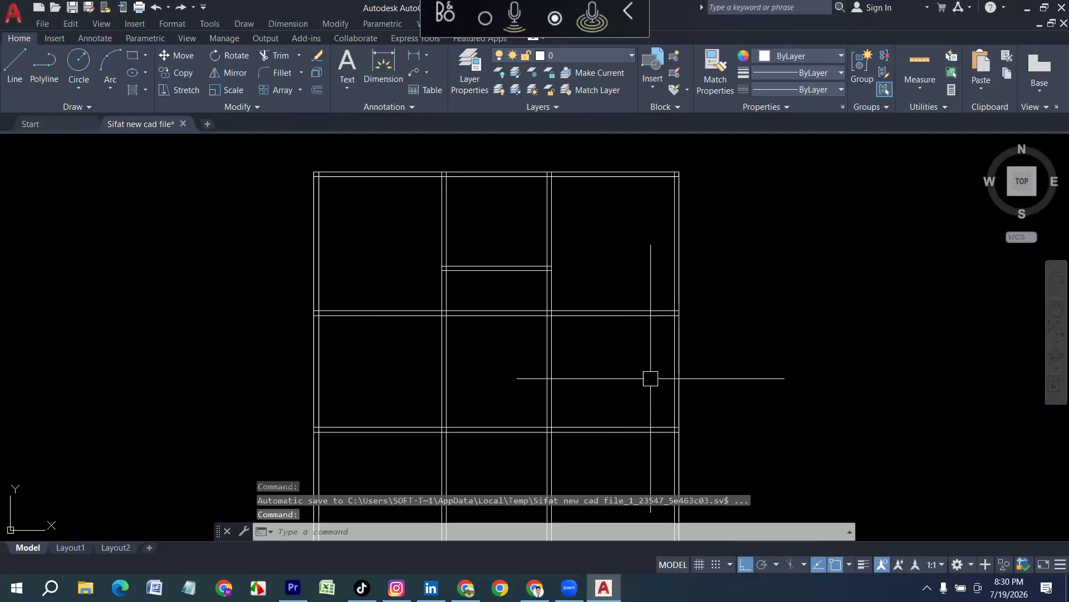
key("Return")
left_click_drag(480, 393, 385, 381)
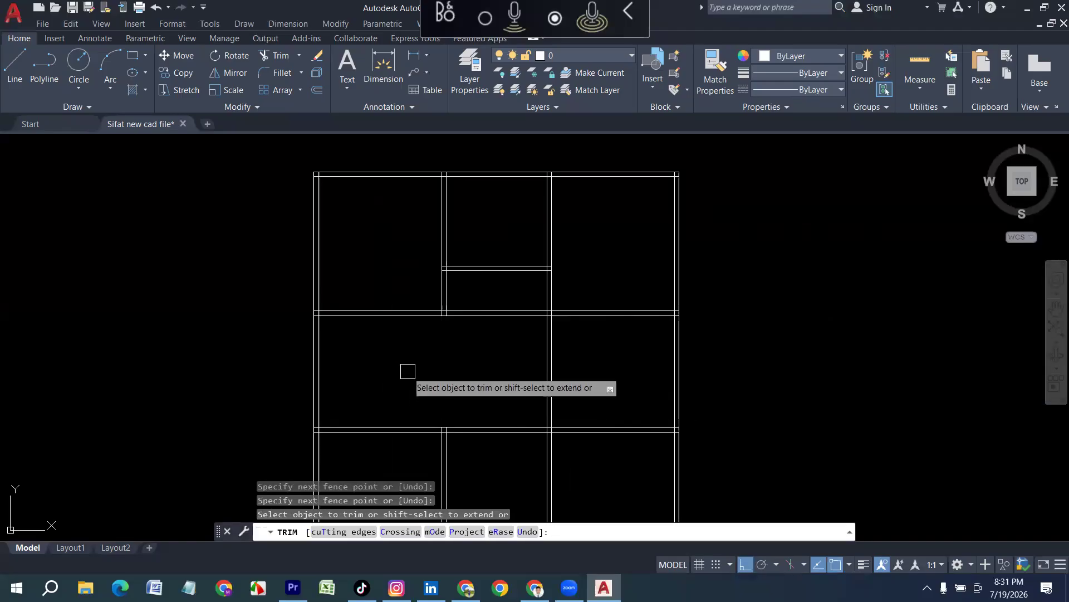
key("Escape")
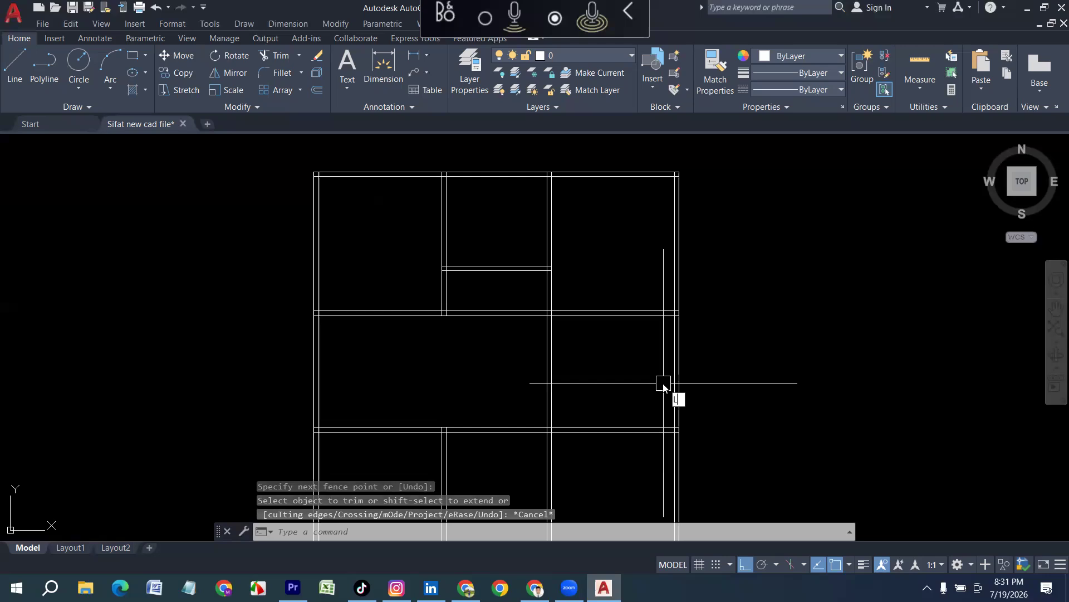
Draw a vertical line along the inner face of the right exterior wall, between the first and second horizontal partitions.
type("l")
key("Return")
scroll(668, 362, "up", 3)
left_click(675, 254)
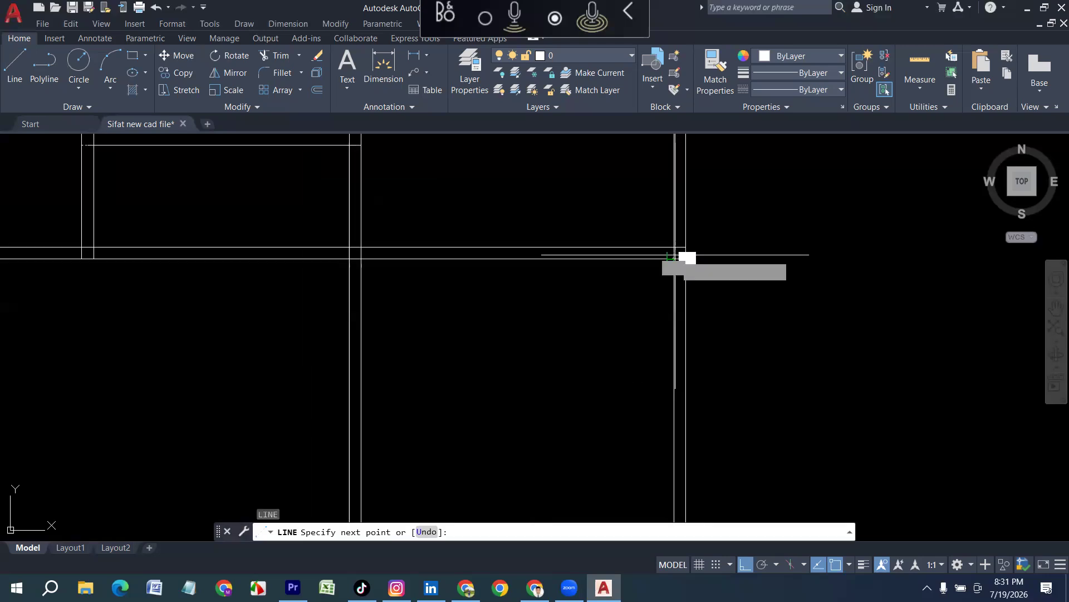
scroll(688, 257, "down", 4)
scroll(676, 311, "up", 3)
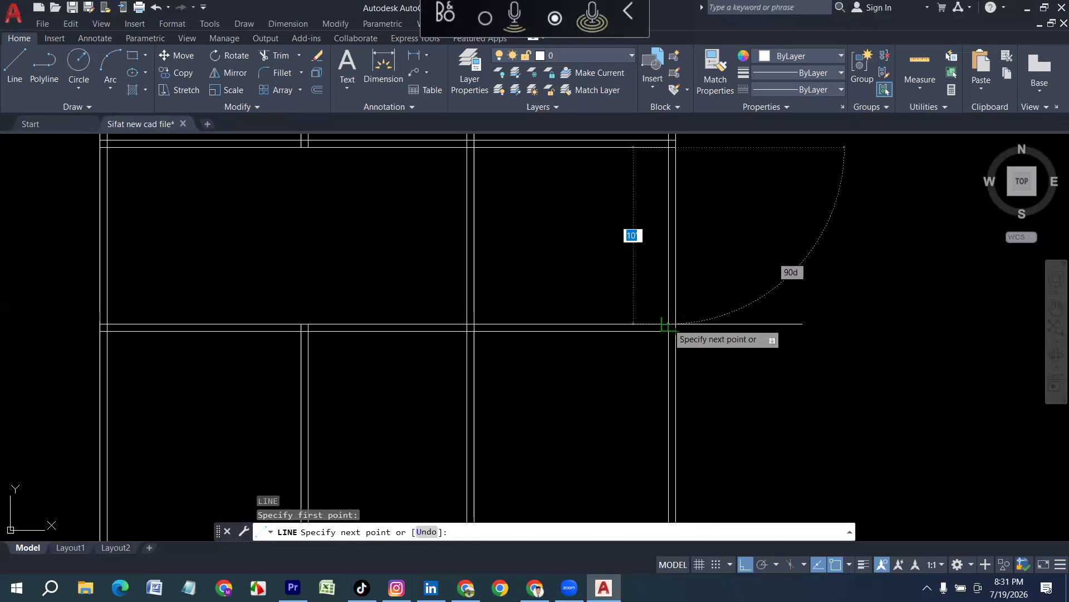
left_click(666, 324)
key("Return")
Draw a 7' horizontal line leftward from the midpoint of the right wall's new vertical line.
key("Return")
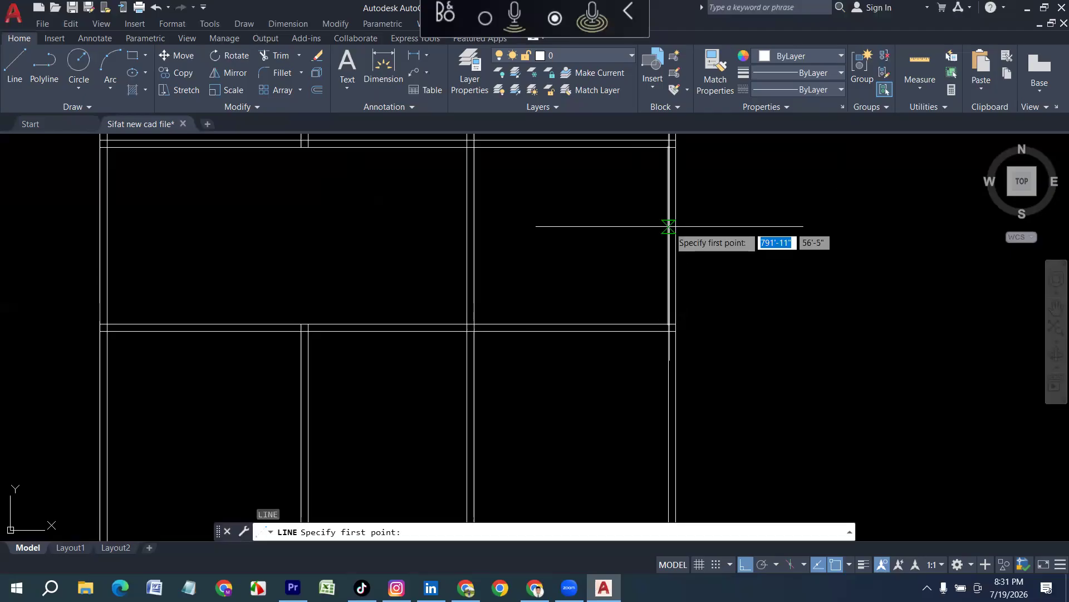
left_click(669, 235)
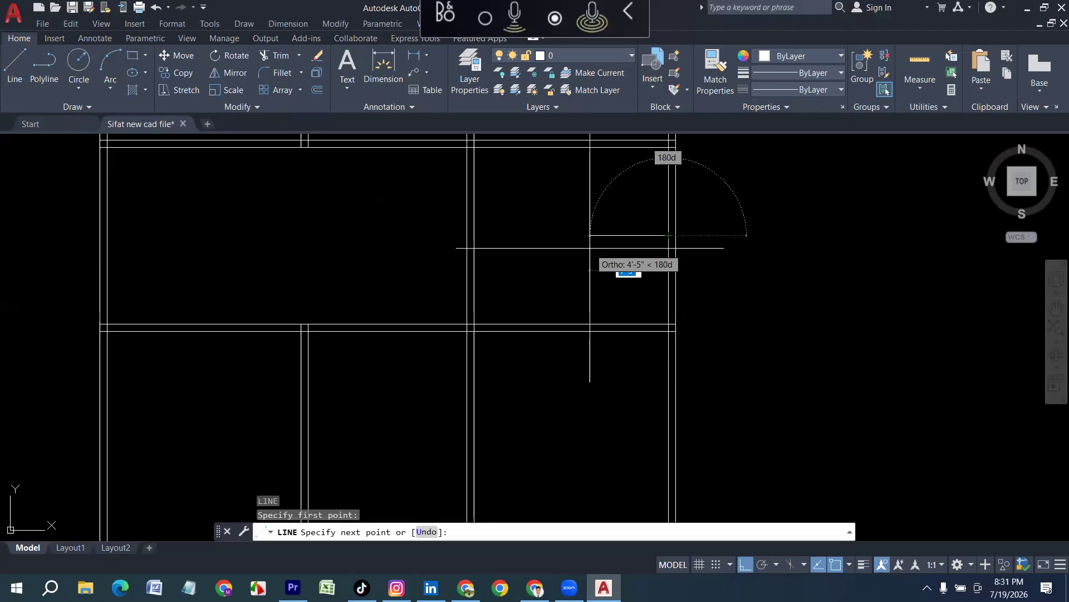
type("7'")
key("Return")
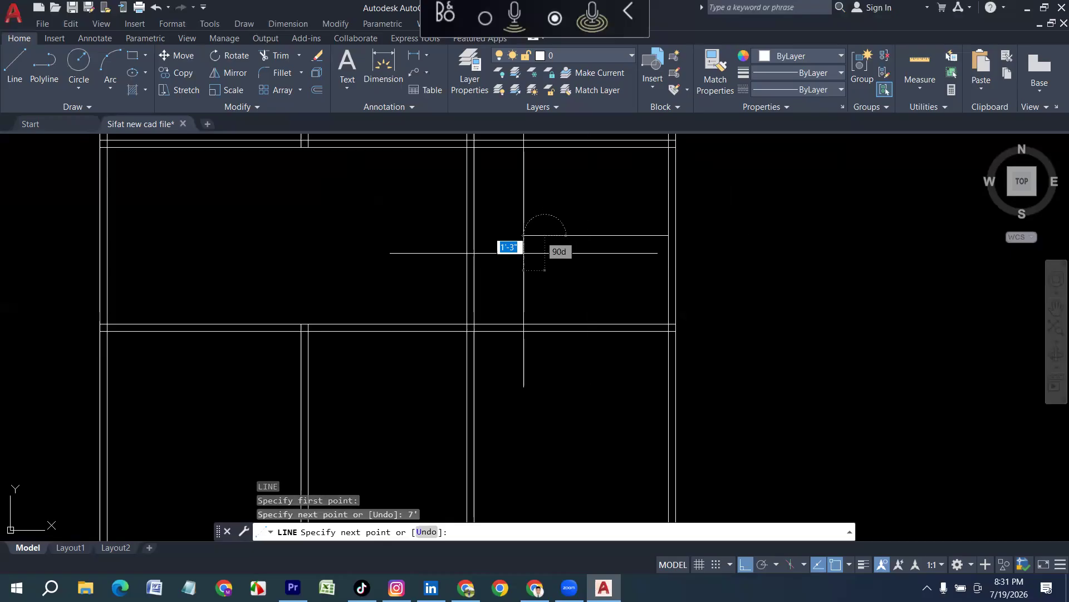
key("Return")
Offset the 7' line equally above and below to form a partition as thick as the other walls.
type("o")
key("Return")
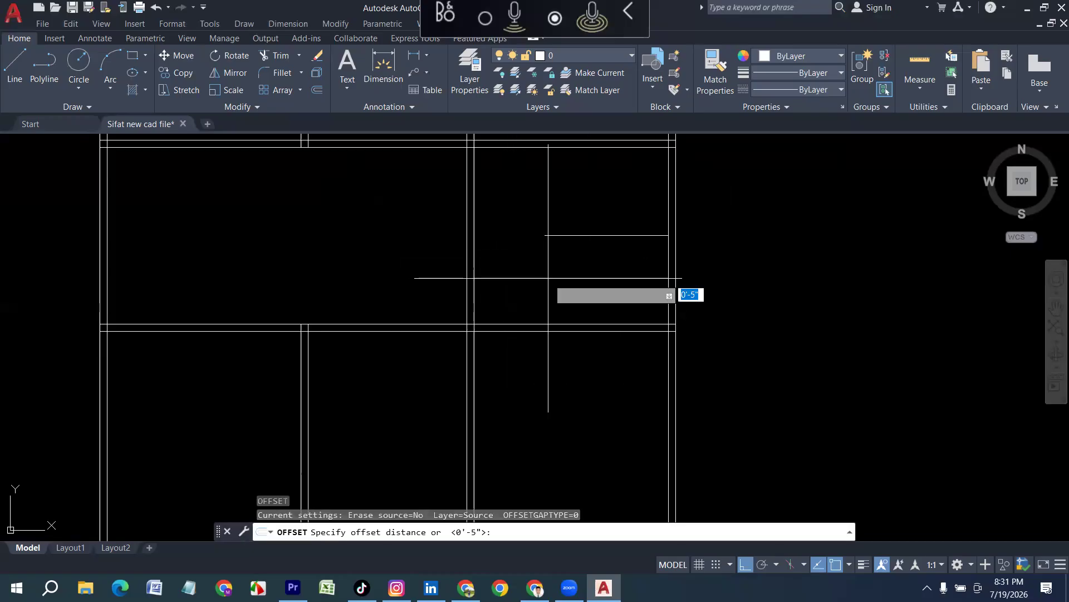
type("2.")
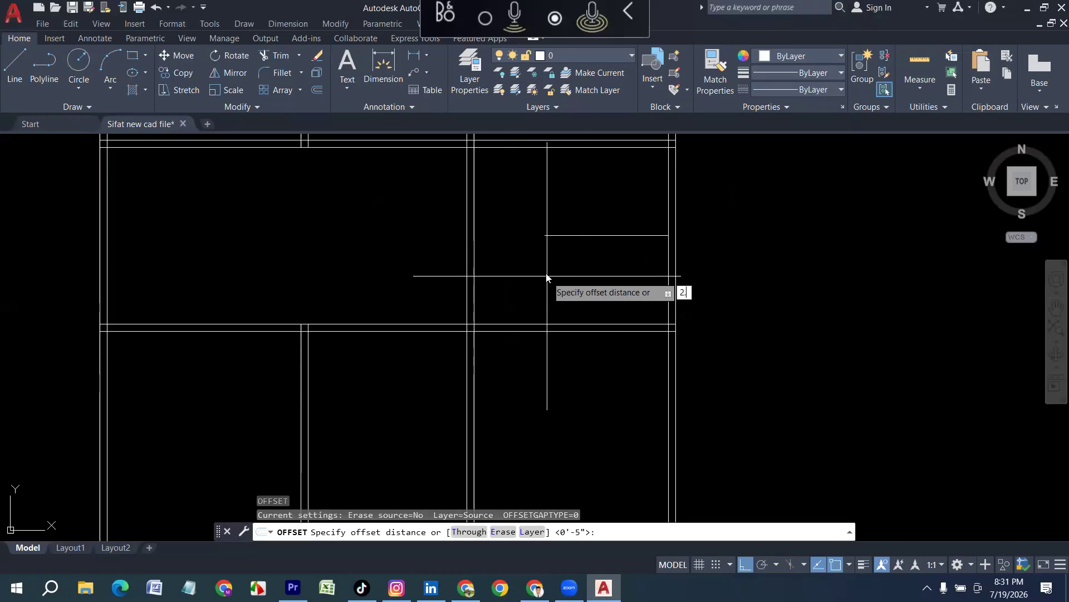
key("Return")
left_click(568, 235)
left_click(584, 187)
left_click(590, 236)
left_click(591, 257)
scroll(596, 240, "up", 3)
key("Escape")
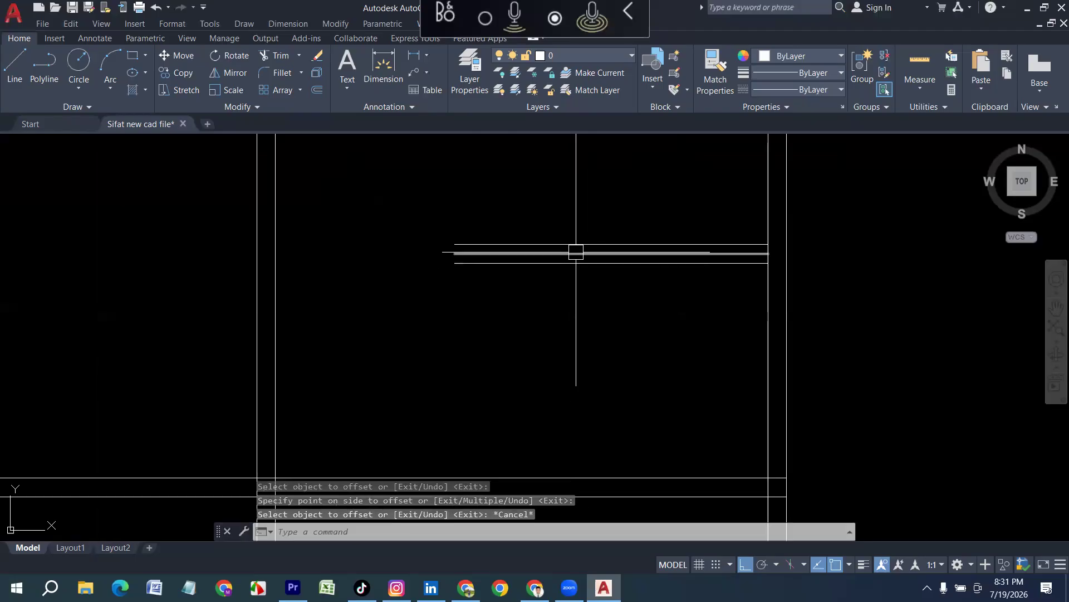
Erase the original centre line between the two offset lines of the short partition.
left_click(573, 253)
key("Delete")
scroll(526, 300, "down", 4)
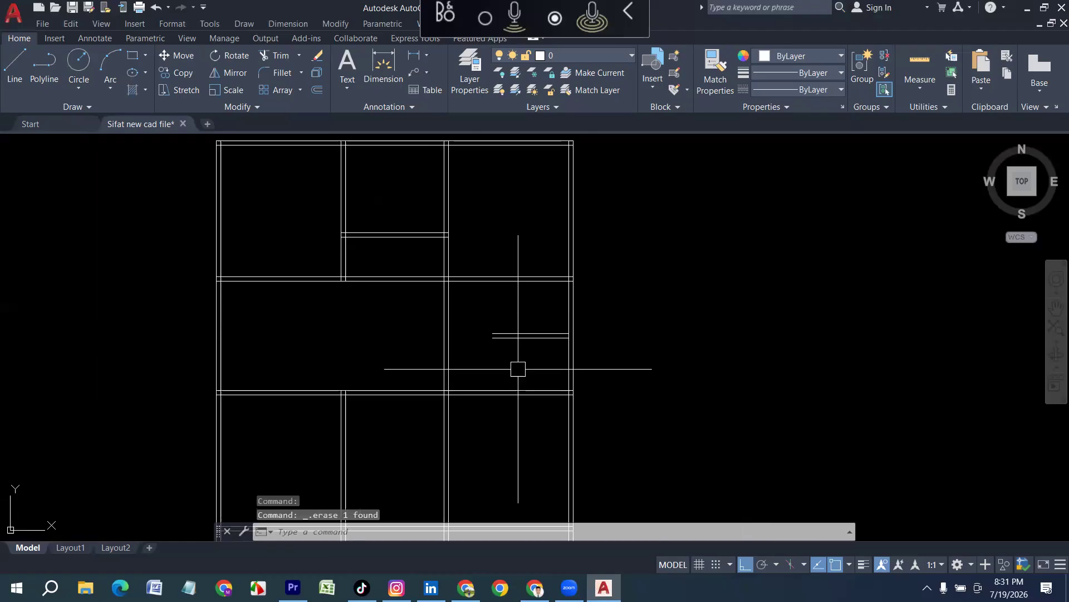
Draw a vertical line from the left end of the short partition's lower line up to the upper line of the horizontal partition above.
scroll(510, 350, "up", 2)
type("l")
key("Return")
scroll(504, 336, "up", 4)
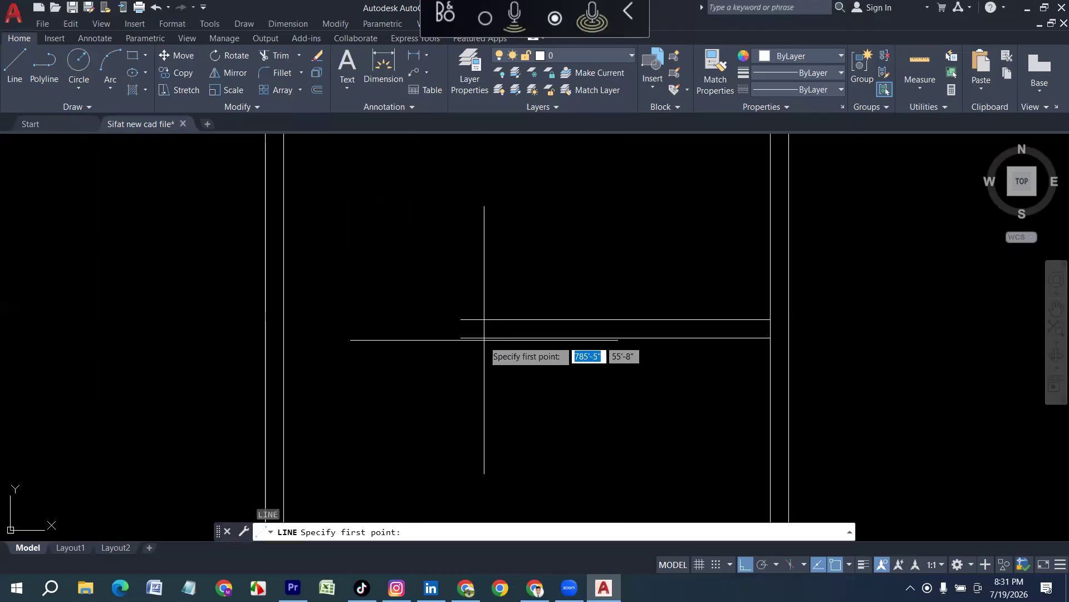
left_click(461, 338)
scroll(458, 355, "down", 2)
scroll(454, 240, "up", 2)
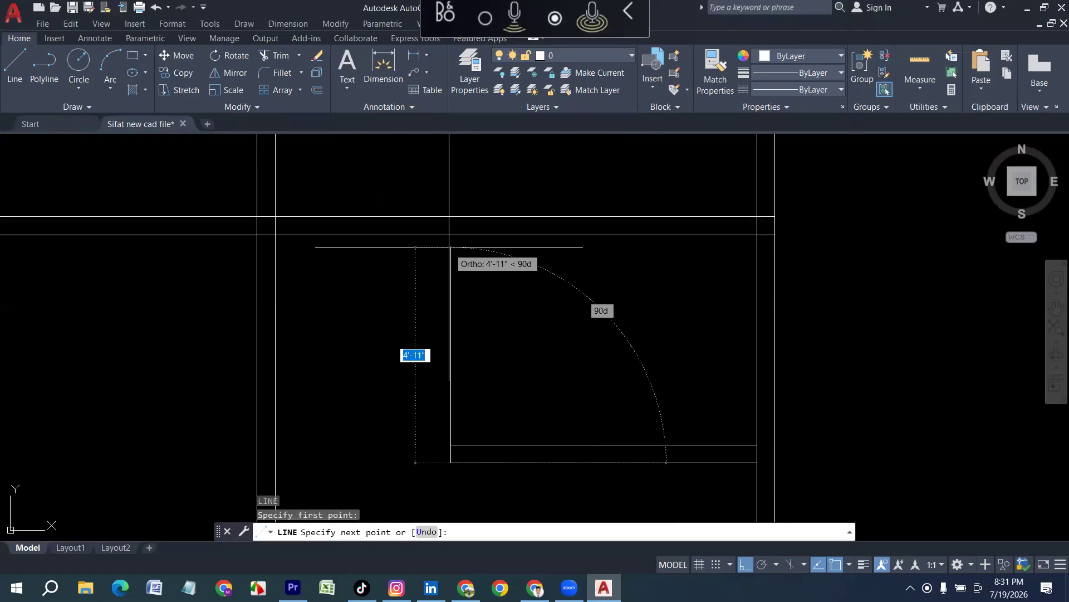
left_click(450, 216)
key("Return")
scroll(472, 317, "down", 5)
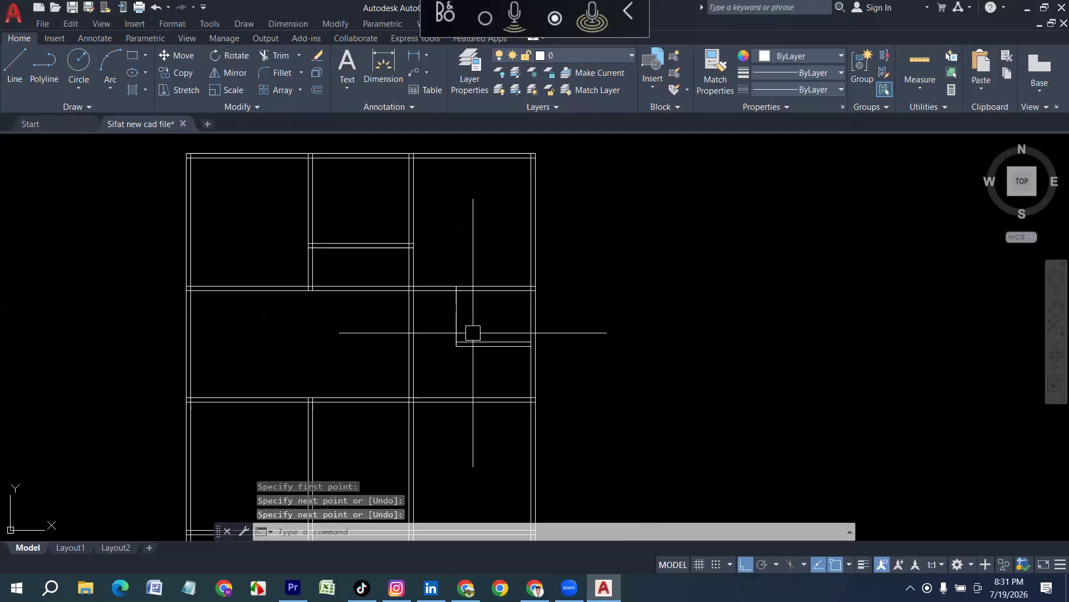
Extend the new vertical line downward to the lower line of the second horizontal partition.
type("ex")
key("Return")
mouse_move(471, 330)
left_mouse_down()
mouse_move(438, 323)
mouse_move(484, 326)
left_mouse_up()
scroll(483, 327, "up", 2)
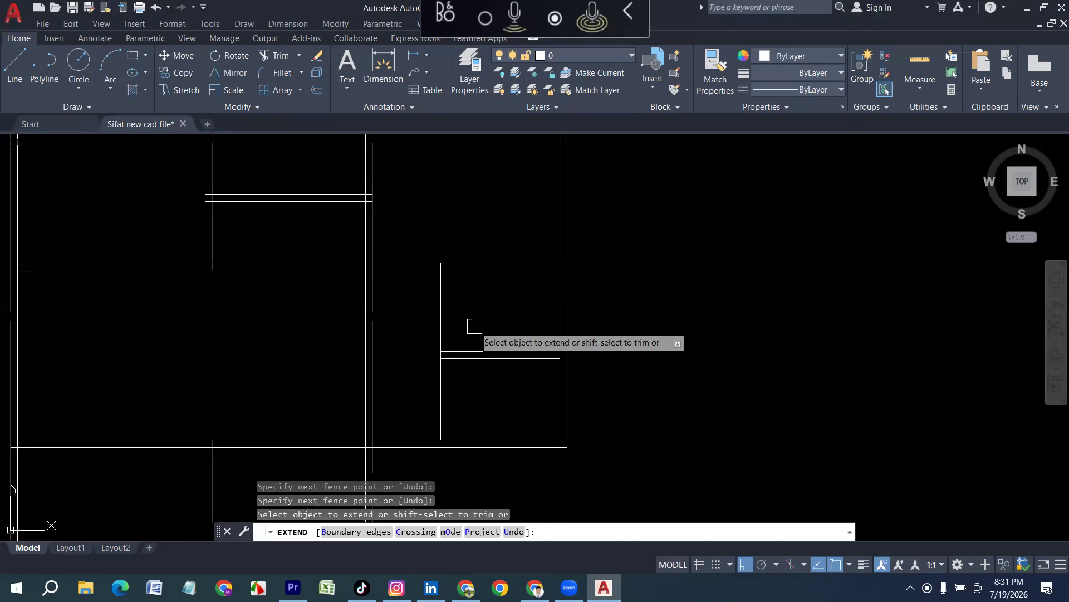
key("Escape")
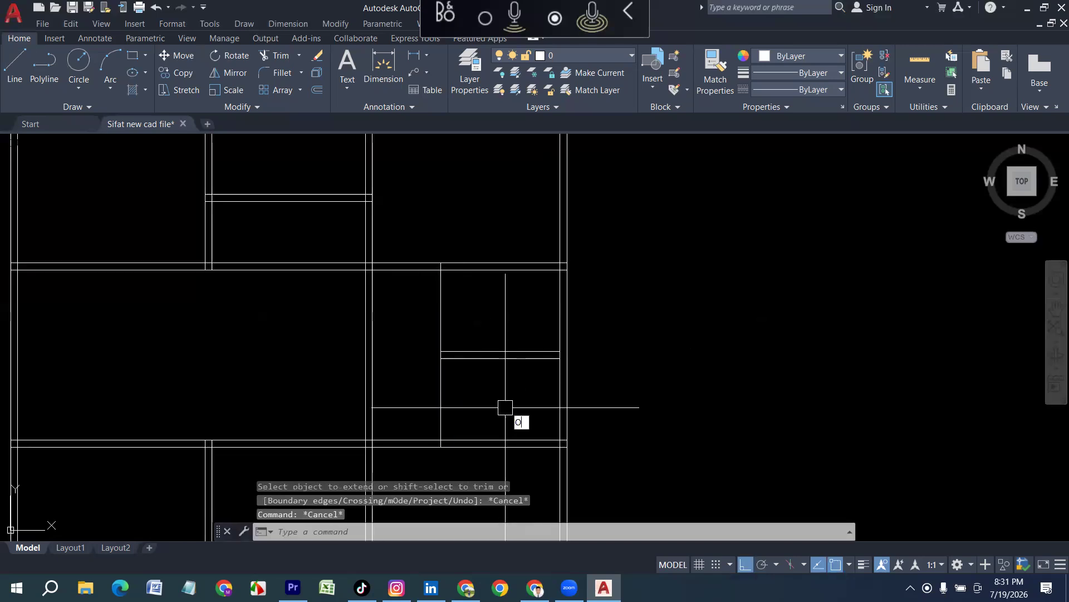
Offset the extended vertical line 5" to the left to form the small rooms' side wall.
type("o")
key("Return")
type("5")
key("Return")
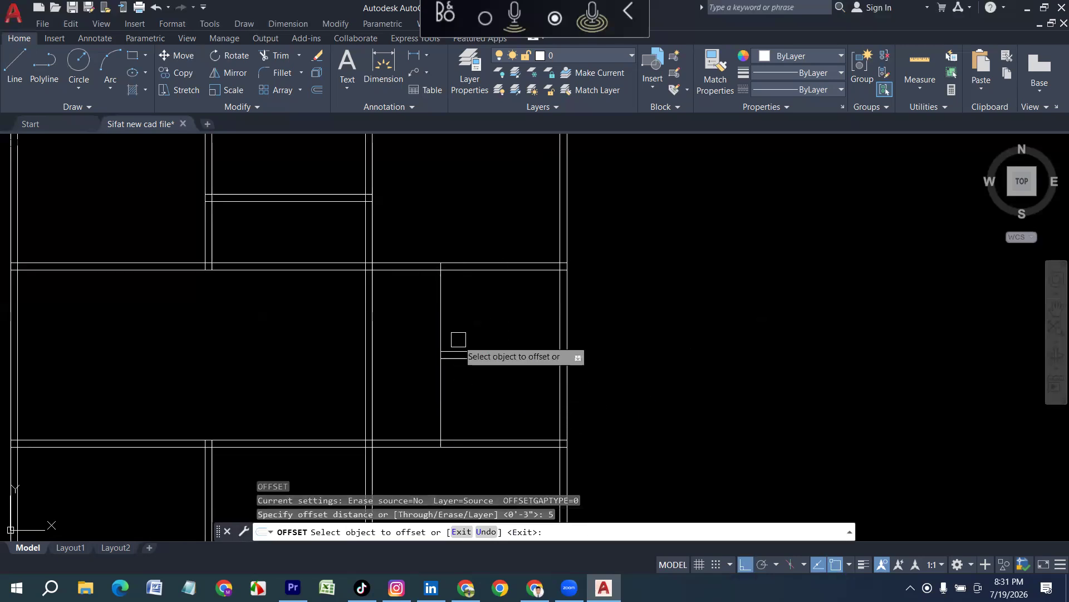
left_click(440, 311)
left_click(408, 332)
key("Escape")
Extend both lines of the short partition in the right-hand bay to the left face of the new vertical wall.
type("Ex")
key("Return")
mouse_move(489, 382)
left_mouse_down()
mouse_move(470, 306)
mouse_move(471, 376)
mouse_move(336, 364)
left_mouse_up()
key("Escape")
Trim the second inner vertical partition across the central room and the horizontal partition between the two inner vertical partitions above.
key("Return")
left_click_drag(322, 323, 318, 262)
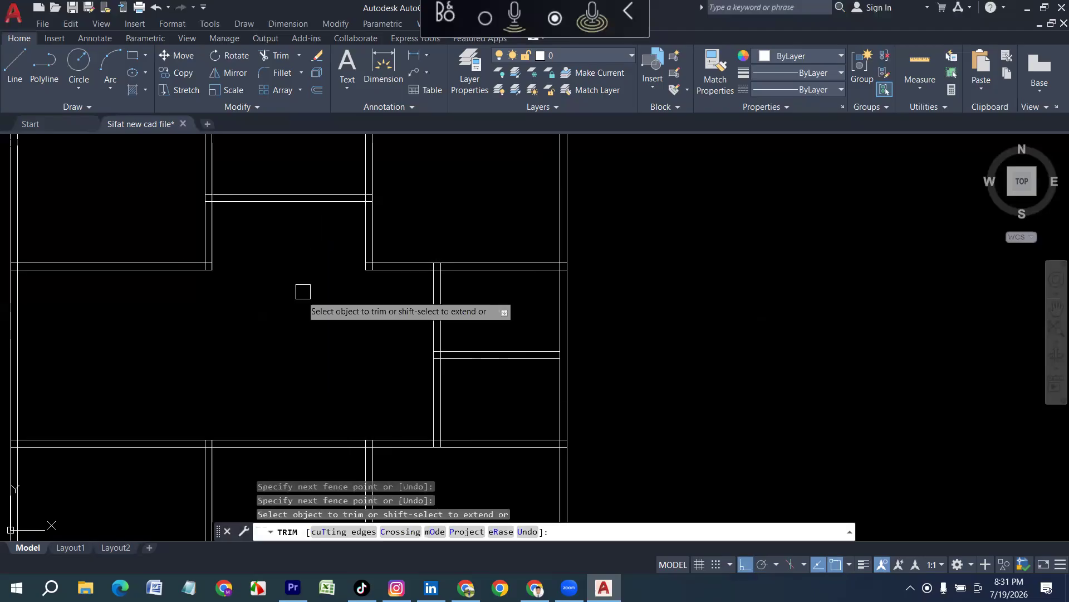
middle_click_drag(312, 332, 405, 362)
key("Escape")
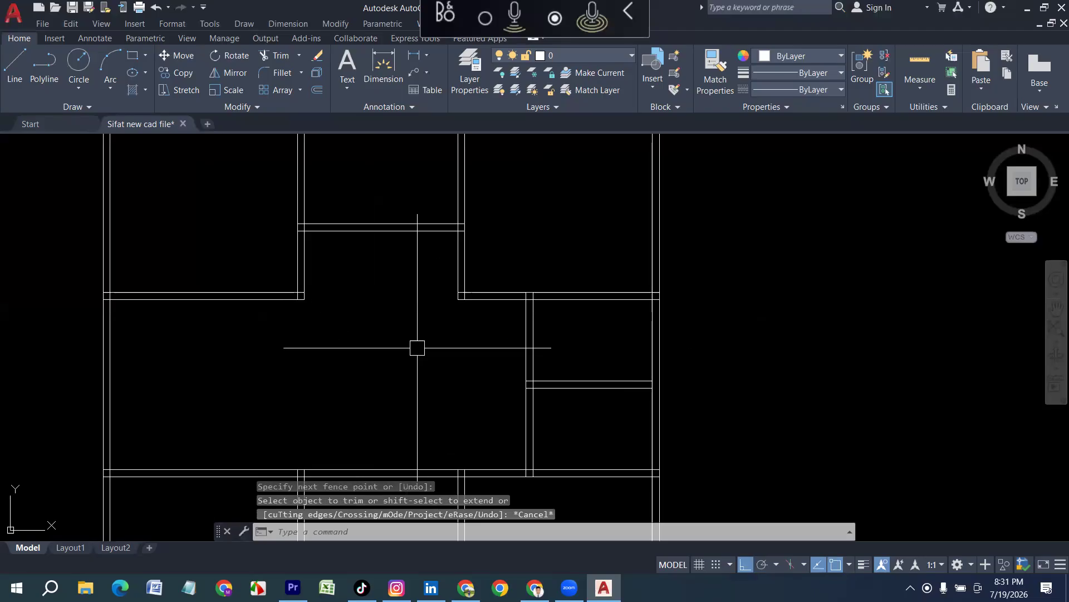
scroll(359, 319, "down", 2)
scroll(356, 275, "up", 1)
scroll(327, 279, "down", 4)
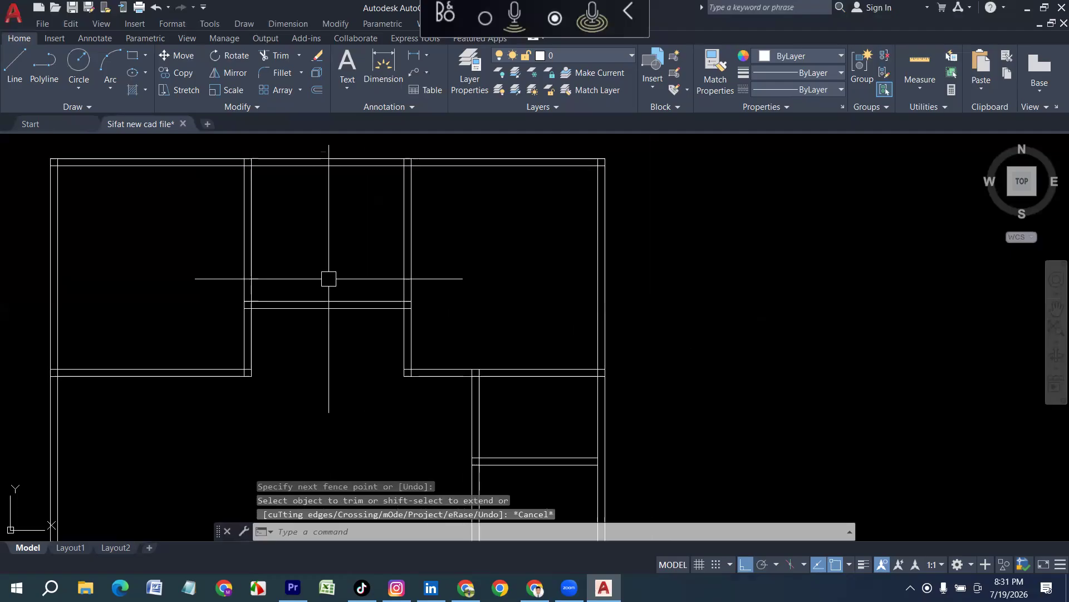
scroll(365, 316, "up", 2)
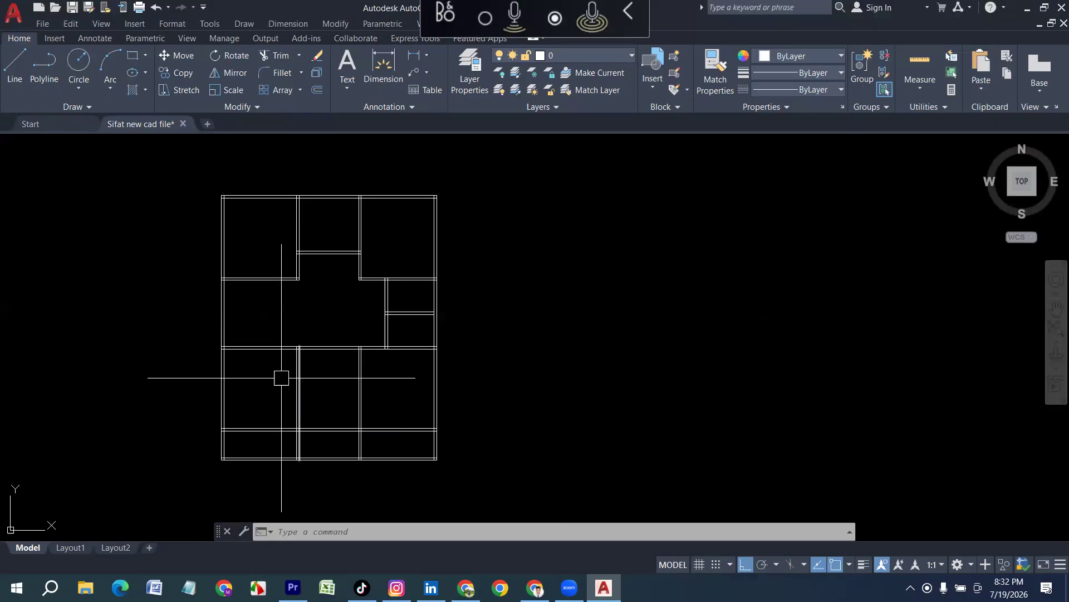
Measure the clear width between the two inner vertical partitions in the lower middle room with a linear dimension, without placing it.
scroll(317, 419, "up", 2)
key("Escape")
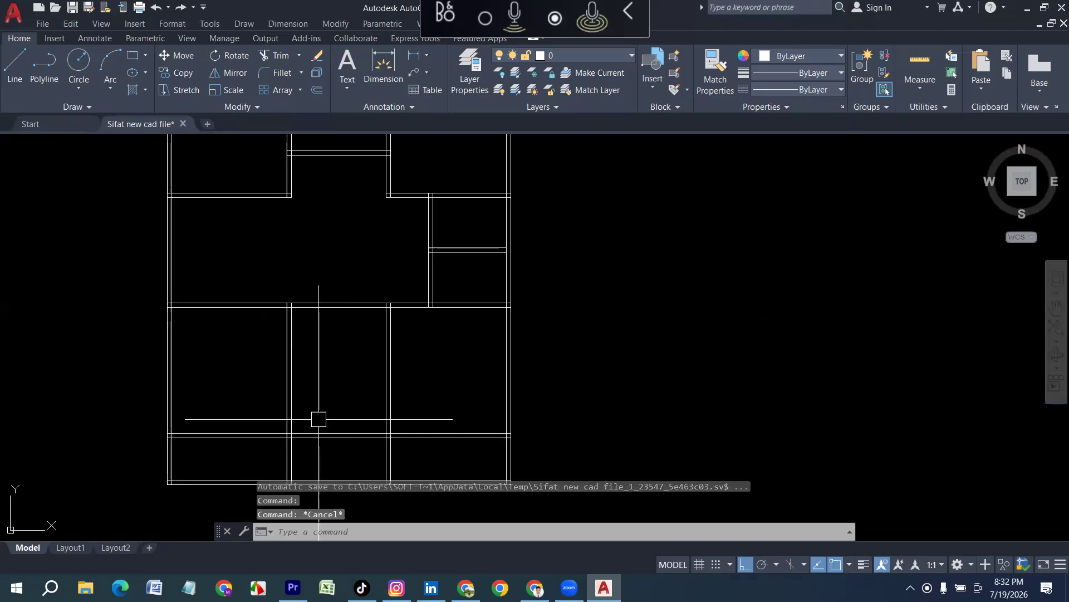
type("DIMLI")
key("Return")
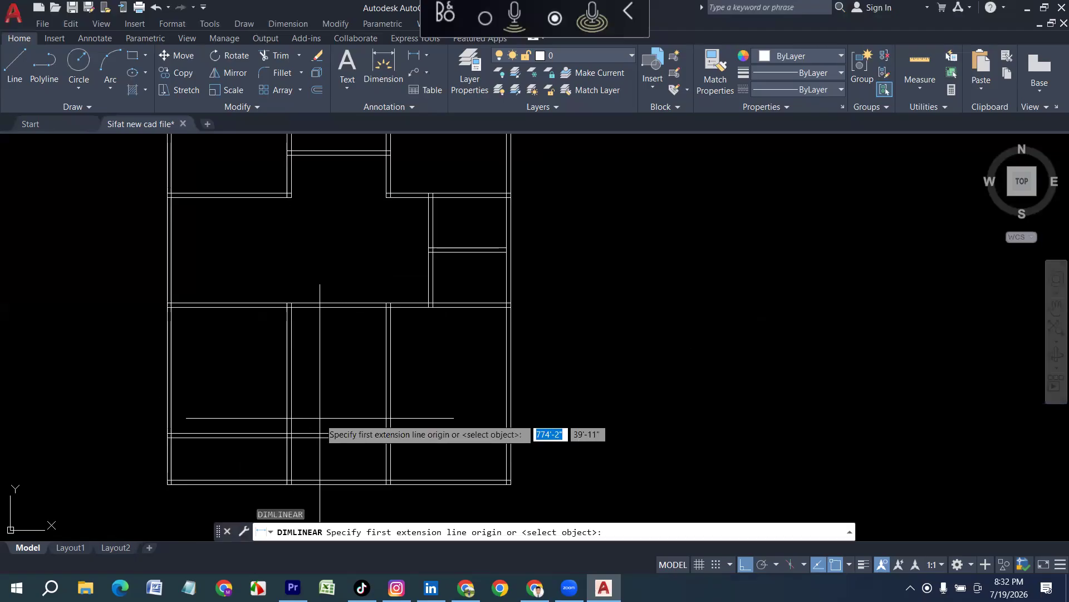
left_click(292, 373)
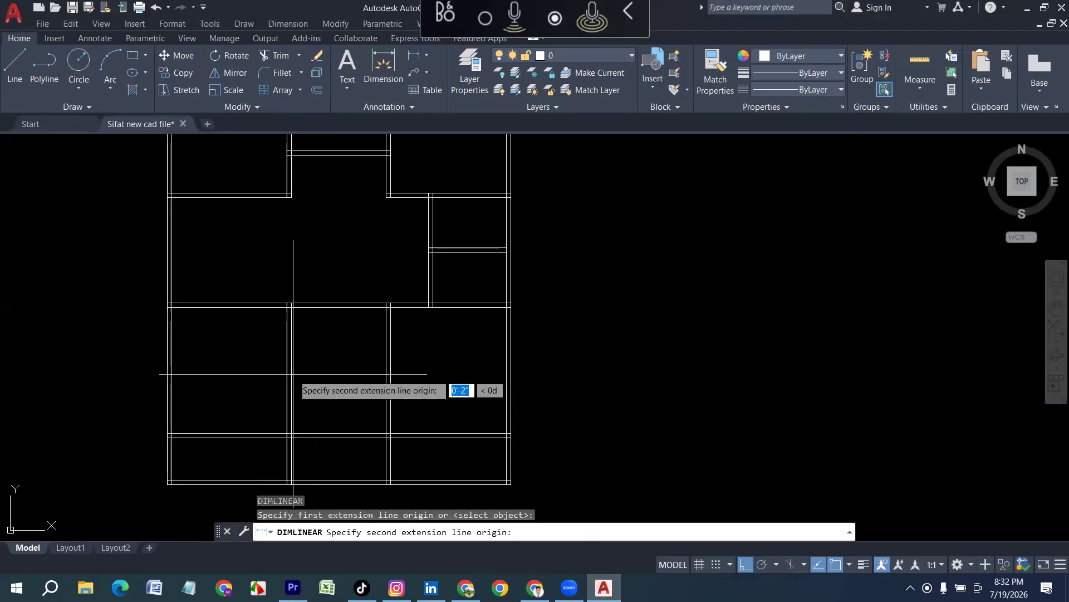
left_click(387, 374)
scroll(369, 388, "up", 4)
key("Escape")
scroll(369, 384, "down", 4)
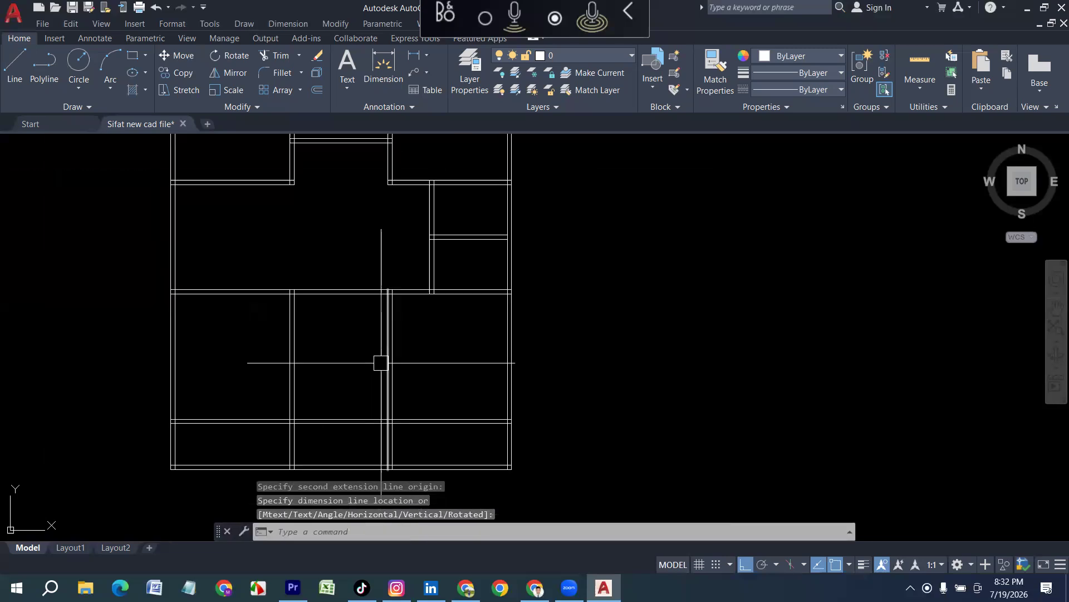
Move both lines of the second inner vertical partition in the lower area 6" to the left.
scroll(402, 373, "up", 2)
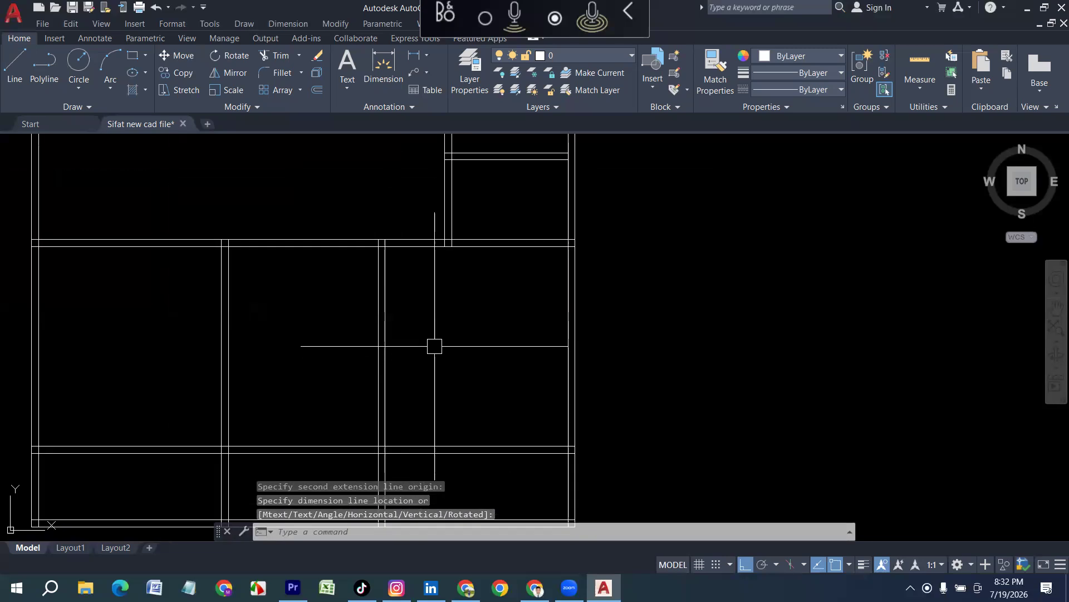
left_click(434, 346)
left_click(316, 343)
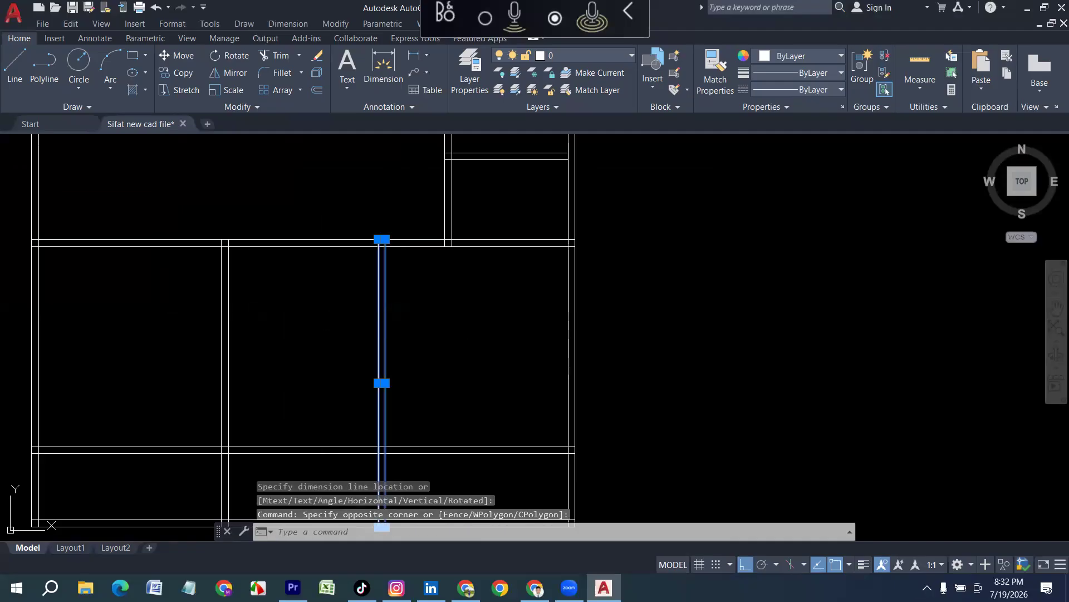
type("m")
key("Return")
left_click(379, 240)
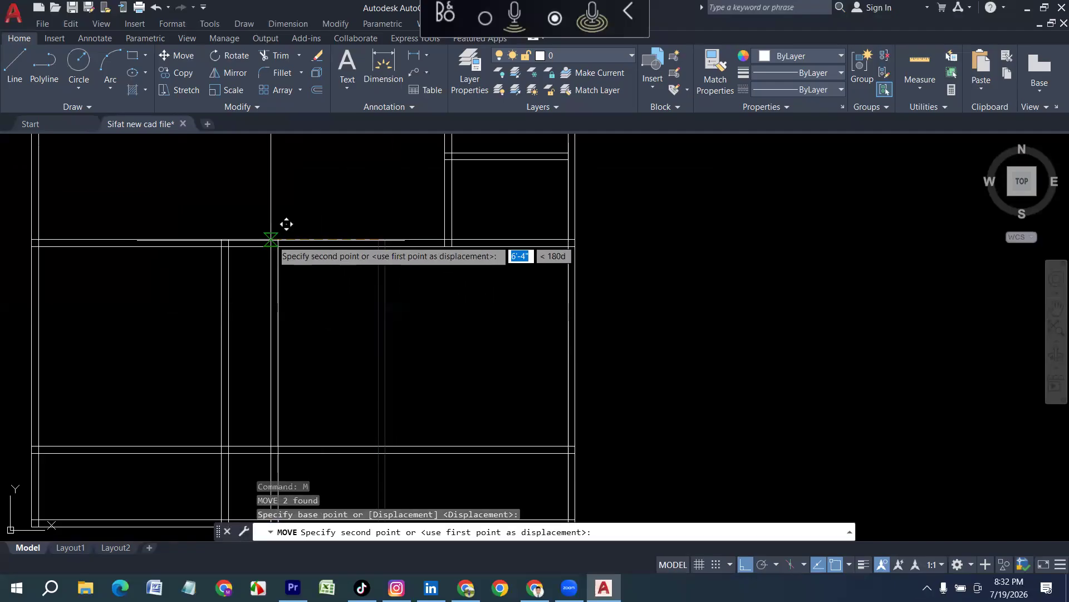
type("6")
key("Return")
Move both lines of the first inner vertical partition in the lower area 6" to the right.
left_click(275, 333)
left_click(218, 331)
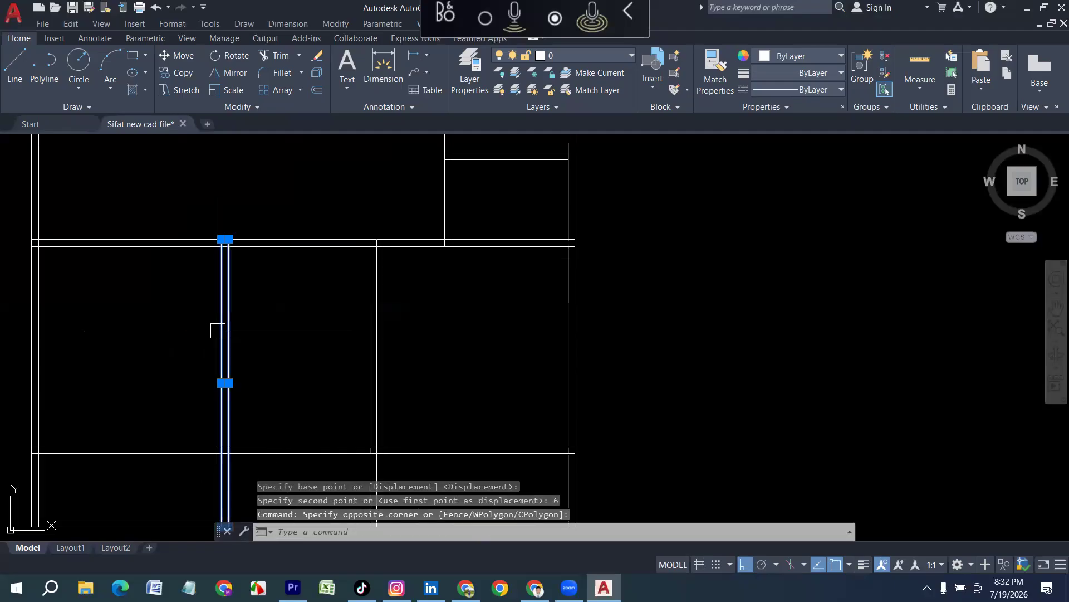
type("m")
key("Return")
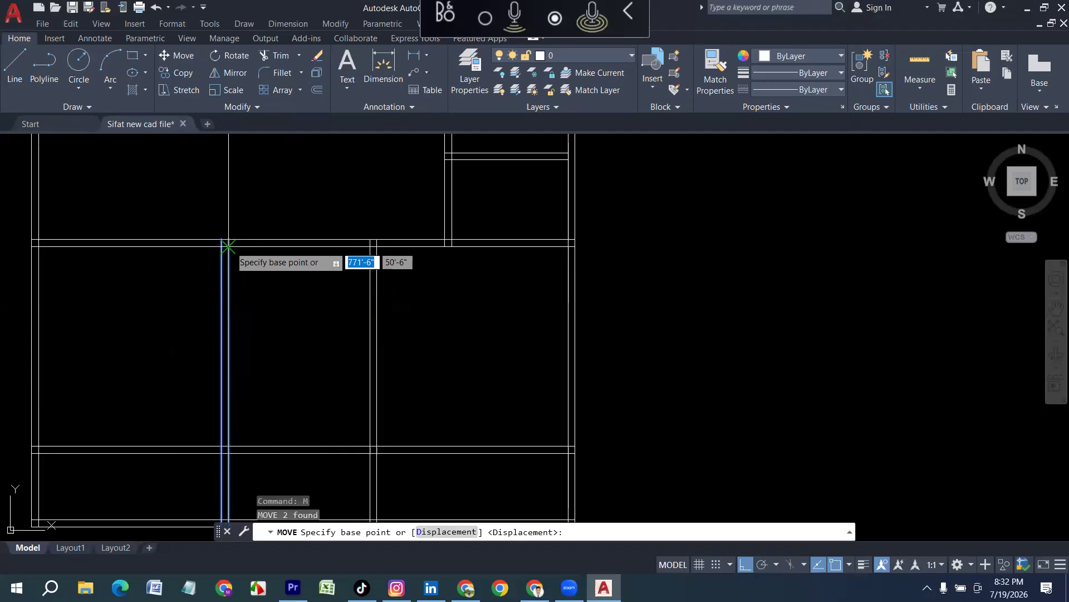
left_click(229, 240)
type("6")
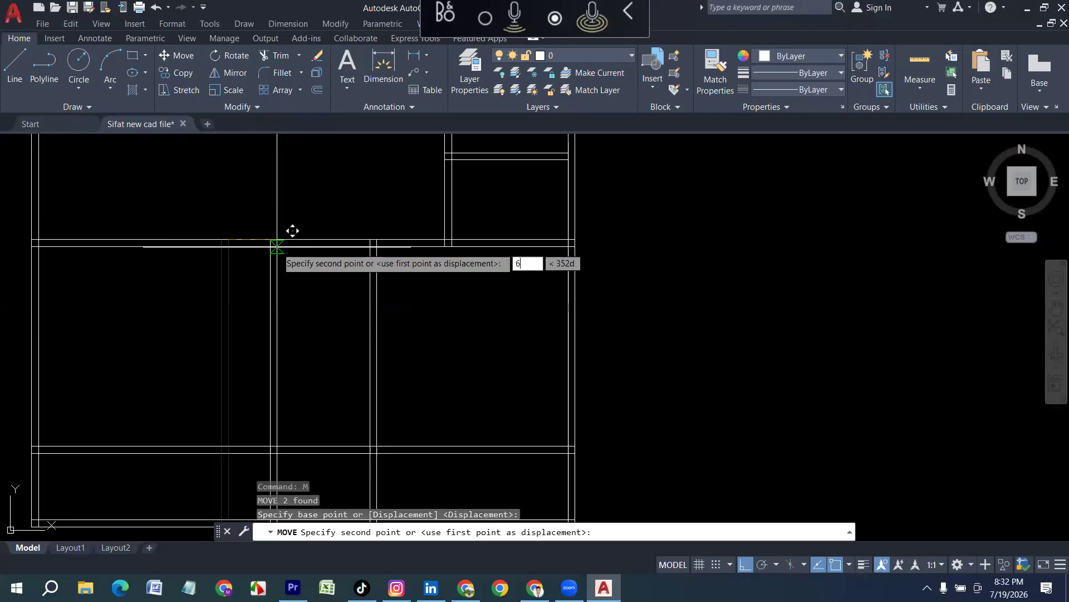
key("Return")
key("Escape")
Measure the clear width between the two shifted lower partitions with a linear dimension, without placing it.
scroll(308, 265, "down", 3)
scroll(302, 278, "up", 3)
type("DIMLI")
key("Return")
left_click(239, 273)
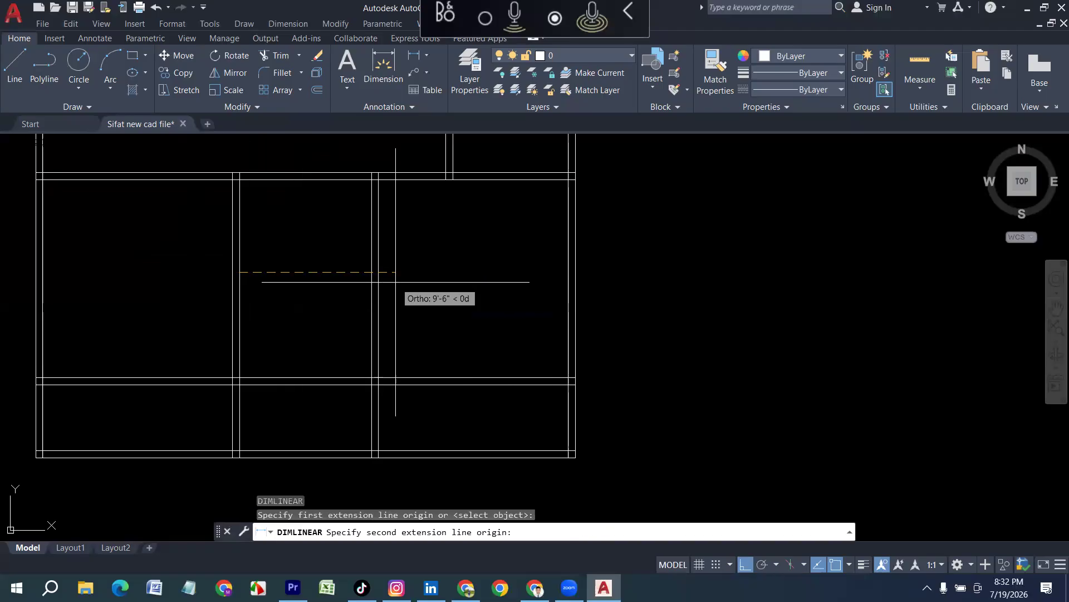
left_click(374, 272)
key("Return")
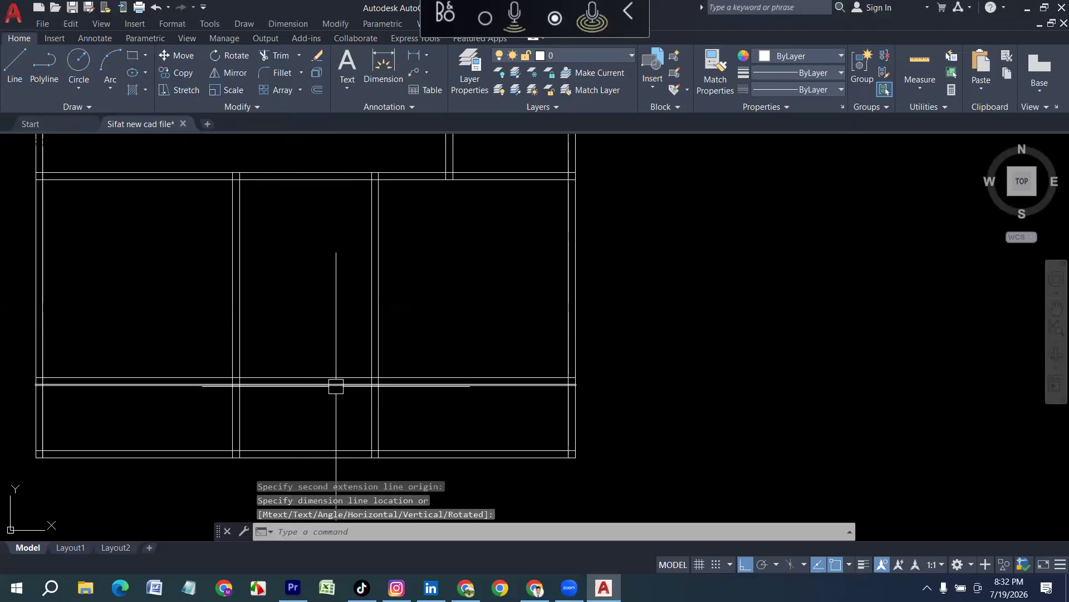
Trim both lines of the lower horizontal partition between the two inner vertical partitions.
key("Return")
left_click(330, 406)
left_click(325, 314)
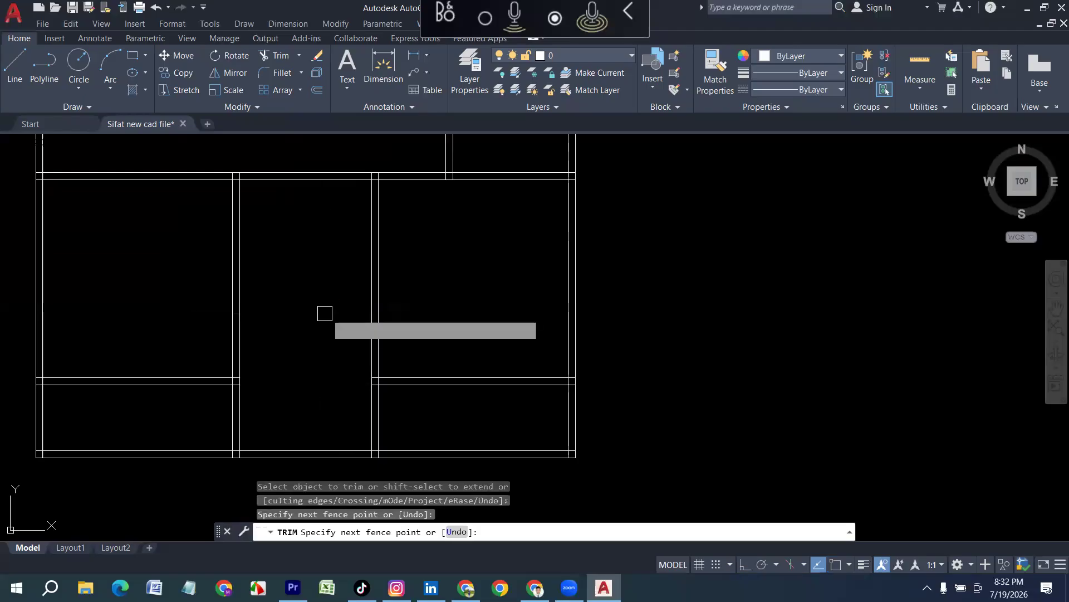
scroll(327, 328, "down", 2)
key("Escape")
Draw a line about 8'-10" long on the bottom wall's inner face, between the outer faces of the two inner vertical partitions.
middle_click_drag(309, 347, 381, 362)
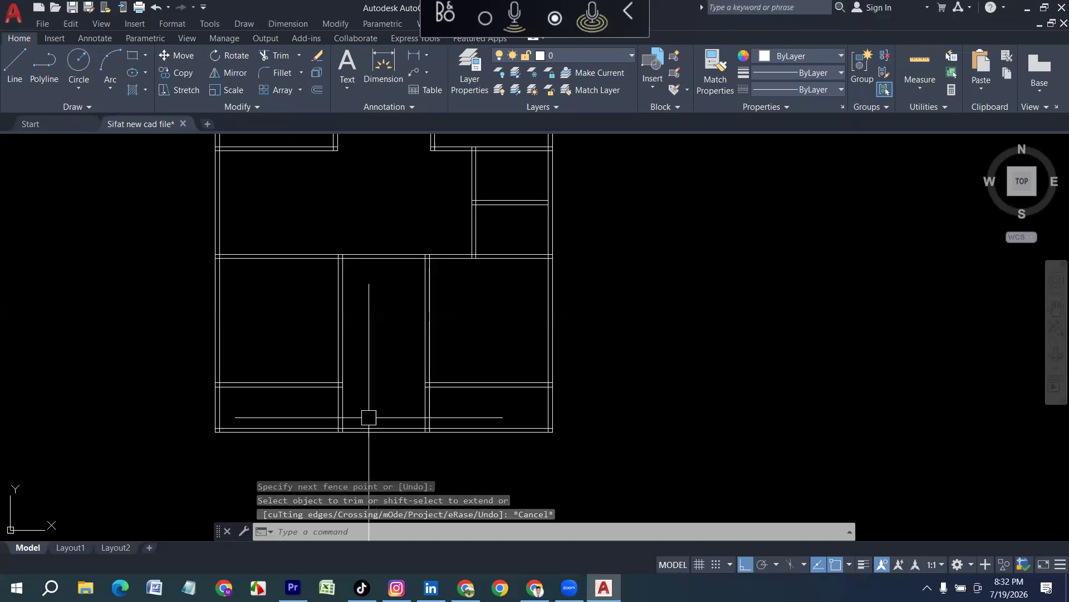
scroll(372, 422, "up", 2)
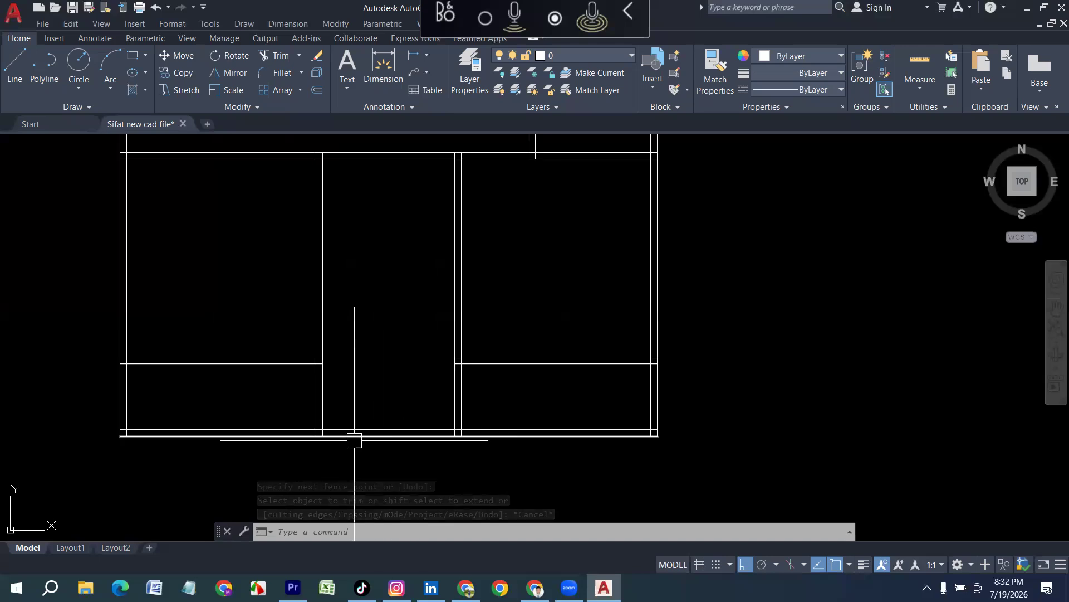
type("l")
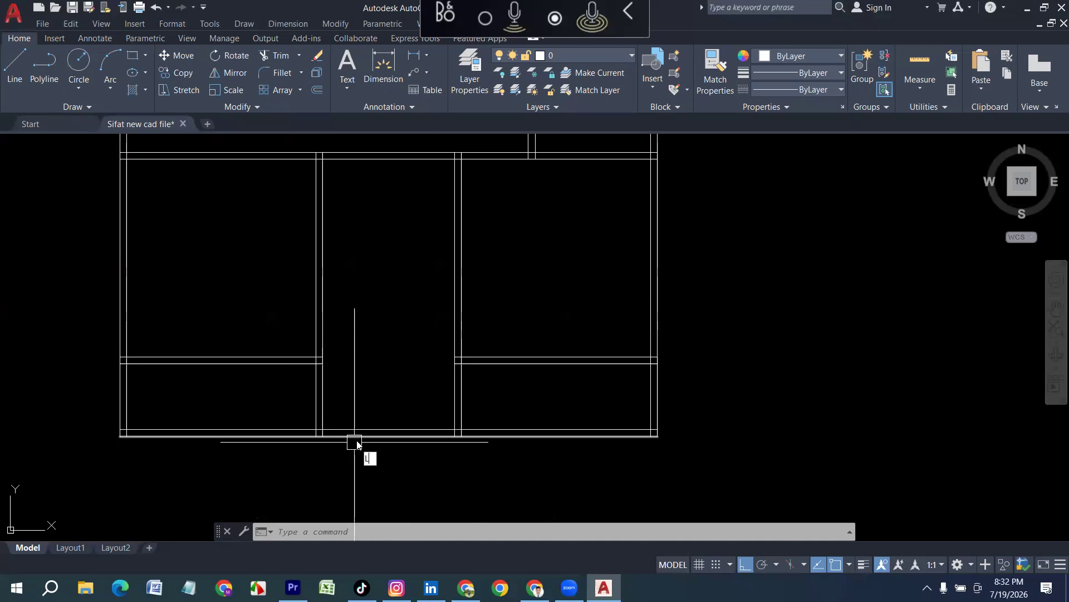
key("Return")
scroll(318, 435, "up", 2)
left_click(313, 426)
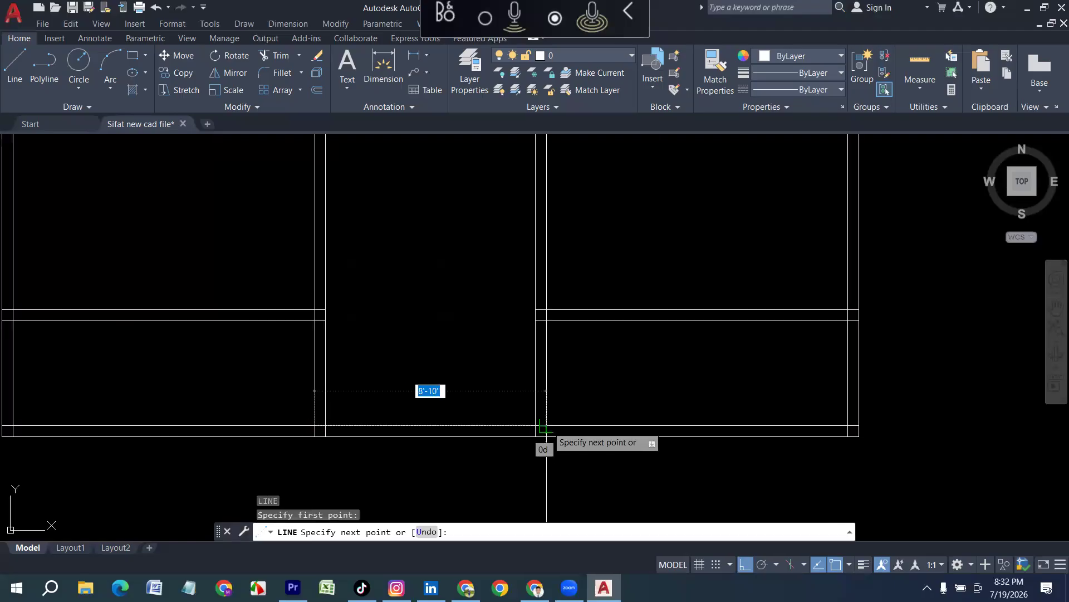
left_click(544, 436)
key("Return")
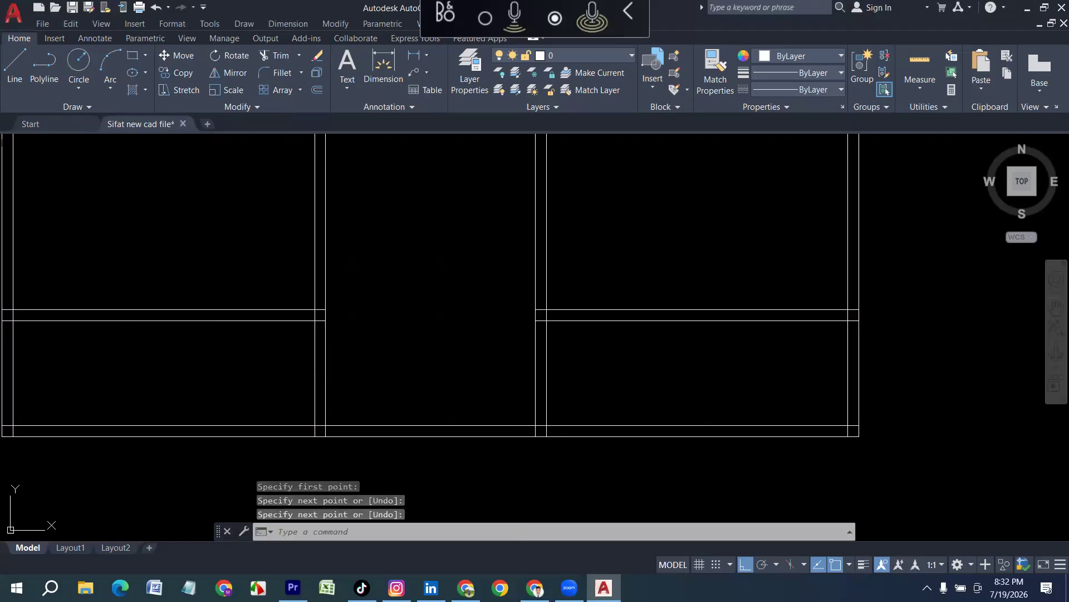
Offset the new line along the bottom wall 4' upward into the central bay.
type("o")
key("Return")
type("4'")
key("Return")
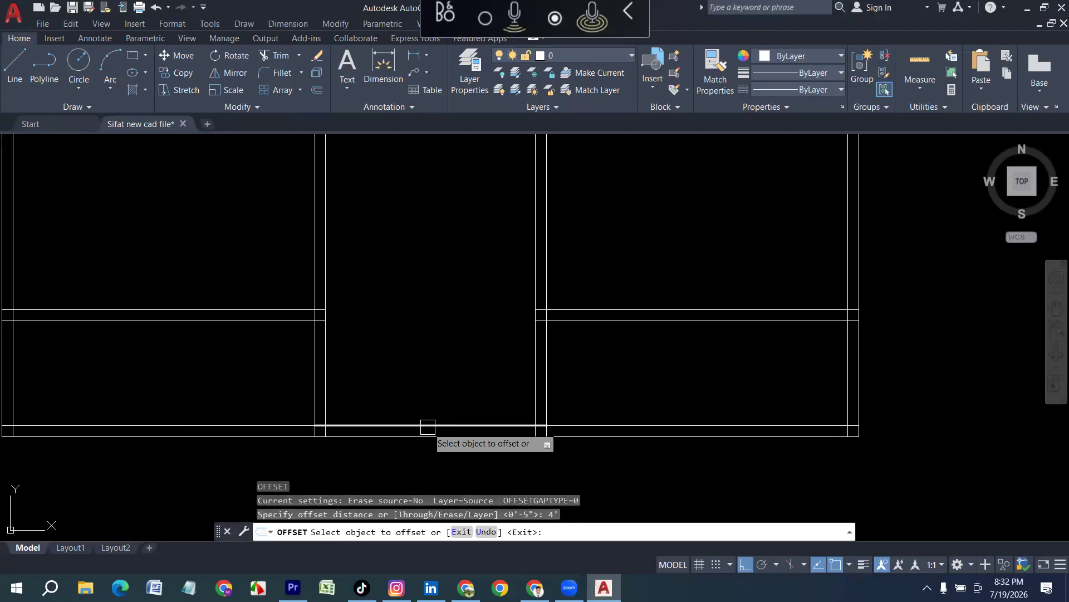
left_click(427, 427)
left_click(446, 328)
key("Escape")
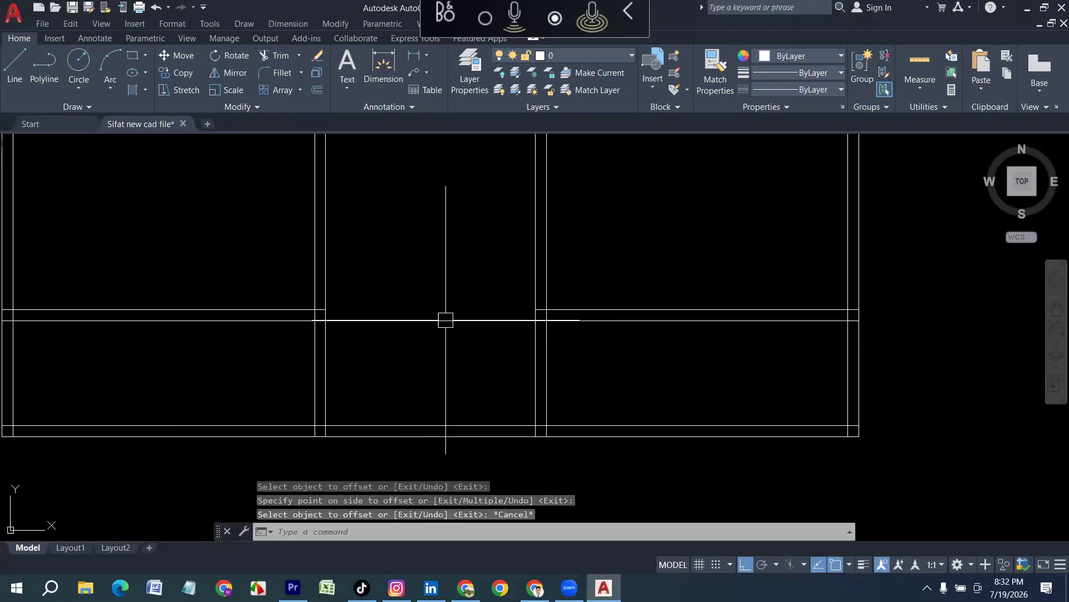
Offset the raised line 10" upward to form the first stair tread in the central bay.
type("o")
key("Return")
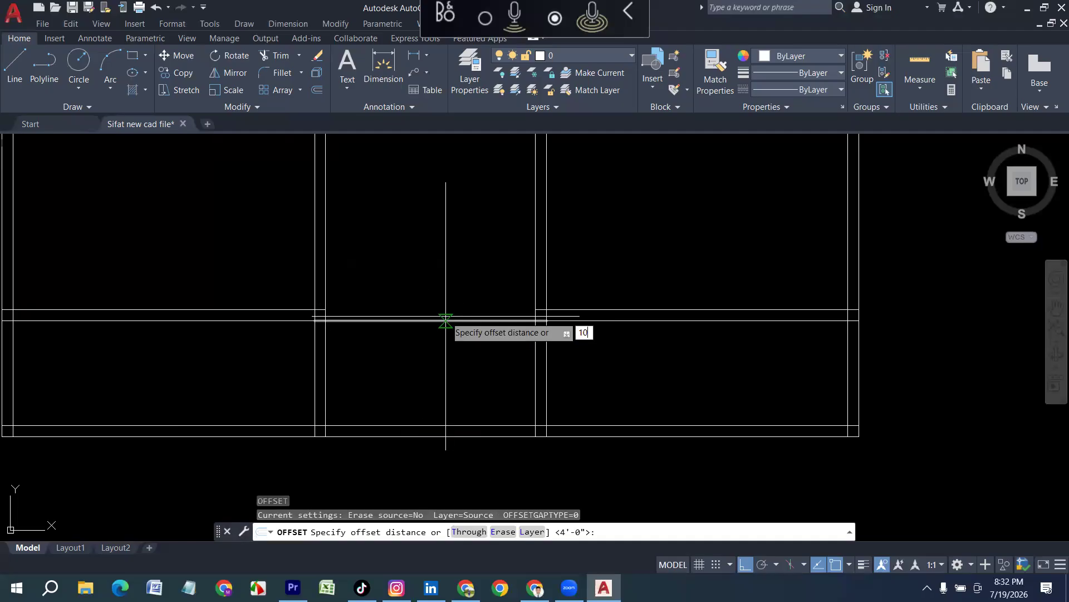
key("Return")
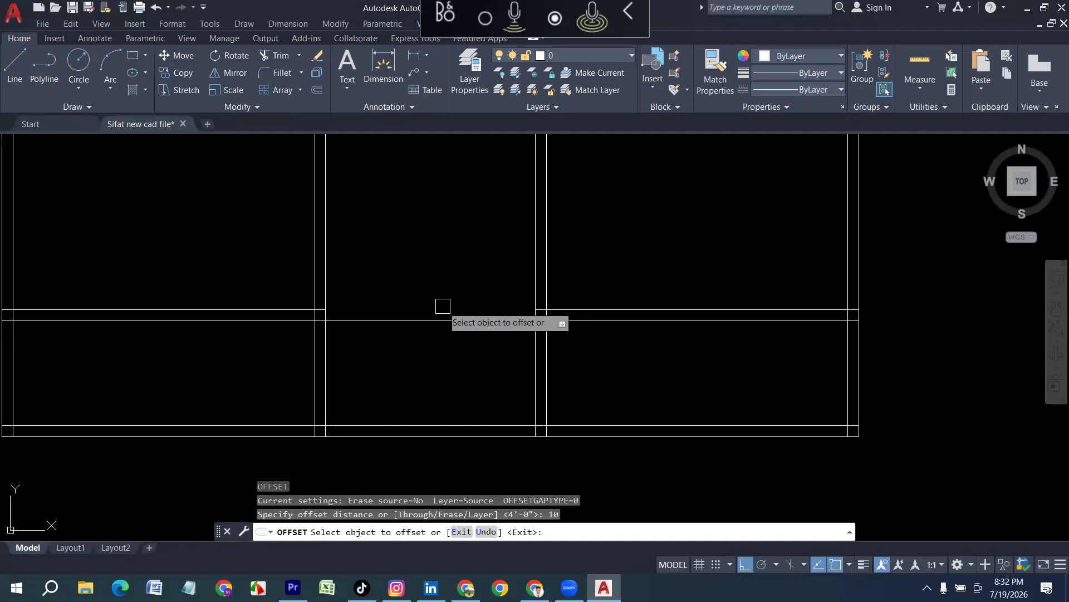
left_click(433, 320)
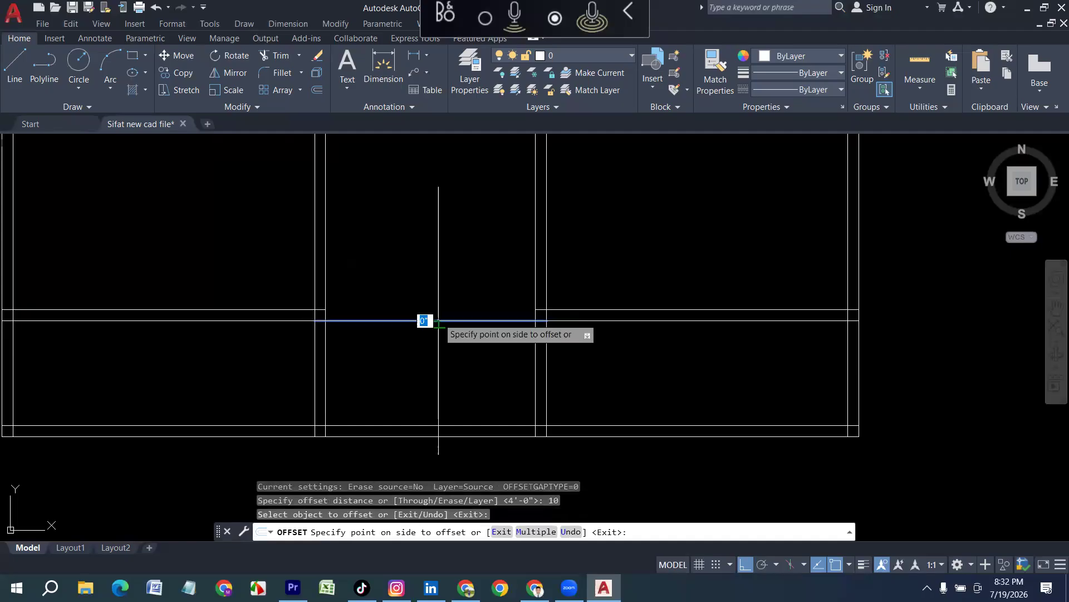
left_click(463, 249)
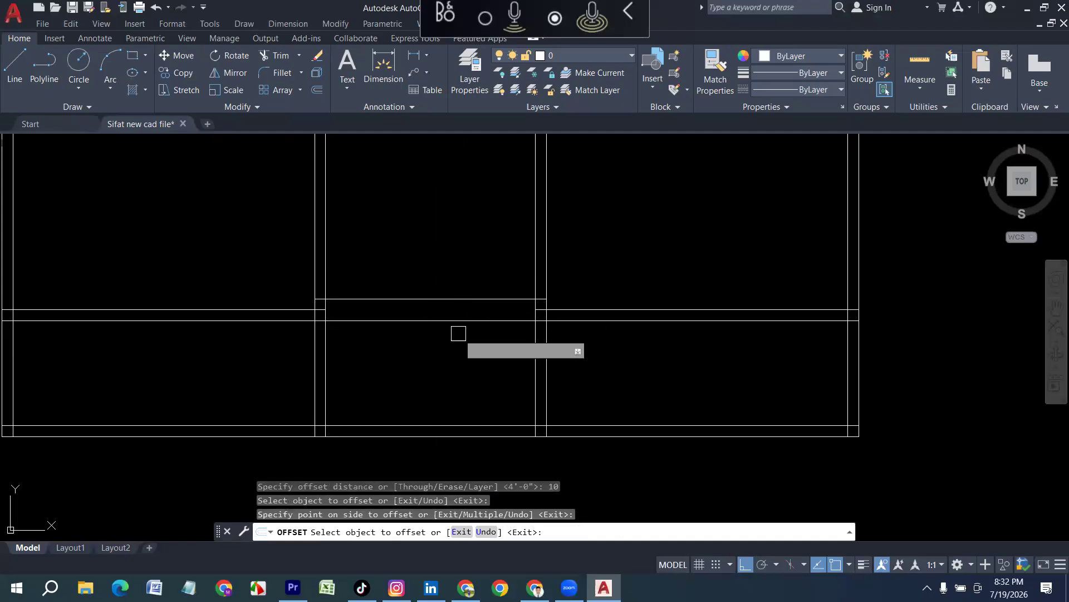
Offset the new tread line upward repeatedly at 10" spacing with the Multiple option to form the remaining stair treads.
left_click(449, 299)
left_click(536, 532)
scroll(457, 352, "down", 2)
left_click(446, 253)
left_click(450, 229)
left_click(452, 225)
scroll(457, 243, "down", 2)
scroll(457, 249, "down", 1)
scroll(460, 239, "up", 1)
left_click(459, 226)
left_click(460, 225)
left_click(459, 224)
left_click(461, 219)
left_click(460, 218)
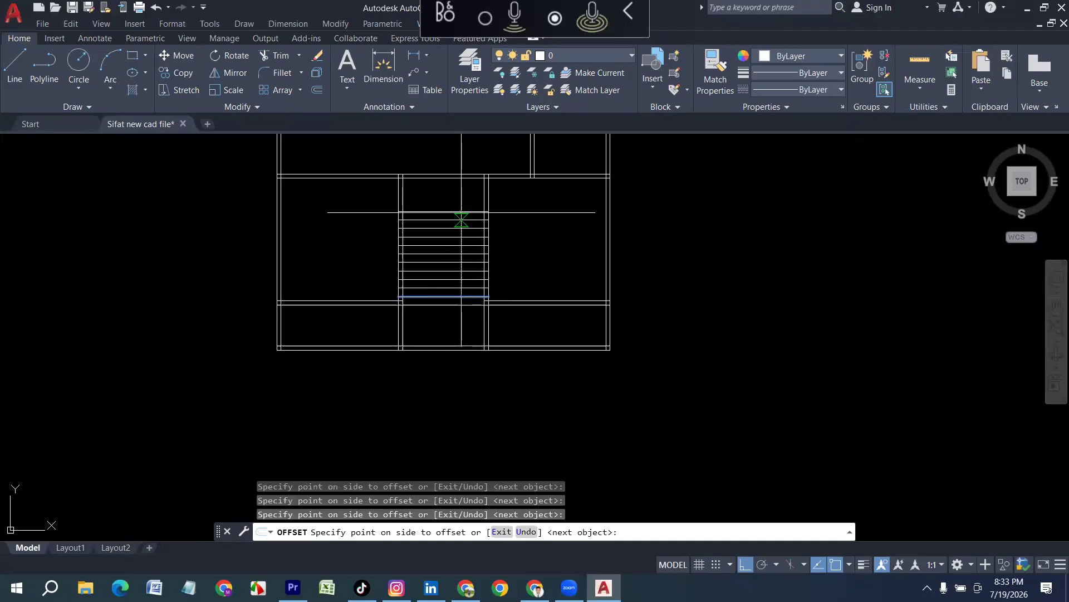
key("Escape")
Look over the stair treads and the room layout of the whole floor plan.
scroll(457, 245, "up", 2)
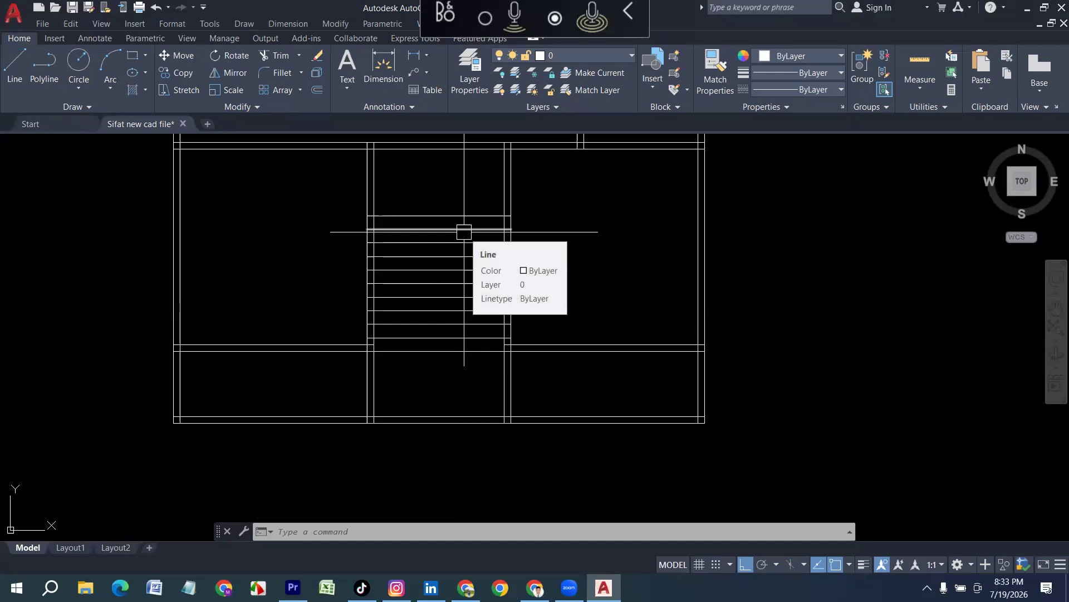
scroll(465, 326, "down", 2)
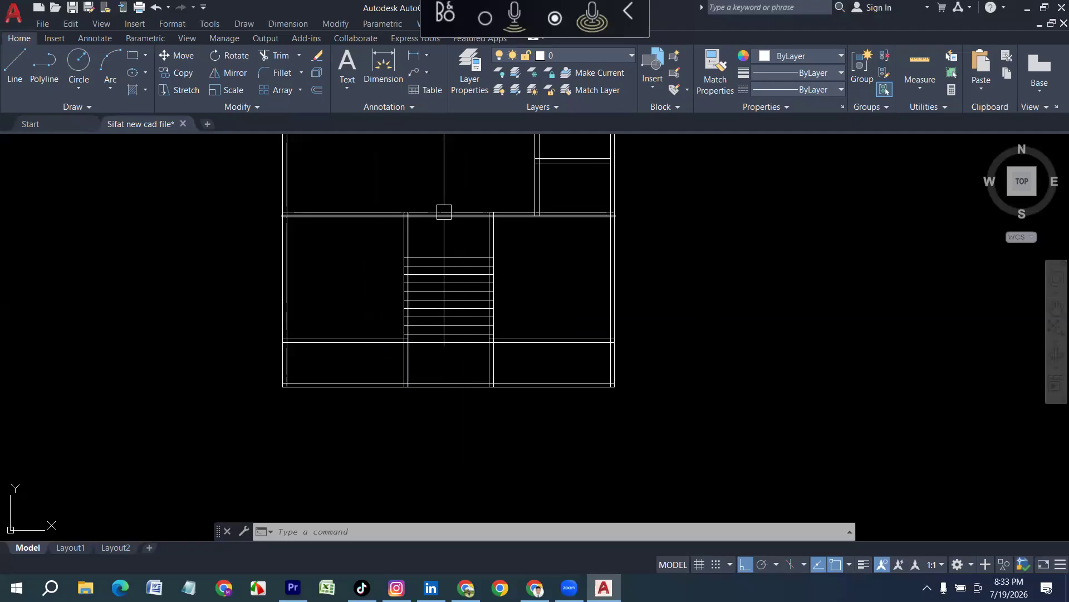
scroll(484, 313, "up", 2)
scroll(473, 305, "down", 4)
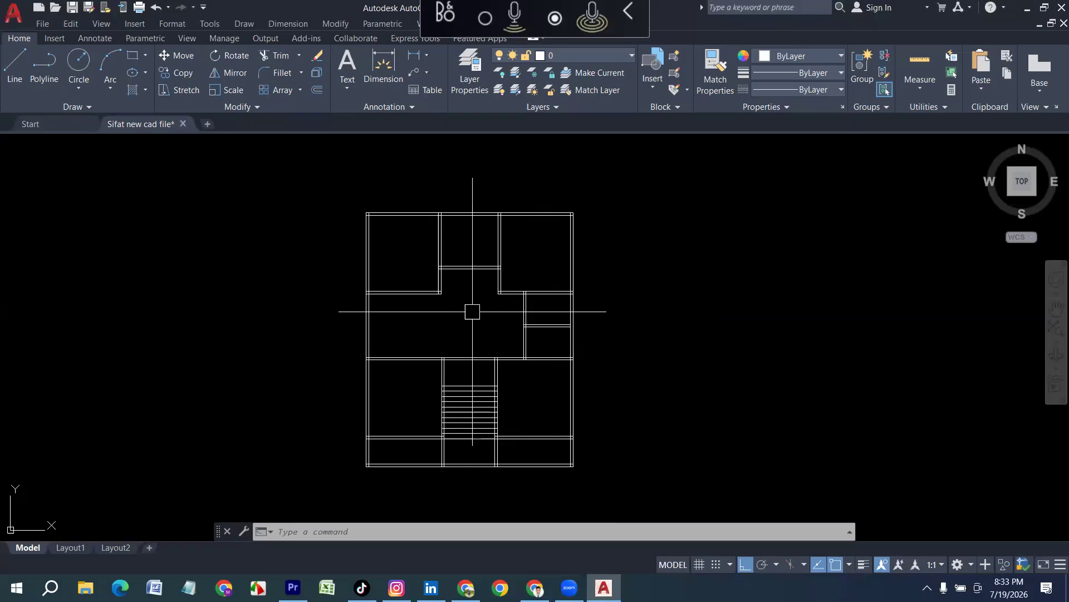
scroll(508, 210, "up", 2)
key("Escape")
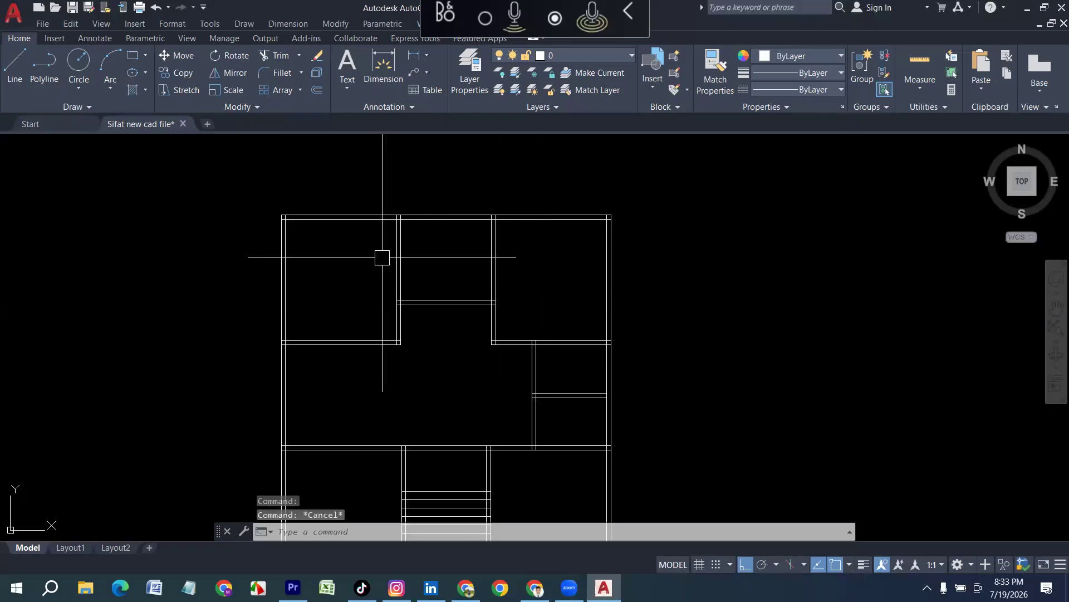
scroll(852, 379, "up", 2)
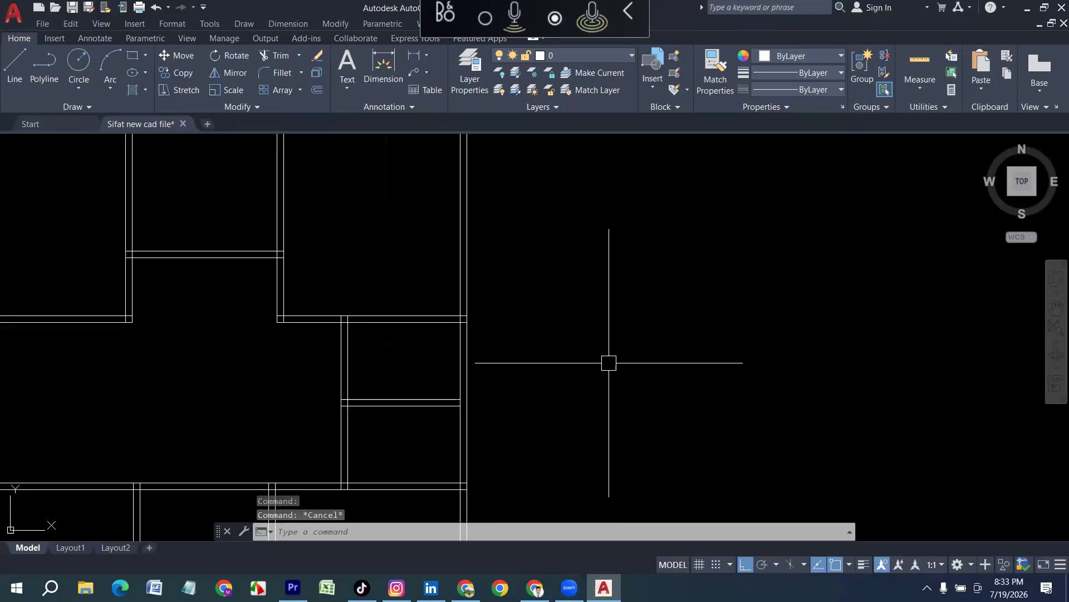
scroll(609, 363, "down", 2)
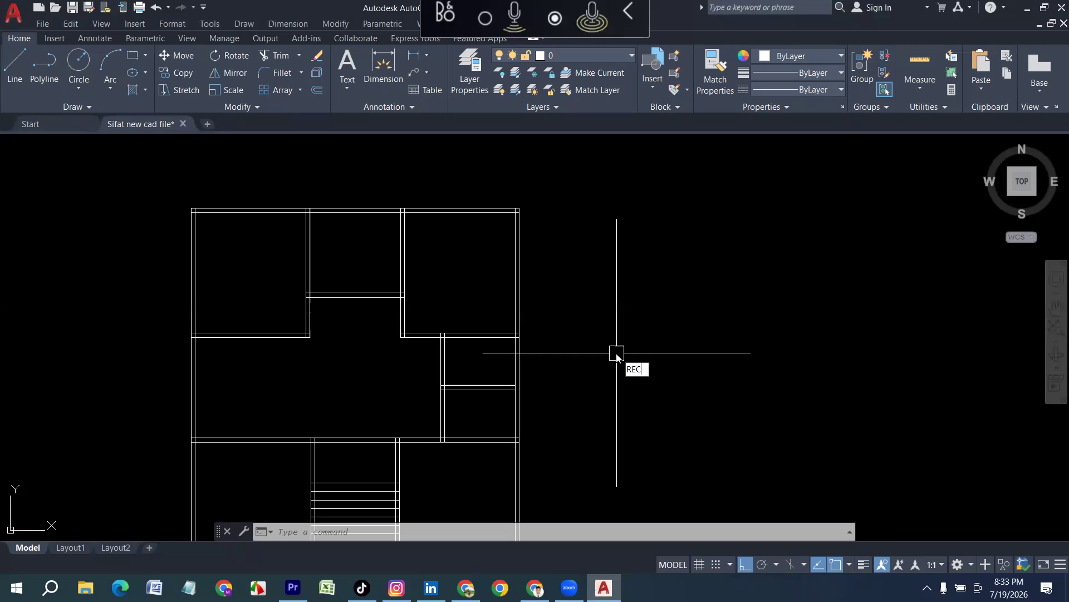
key("Return")
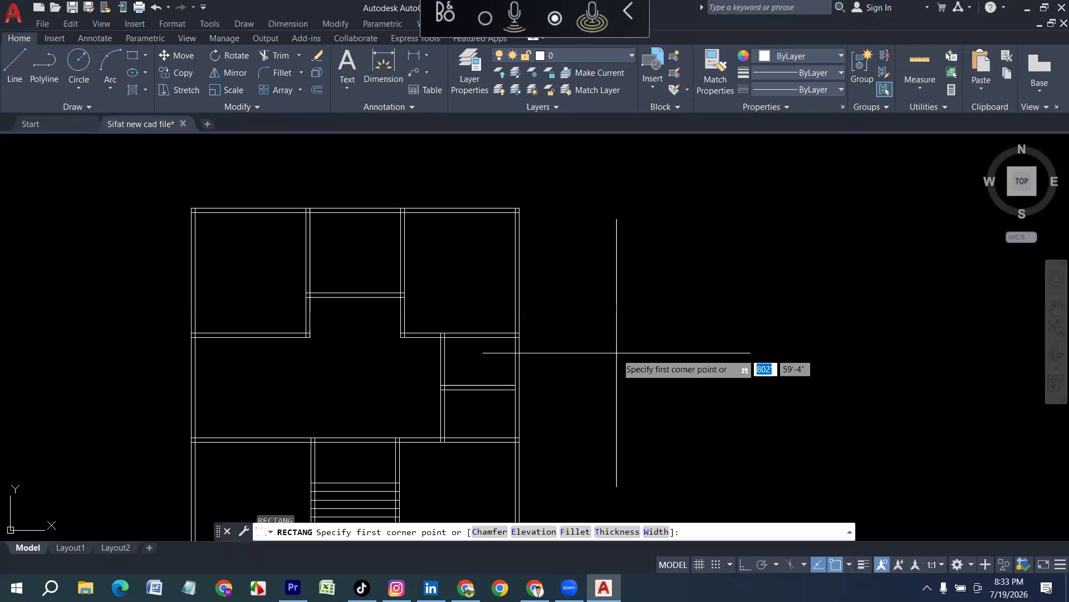
left_click(587, 268)
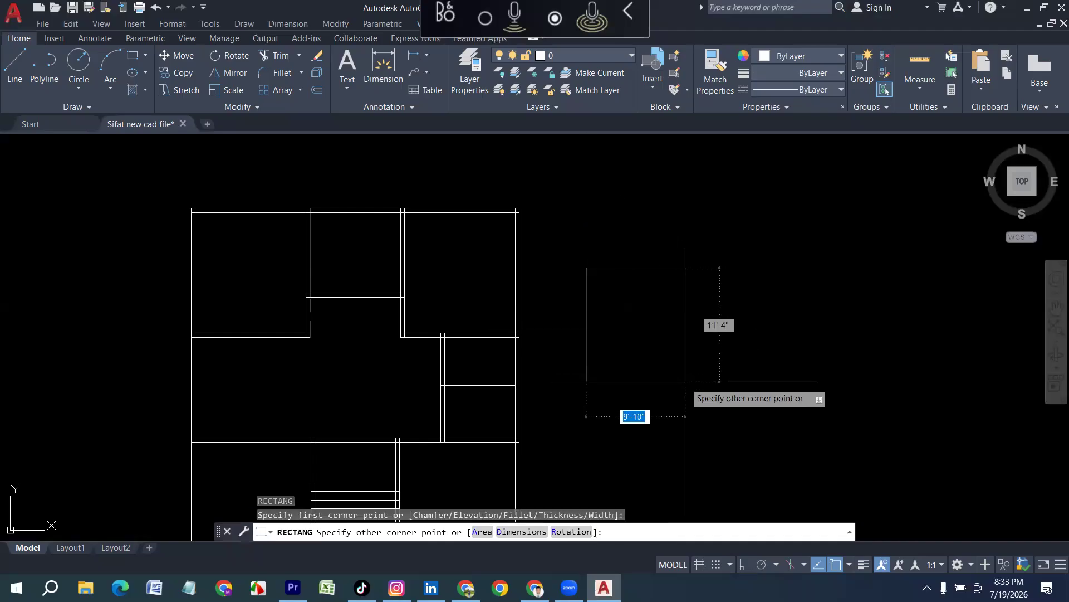
key("Escape")
Set the current object colour to Red and draw a 12" by 12" square in the empty area to the right of the plan.
left_click(786, 56)
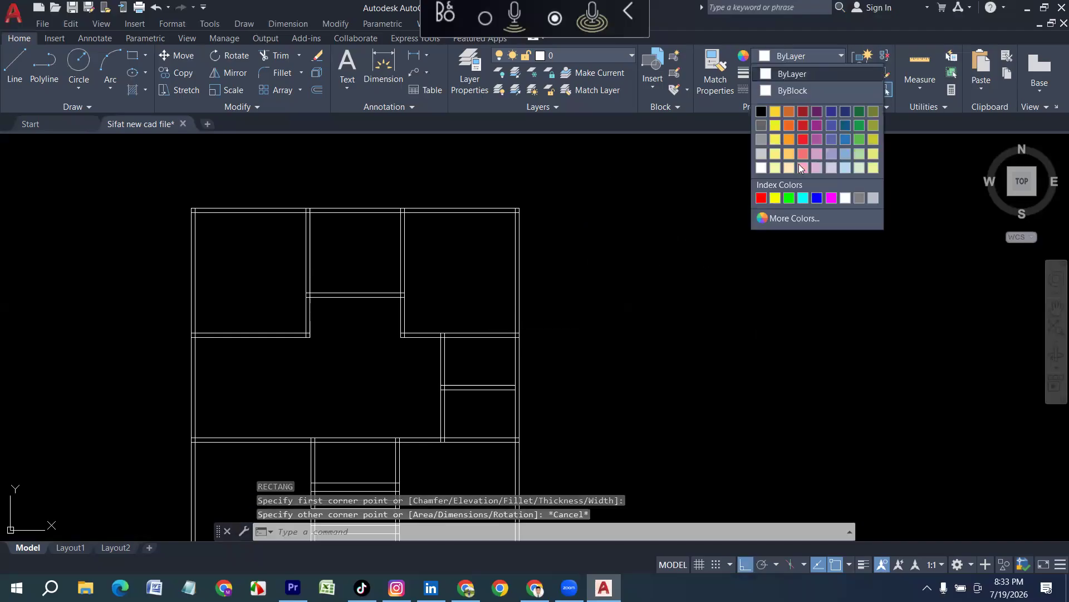
left_click(760, 198)
type("REC")
key("Return")
left_click(583, 244)
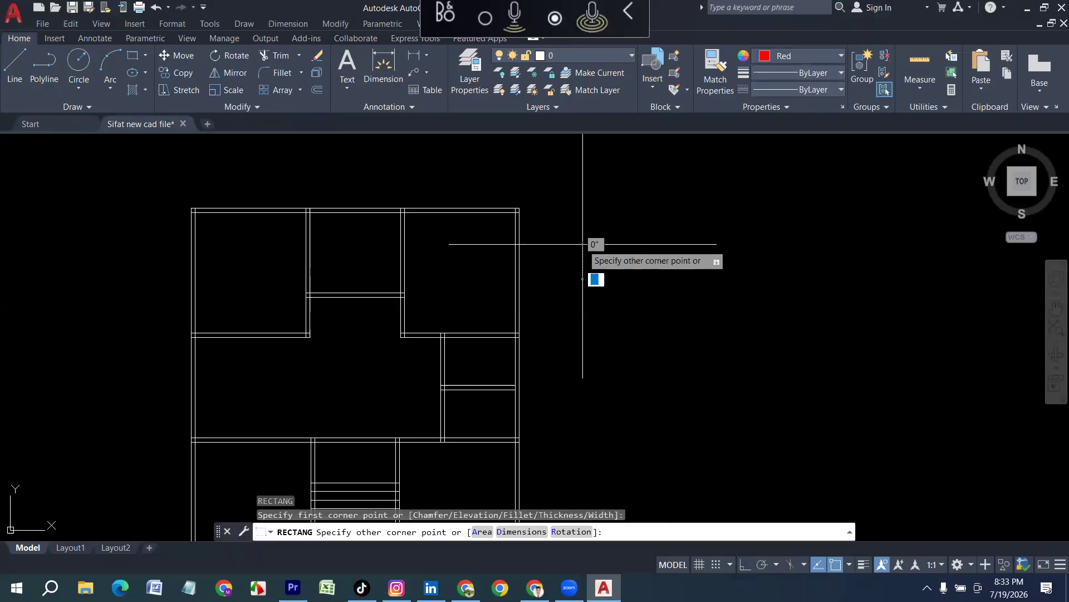
type("12")
key("Tab")
type("12")
key("Return")
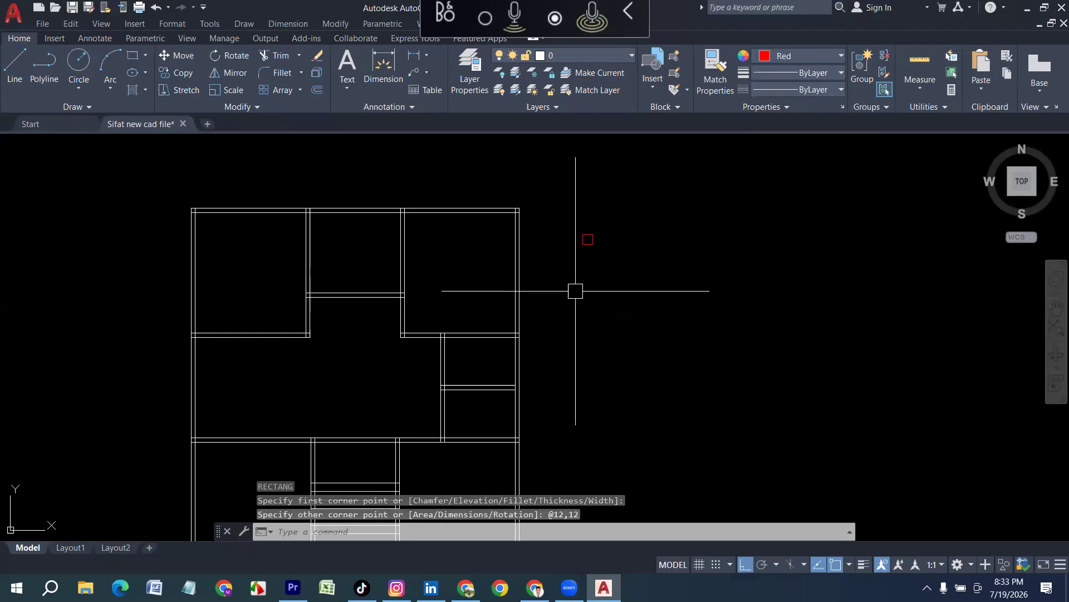
Copy the red square by its upper-left corner onto the upper-left outer corner of the plan.
left_click(625, 275)
left_click(566, 229)
type("CP")
key("Return")
scroll(584, 235, "up", 2)
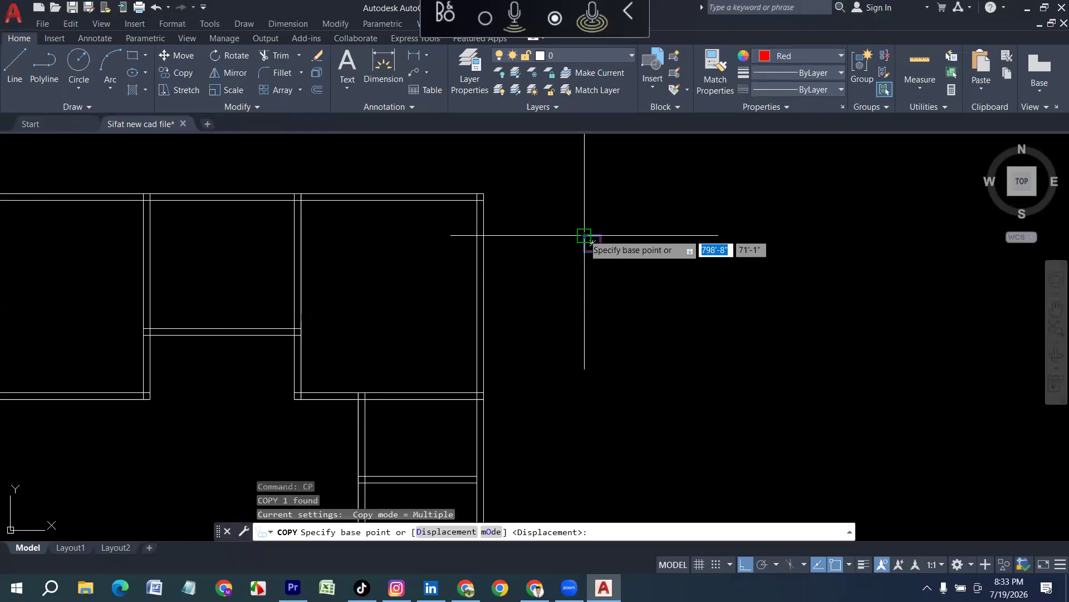
left_click(584, 235)
scroll(646, 262, "down", 3)
scroll(366, 218, "up", 4)
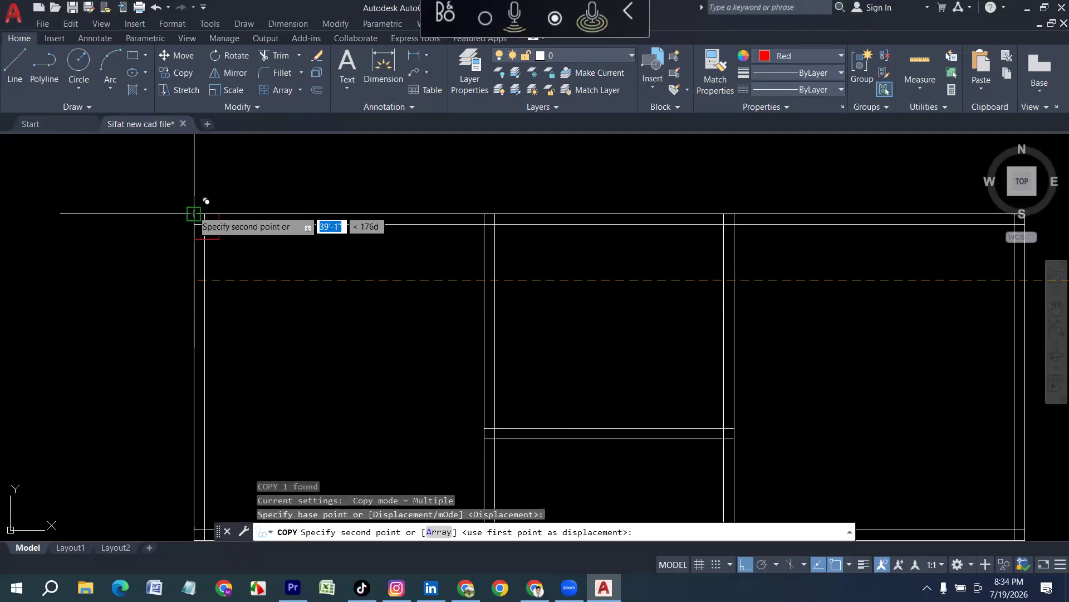
left_click(194, 214)
Place another copy of the red square where the second upper vertical partition's left face meets the top wall's outer face.
scroll(223, 240, "down", 4)
scroll(373, 223, "up", 2)
scroll(368, 219, "up", 2)
left_click(373, 223)
scroll(367, 228, "down", 1)
scroll(516, 296, "down", 2)
scroll(556, 289, "up", 1)
key("Escape")
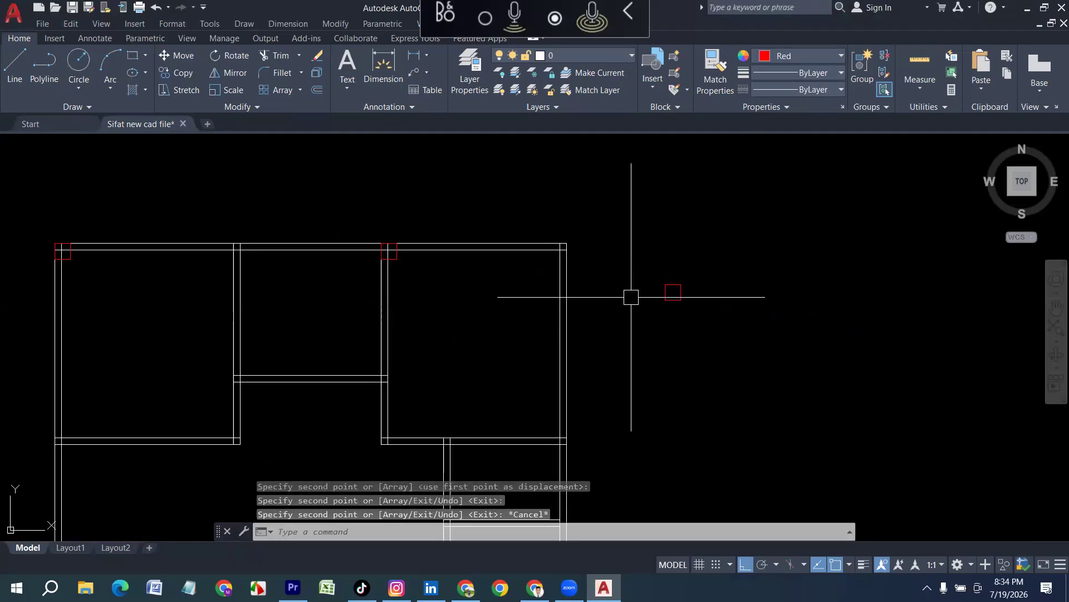
left_click(680, 290)
left_click(669, 270)
type("cP")
key("space")
scroll(674, 277, "up", 3)
key("Escape")
key("Escape")
Copy the loose red square by its upper-right corner onto the upper-right outer corner of the plan.
left_click(711, 361)
left_click(644, 281)
type("co")
key("Return")
left_click(691, 296)
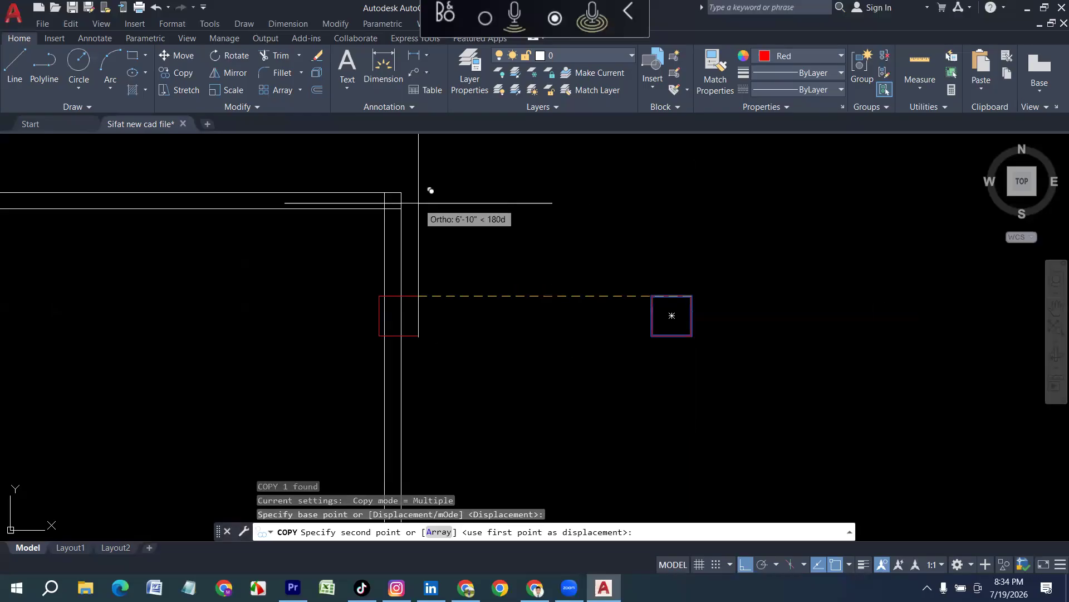
left_click(401, 193)
Place another copy of the square where the first upper vertical partition's right face meets the top wall's outer face.
scroll(552, 228, "down", 4)
middle_click_drag(187, 217, 350, 234)
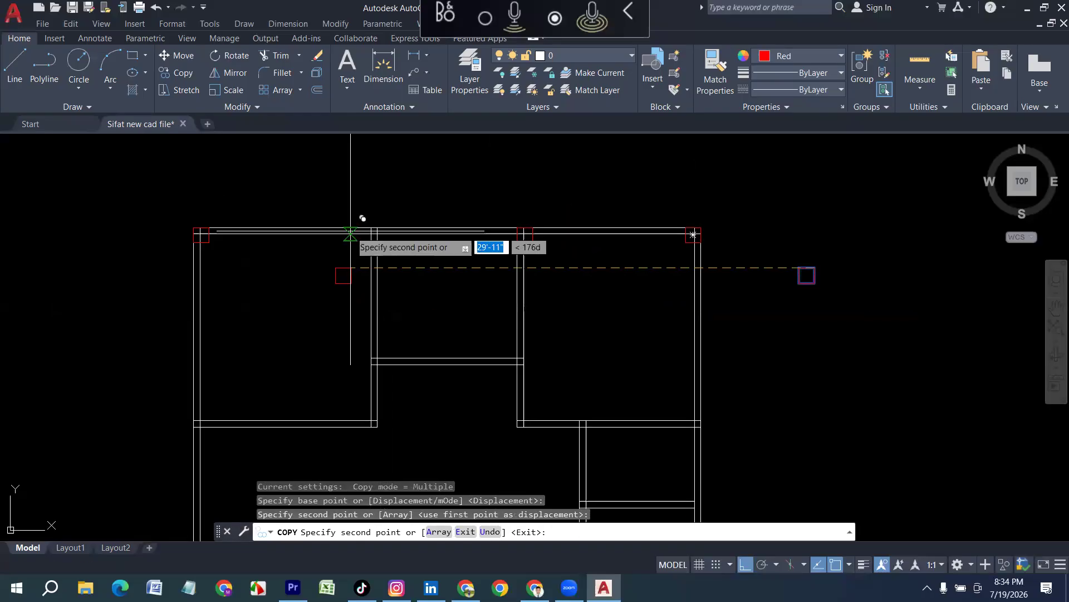
scroll(350, 232, "up", 2)
left_click(390, 228)
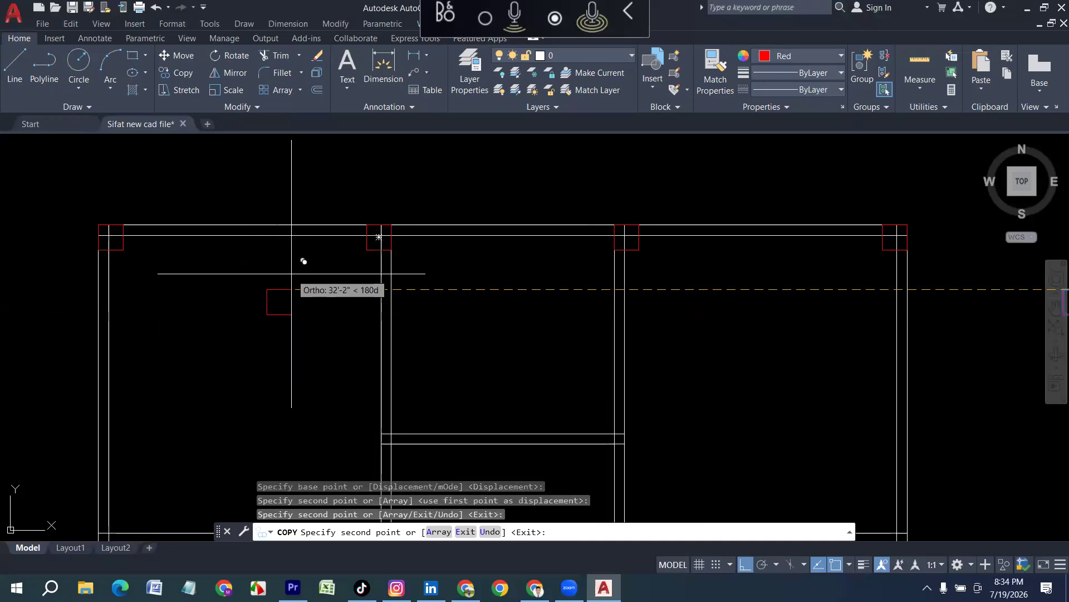
key("Escape")
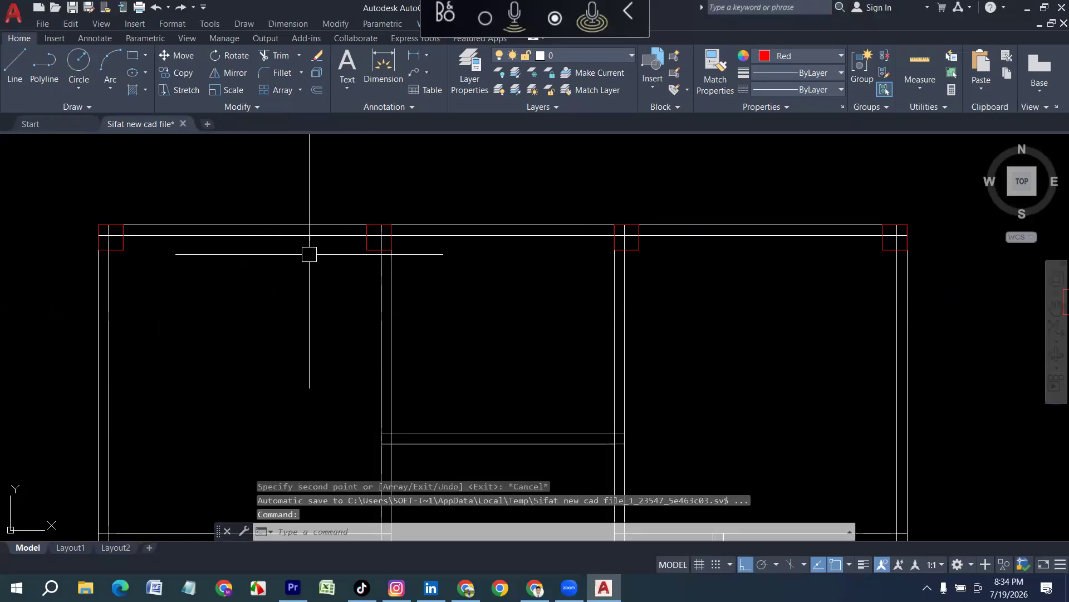
Copy the four columns of the top wall straight down onto the lower wall line of the upper rooms.
left_click(116, 252)
left_click(369, 251)
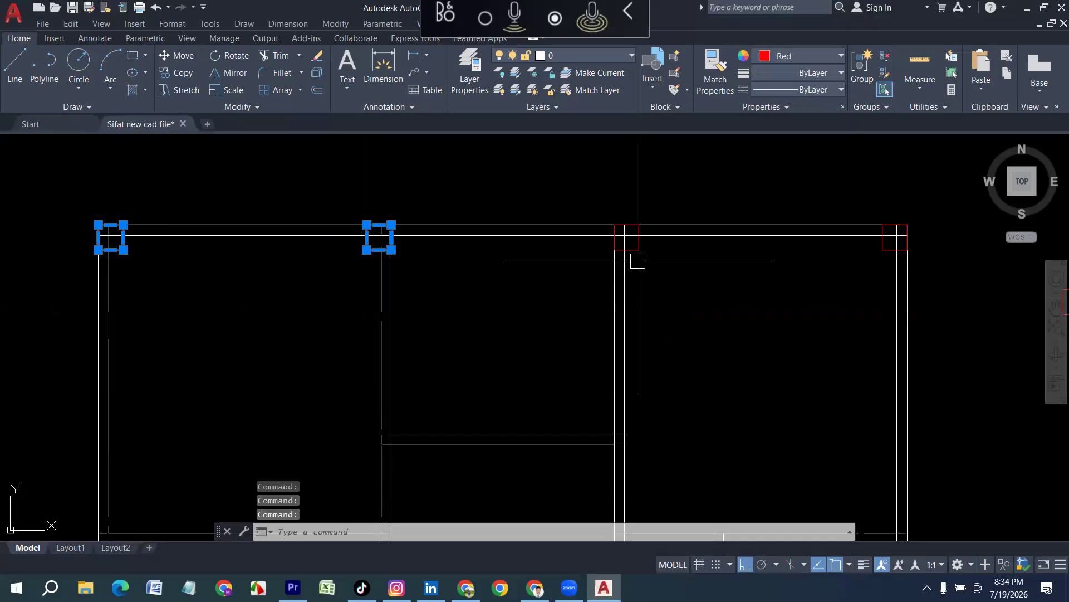
scroll(638, 254, "down", 3)
scroll(566, 282, "up", 5)
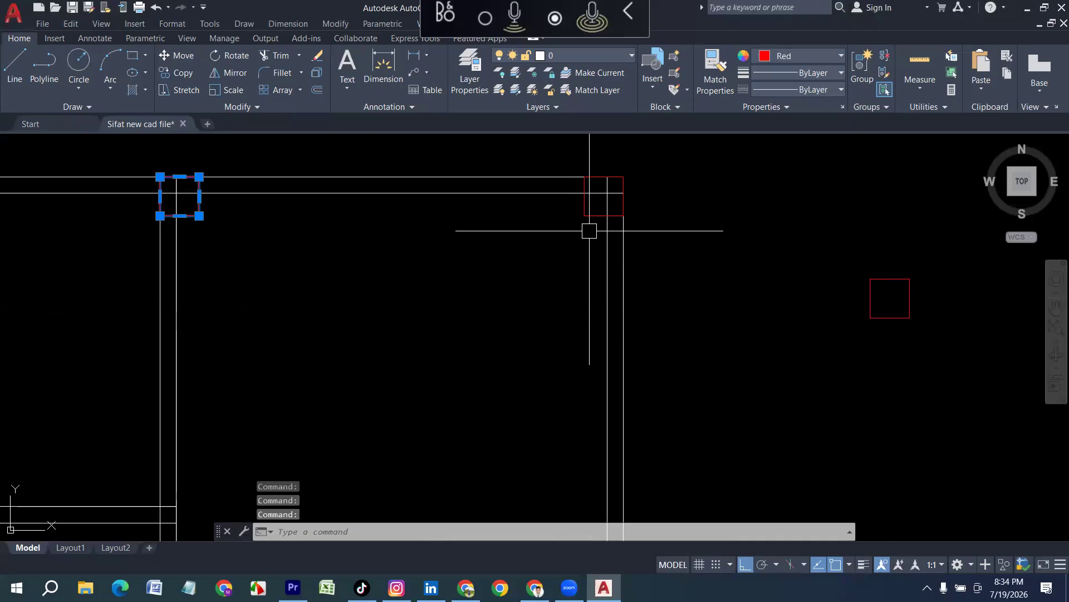
scroll(512, 230, "down", 4)
scroll(539, 291, "up", 5)
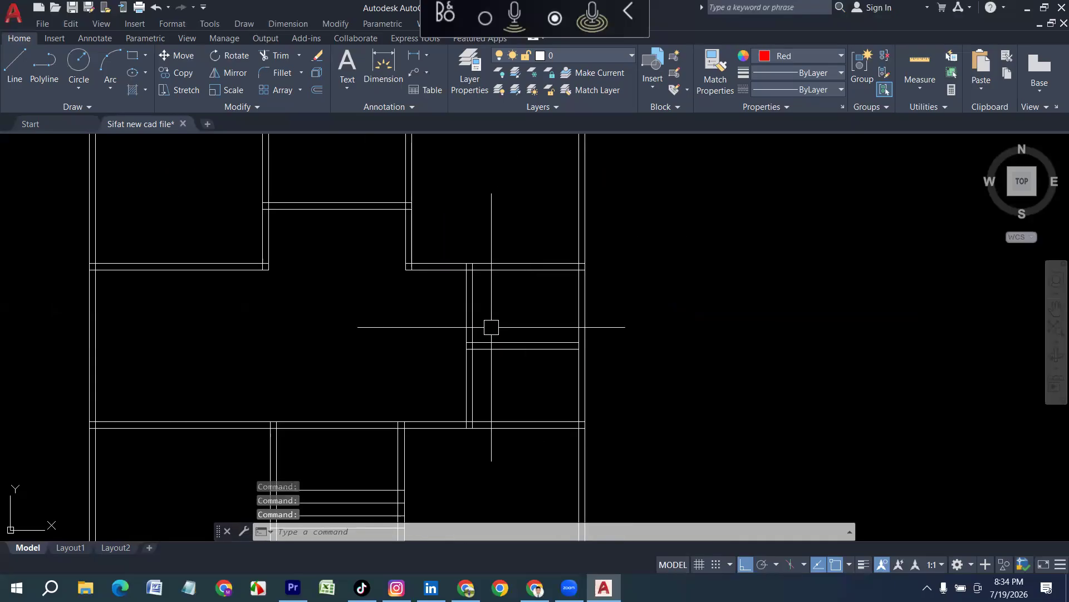
type("P")
key("Return")
scroll(540, 258, "down", 3)
scroll(690, 253, "up", 3)
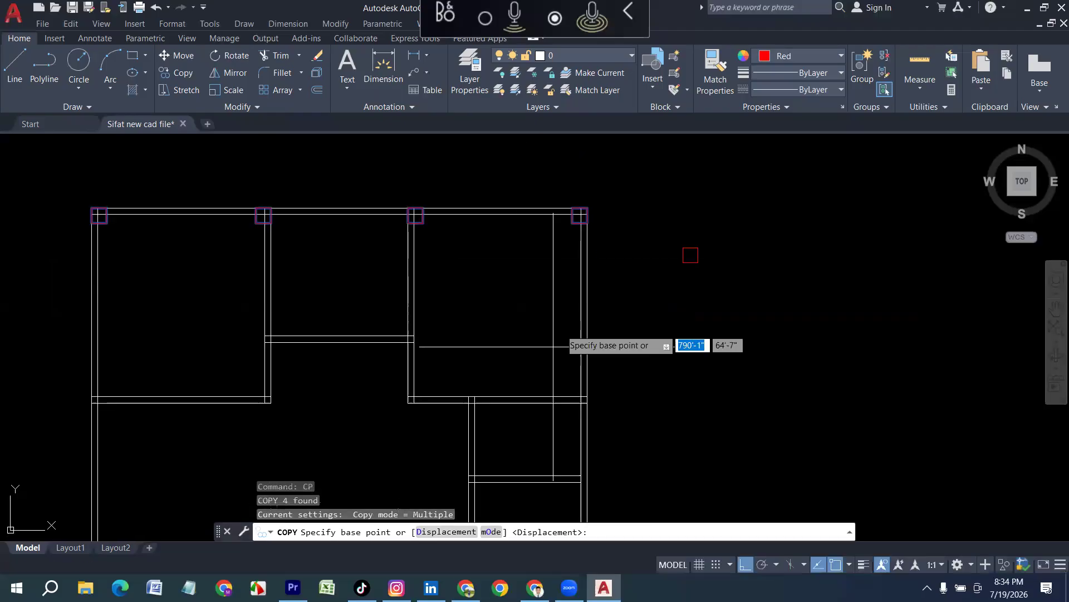
left_click(589, 216)
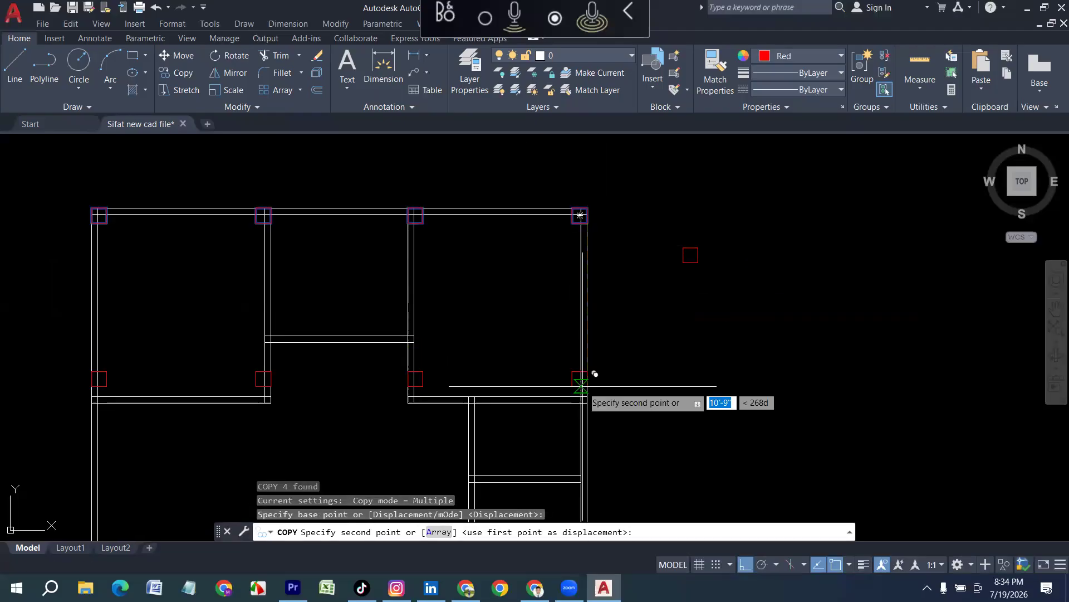
scroll(595, 390, "up", 2)
left_click(602, 399)
Place another copy of the four-column row on the horizontal wall above the staircase.
scroll(604, 334, "down", 5)
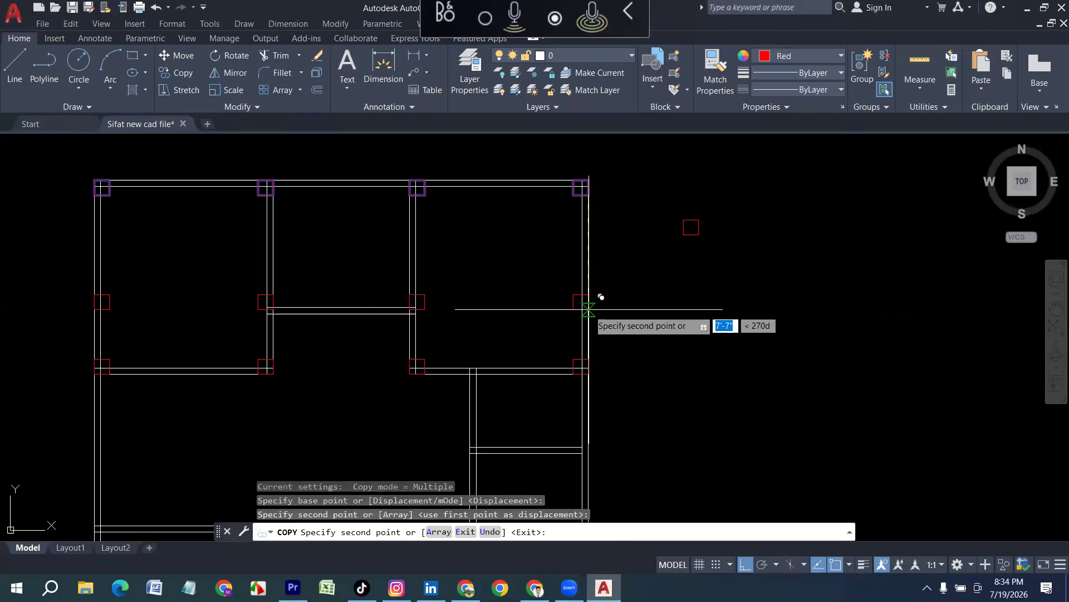
middle_click_drag(610, 390, 607, 291)
scroll(593, 352, "up", 4)
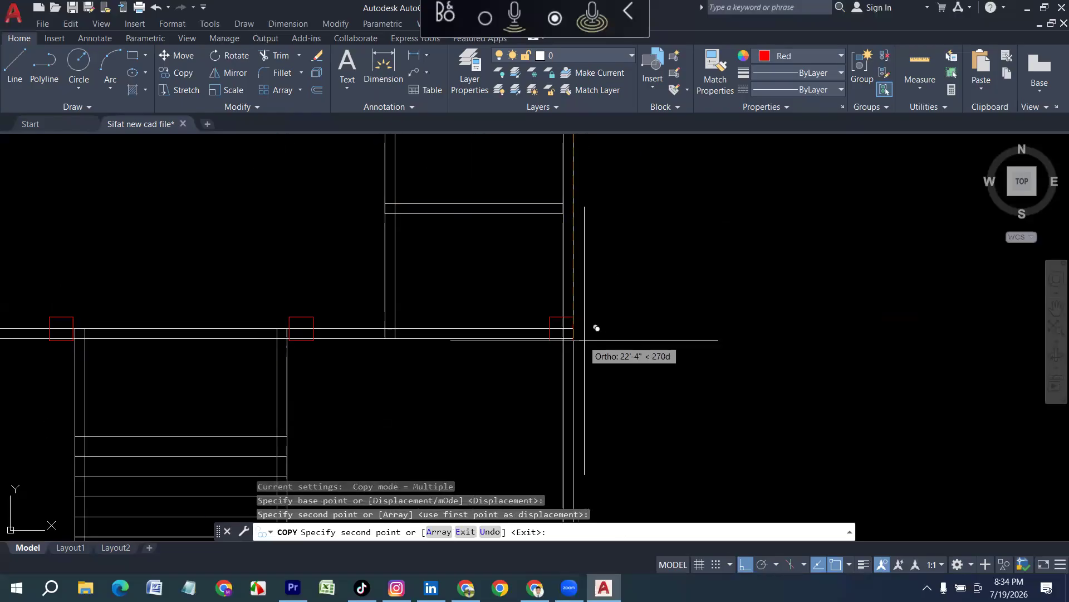
left_click(585, 326)
Place a further copy of the four-column row on the horizontal wall at the foot of the staircase and finish copying.
scroll(573, 275, "down", 3)
scroll(559, 227, "up", 5)
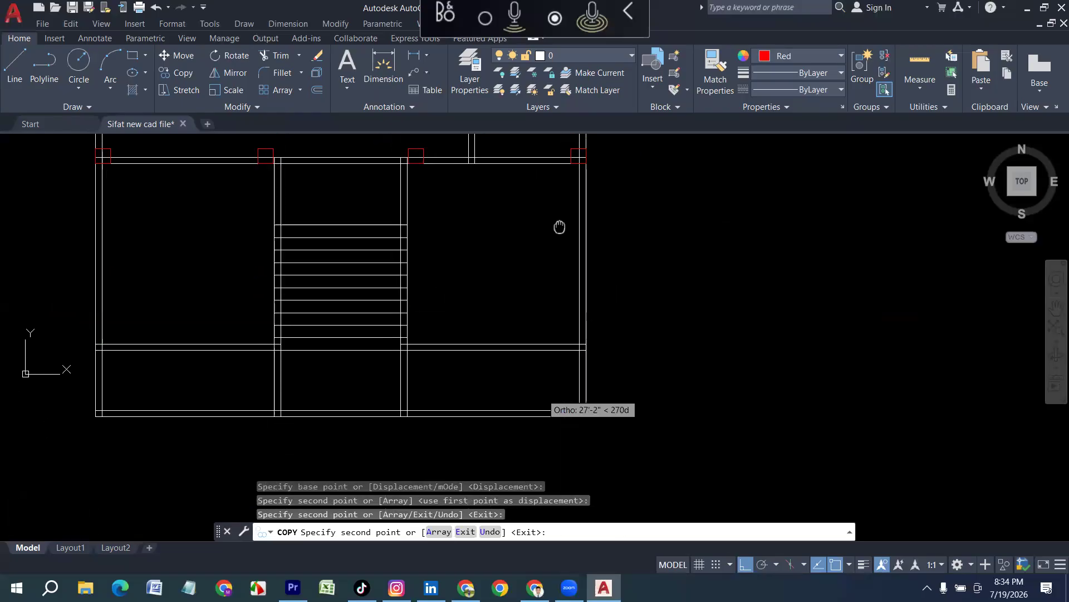
left_click(593, 280)
scroll(468, 391, "down", 2)
key("Escape")
Move the column left of the stair foot by its lower-right corner onto the right face of the left stair wall.
middle_click_drag(380, 283, 426, 401)
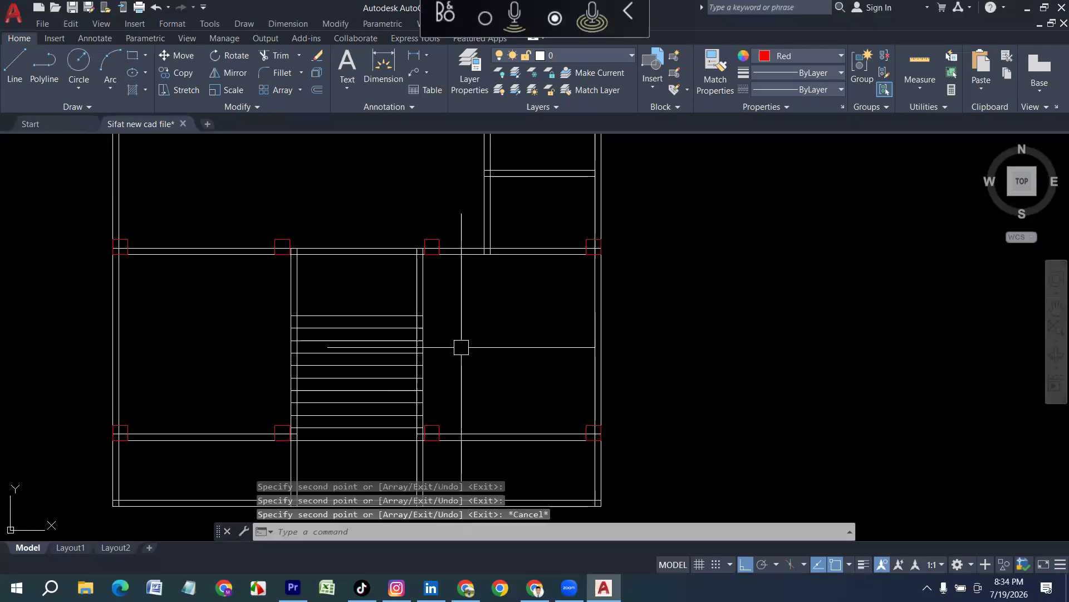
scroll(418, 245, "up", 2)
scroll(279, 256, "down", 6)
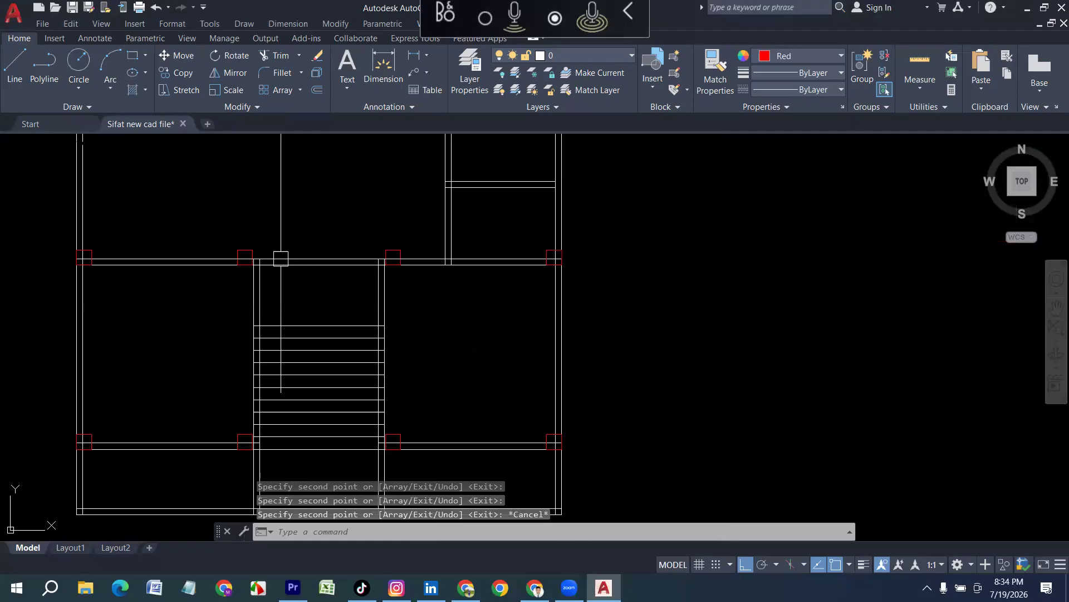
scroll(279, 250, "up", 5)
left_click(260, 282)
scroll(278, 301, "down", 2)
scroll(446, 324, "up", 4)
middle_click_drag(91, 330, 379, 342)
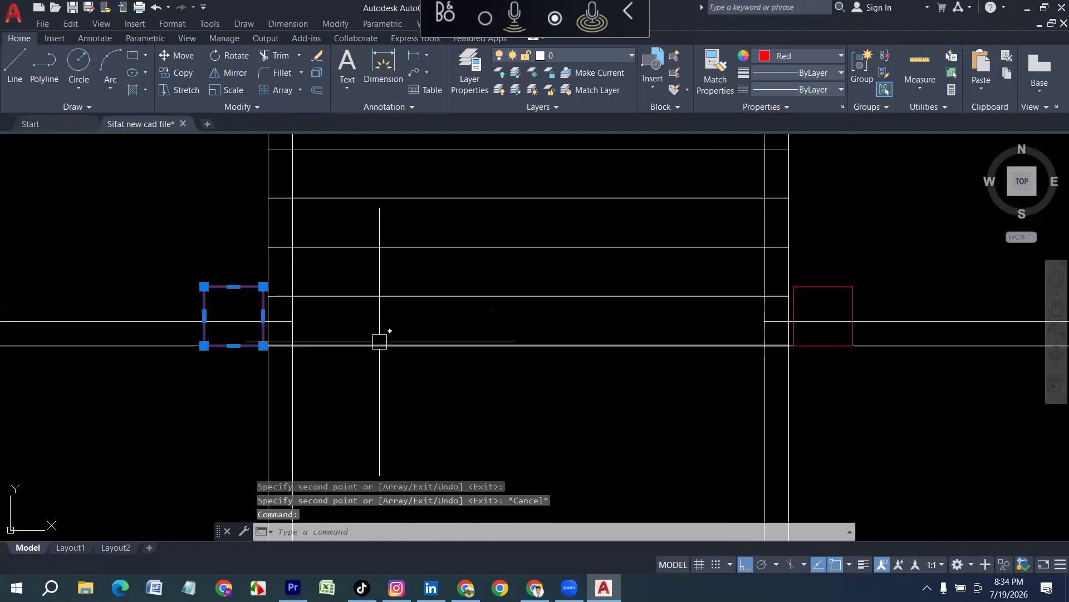
key("Return")
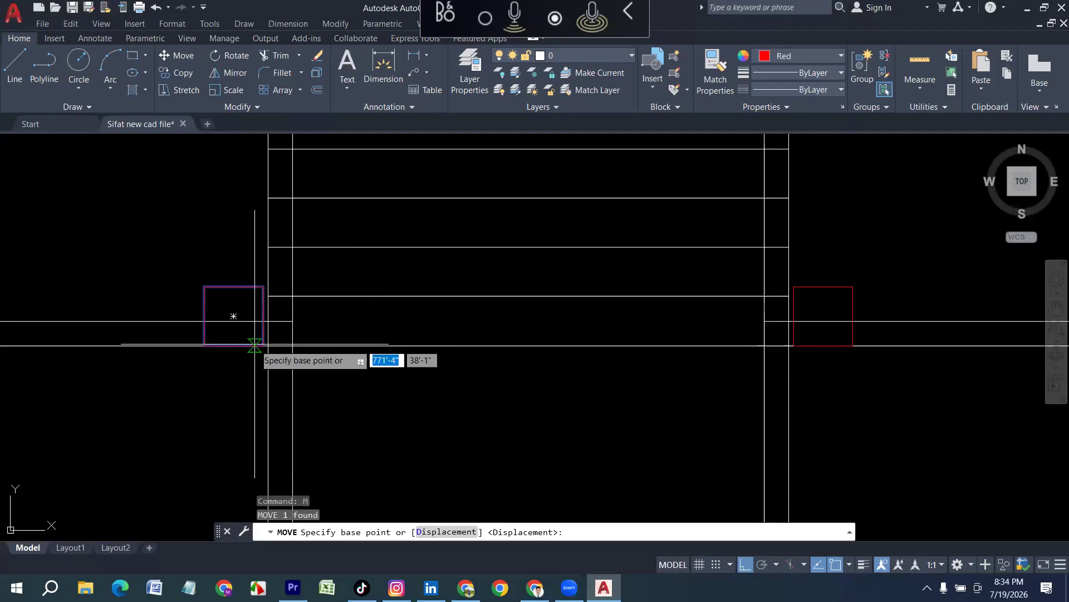
left_click(263, 346)
left_click(293, 346)
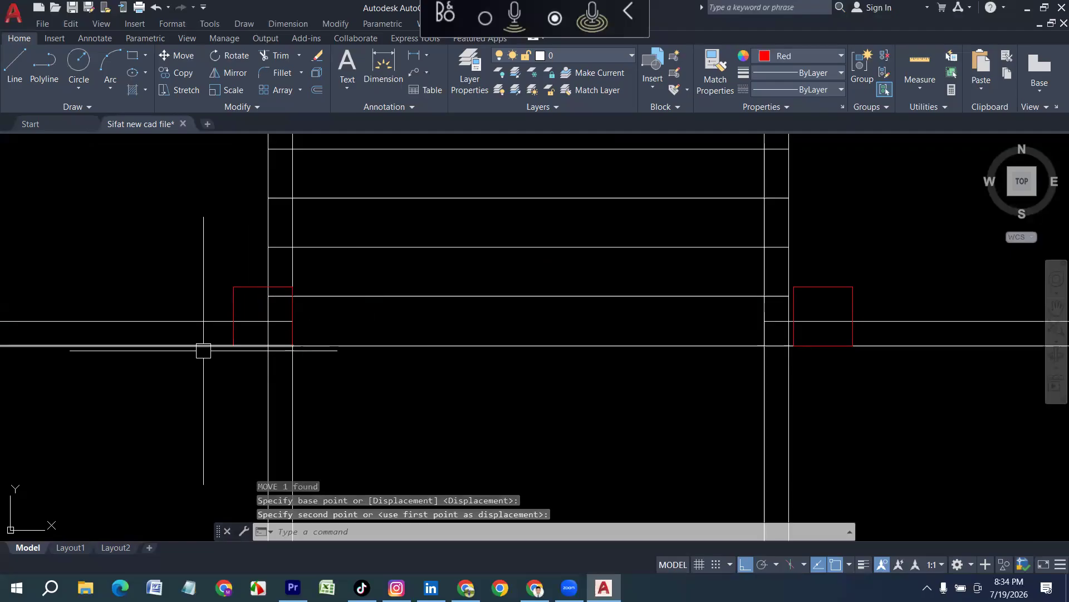
Move the column right of the stair foot 5" to the left, towards the right stair wall.
scroll(230, 345, "down", 6)
scroll(390, 335, "up", 2)
left_click(353, 325)
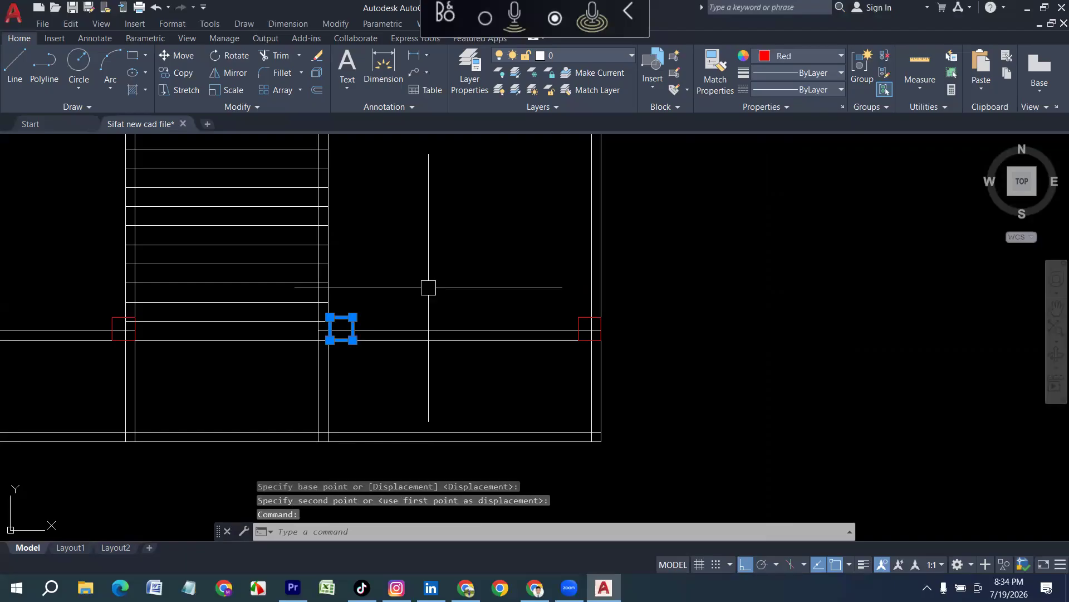
key("Return")
scroll(325, 319, "up", 2)
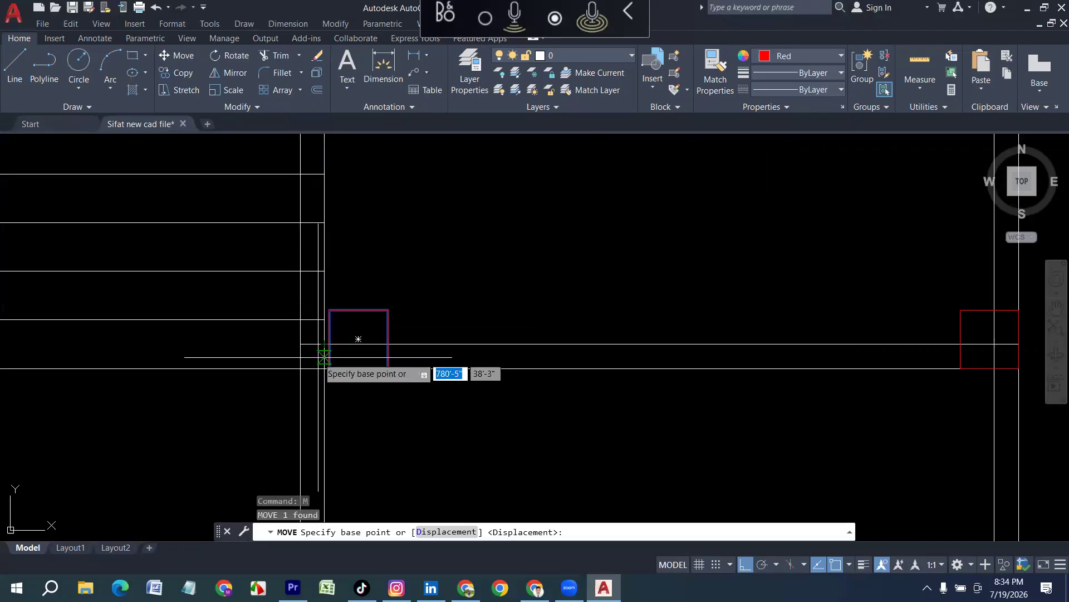
left_click(340, 352)
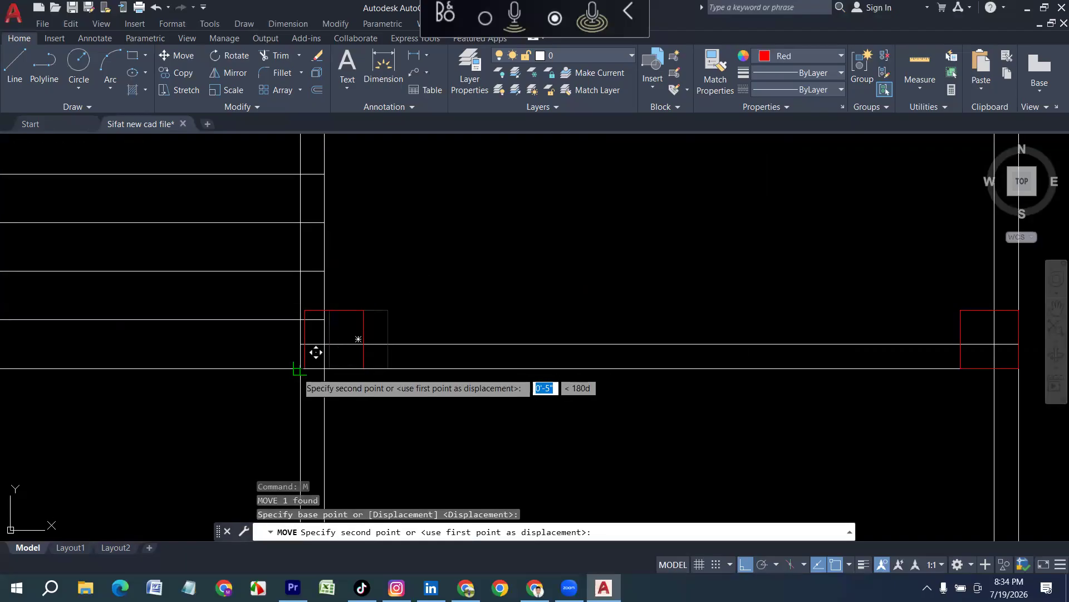
left_click(314, 354)
Move the same column by its lower-left corner onto the left face of the right stair wall.
scroll(313, 361, "up", 2)
left_click(288, 342)
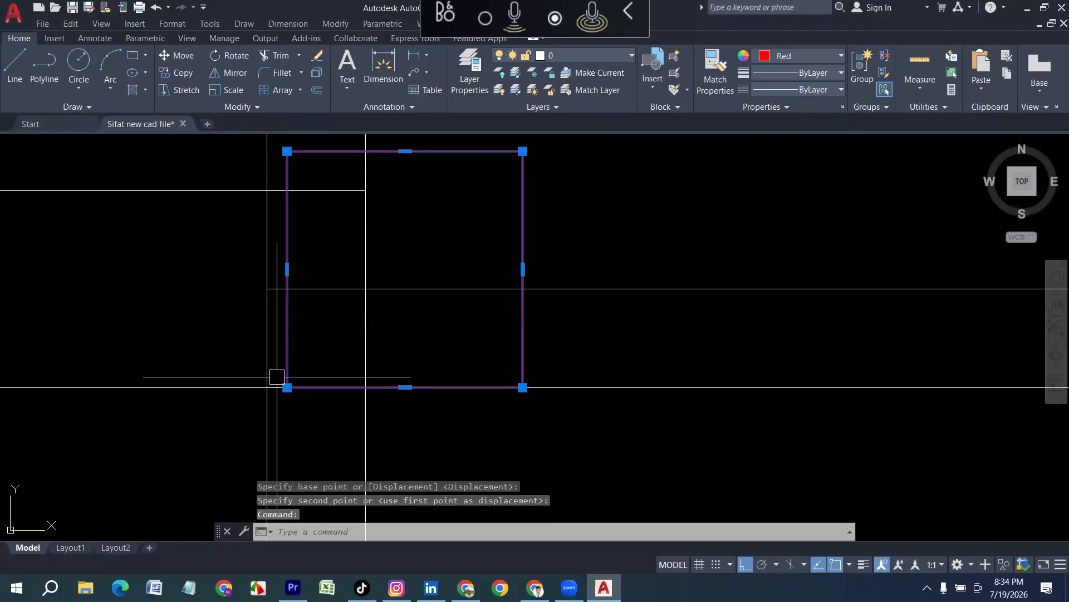
key("Return")
left_click(287, 387)
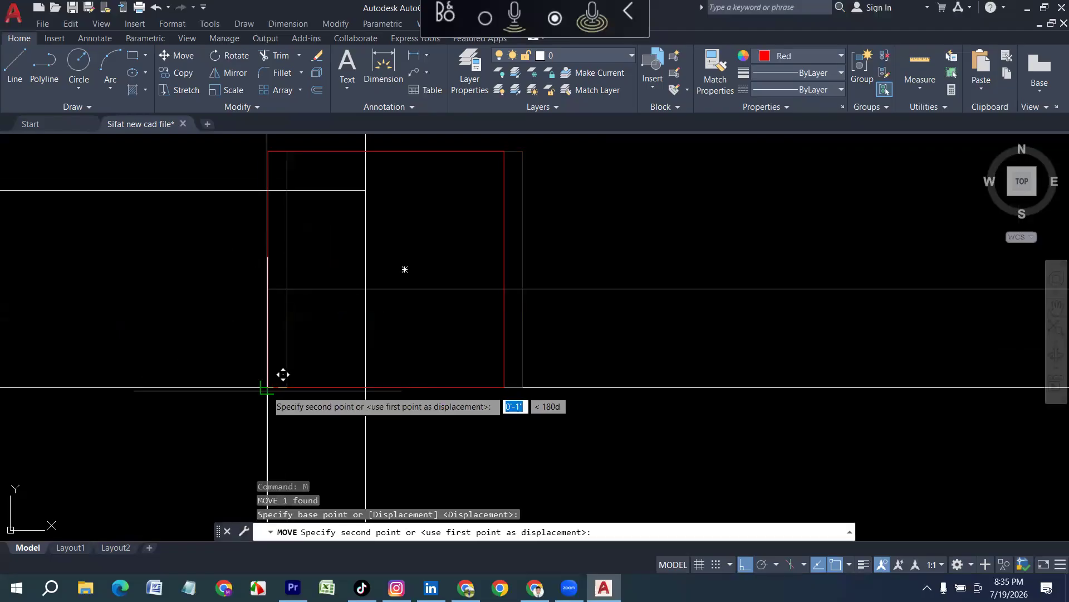
scroll(414, 382, "down", 8)
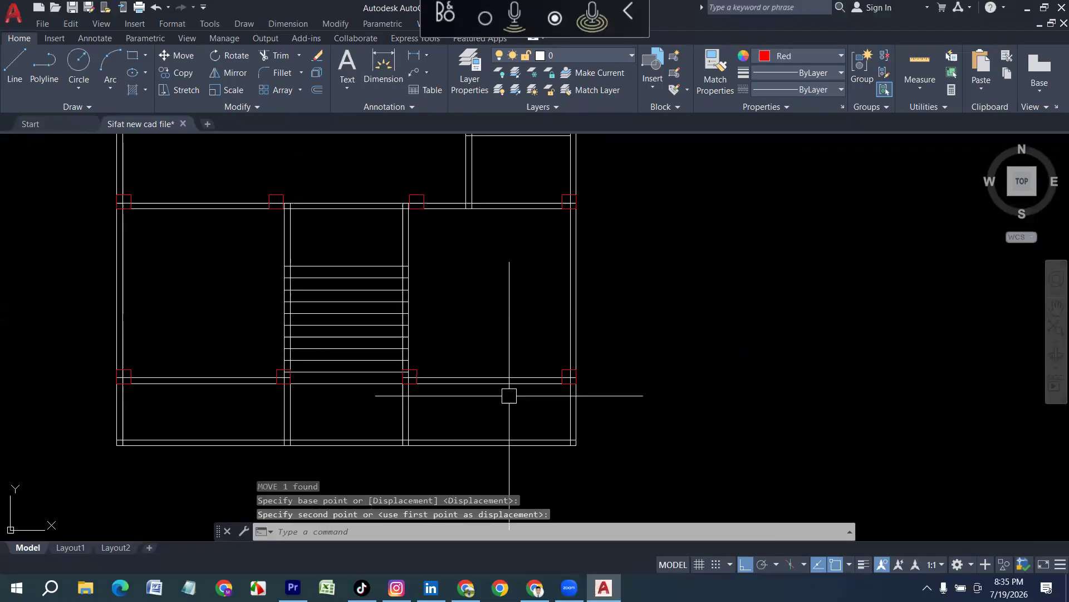
scroll(433, 272, "up", 6)
left_click(428, 267)
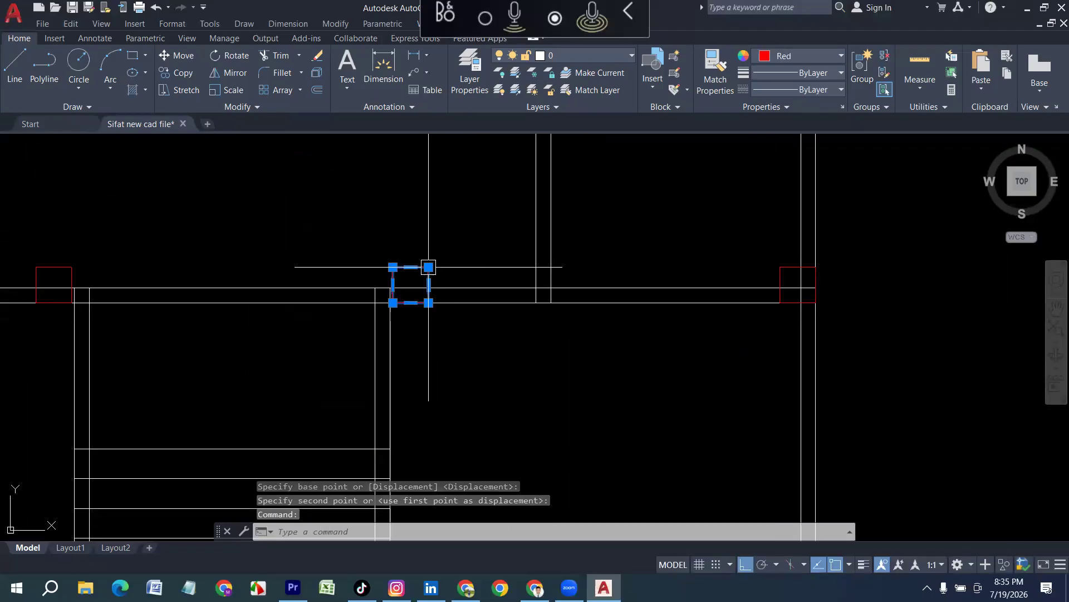
scroll(413, 251, "down", 2)
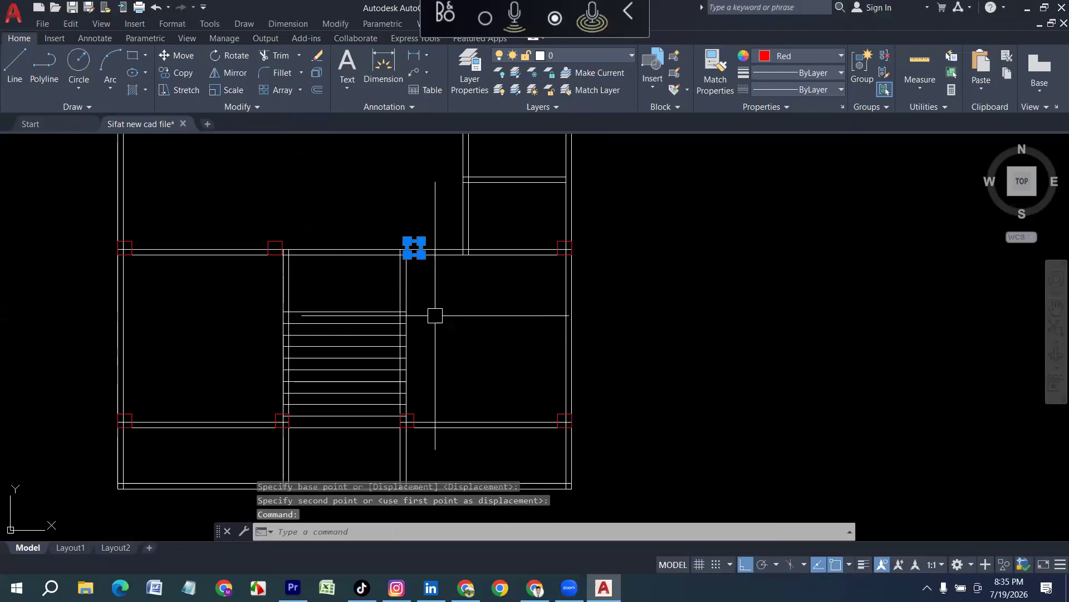
key("Escape")
Draw vertical construction lines through the outer edges of the two columns at the foot of the staircase.
type("XL")
key("Return")
type("V")
key("Return")
scroll(259, 401, "up", 4)
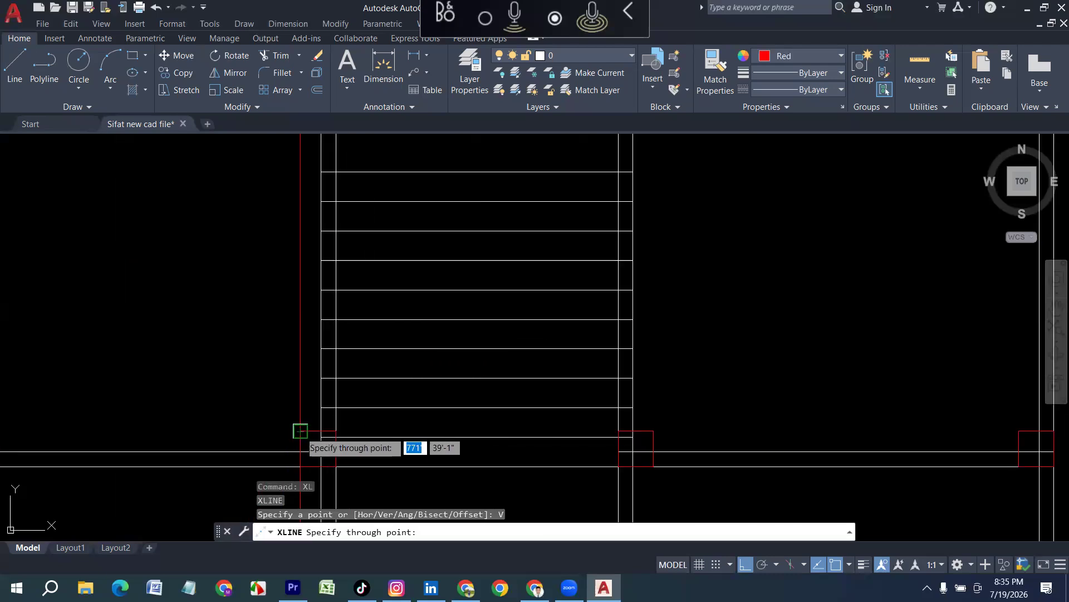
left_click(300, 431)
scroll(557, 367, "down", 5)
scroll(616, 387, "up", 3)
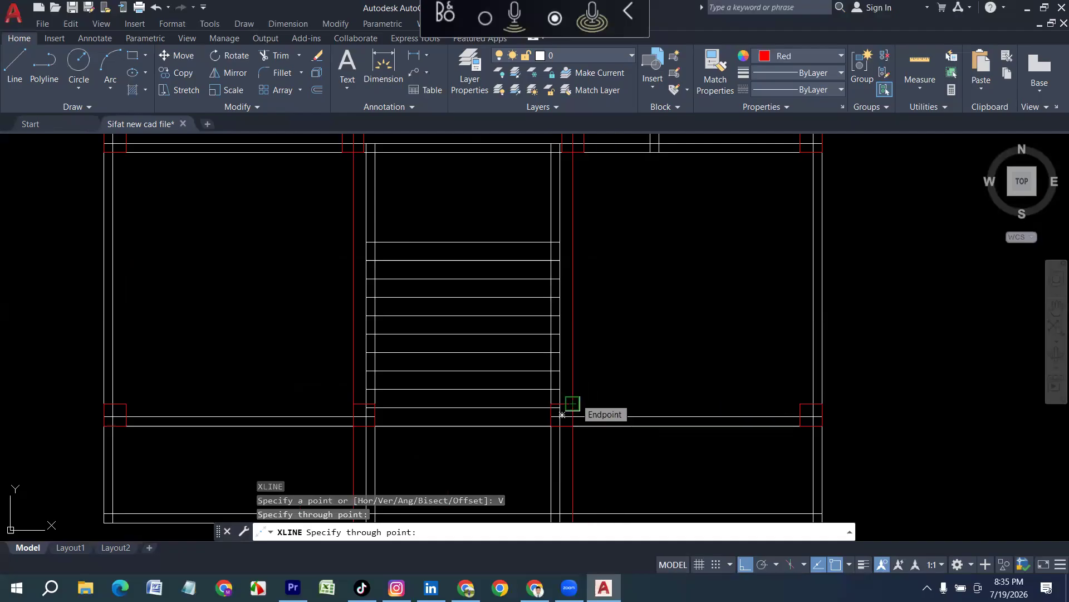
left_click(562, 414)
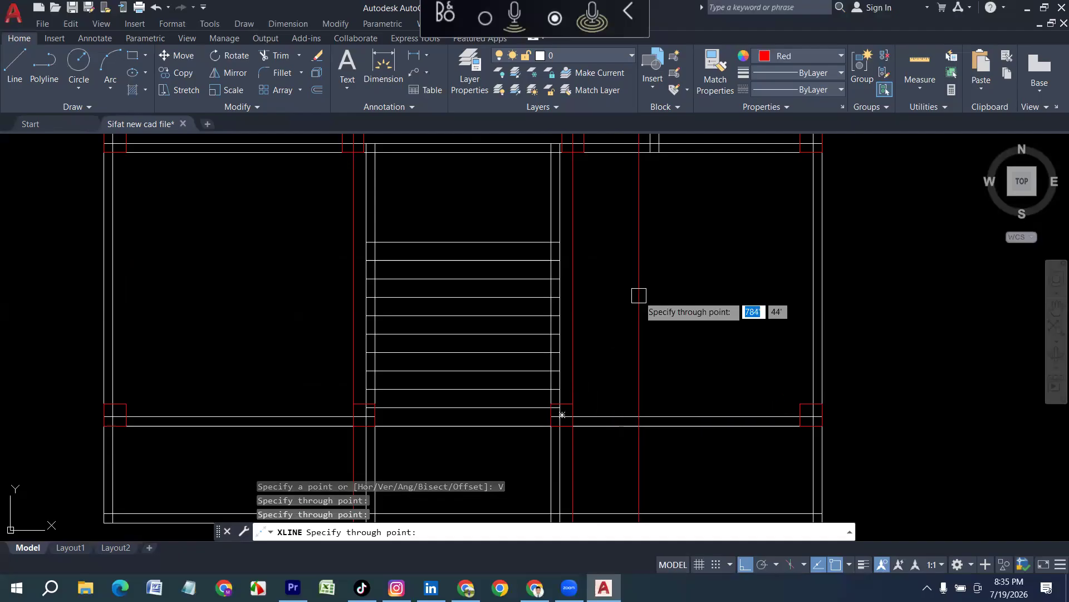
scroll(585, 390, "down", 3)
key("Escape")
Erase the two vertical construction lines along the outer edges of the stair columns.
scroll(586, 316, "up", 4)
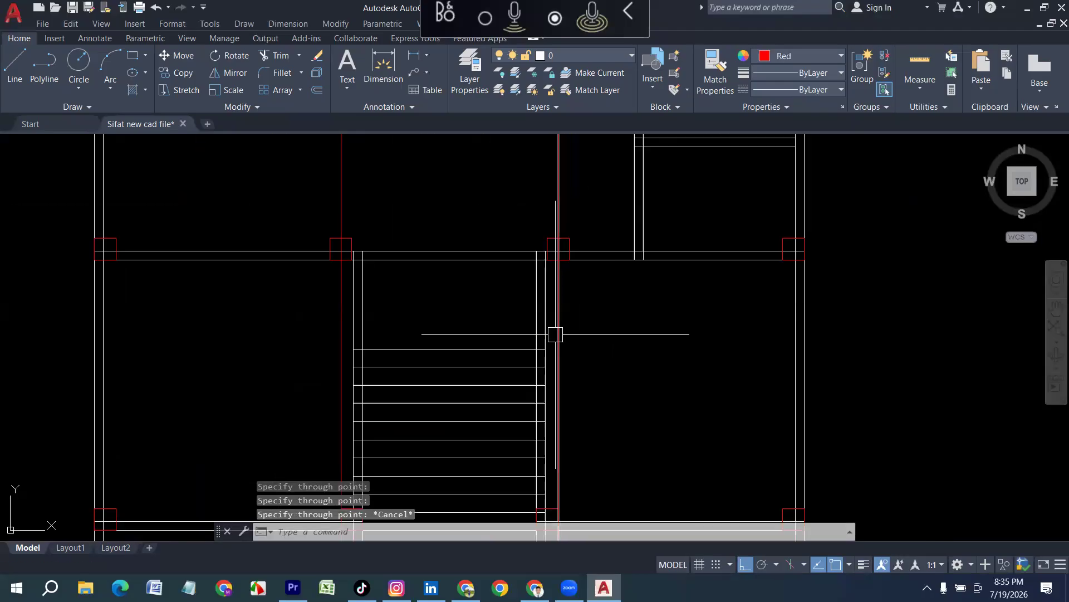
left_click(341, 312)
key("Delete")
scroll(362, 252, "down", 2)
scroll(381, 411, "up", 2)
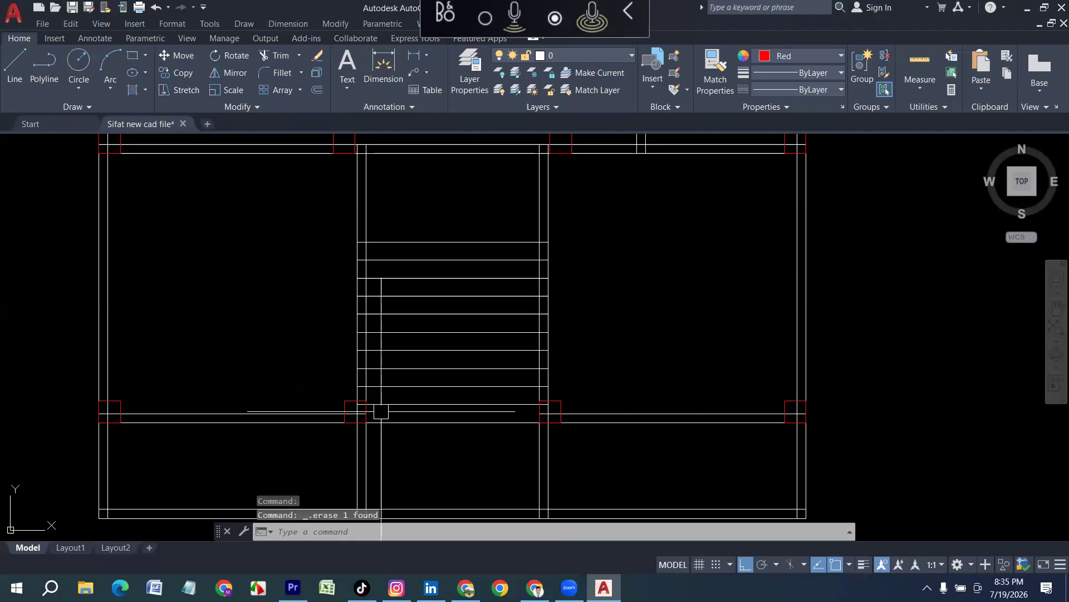
Draw vertical construction lines through the stair-side edges of the two columns at the foot of the staircase.
type("XL")
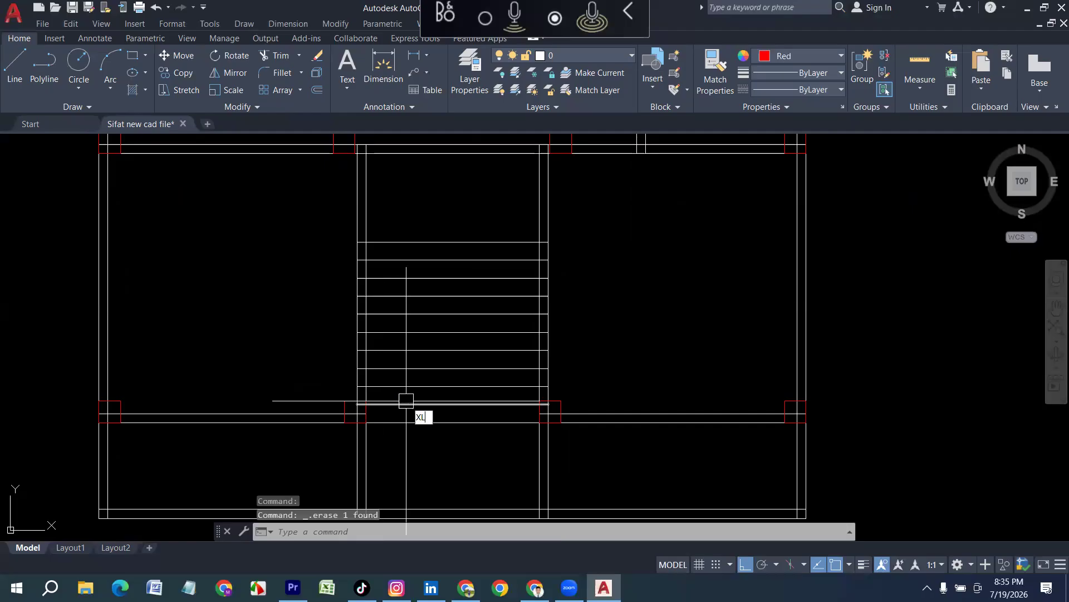
key("Return")
type("V")
key("Return")
scroll(373, 420, "up", 2)
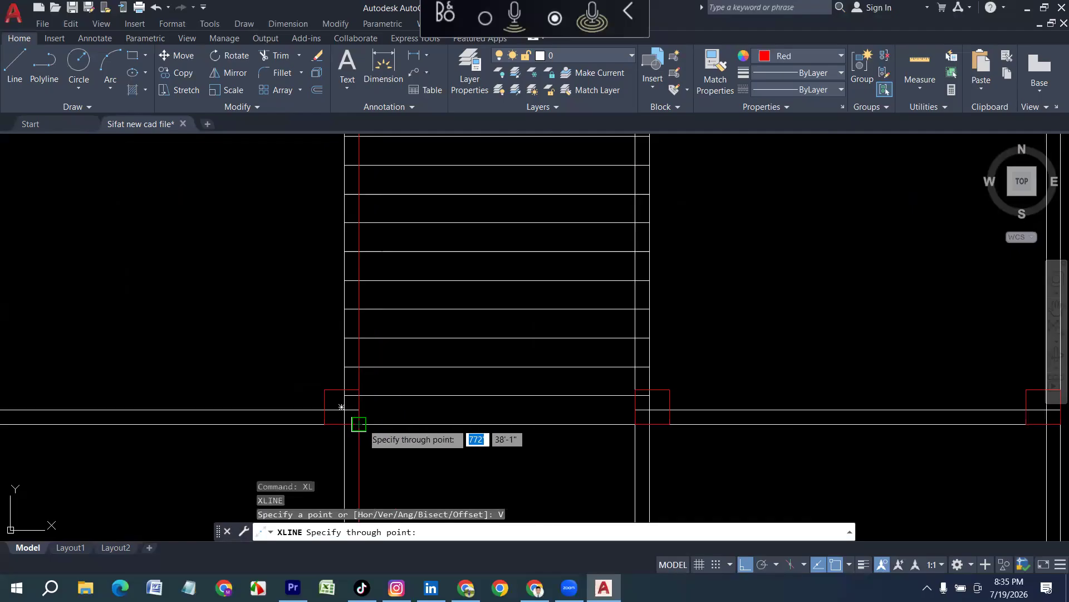
left_click(358, 423)
left_click(624, 426)
scroll(596, 437, "down", 5)
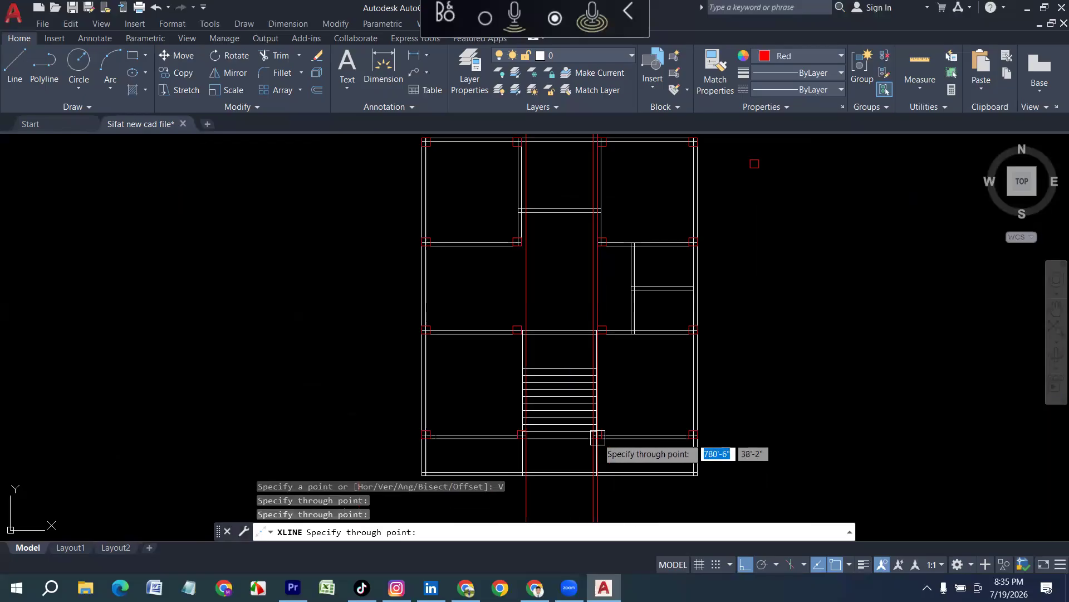
scroll(609, 303, "up", 5)
key("Escape")
Move the column at the head of the right stair wall by its lower-left corner onto the right construction line.
left_click(615, 264)
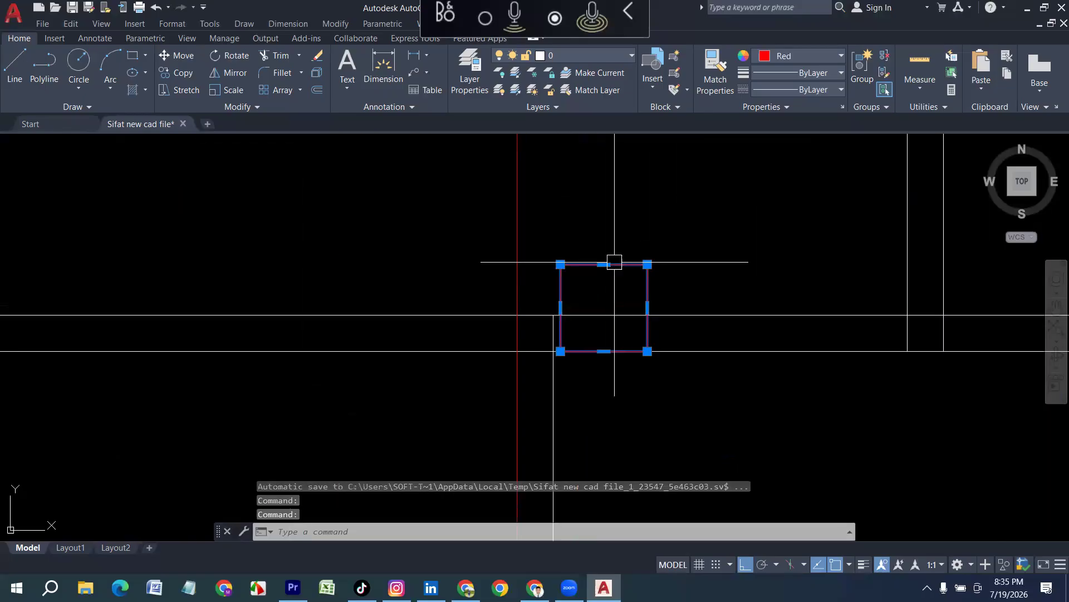
key("Return")
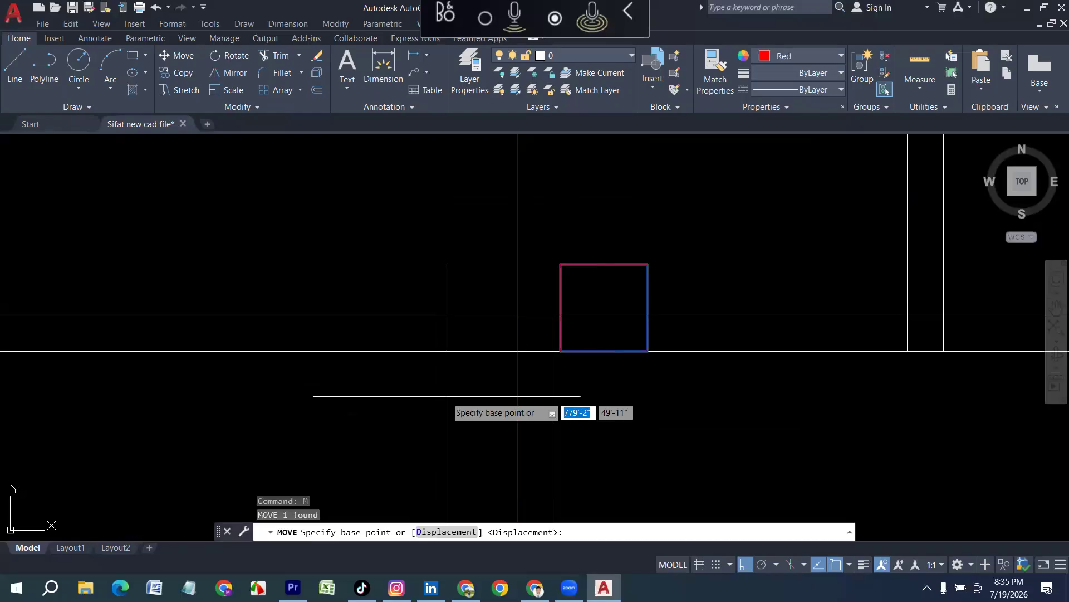
left_click(560, 351)
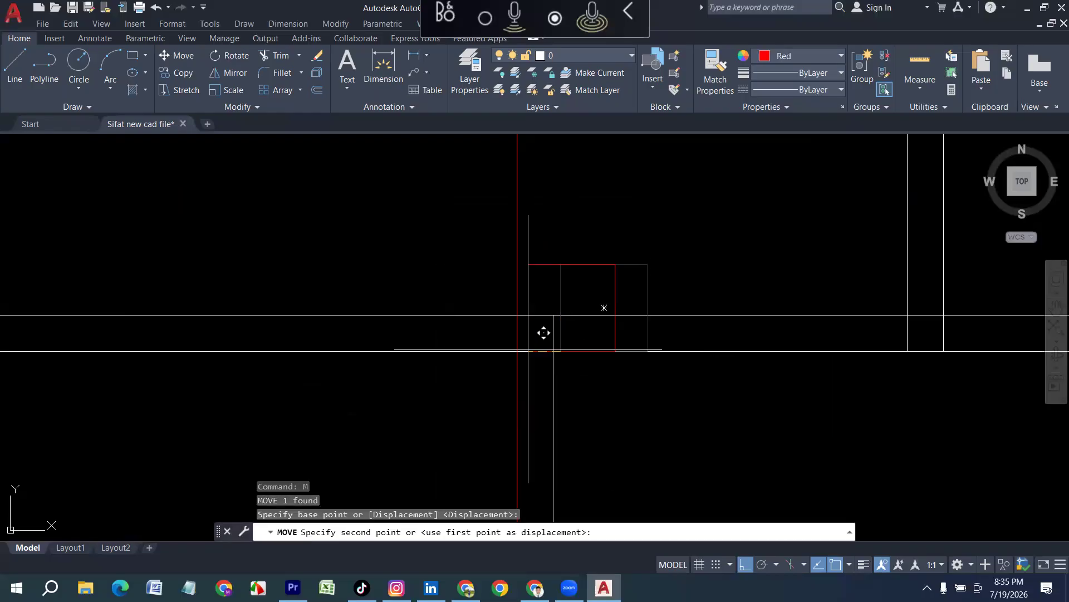
left_click(517, 351)
Move the column at the head of the left stair wall by its lower-right corner onto the left construction line.
scroll(611, 347, "down", 4)
scroll(256, 328, "up", 2)
left_click(277, 312)
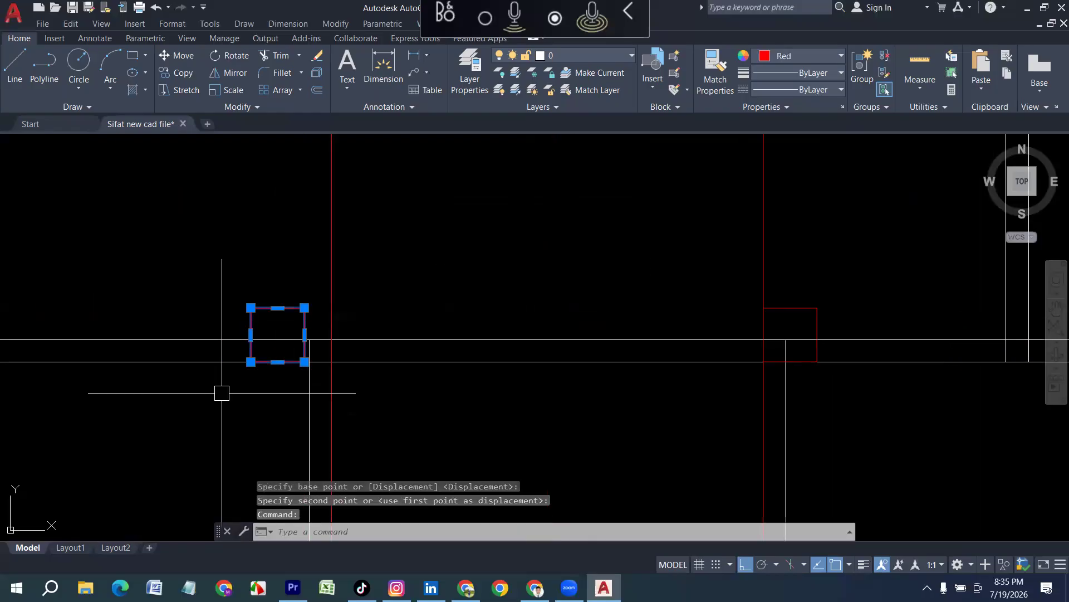
type("m")
key("Return")
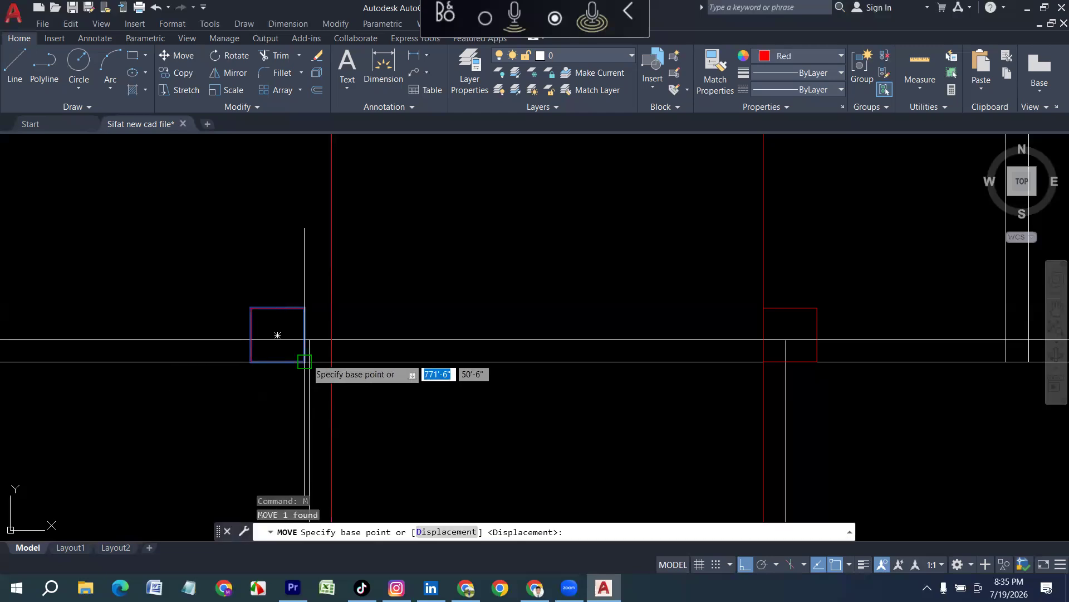
left_click(304, 362)
left_click(331, 362)
Erase the two vertical construction lines running through the stair columns.
scroll(302, 376, "down", 5)
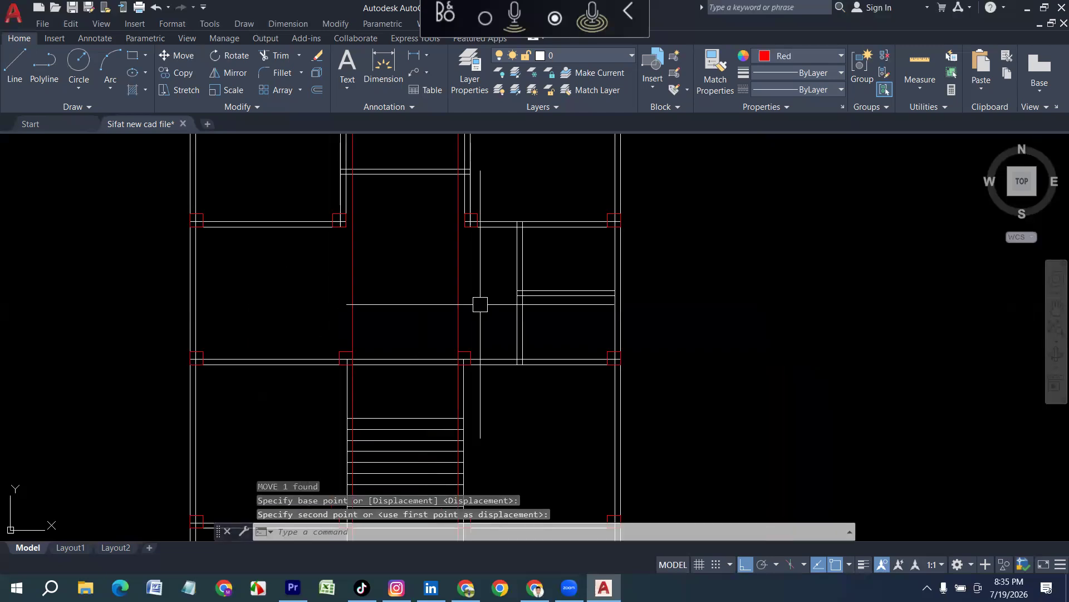
left_click(291, 308)
key("Delete")
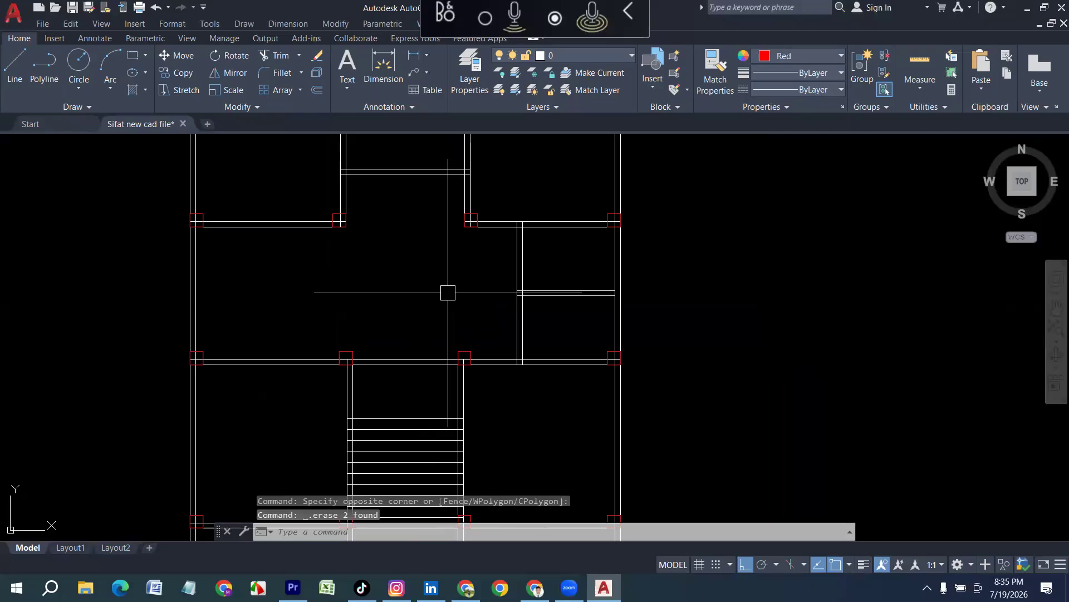
Draw a vertical line down the middle of the staircase from the top tread's midpoint to the lower wall line.
scroll(448, 293, "down", 5)
scroll(454, 335, "up", 3)
mouse_move(465, 294)
middle_mouse_down()
mouse_move(449, 358)
mouse_move(432, 280)
middle_mouse_up()
type("l")
key("Return")
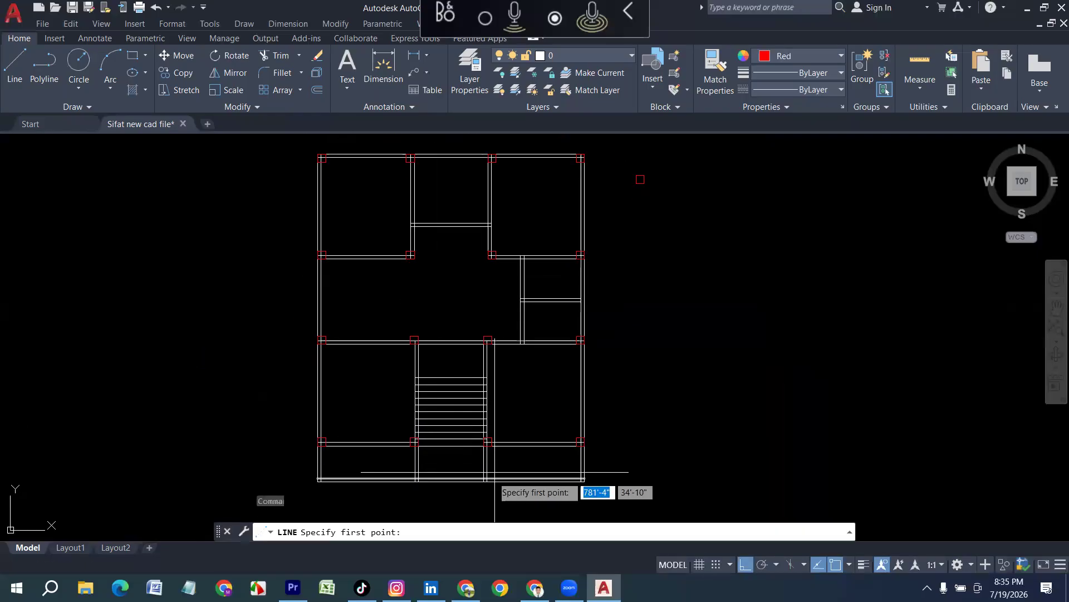
left_click(451, 377)
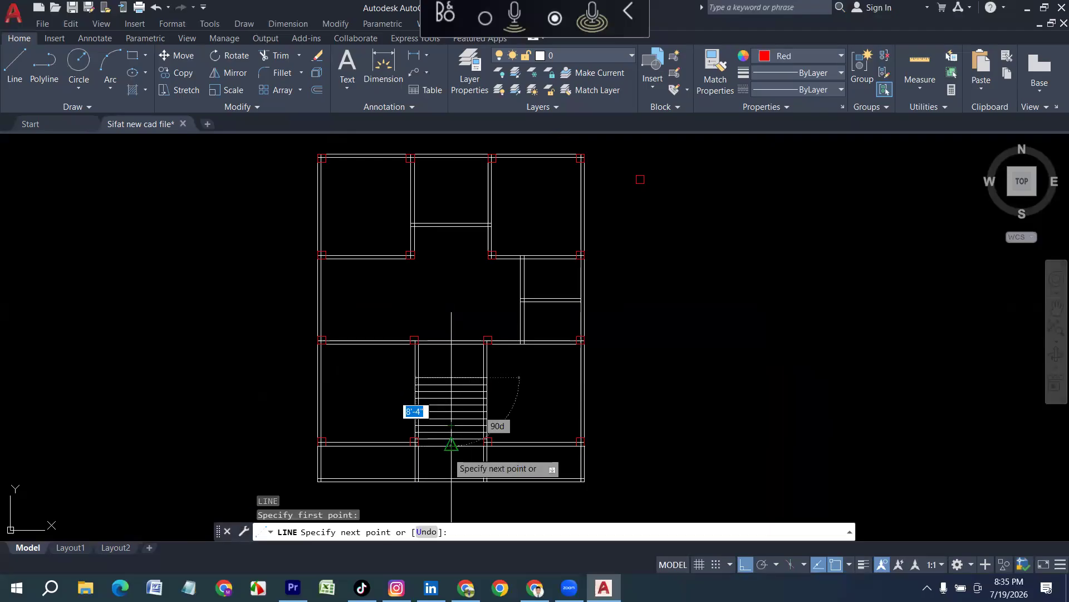
left_click(451, 446)
key("Return")
scroll(495, 344, "up", 3)
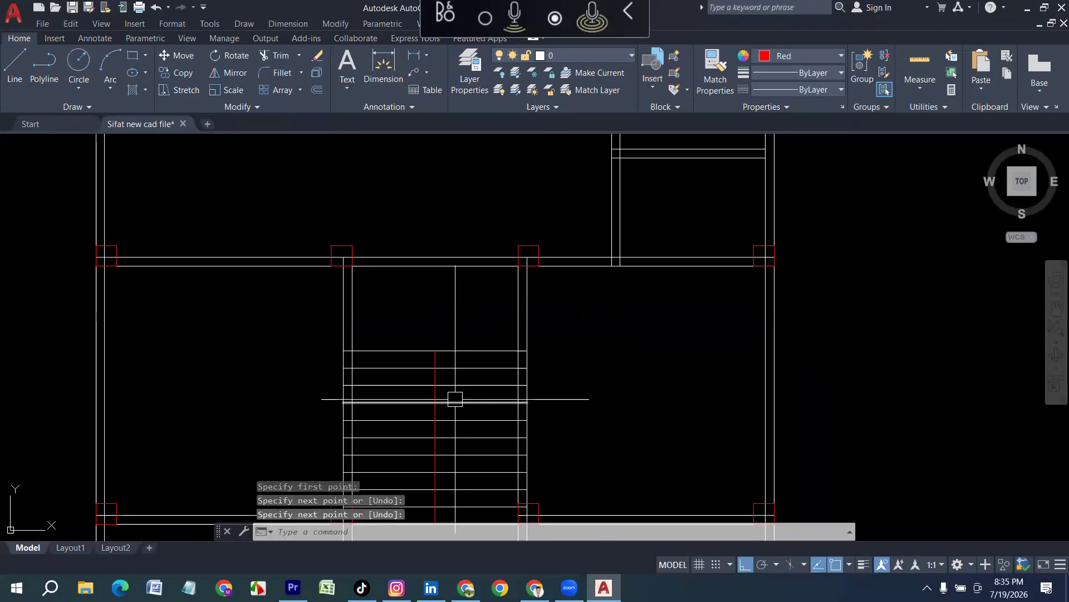
key("Escape")
scroll(477, 389, "up", 2)
Match the properties of a white tread line onto the red centre line of the staircase.
mouse_move(477, 353)
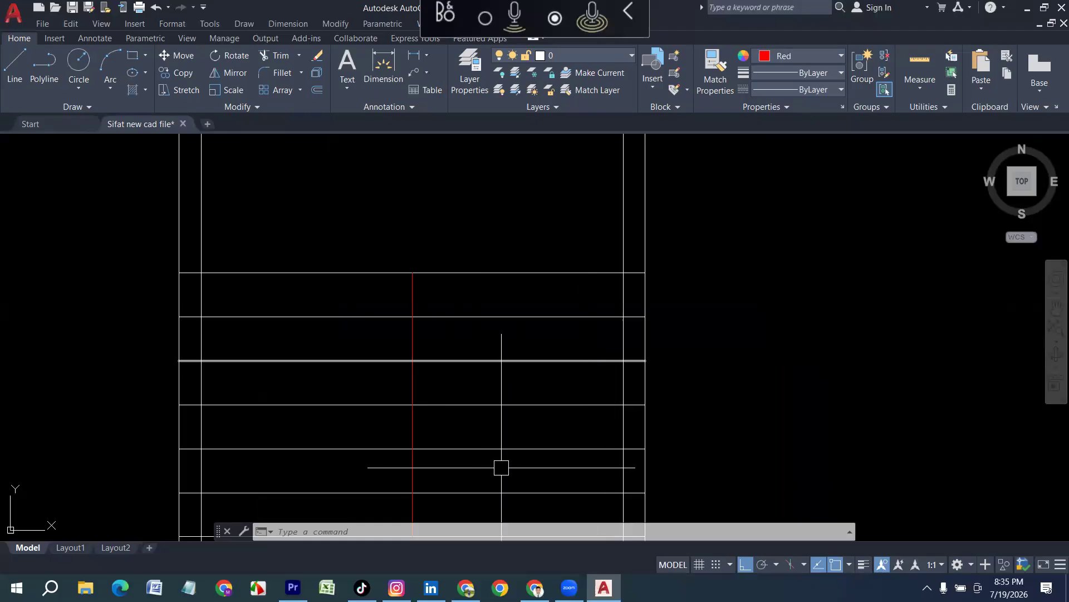
type("ma")
key("Return")
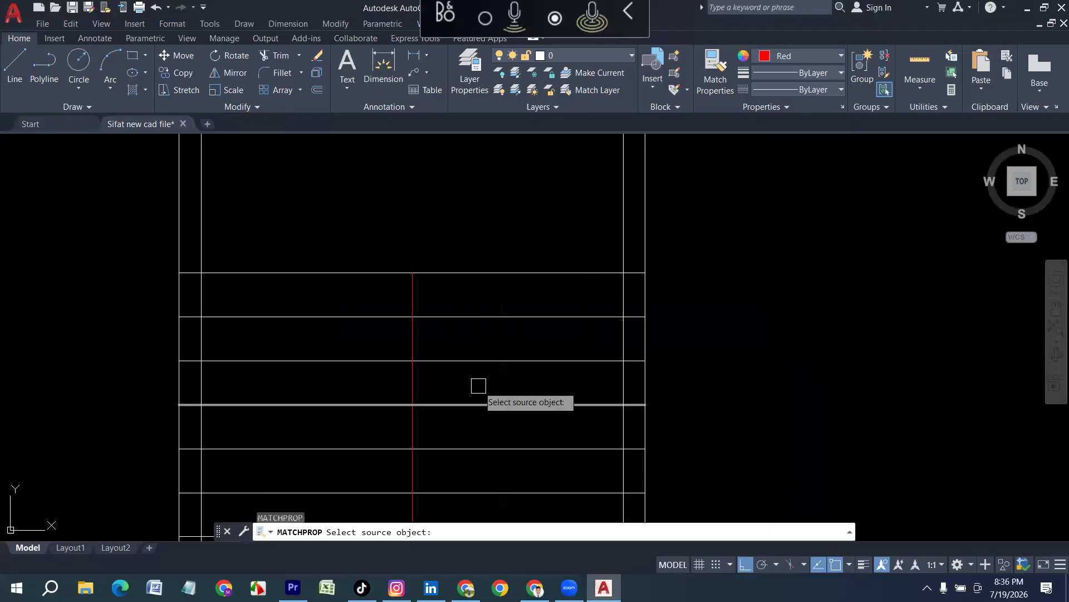
left_click(473, 367)
key("Escape")
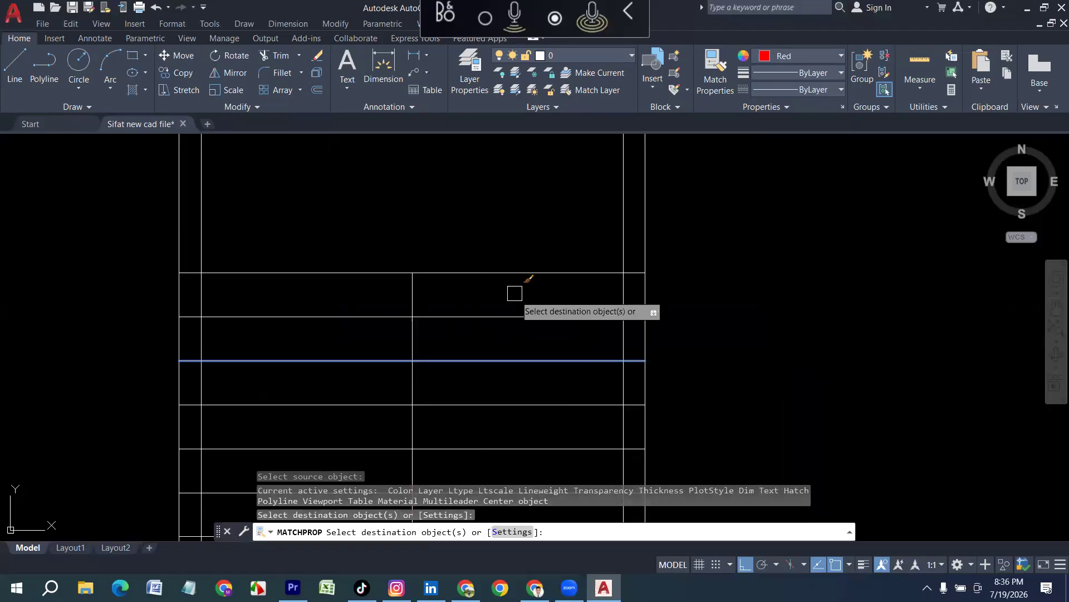
Examine the upper rooms of the plan where the wall lines run through the columns.
scroll(538, 335, "down", 5)
middle_click_drag(632, 268, 606, 399)
middle_click_drag(318, 256, 340, 390)
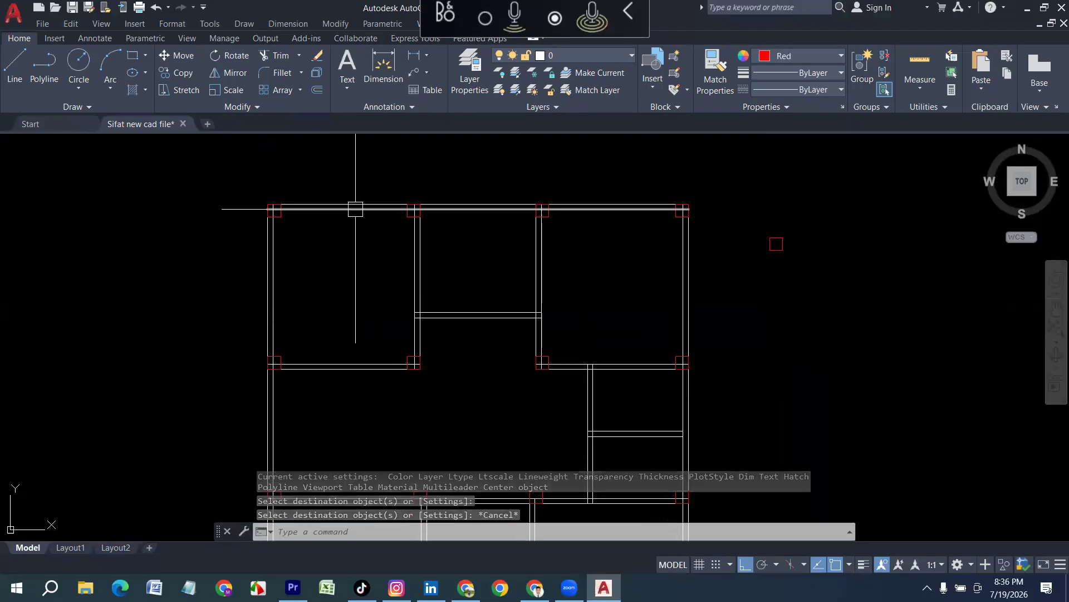
scroll(321, 193, "up", 2)
key("Escape")
scroll(274, 222, "down", 4)
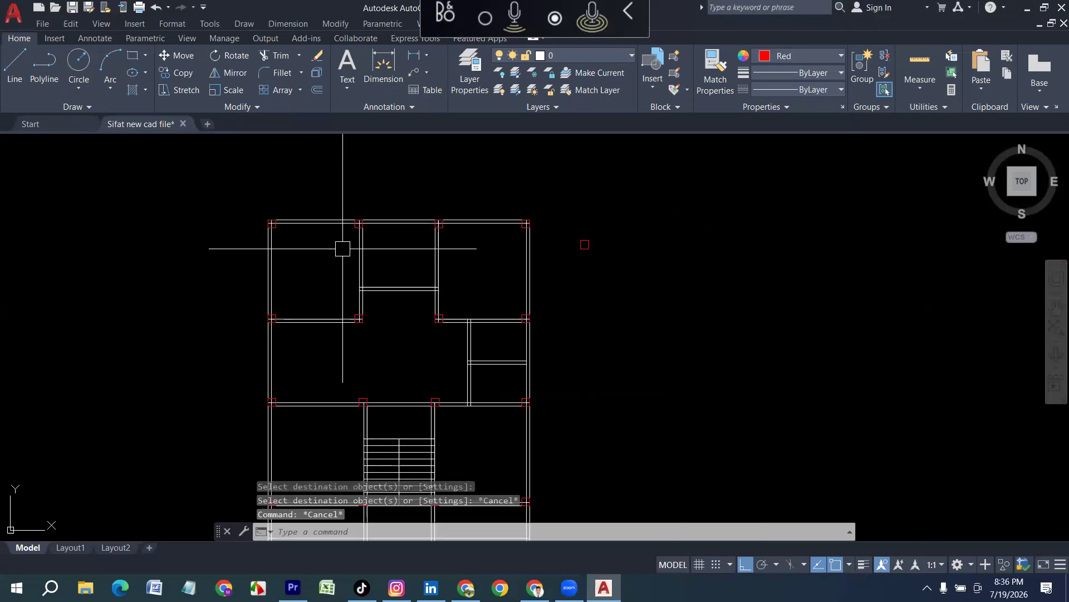
scroll(341, 245, "up", 2)
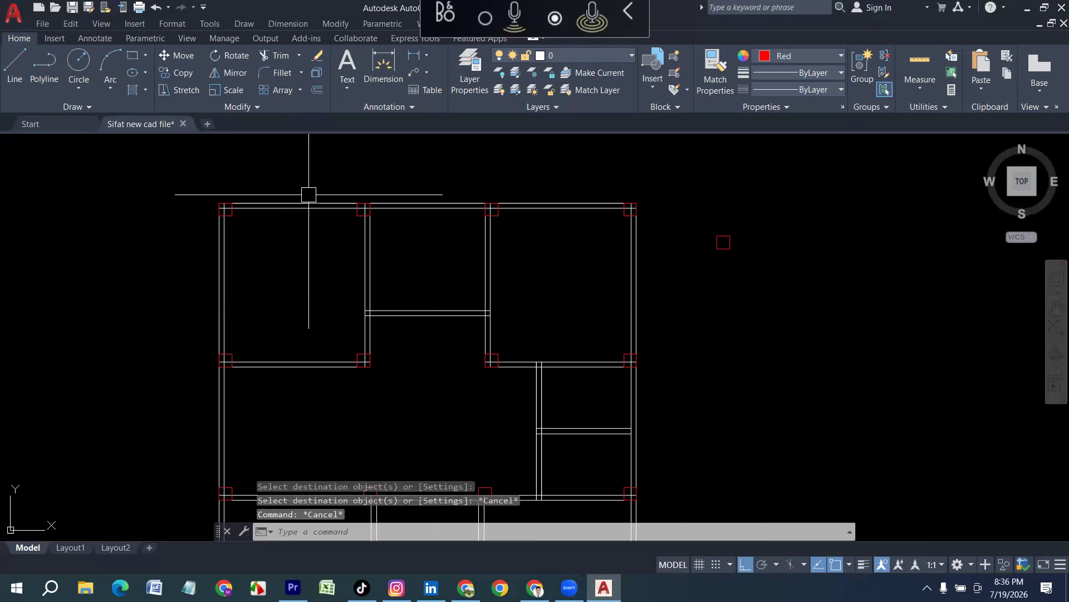
scroll(252, 221, "up", 2)
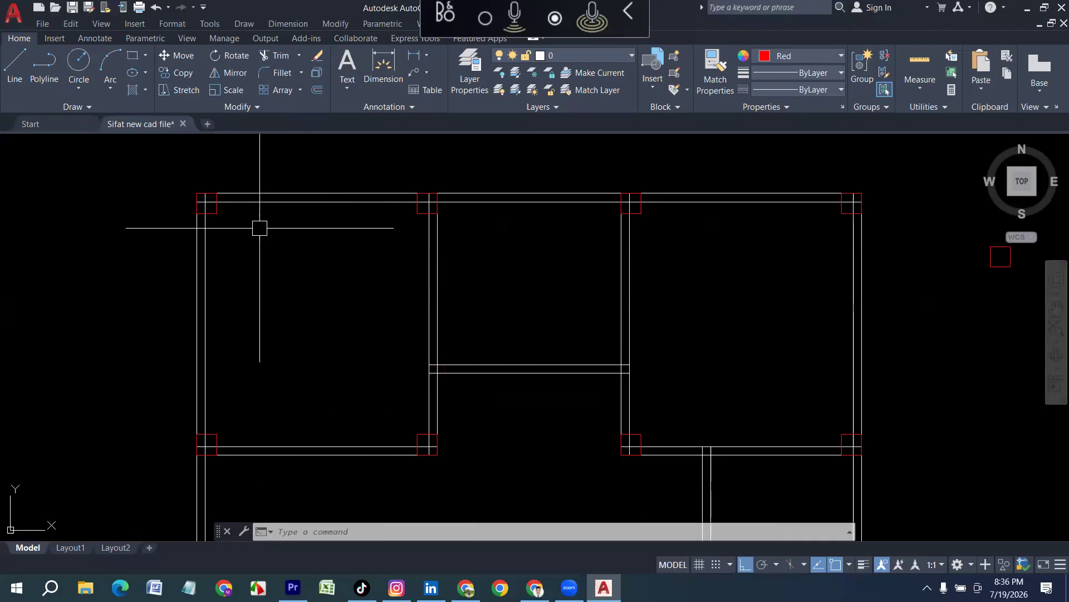
middle_click_drag(555, 266, 496, 263)
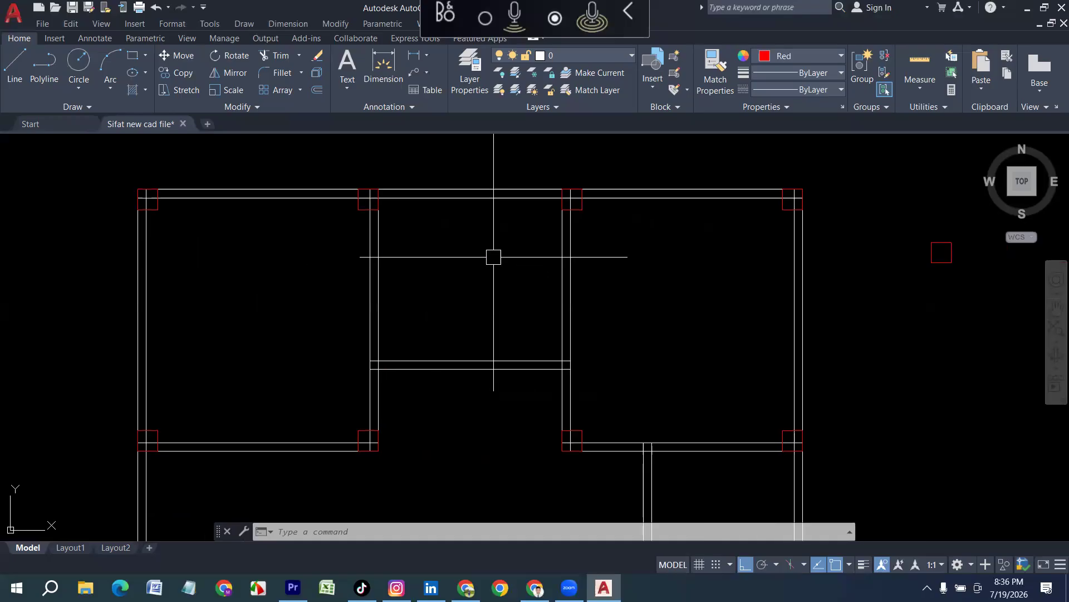
middle_click_drag(597, 286, 492, 295)
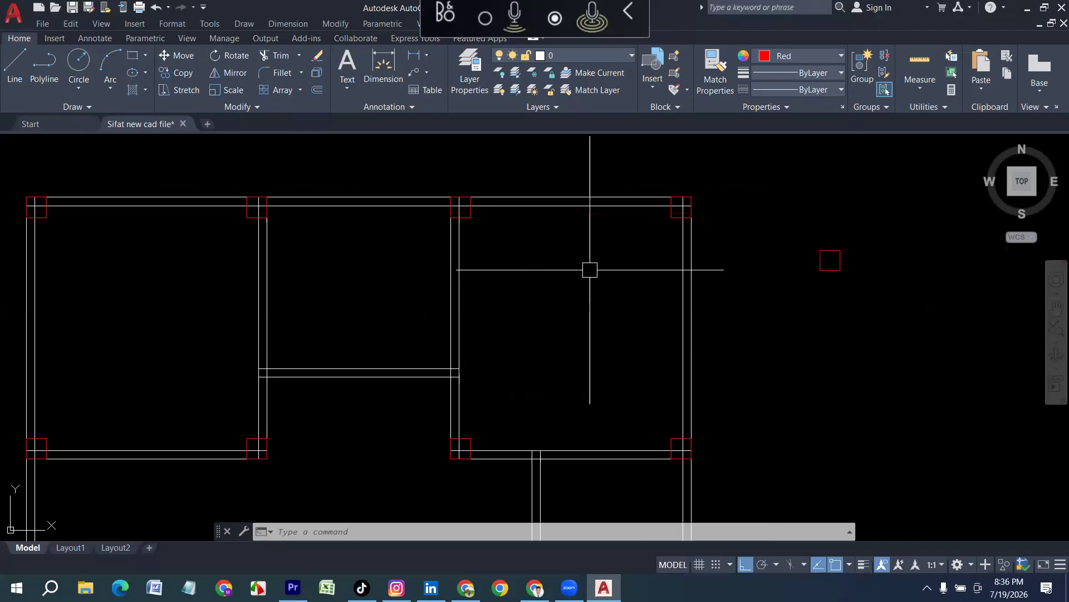
middle_click_drag(334, 307, 413, 312)
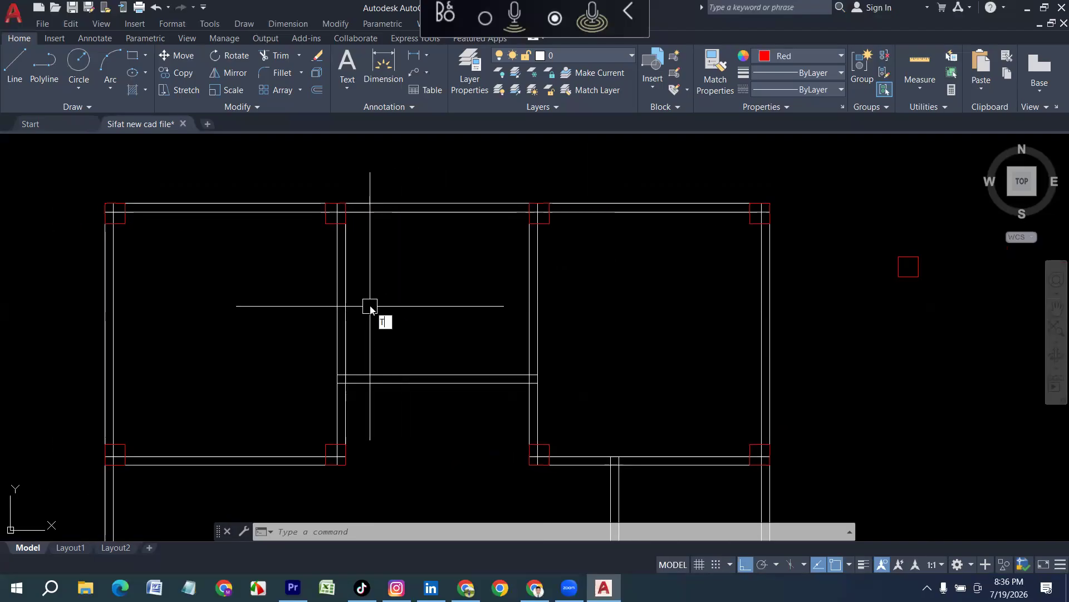
Trim the wall lines inside the four columns along the plan's top outer wall.
key("Return")
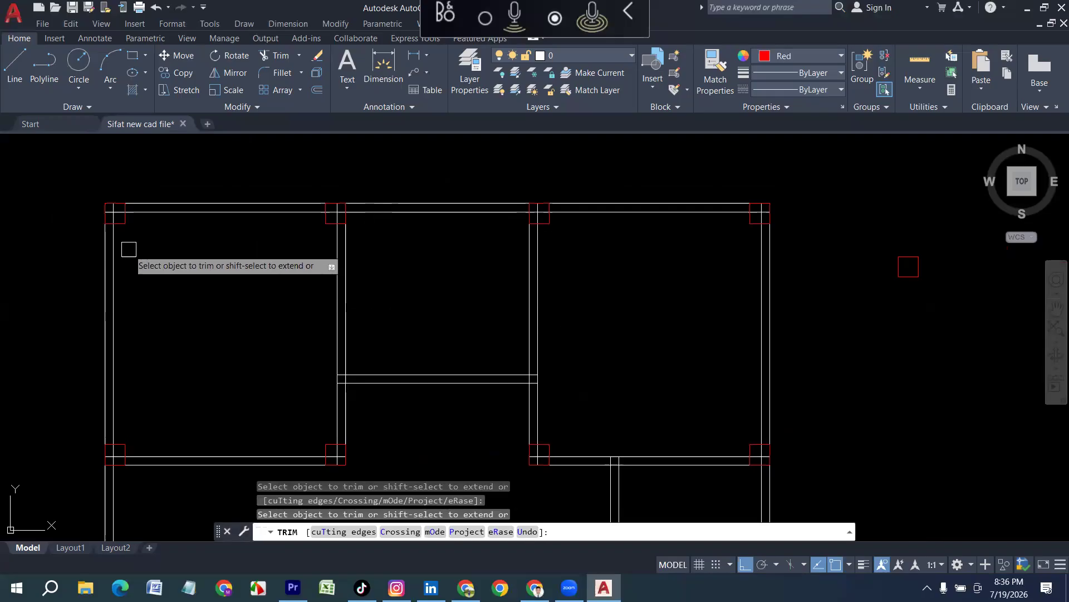
scroll(104, 211, "up", 4)
scroll(189, 235, "up", 2)
mouse_move(189, 249)
left_mouse_down()
mouse_move(53, 158)
mouse_move(124, 249)
left_mouse_up()
scroll(115, 278, "down", 10)
scroll(470, 278, "up", 8)
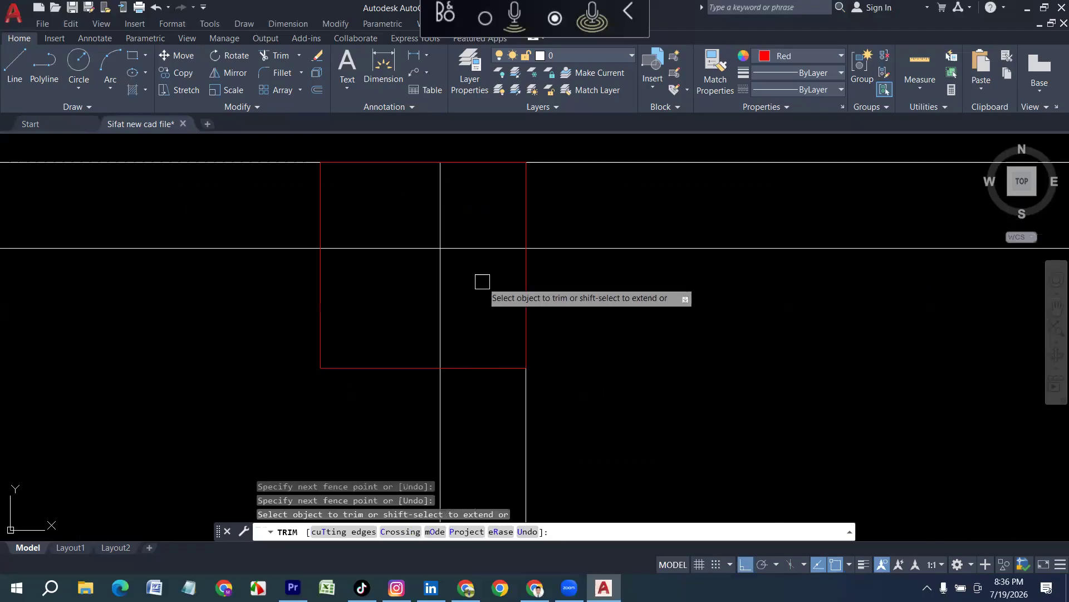
left_click_drag(483, 280, 429, 232)
mouse_move(461, 302)
left_mouse_down()
mouse_move(482, 278)
mouse_move(486, 238)
mouse_move(530, 261)
mouse_move(420, 241)
left_mouse_up()
scroll(498, 292, "down", 10)
scroll(534, 272, "up", 7)
scroll(490, 258, "down", 10)
scroll(536, 261, "up", 8)
Trim the wall lines inside the two right-hand columns of the second column row.
scroll(501, 295, "down", 10)
scroll(491, 344, "up", 8)
scroll(491, 344, "up", 4)
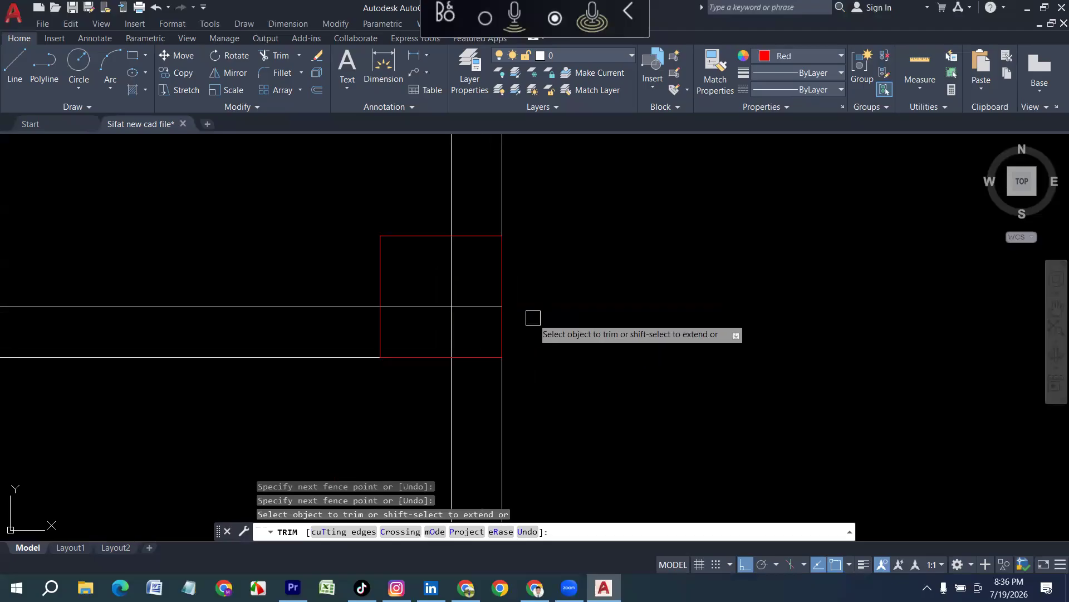
mouse_move(466, 322)
left_mouse_down()
mouse_move(446, 290)
mouse_move(462, 326)
left_mouse_up()
scroll(462, 325, "down", 10)
scroll(417, 303, "up", 8)
mouse_move(342, 259)
left_mouse_down()
mouse_move(363, 314)
mouse_move(338, 308)
left_mouse_up()
Trim the wall lines inside the two left-hand columns of the second column row.
scroll(356, 311, "down", 8)
middle_click_drag(80, 312, 282, 369)
scroll(287, 369, "up", 4)
scroll(300, 386, "up", 4)
mouse_move(301, 382)
left_mouse_down()
mouse_move(284, 341)
mouse_move(289, 376)
left_mouse_up()
scroll(245, 362, "down", 8)
scroll(131, 337, "up", 8)
mouse_move(124, 344)
left_mouse_down()
mouse_move(89, 335)
mouse_move(84, 313)
left_mouse_up()
Trim the wall lines inside the outer left column and the left stair column at the head of the staircase.
scroll(84, 312, "down", 8)
scroll(150, 318, "up", 8)
scroll(114, 426, "up", 5)
left_click_drag(126, 399, 34, 345)
left_click_drag(89, 391, 92, 390)
scroll(162, 317, "down", 8)
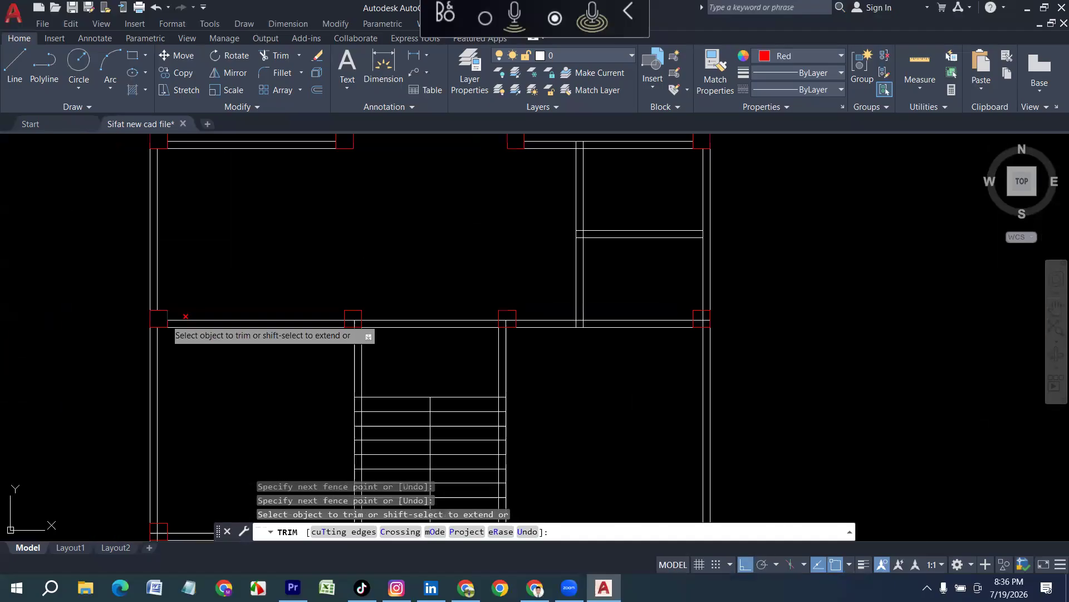
scroll(346, 322, "up", 8)
mouse_move(291, 321)
left_mouse_down()
mouse_move(205, 289)
mouse_move(203, 329)
left_mouse_up()
scroll(544, 334, "down", 8)
Trim the wall lines inside the right stair column and the outer right column at the head of the staircase.
scroll(429, 364, "up", 10)
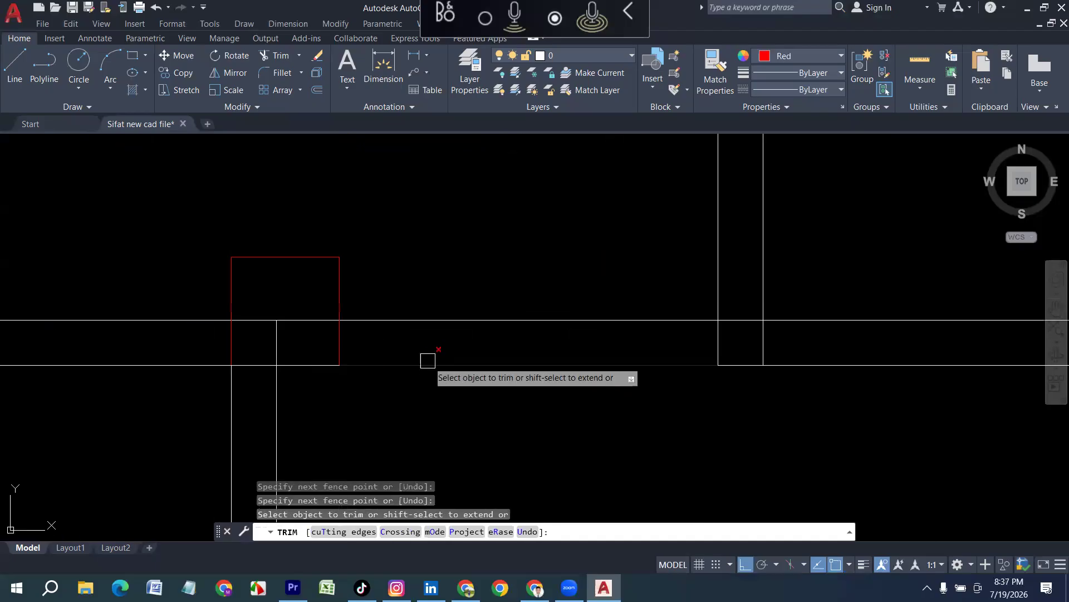
mouse_move(308, 332)
left_mouse_down()
mouse_move(239, 282)
mouse_move(228, 338)
left_mouse_up()
scroll(228, 339, "down", 8)
scroll(382, 353, "up", 8)
mouse_move(388, 372)
left_mouse_down()
mouse_move(335, 300)
mouse_move(353, 363)
left_mouse_up()
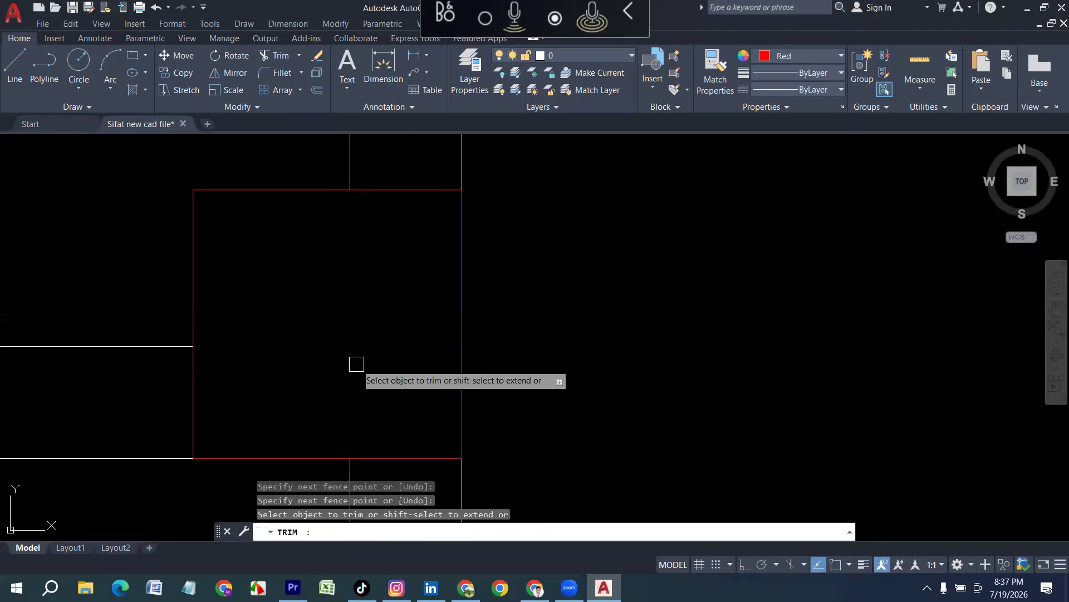
Trim the wall lines inside the outer right column and the right stair column at the foot of the staircase.
scroll(364, 367, "down", 5)
scroll(428, 333, "down", 3)
middle_click_drag(455, 350, 480, 210)
scroll(430, 409, "up", 12)
mouse_move(451, 362)
left_mouse_down()
mouse_move(407, 364)
mouse_move(421, 352)
left_mouse_up()
scroll(479, 335, "down", 8)
scroll(284, 332, "up", 6)
mouse_move(275, 335)
left_mouse_down()
mouse_move(257, 304)
mouse_move(275, 330)
left_mouse_up()
Trim the wall lines inside the left stair column and the outer left column at the foot of the staircase.
scroll(394, 346, "down", 8)
scroll(322, 370, "up", 8)
middle_click_drag(385, 445, 406, 346)
left_click_drag(419, 376, 426, 350)
scroll(406, 351, "down", 8)
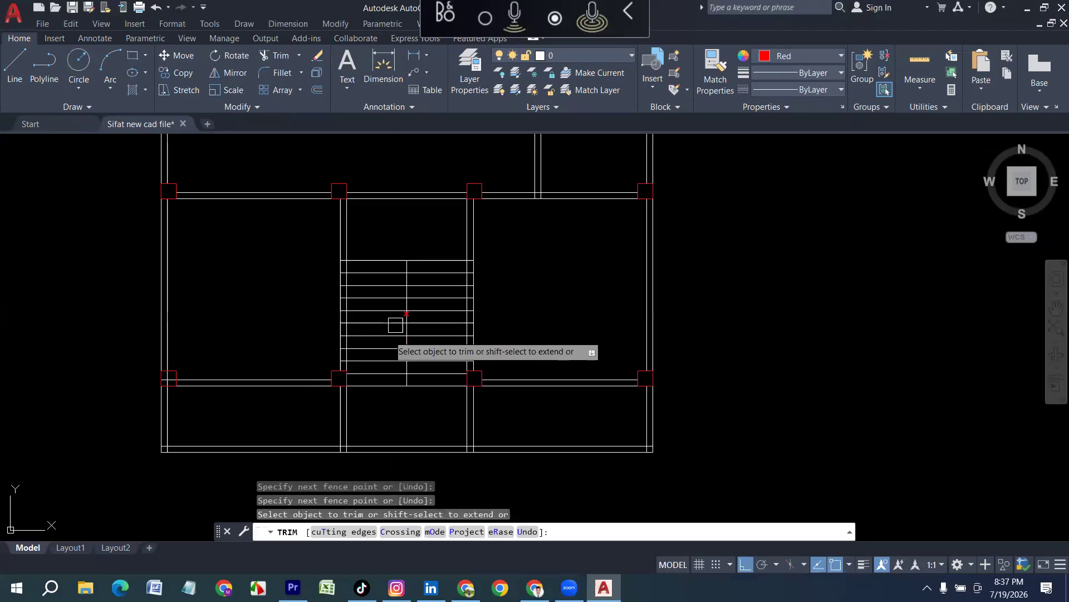
scroll(244, 385, "up", 8)
scroll(244, 385, "up", 6)
left_click_drag(241, 354, 192, 282)
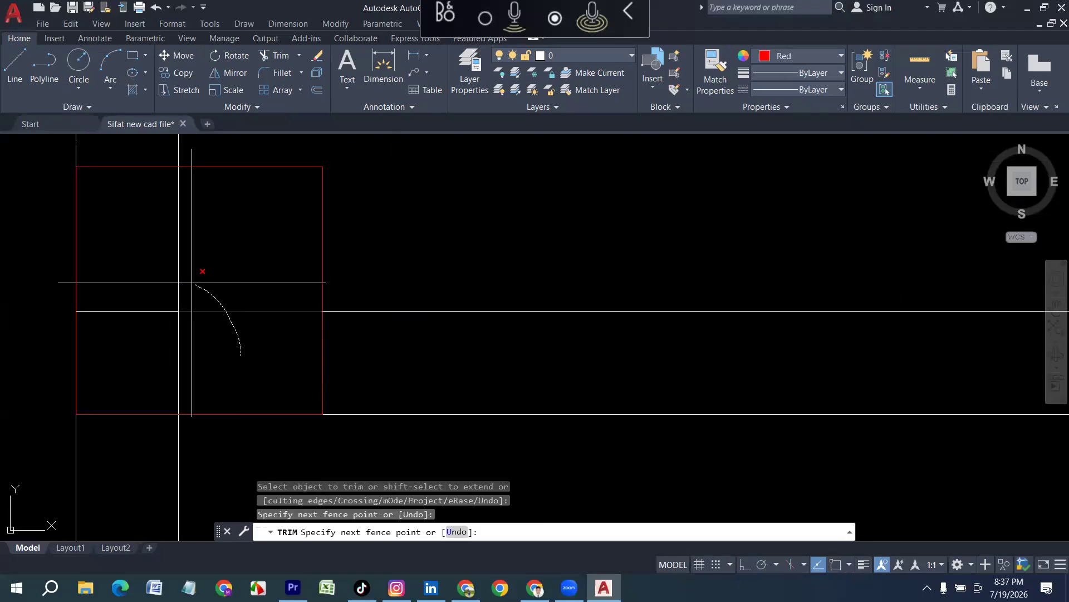
left_click_drag(197, 318, 200, 322)
scroll(223, 352, "down", 12)
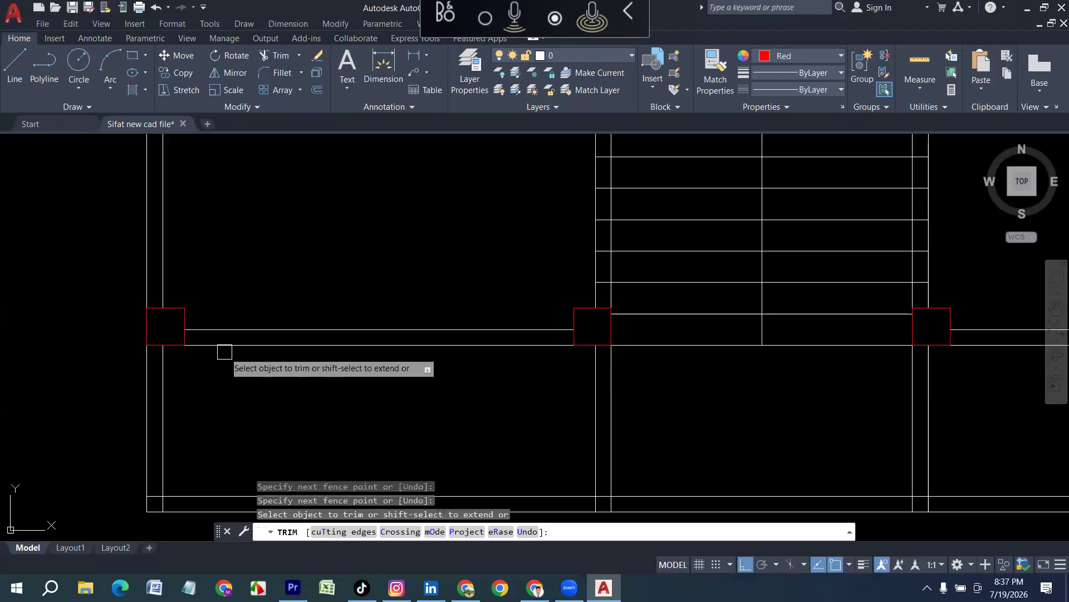
mouse_move(277, 387)
middle_mouse_down()
mouse_move(275, 418)
mouse_move(272, 402)
middle_mouse_up()
key("Escape")
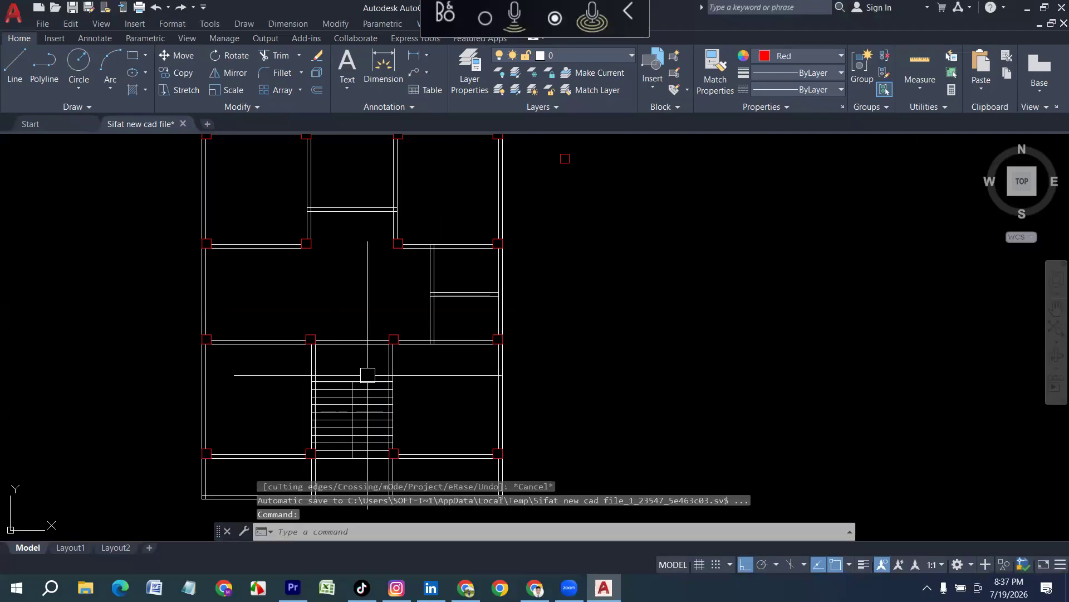
Erase the spare red column square standing outside the plan near its upper right corner.
middle_click_drag(612, 361, 539, 366)
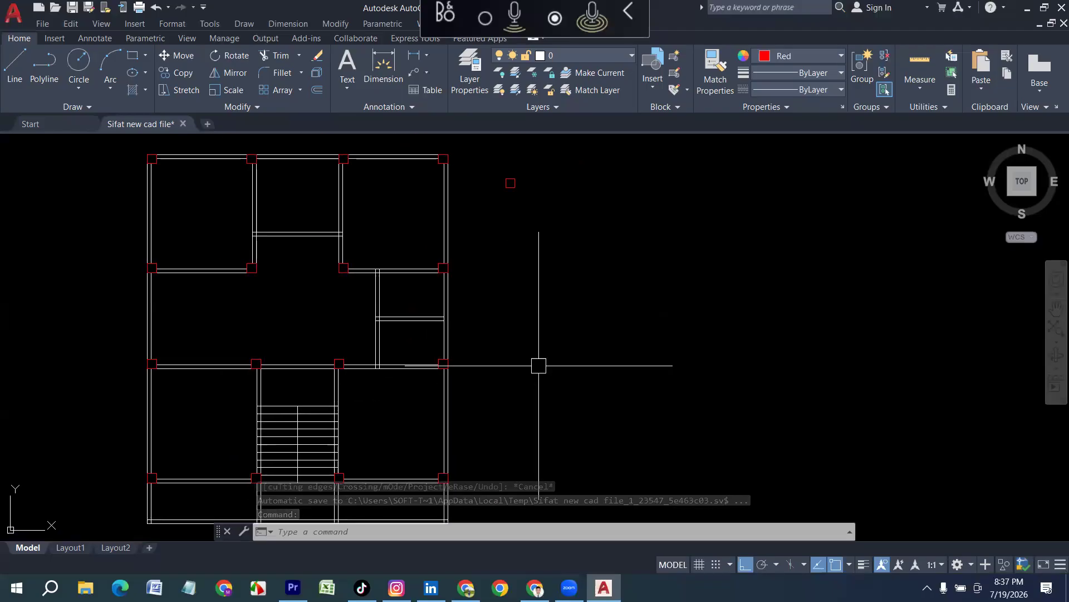
scroll(483, 259, "down", 3)
middle_click_drag(496, 255, 495, 308)
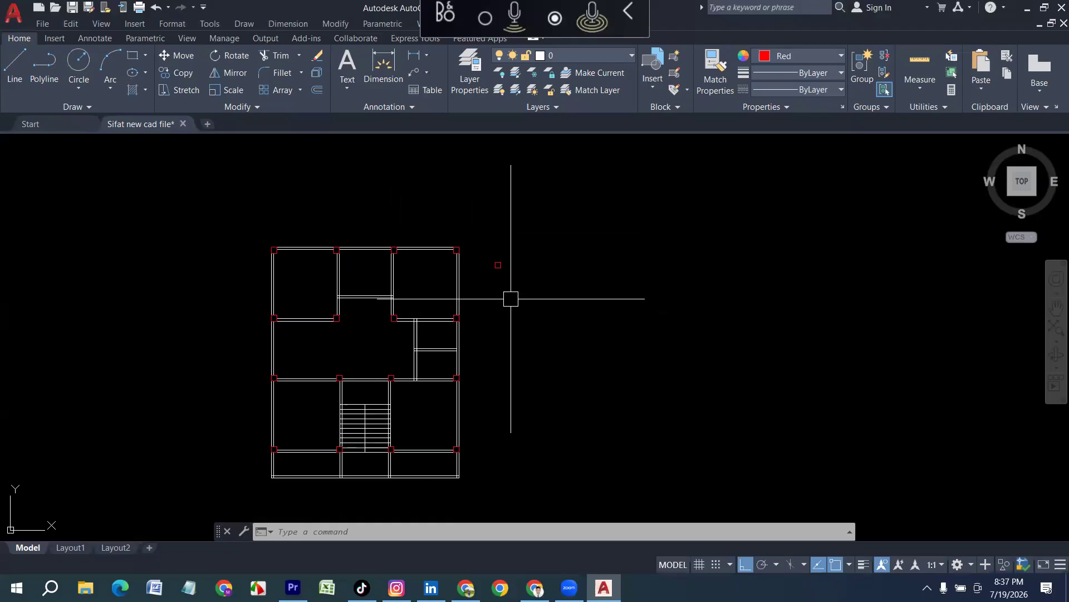
left_click(565, 318)
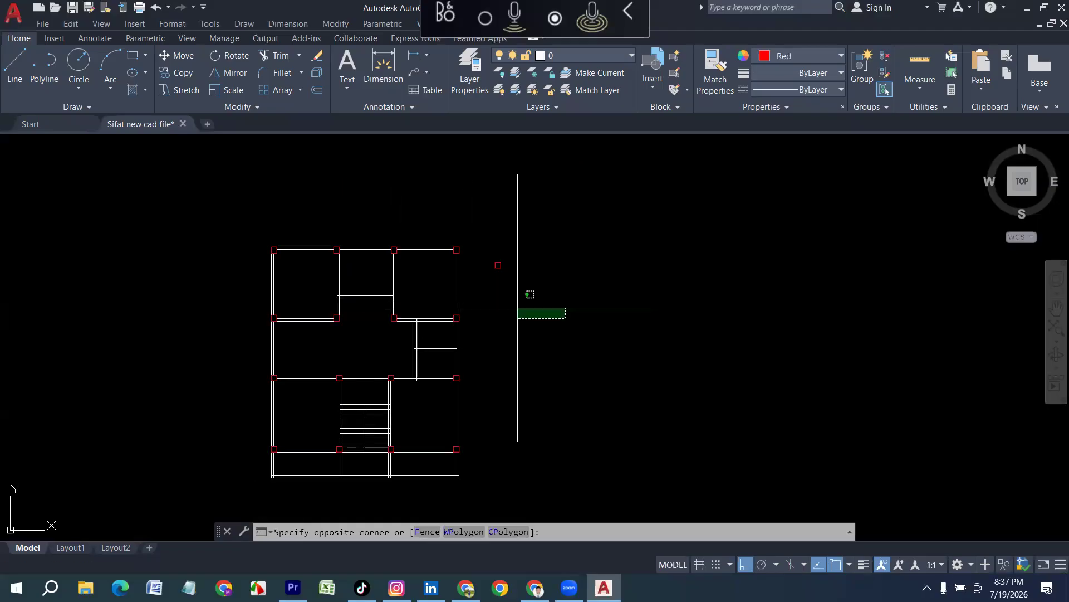
left_click(478, 203)
key("Delete")
middle_click_drag(479, 360, 554, 312)
scroll(546, 314, "up", 2)
mouse_move(600, 280)
middle_mouse_down()
mouse_move(606, 308)
mouse_move(637, 224)
middle_mouse_up()
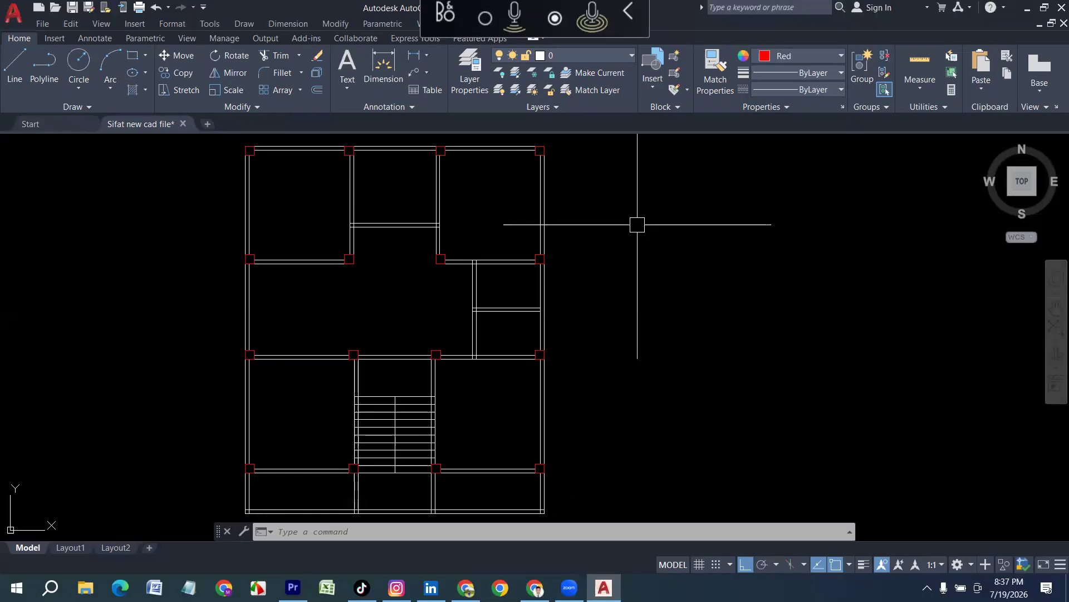
middle_click_drag(589, 234, 582, 295)
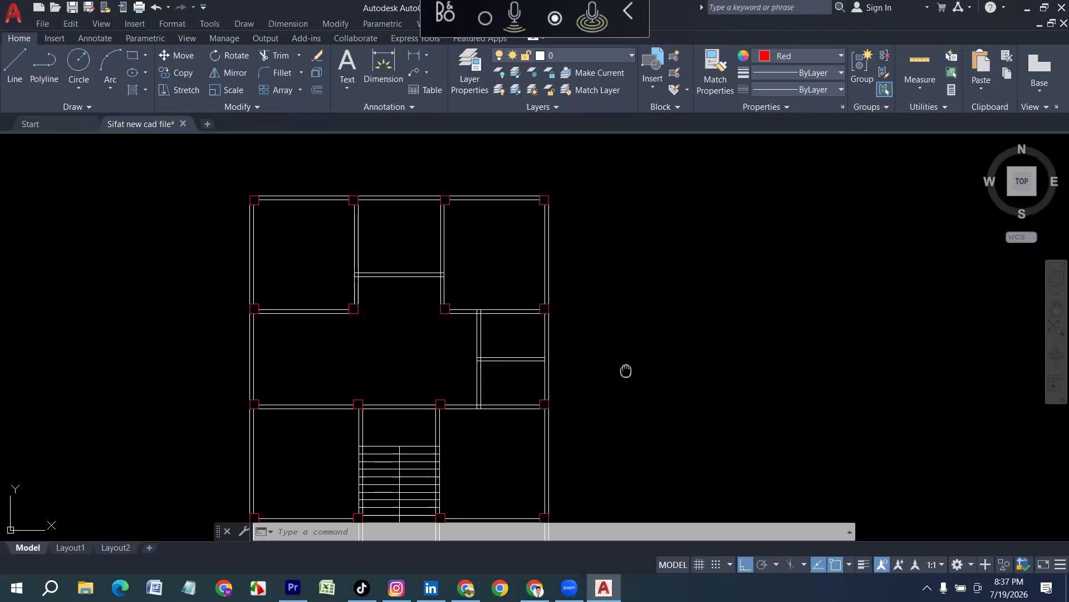
Look over the whole floor plan, checking the column layout, rooms and staircase area.
middle_click_drag(626, 370, 633, 341)
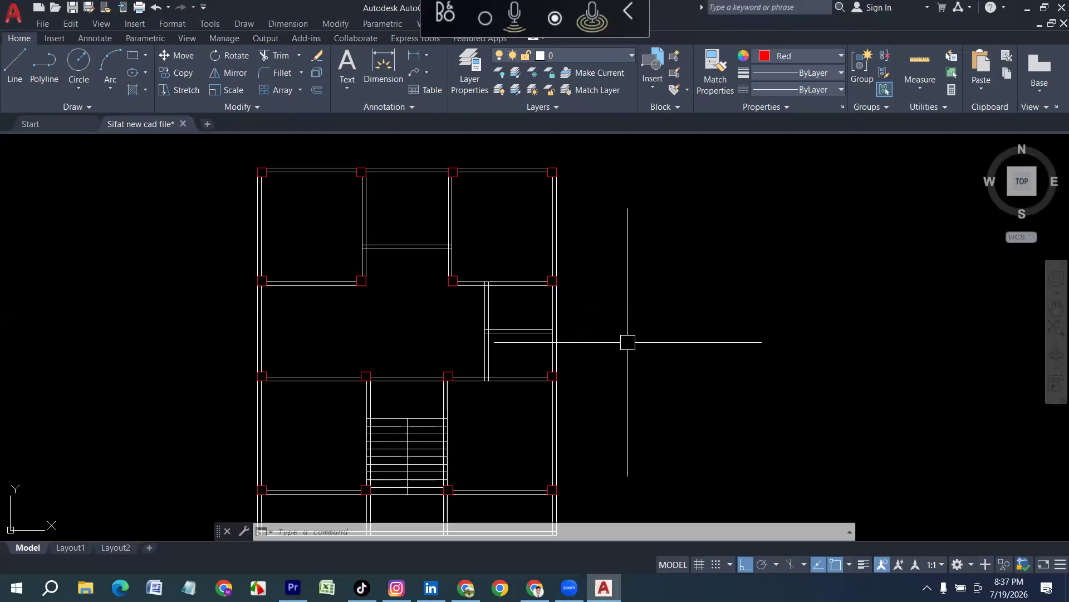
middle_click_drag(683, 314, 648, 361)
scroll(649, 362, "up", 1)
scroll(491, 333, "down", 1)
scroll(509, 336, "down", 1)
scroll(426, 361, "up", 2)
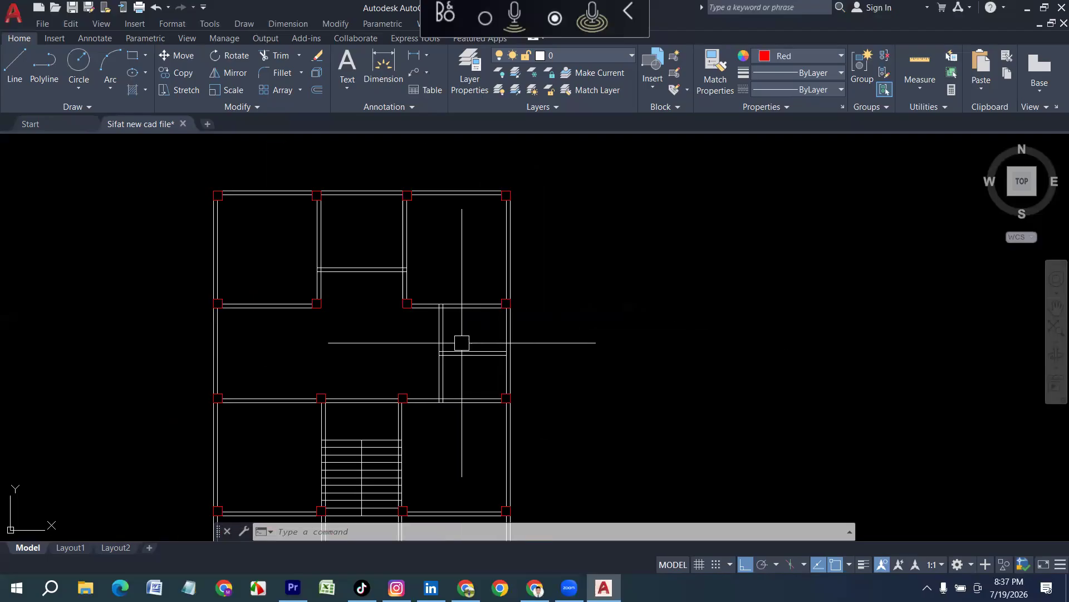
middle_click_drag(327, 355, 385, 342)
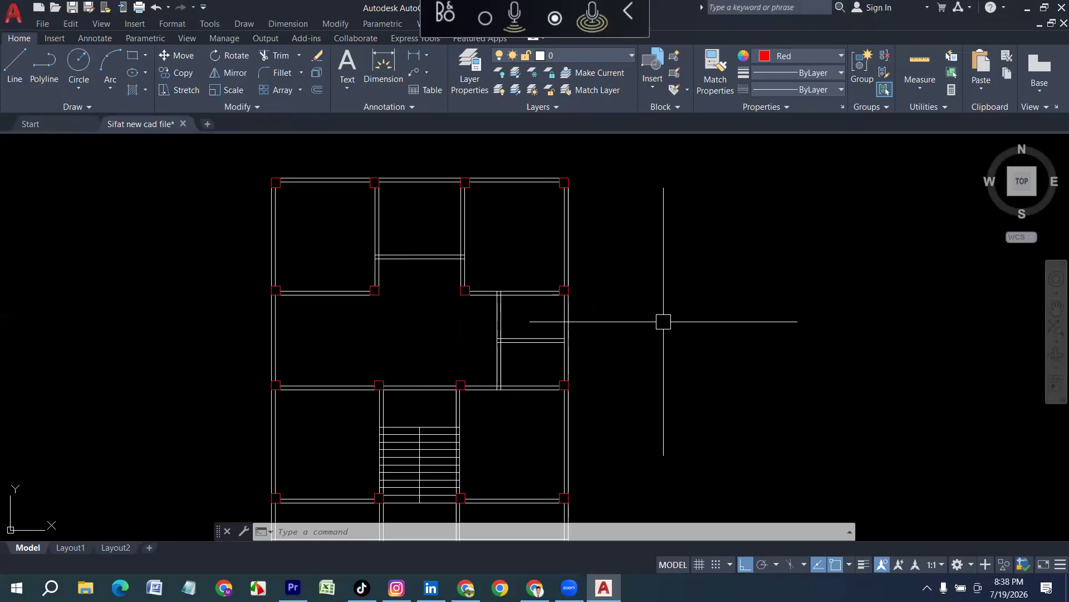
middle_click_drag(687, 412, 636, 371)
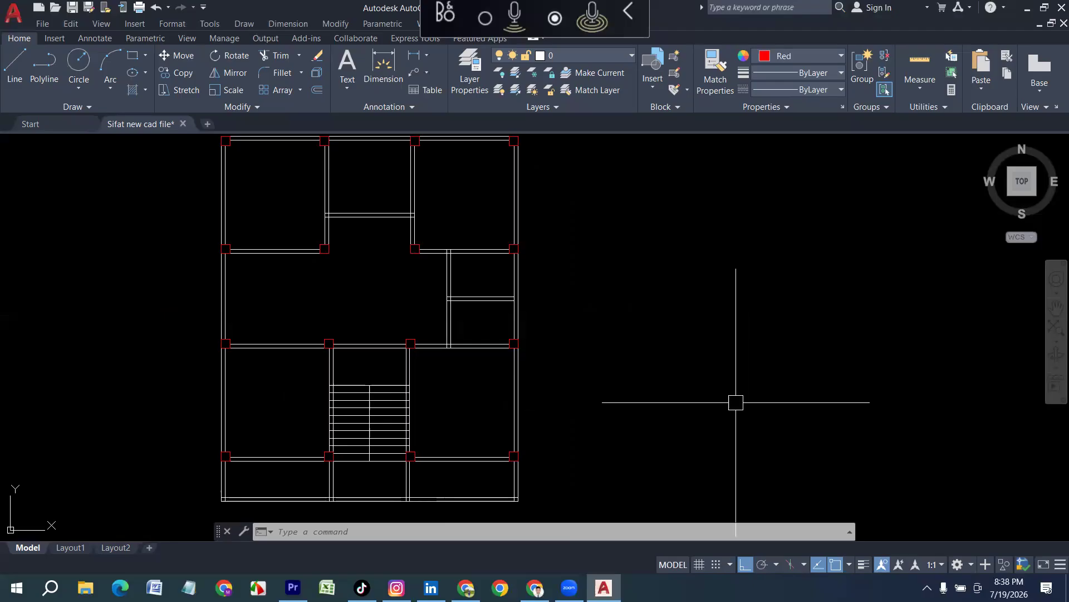
scroll(352, 339, "up", 2)
scroll(336, 267, "down", 6)
scroll(303, 207, "up", 4)
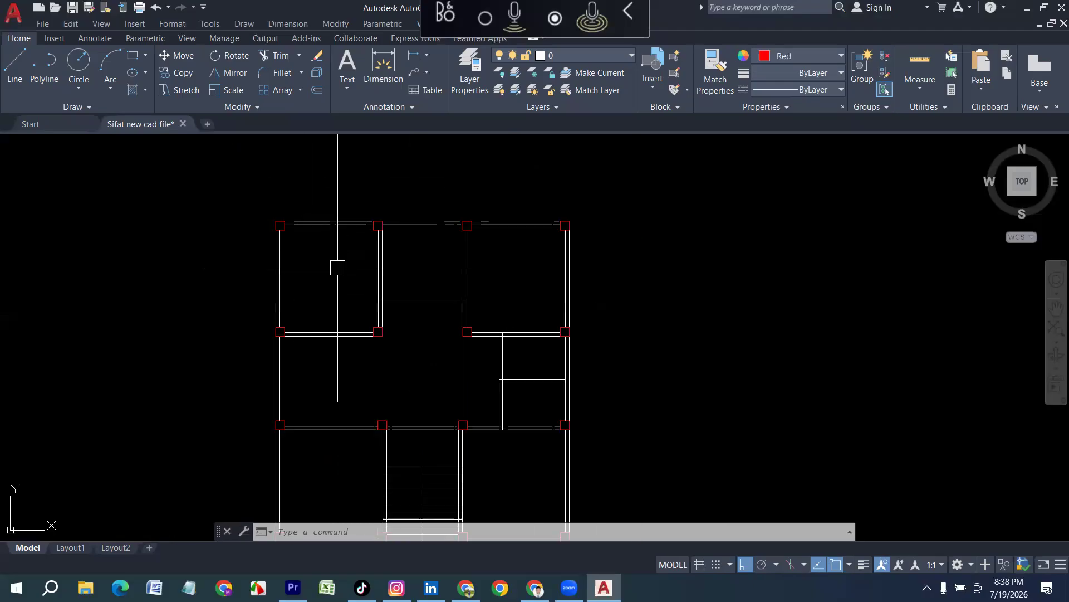
Measure the distance from the column at the right side of the central opening to the partition of the small rooms with a linear dimension.
scroll(373, 284, "up", 2)
scroll(357, 337, "up", 2)
scroll(398, 327, "down", 4)
scroll(425, 322, "up", 4)
key("Escape")
type("D")
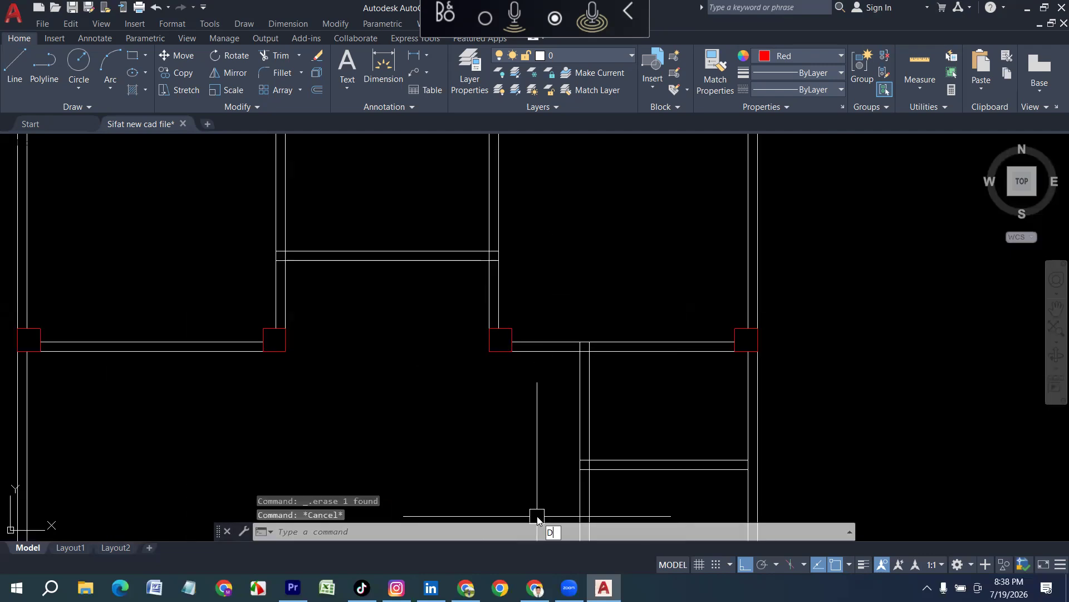
type("IMLI")
key("Return")
scroll(548, 411, "up", 2)
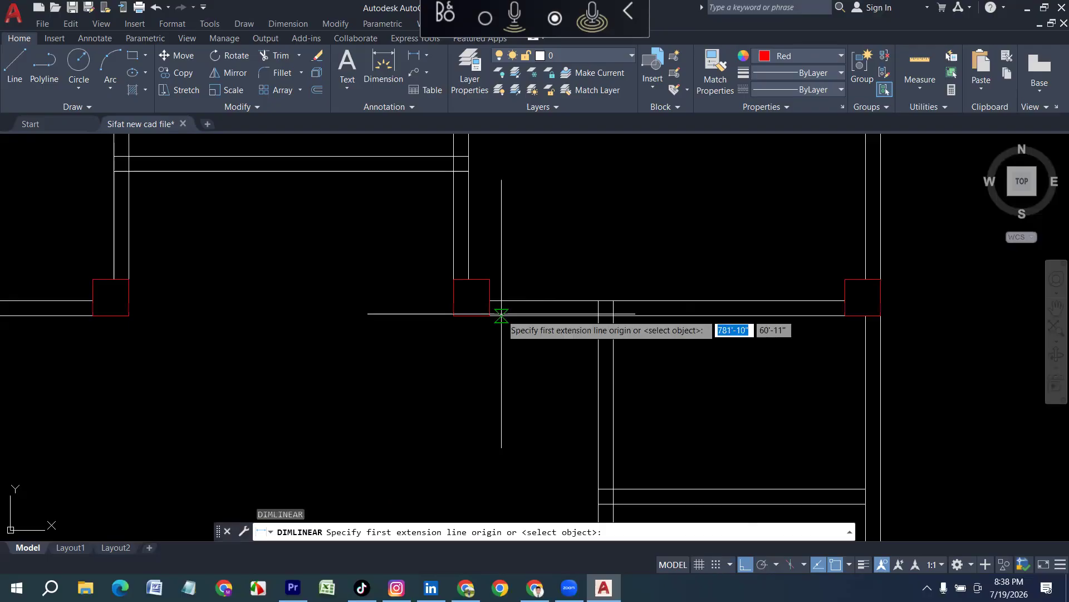
left_click(489, 313)
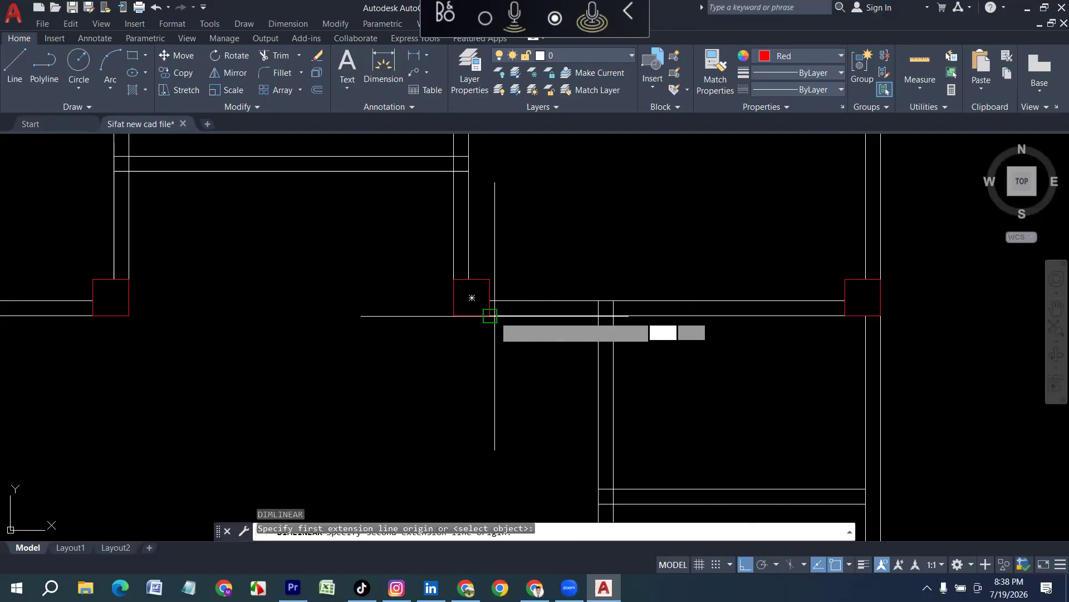
left_click(595, 318)
key("Escape")
scroll(549, 326, "down", 6)
scroll(454, 367, "up", 2)
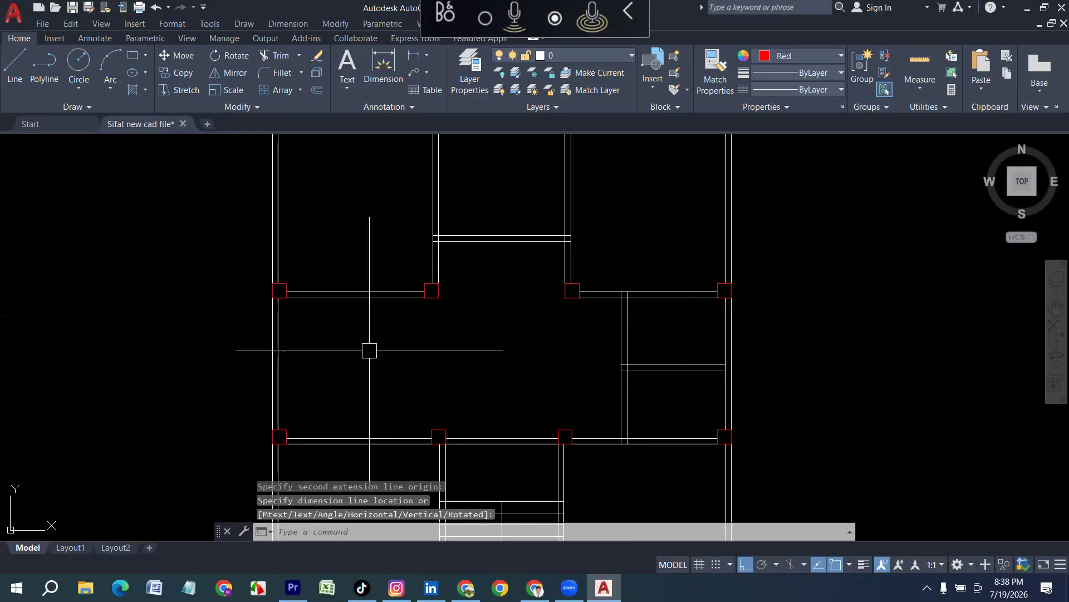
Measure the clear distance between the two columns along the lower wall of the upper left room.
scroll(370, 350, "up", 2)
key("Return")
left_click(467, 257)
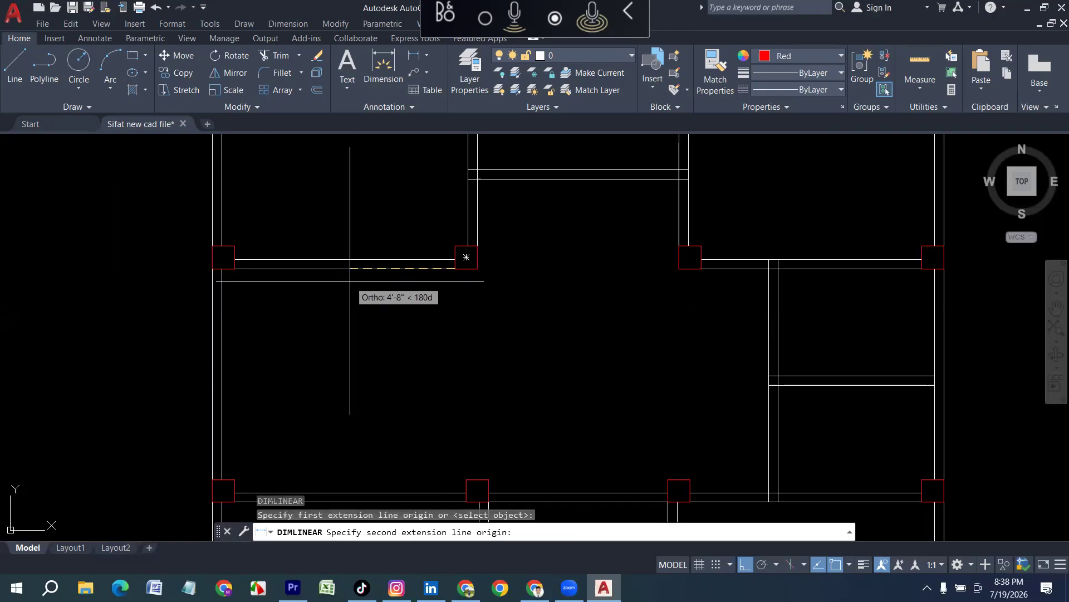
left_click(224, 256)
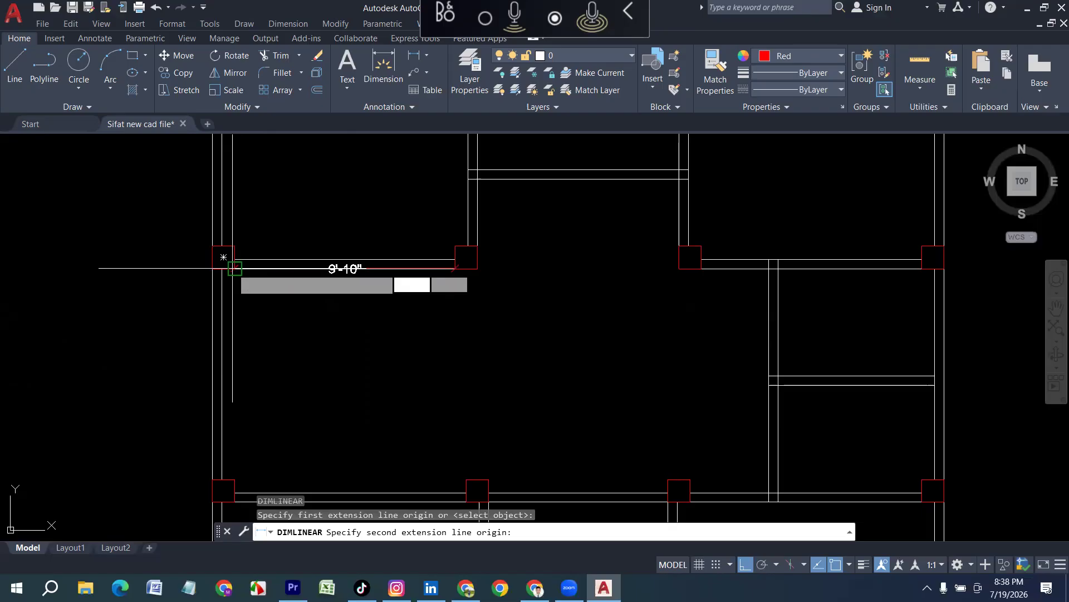
key("Escape")
scroll(266, 351, "down", 5)
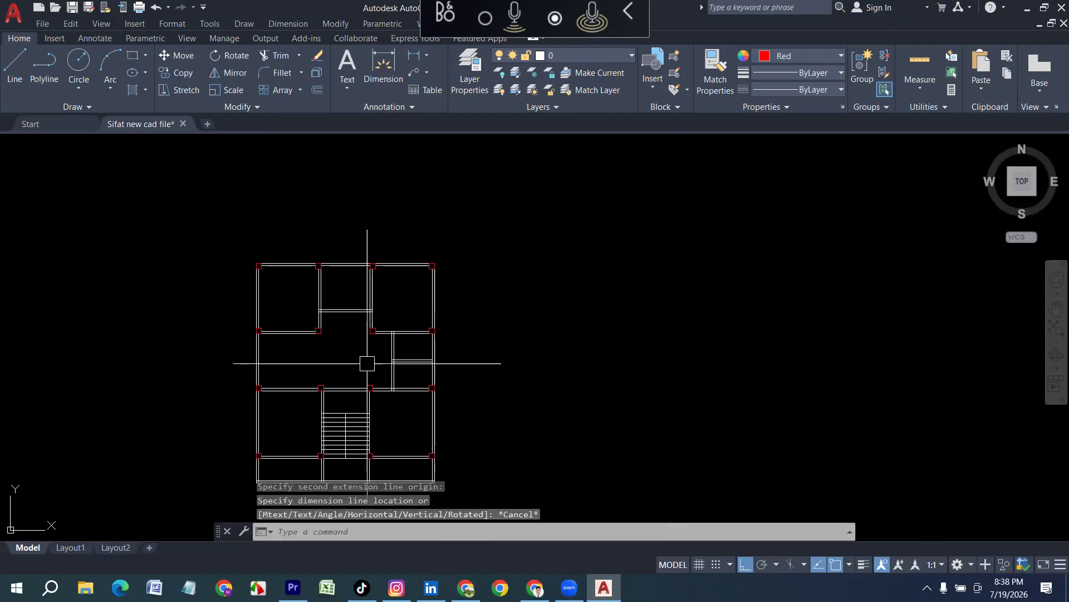
scroll(335, 378, "up", 5)
key("Escape")
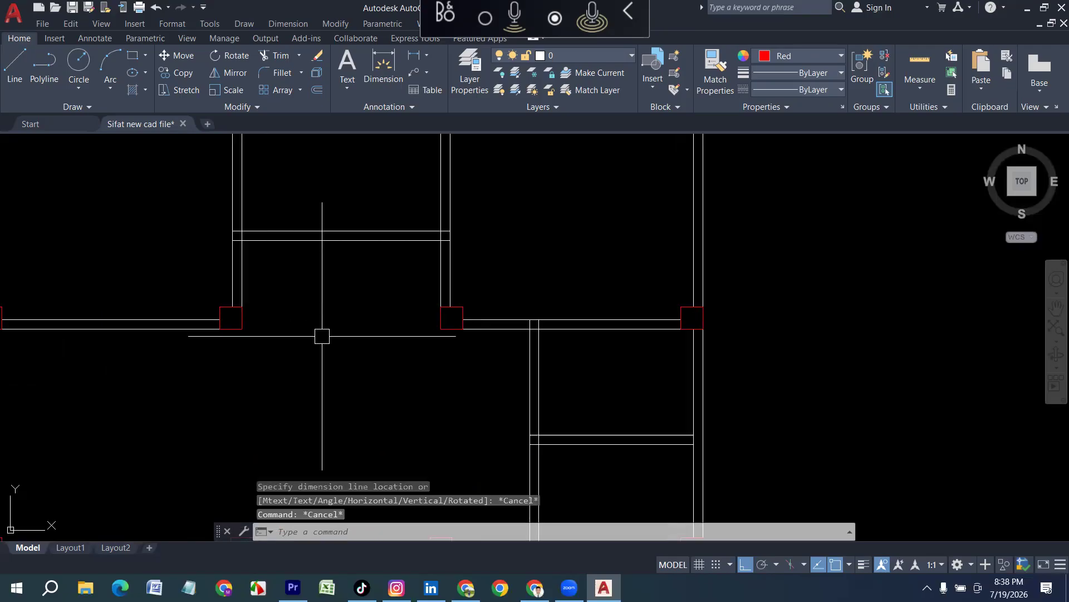
key("Return")
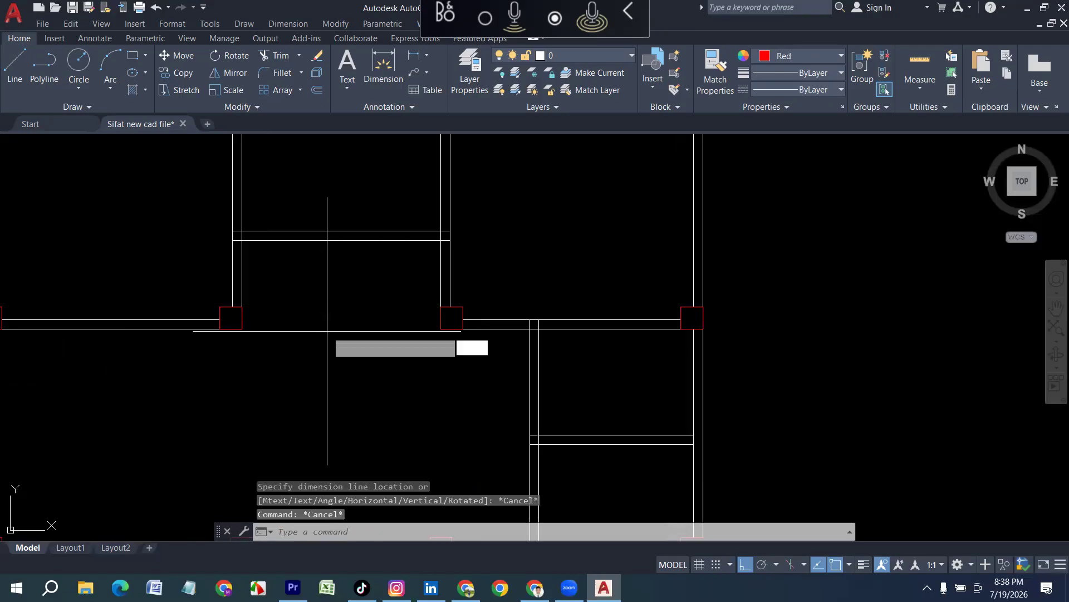
type("3'")
key("Return")
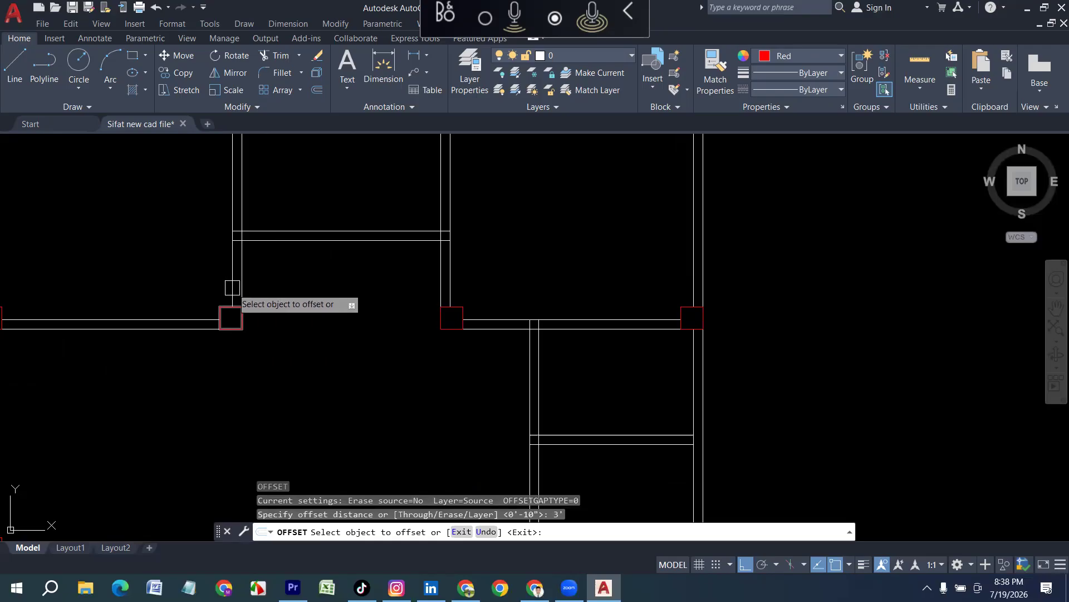
scroll(334, 351, "down", 2)
scroll(411, 362, "down", 2)
scroll(460, 341, "up", 4)
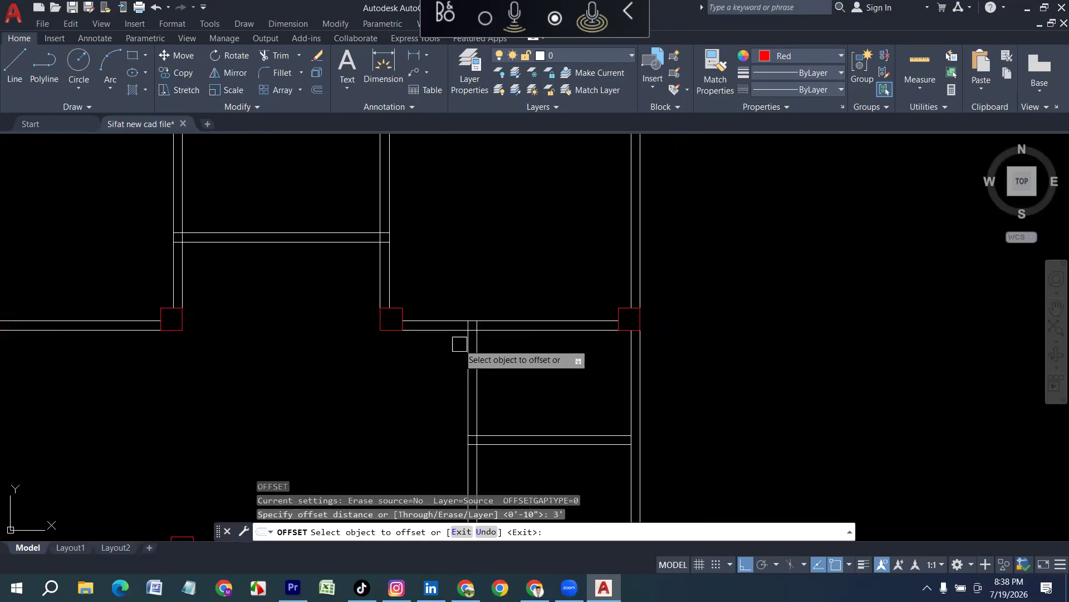
scroll(412, 354, "down", 3)
scroll(437, 348, "up", 3)
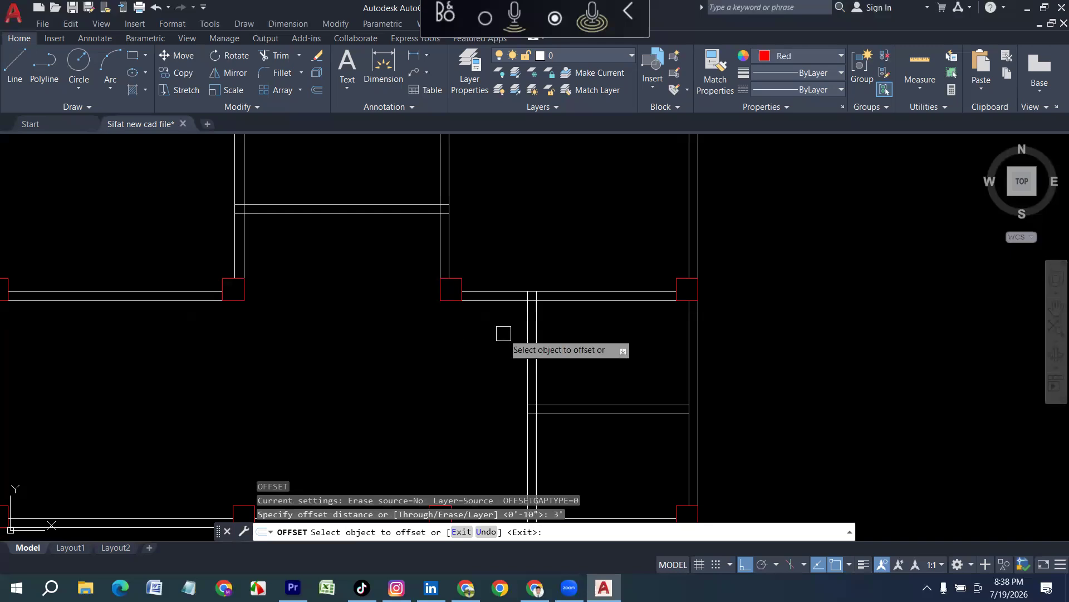
key("Escape")
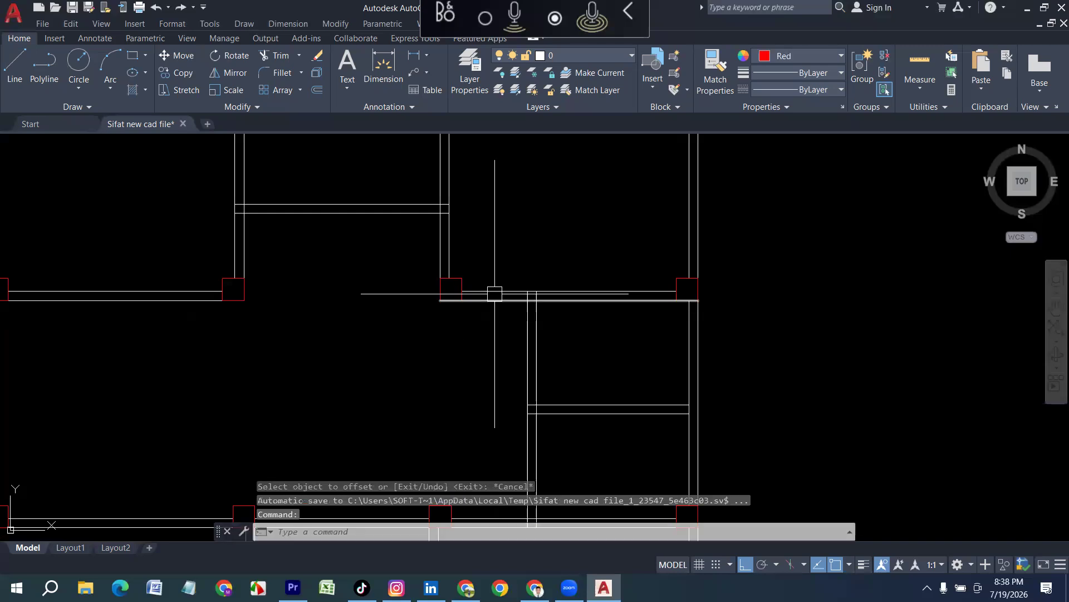
type("tr")
key("Return")
key("Return")
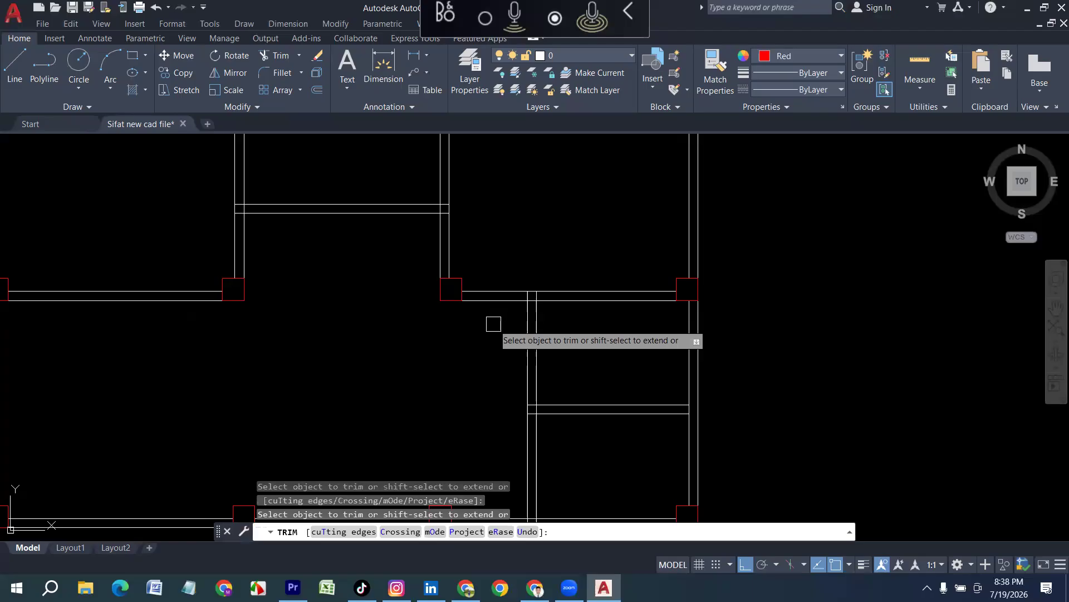
left_click(492, 323)
left_click(443, 341)
key("Escape")
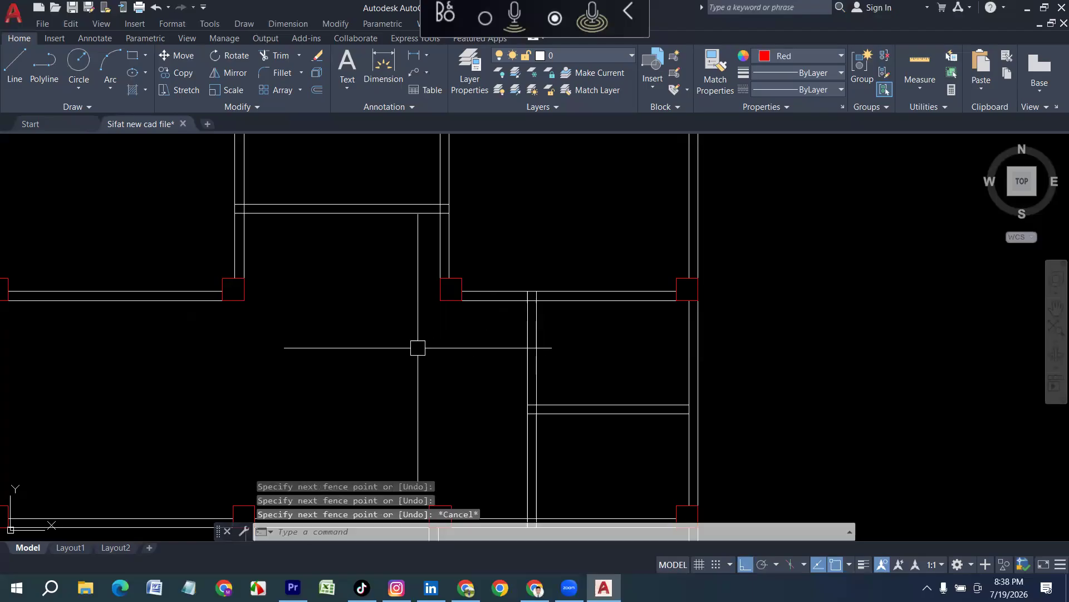
Measure the short vertical wall between the column right of the central opening and the lower wall of the upper middle room.
middle_click_drag(552, 369, 558, 360)
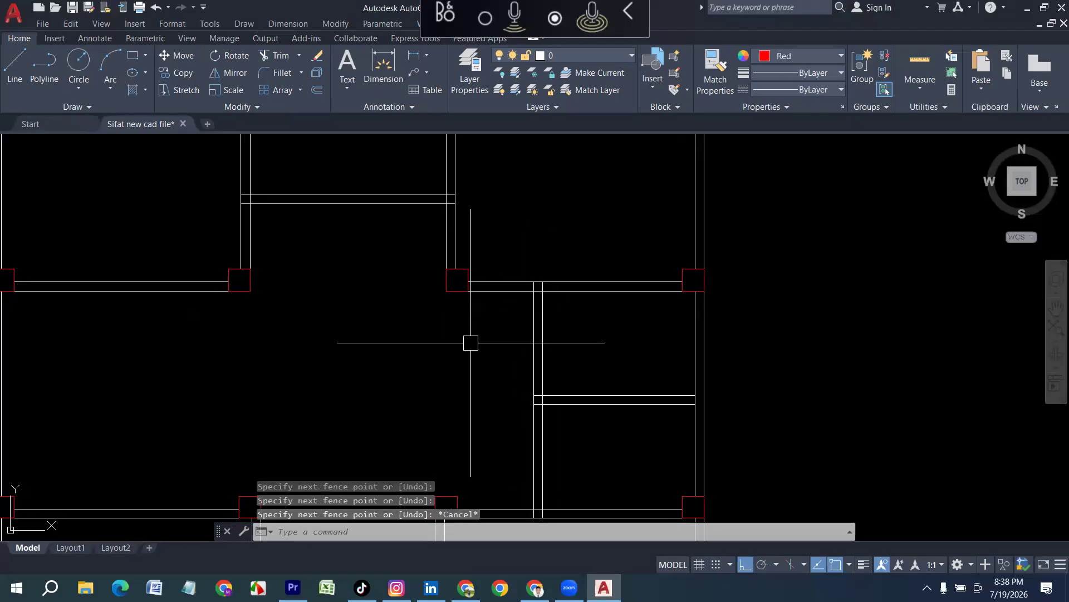
scroll(449, 232, "up", 4)
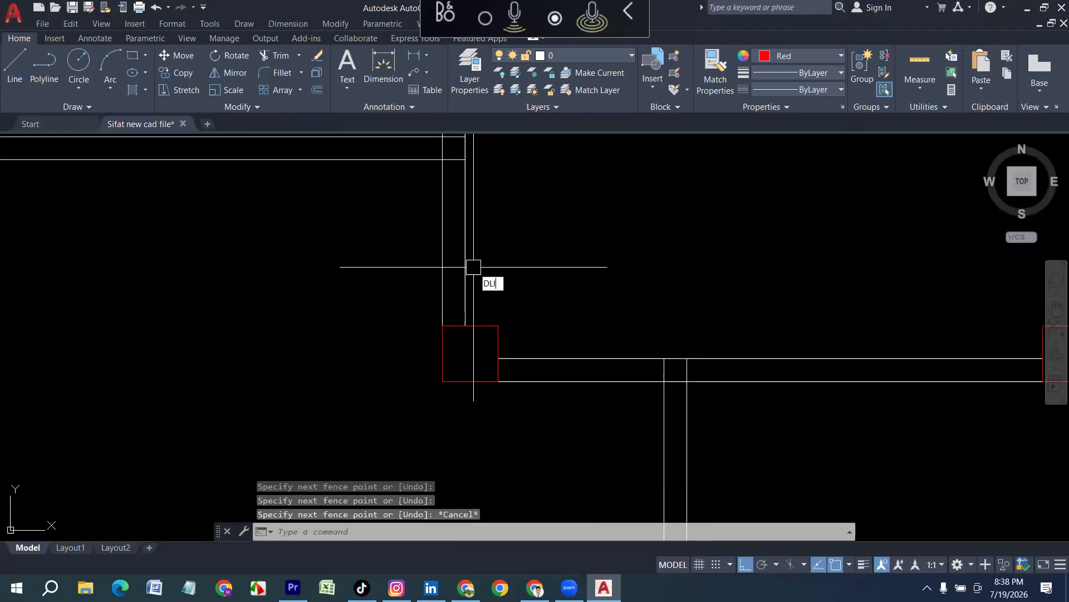
key("Return")
left_click(466, 326)
middle_click_drag(484, 239, 466, 367)
left_click(447, 285)
key("Escape")
scroll(479, 270, "down", 6)
scroll(479, 270, "up", 2)
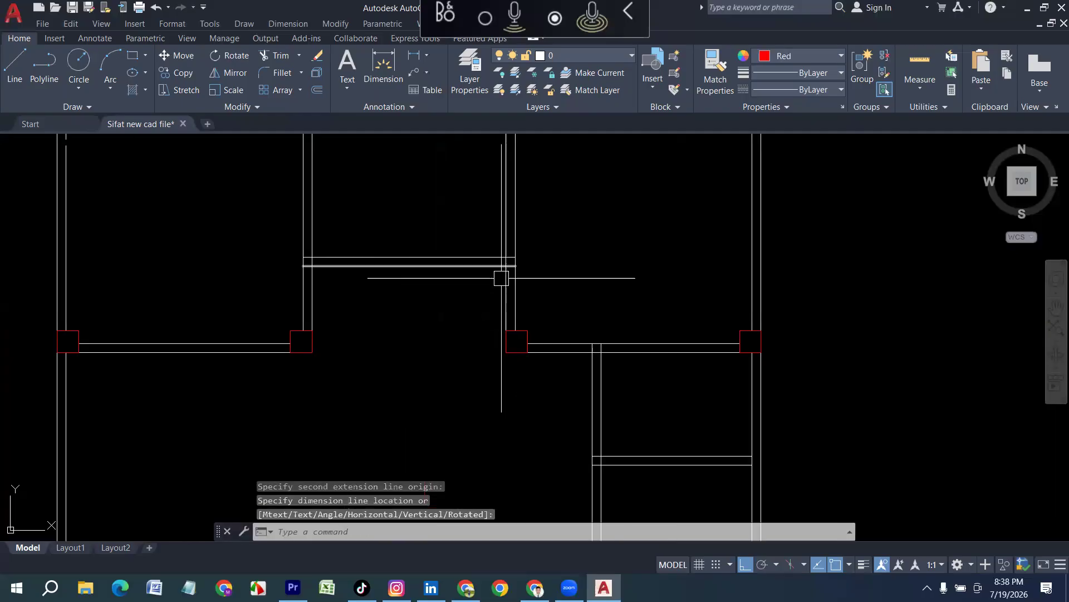
Trim away the vertical wall lines between the upper middle room's lower wall and the two columns below it.
key("Return")
left_click(542, 301)
left_click(415, 311)
left_click(371, 301)
left_click(214, 307)
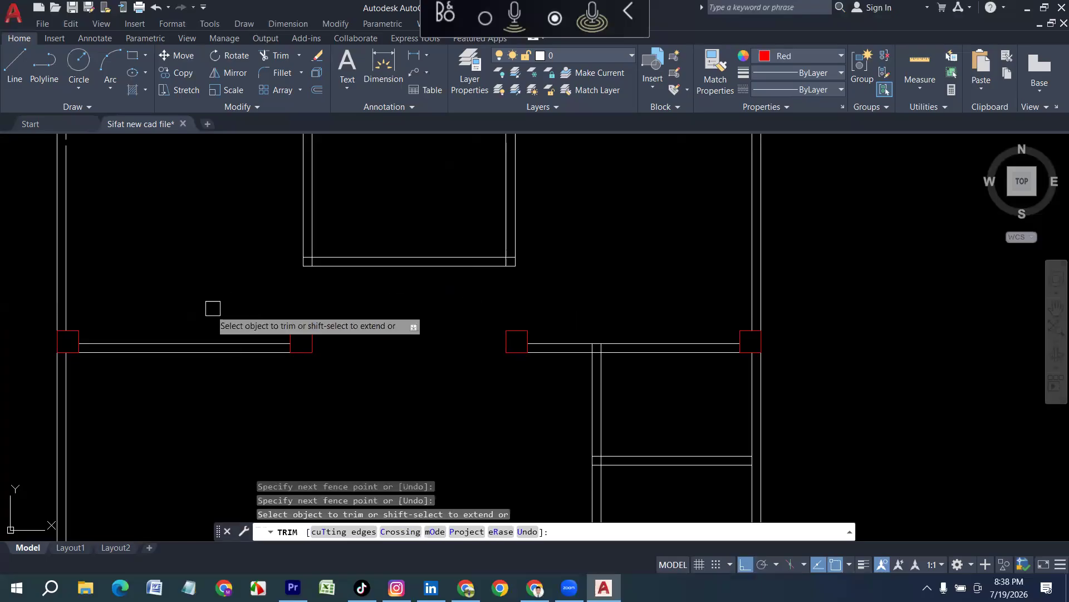
key("Escape")
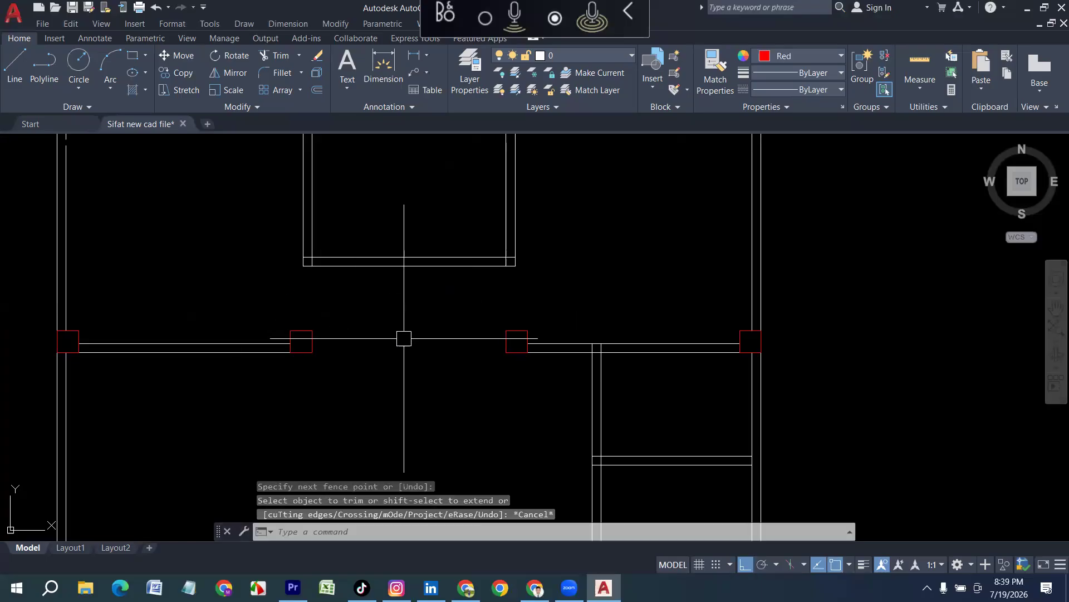
key("Escape")
Draw a short vertical line across the double wall at the midpoint of the upper middle room's lower wall.
scroll(401, 279, "up", 2)
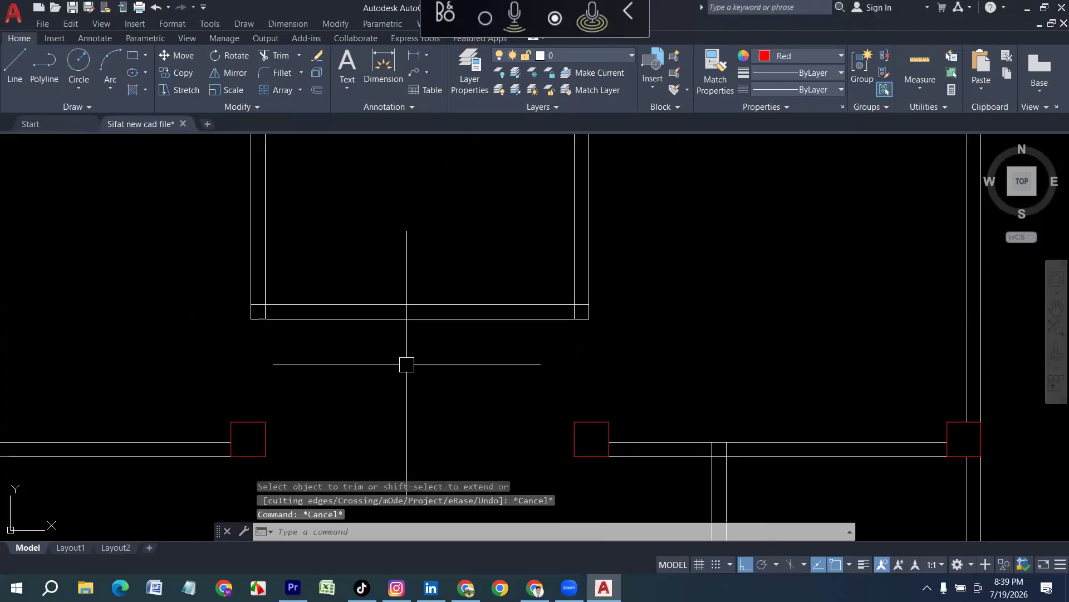
key("Return")
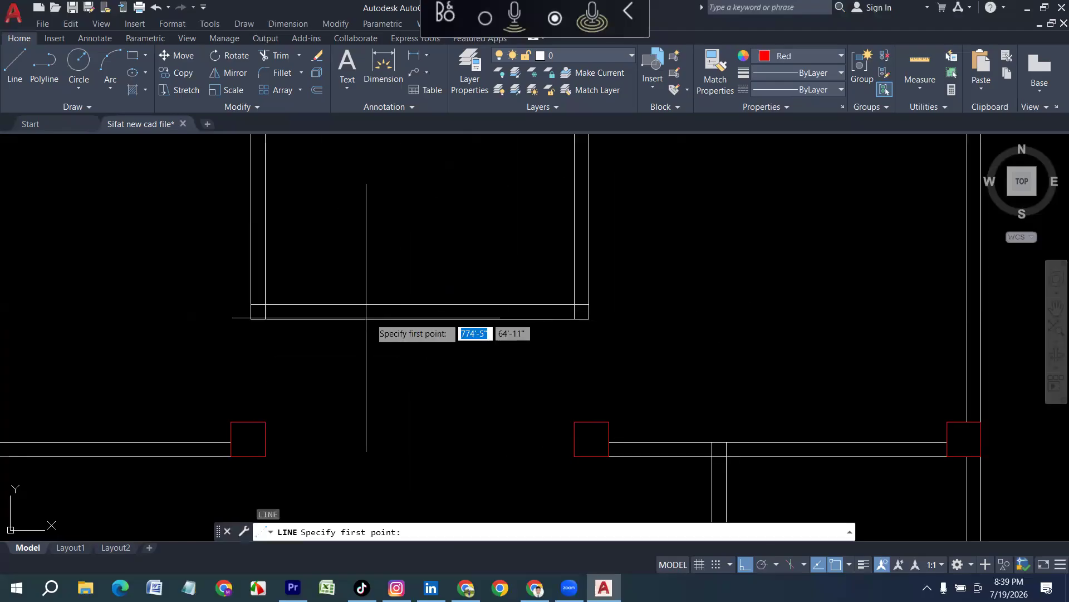
left_click(420, 319)
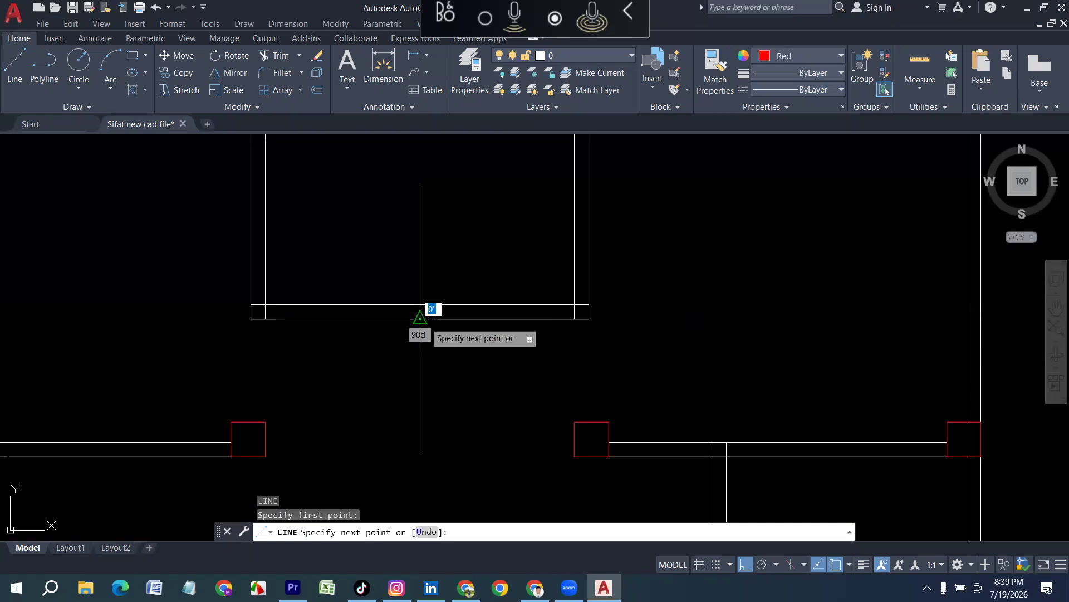
scroll(424, 307, "up", 3)
left_click(406, 298)
key("Return")
scroll(367, 332, "down", 3)
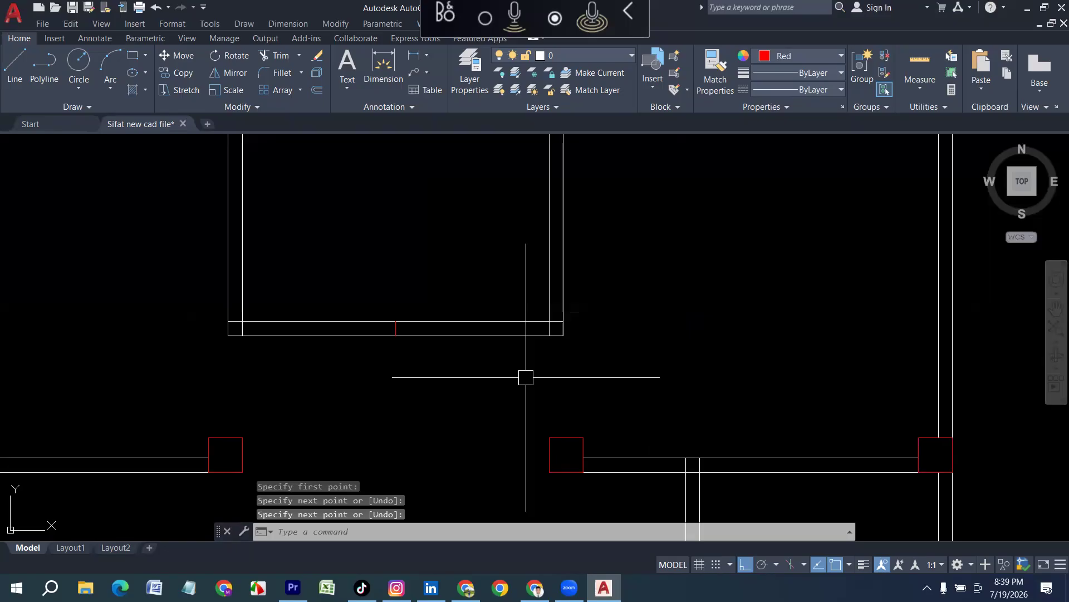
key("Escape")
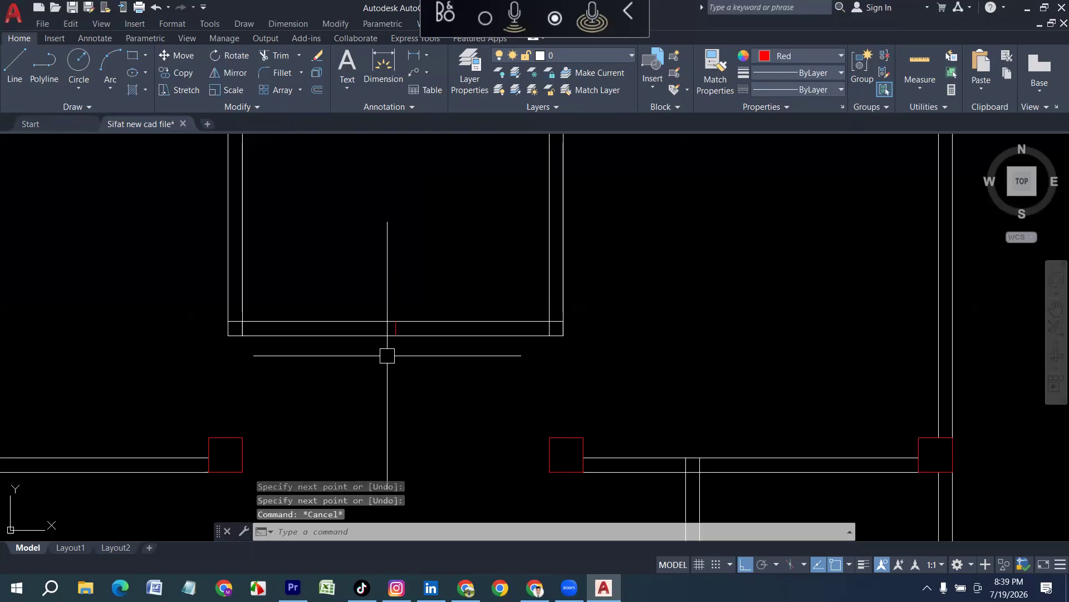
type("o")
key("Return")
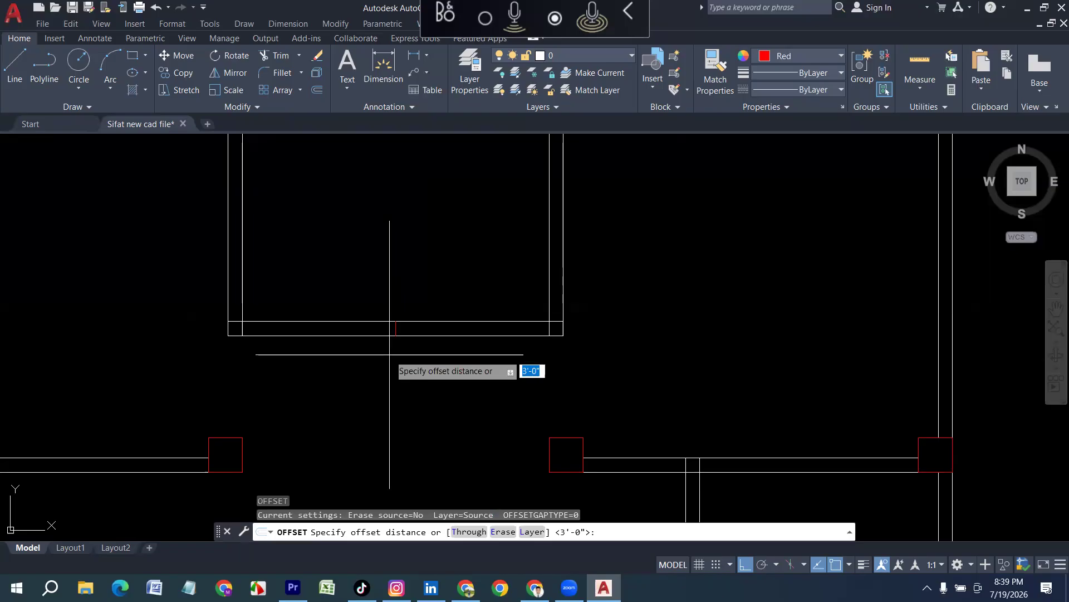
key("Escape")
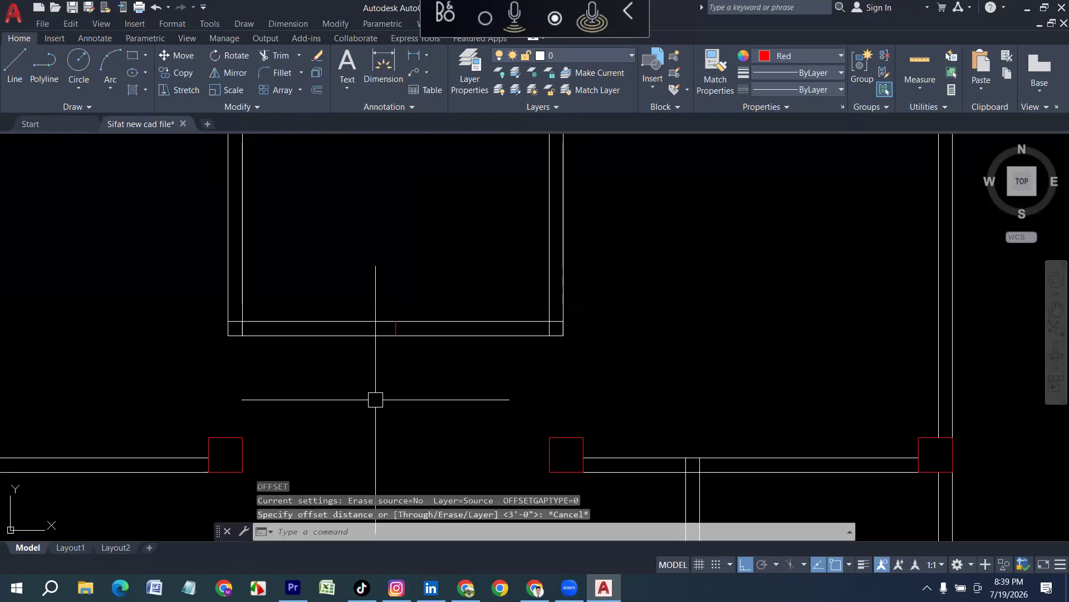
key("Escape")
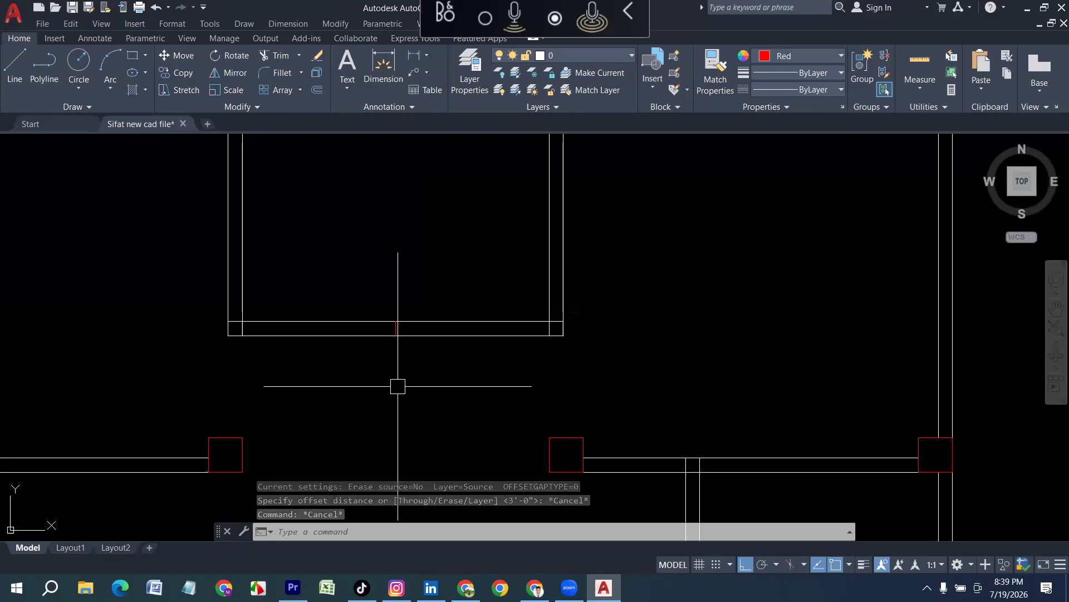
type("1")
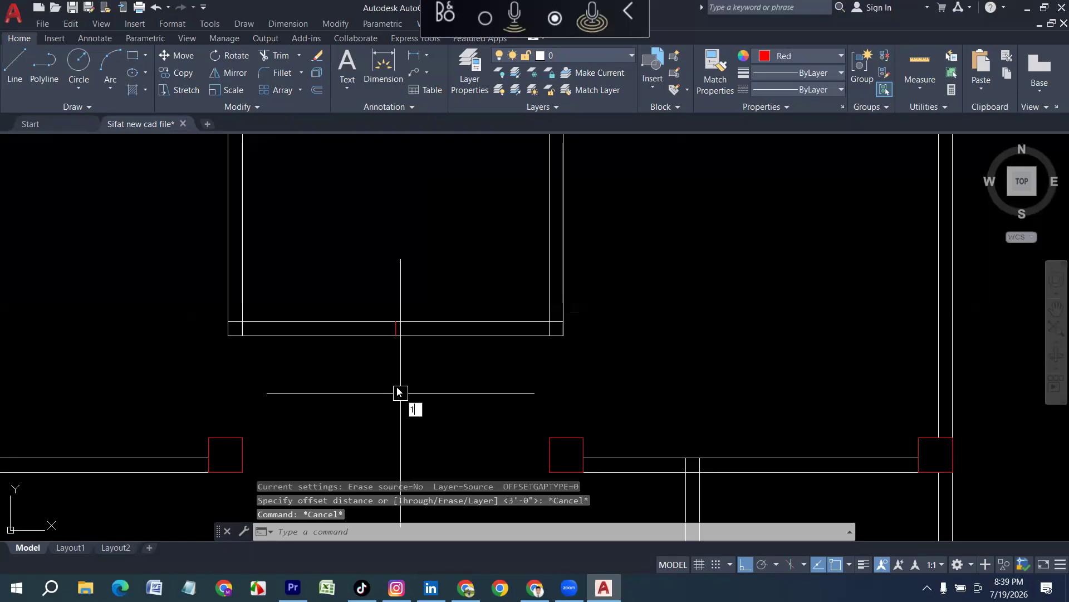
type("'6")
key("Return")
scroll(382, 335, "up", 5)
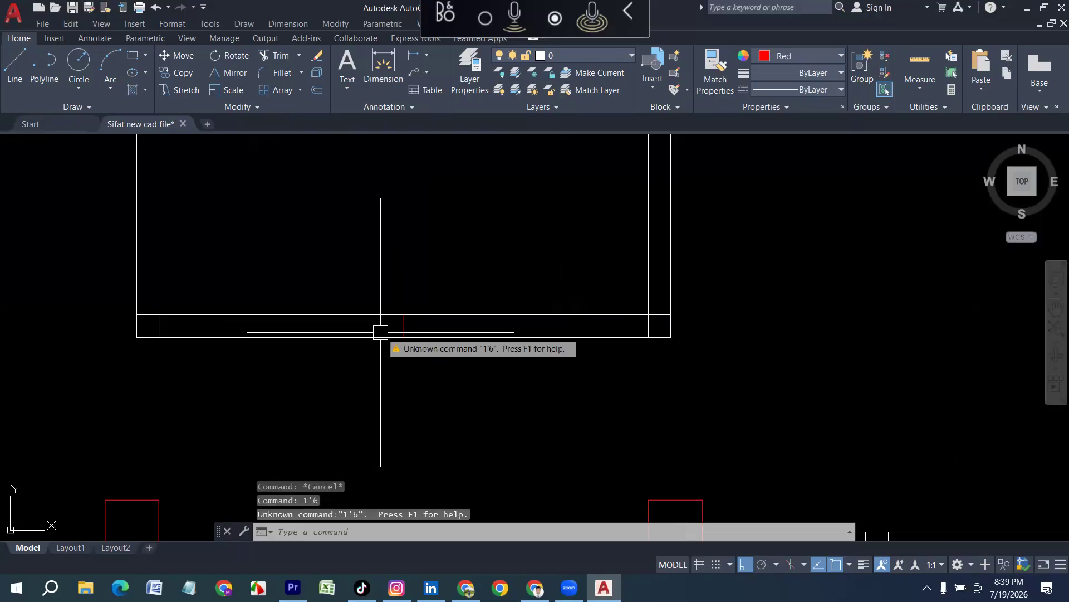
key("Escape")
key("Escape")
Offset the short red centre line in the room's lower wall by 1'6" to both sides.
type("o")
key("Return")
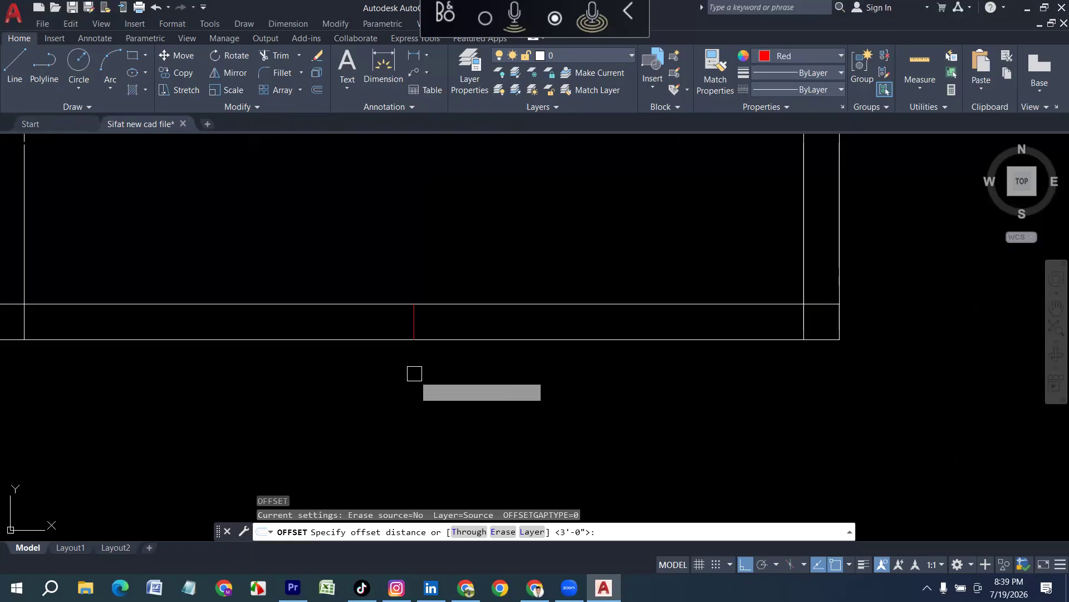
type("1'6")
key("Return")
left_click(414, 322)
left_click(334, 337)
left_click(413, 318)
left_click(550, 339)
scroll(337, 371, "down", 2)
key("Escape")
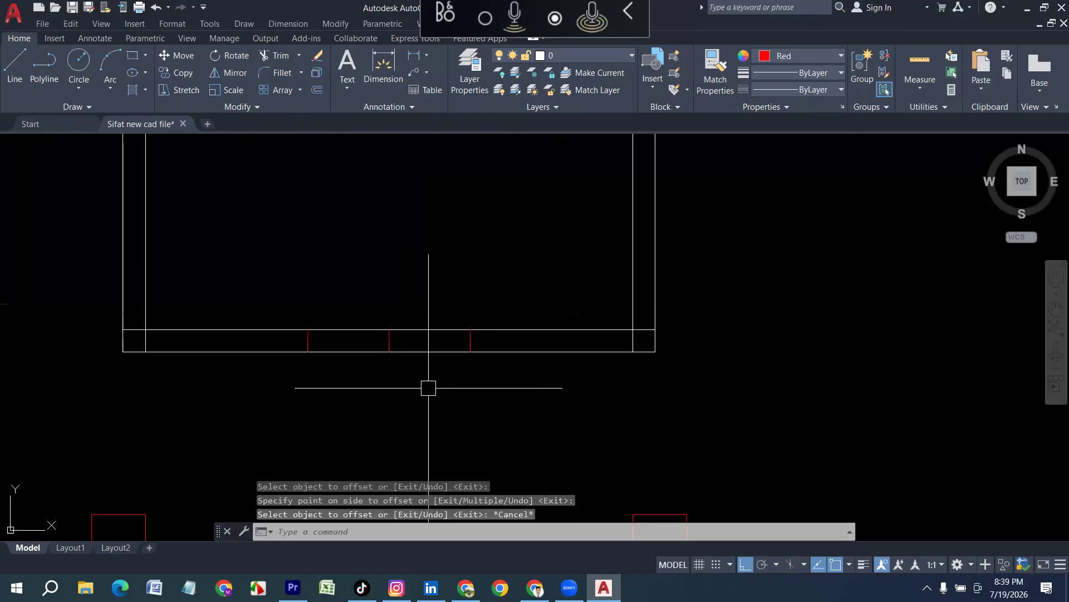
Trim both wall lines between the two offset red lines and remove the middle red line to form a door opening.
type("tr")
key("Return")
left_click(428, 379)
left_click(412, 296)
left_click(358, 391)
left_click(358, 320)
left_click(364, 350)
left_click(404, 342)
key("Return")
key("Escape")
Measure the width of the new opening with a linear dimension between its two red jamb lines.
type("D")
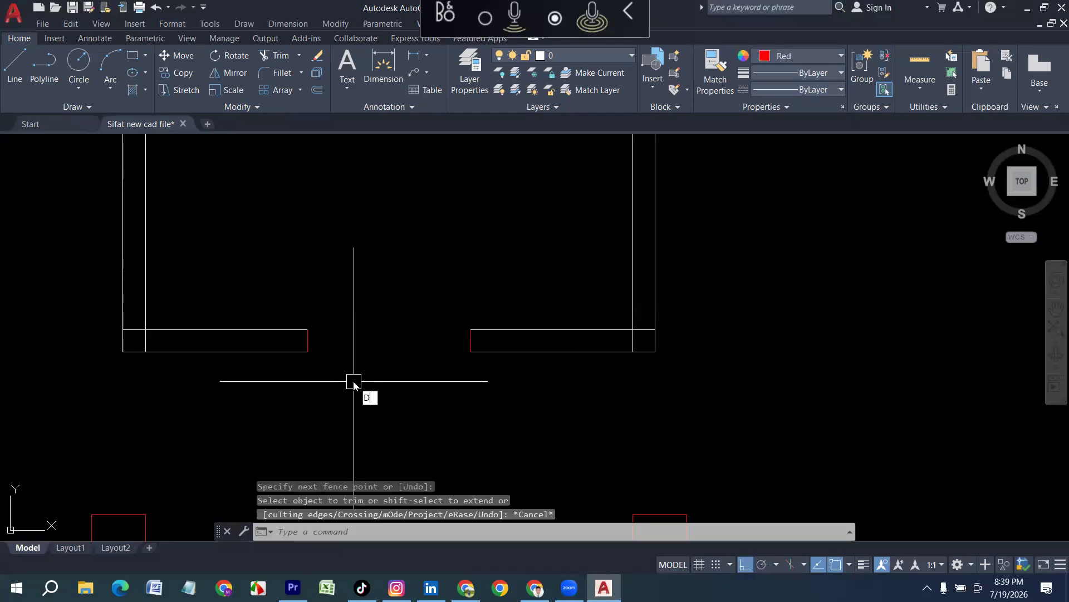
type("IMLI")
key("Return")
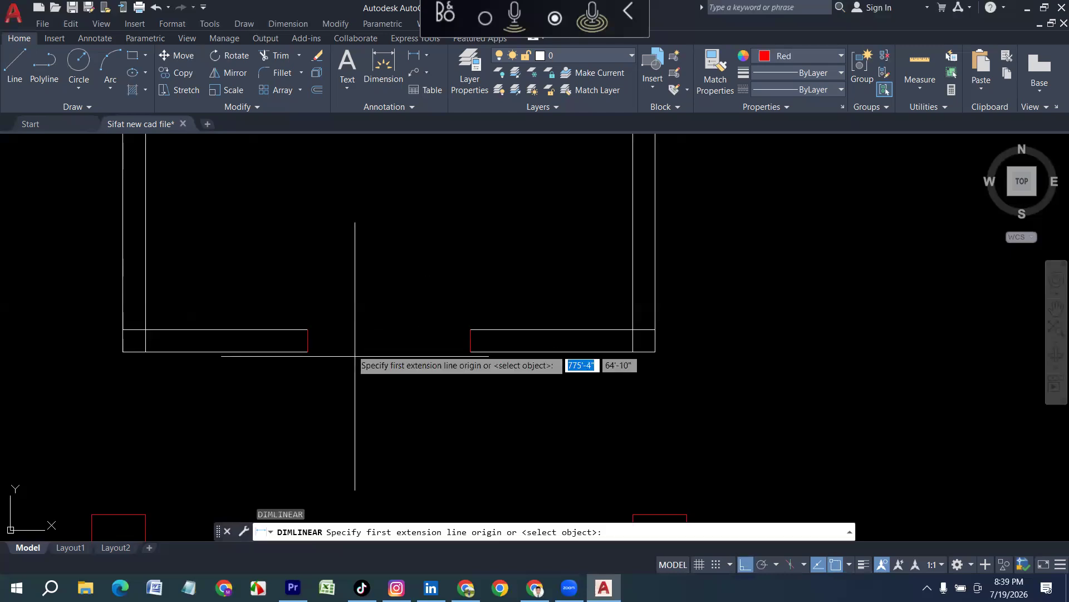
left_click(306, 330)
left_click(470, 330)
left_click(459, 390)
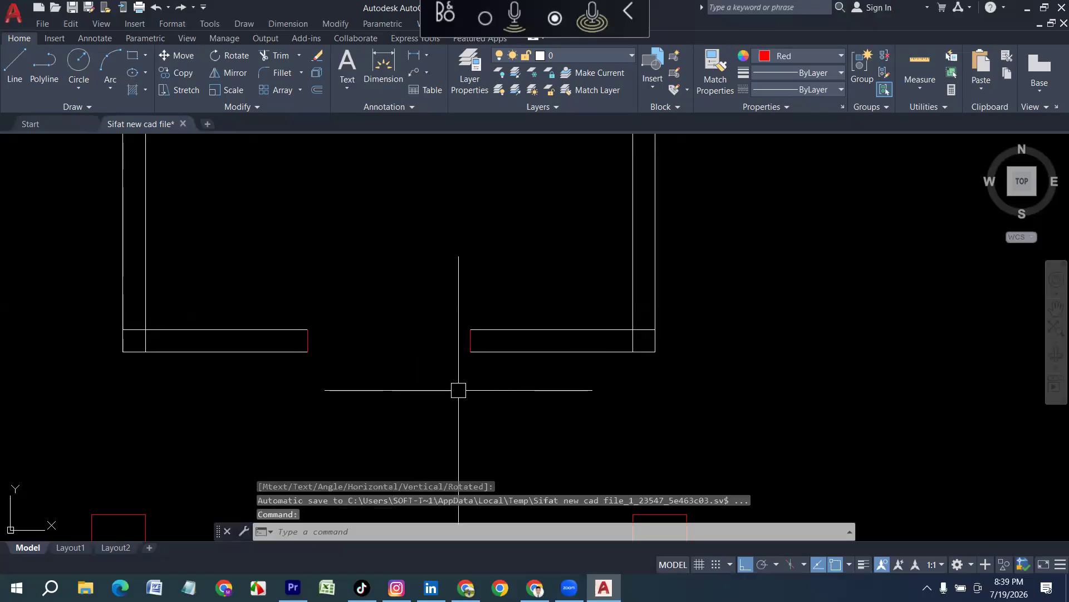
Match the properties of the white wall line onto both red jamb lines of the opening.
type("MA")
key("Return")
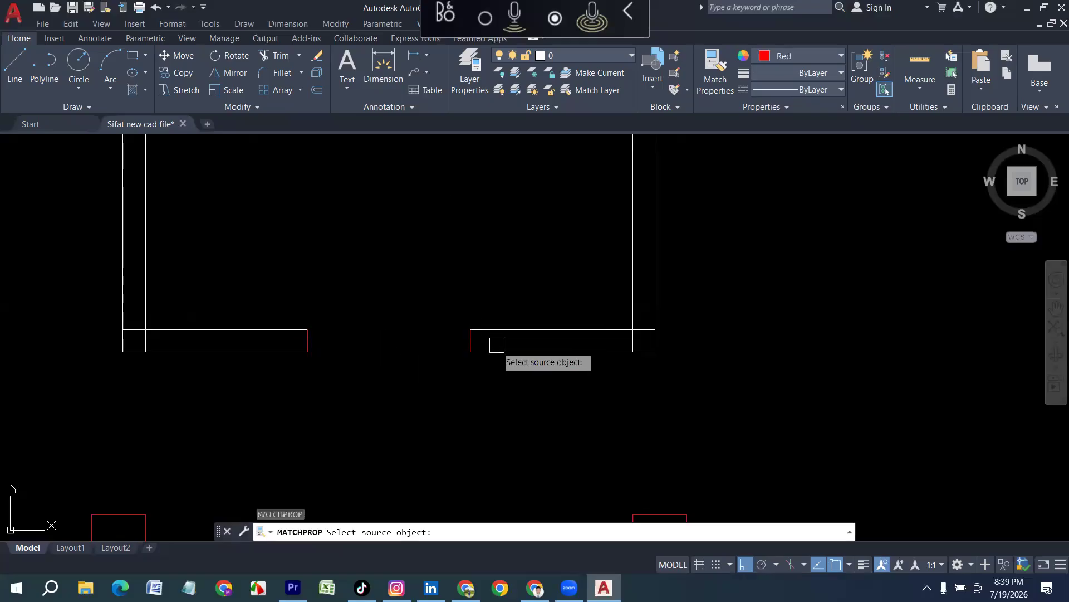
left_click(497, 351)
scroll(475, 333, "up", 2)
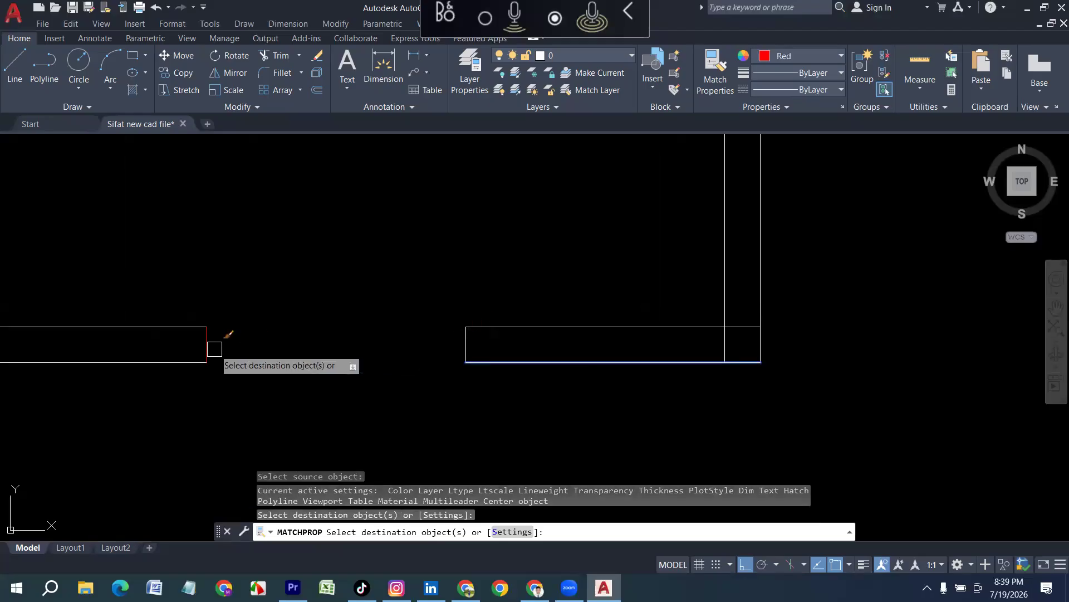
scroll(299, 359, "down", 3)
key("Escape")
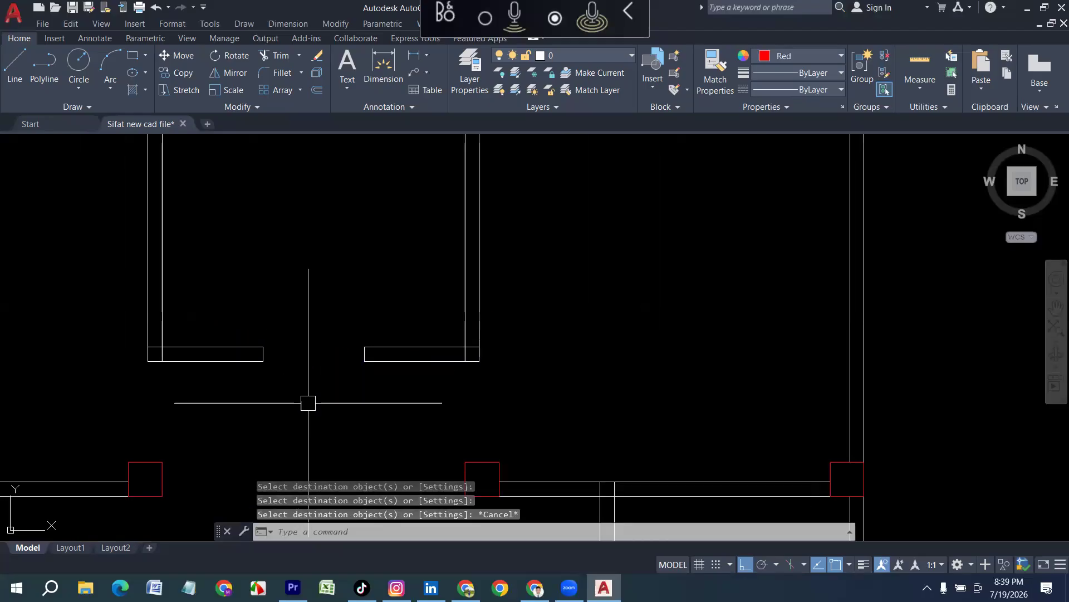
scroll(356, 369, "down", 2)
mouse_move(360, 430)
middle_mouse_down()
mouse_move(349, 310)
mouse_move(374, 313)
mouse_move(377, 264)
middle_mouse_up()
middle_click_drag(370, 366, 384, 329)
scroll(518, 310, "up", 2)
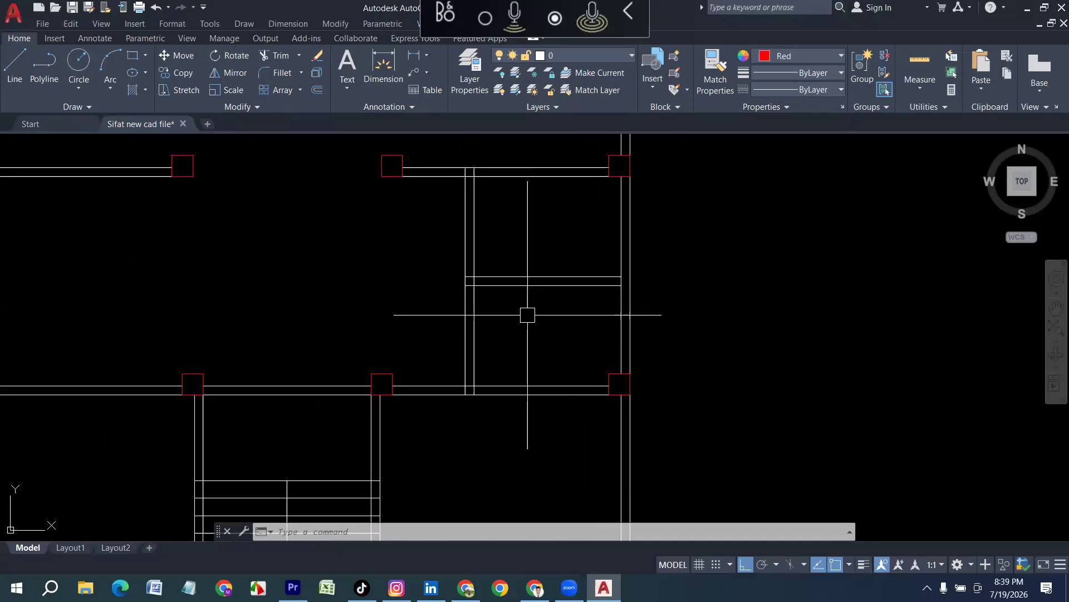
type("l")
key("Return")
key("Escape")
key("Escape")
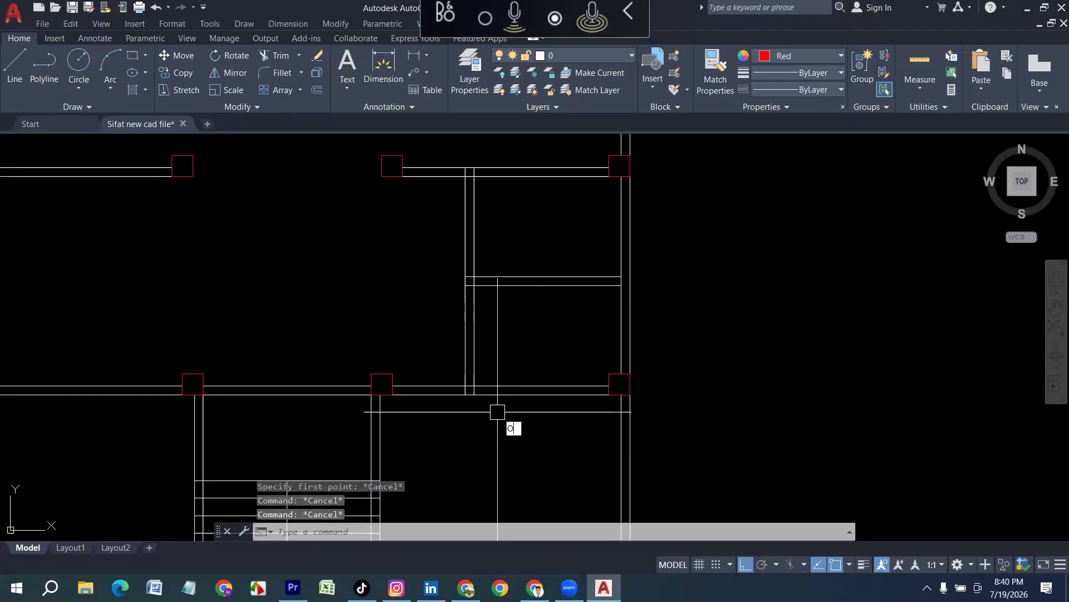
key("Return")
key("Escape")
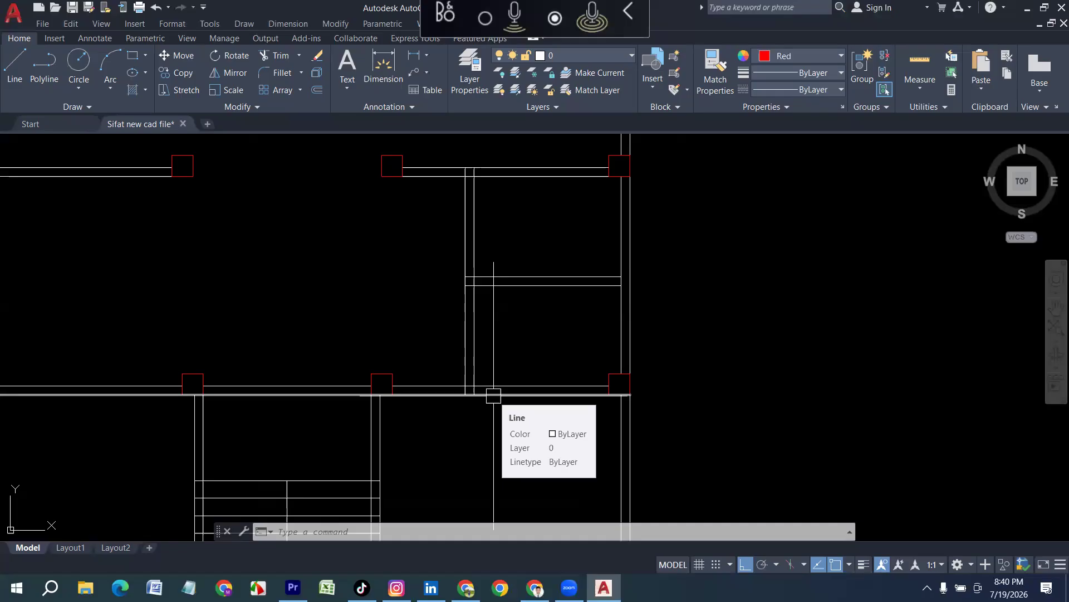
key("Escape")
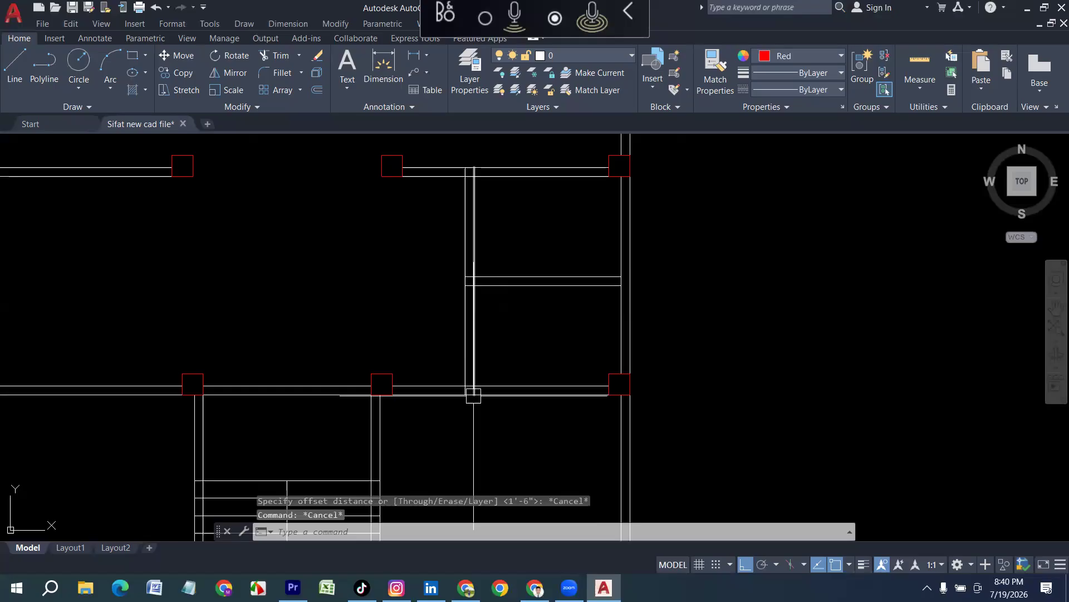
key("Escape")
scroll(497, 389, "up", 2)
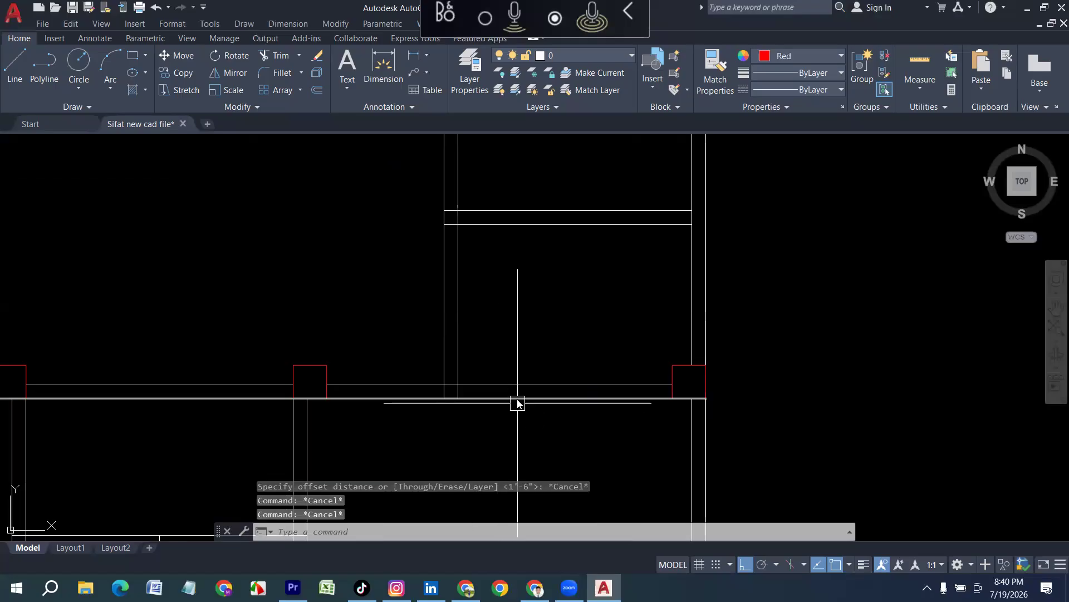
key("Return")
key("Escape")
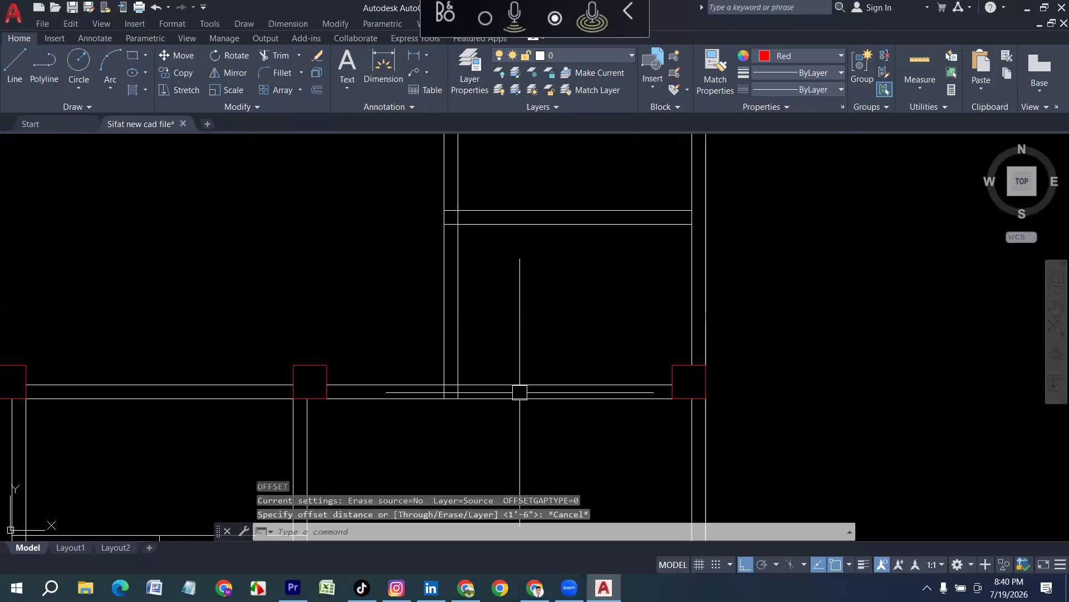
Offset the right-hand line of the small rooms' vertical partition by 30 inches to the right.
type("O")
key("Return")
type("3")
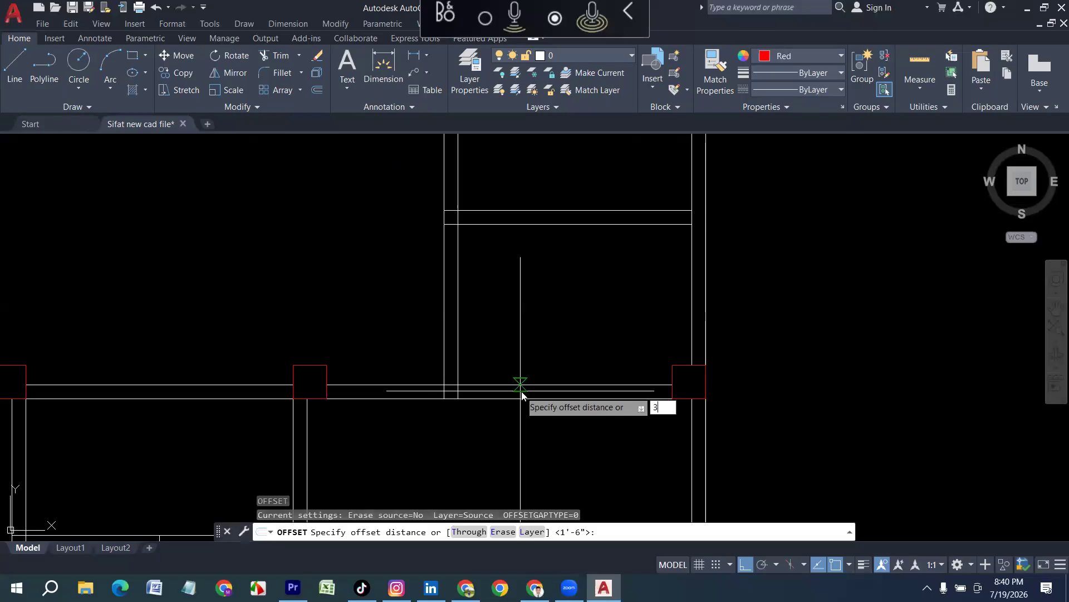
type("0")
key("Return")
left_click(458, 363)
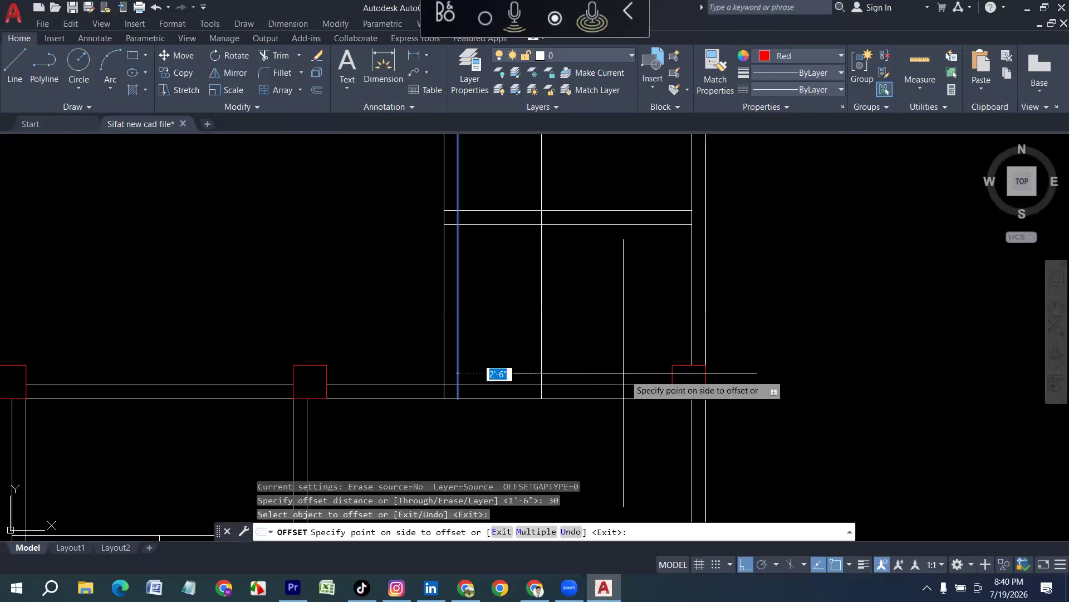
left_click(622, 372)
Offset the upper line of the wall dividing the two small rooms upward by the same 30 inches.
scroll(537, 429, "down", 5)
scroll(529, 418, "up", 5)
left_click(507, 309)
left_click(534, 267)
key("Escape")
scroll(518, 356, "down", 4)
scroll(535, 390, "down", 4)
scroll(426, 445, "up", 4)
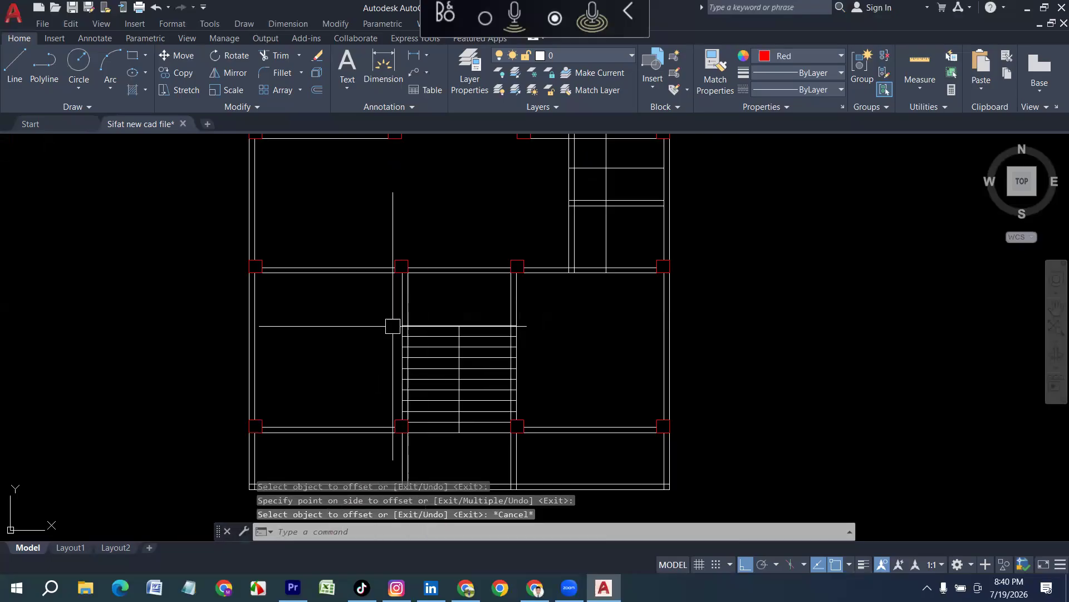
key("Escape")
key("Escape")
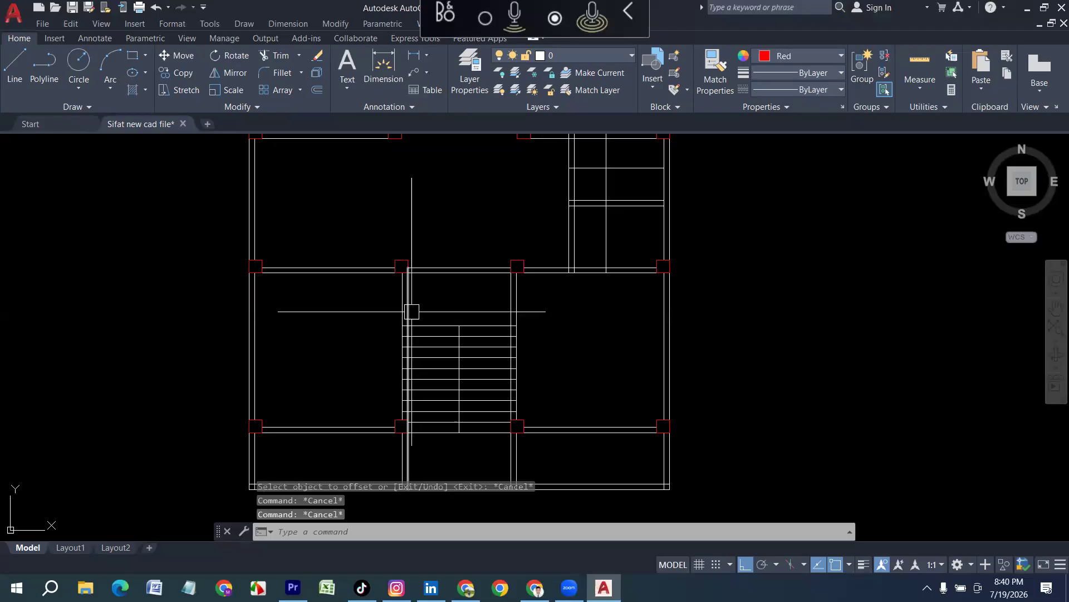
Offset the stairwell's left wall line by 3' to the left, into the adjoining room.
type("O")
key("Return")
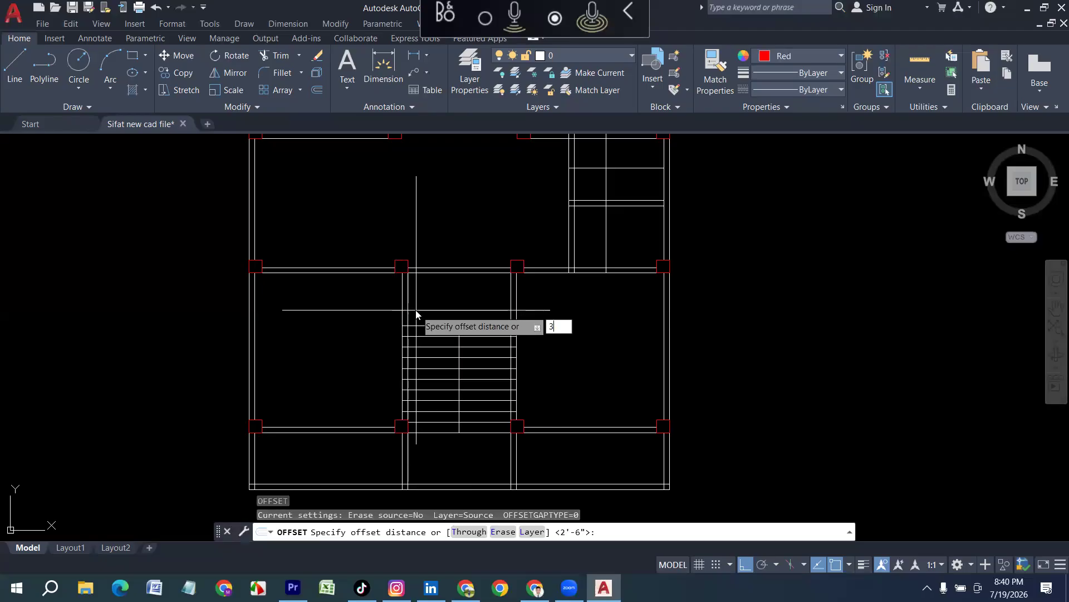
key("Return")
left_click(401, 304)
left_click(345, 316)
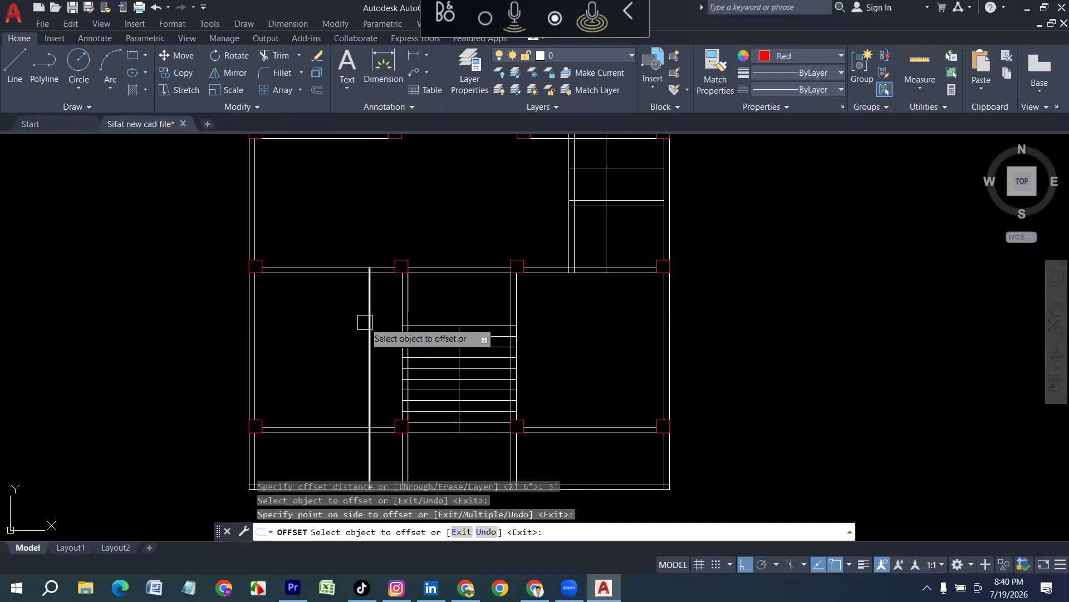
scroll(376, 326, "up", 2)
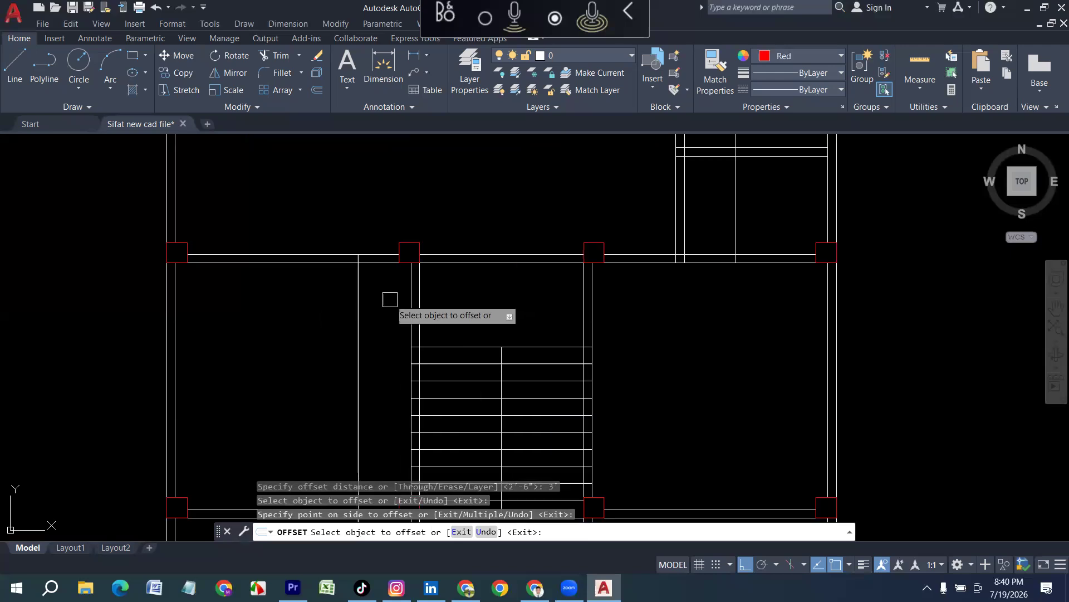
left_click(592, 306)
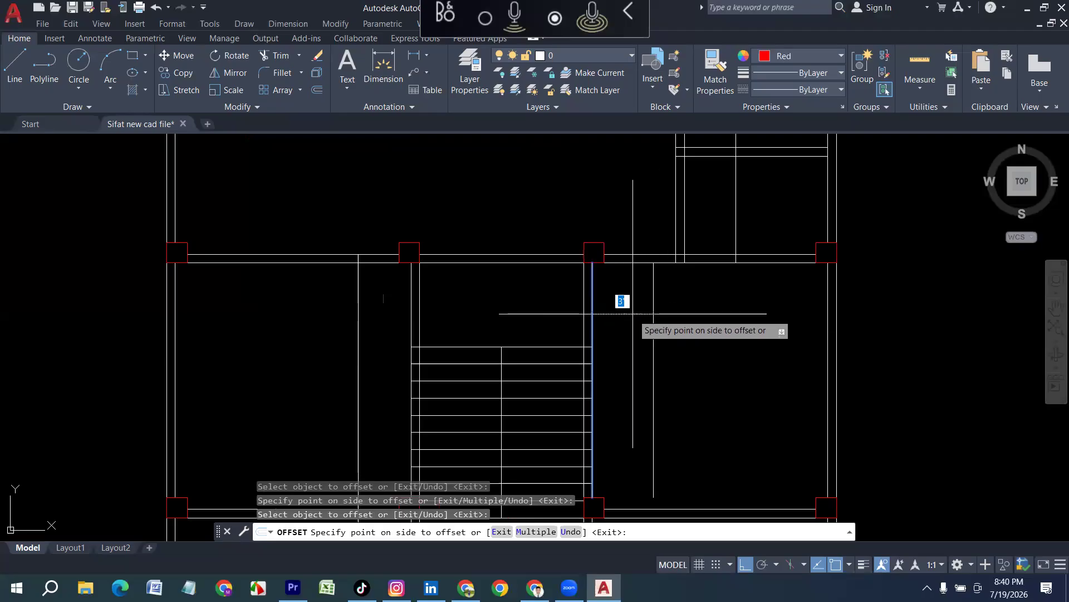
key("Escape")
scroll(362, 284, "up", 3)
key("Escape")
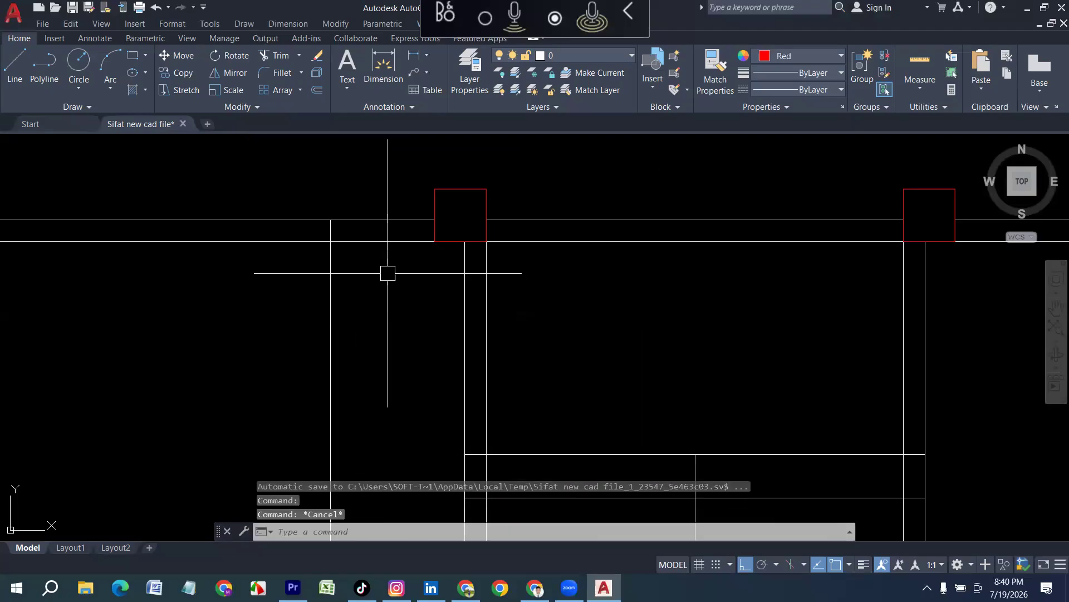
Measure the horizontal gap between the offset line and the column at the stairwell's upper-left corner.
type("DIMLI")
key("Return")
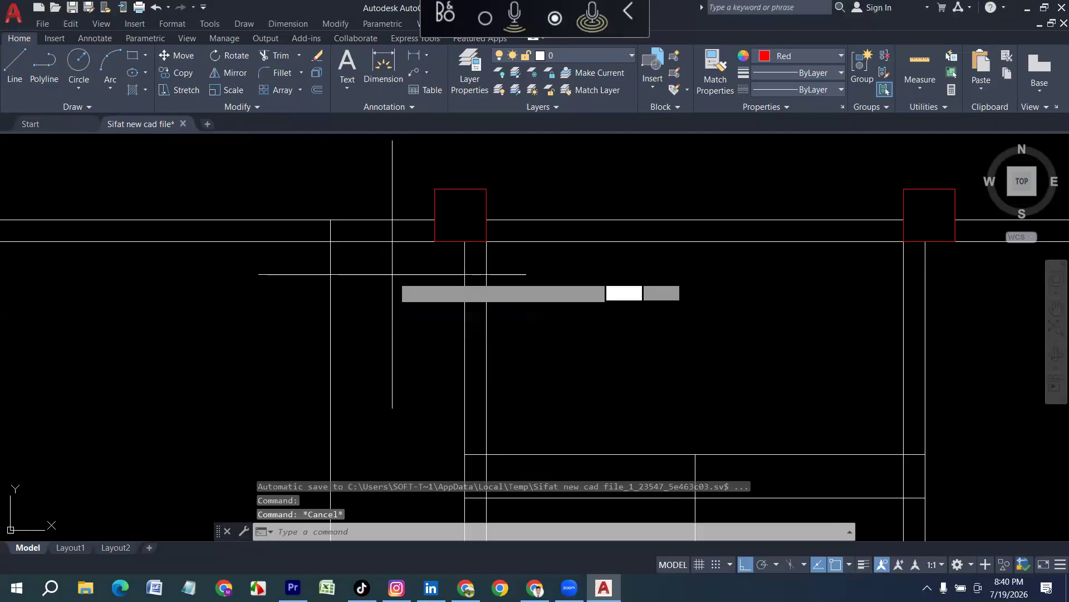
scroll(376, 215, "down", 3)
scroll(376, 215, "up", 6)
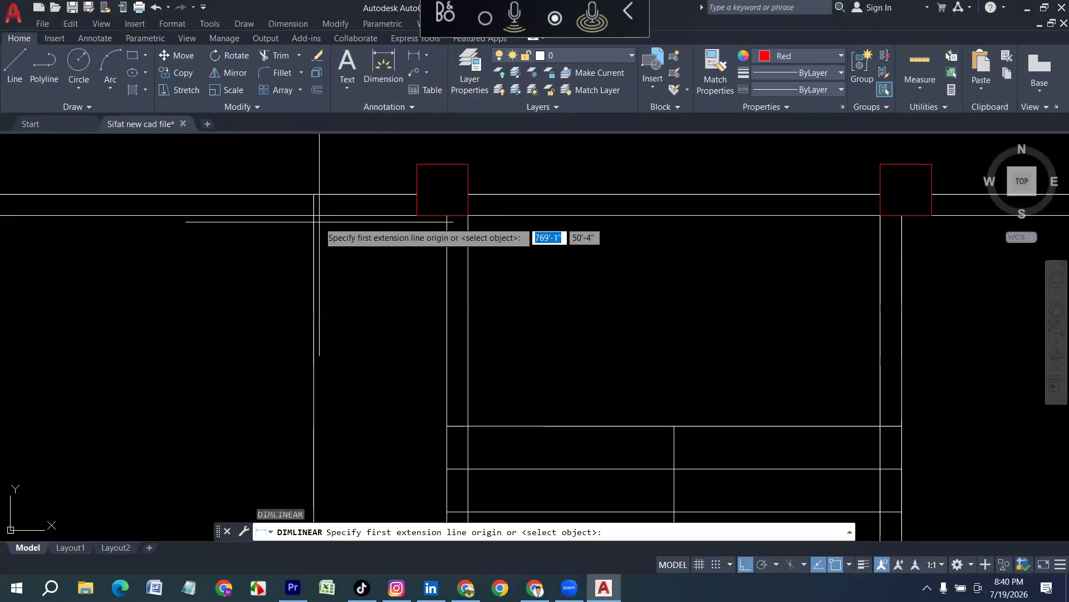
left_click(363, 215)
left_click(417, 216)
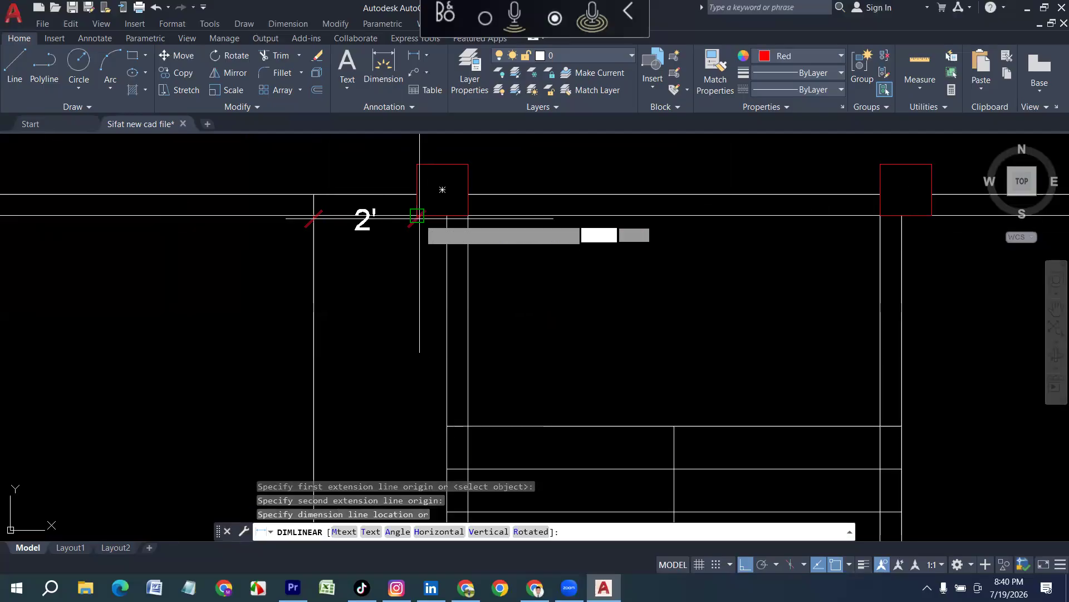
key("Escape")
Move the offset line left of the stairwell 1' farther to the left.
left_click(313, 278)
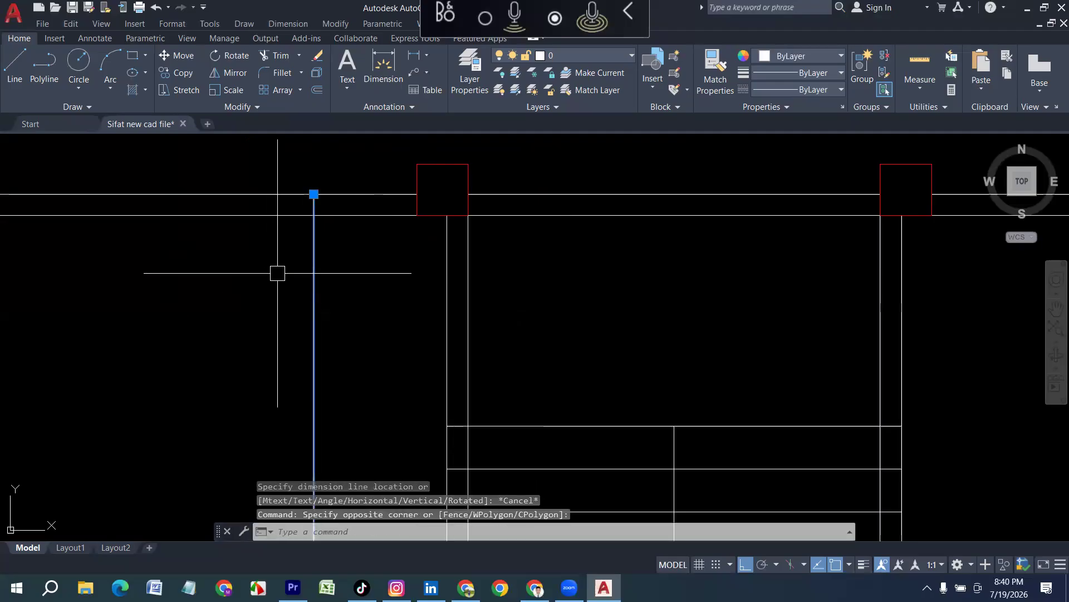
key("Return")
left_click(314, 193)
type("1'")
key("Return")
scroll(282, 231, "down", 6)
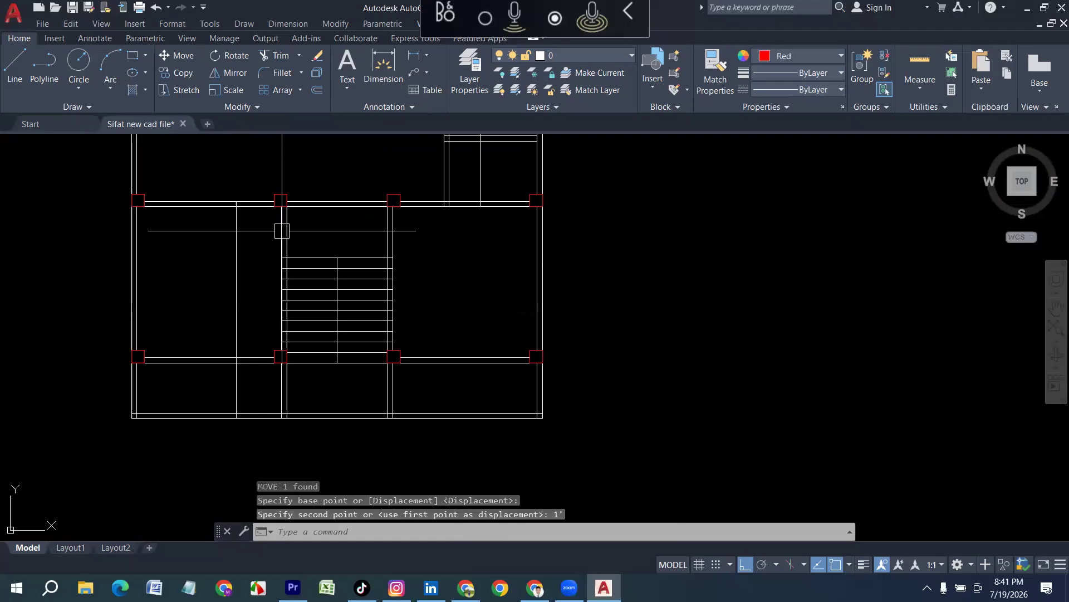
Mirror the moved line to the other side of the stairwell about the stair's vertical centre line, keeping the original.
left_click(237, 279)
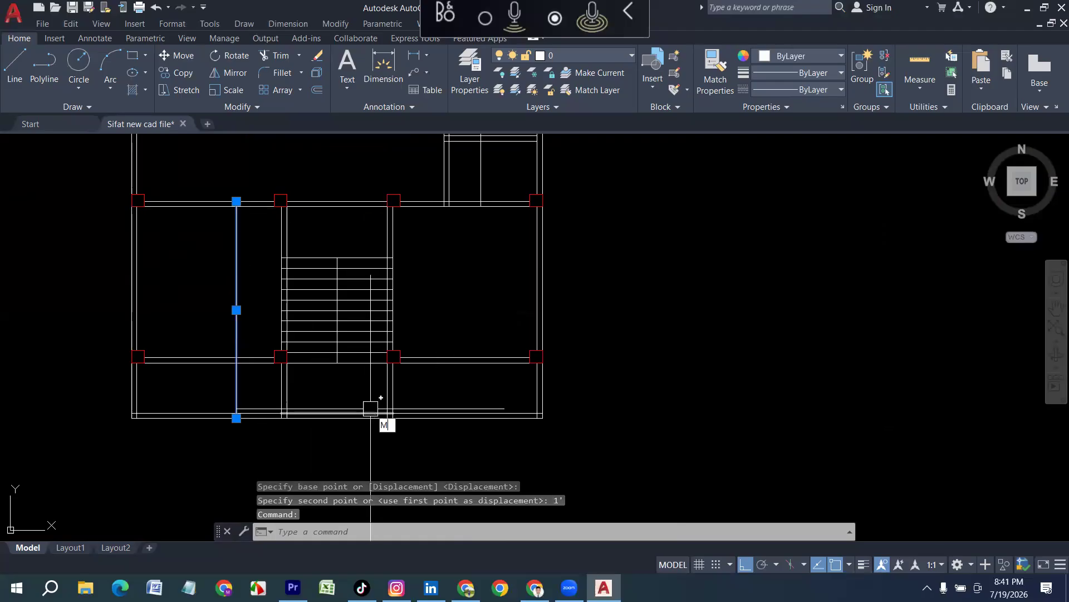
type("mi")
key("Return")
left_click(337, 417)
left_click(332, 457)
key("Return")
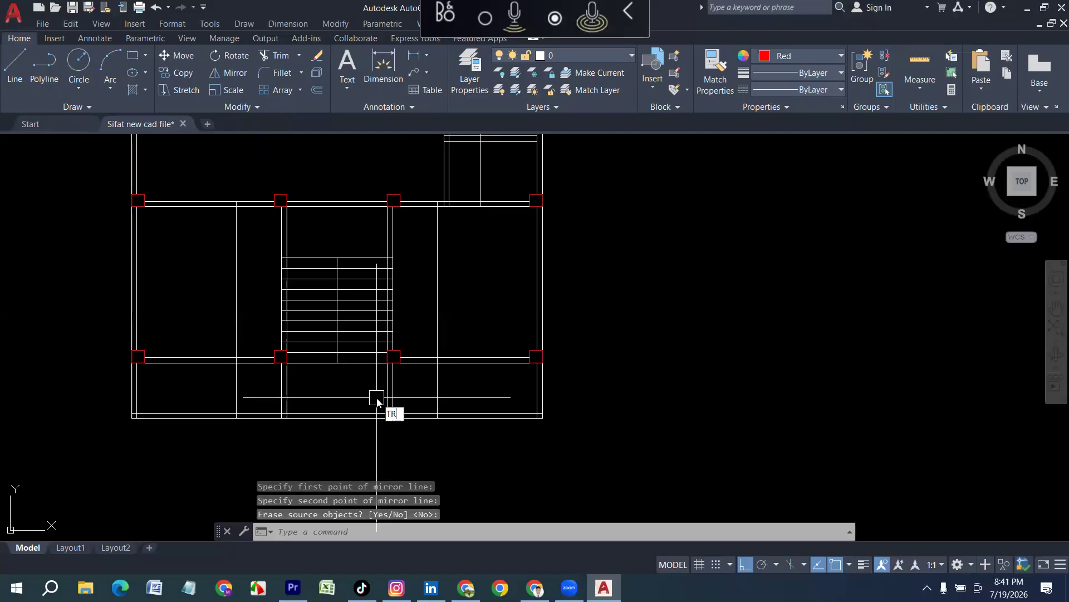
Trim the upper and lower walls right of the stairwell between the columns and the mirrored line to cut two door openings.
key("Return")
left_click_drag(418, 385, 423, 223)
scroll(423, 220, "up", 2)
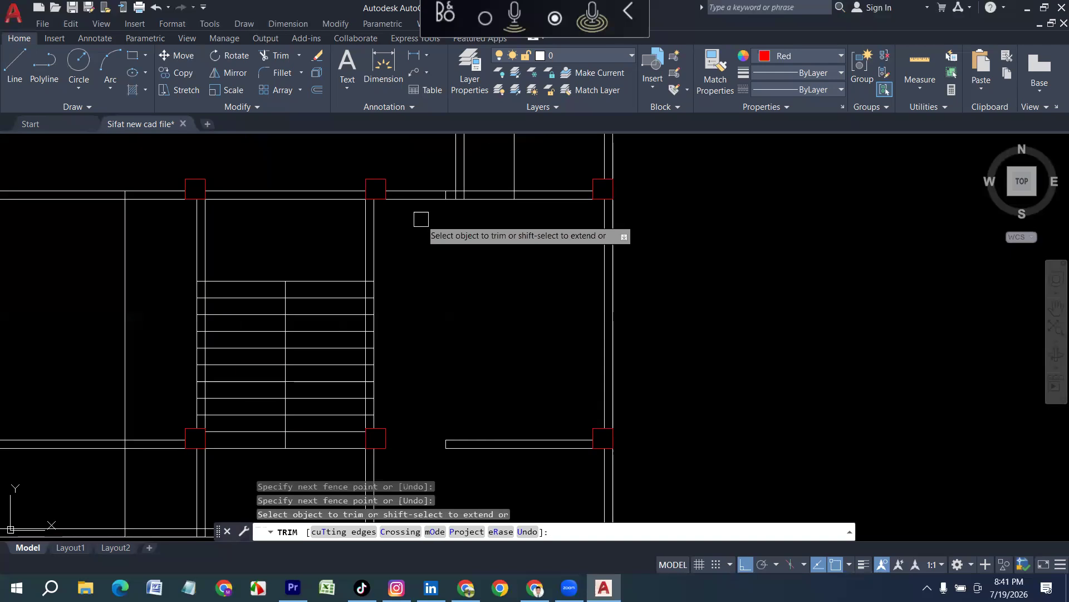
scroll(422, 217, "up", 2)
scroll(427, 292, "down", 4)
scroll(256, 283, "up", 2)
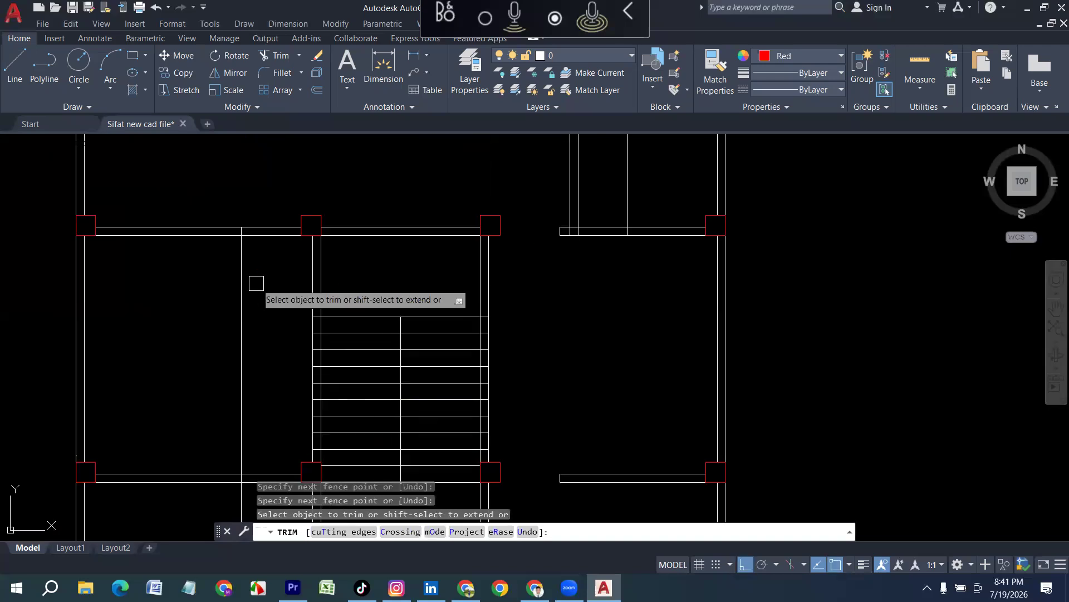
Trim the upper and lower walls left of the stairwell between the offset line and the columns to cut two door openings.
middle_click_drag(263, 447, 274, 335)
mouse_move(284, 390)
left_mouse_down()
mouse_move(284, 321)
mouse_move(237, 403)
left_mouse_up()
left_click_drag(268, 308, 239, 328)
scroll(253, 365, "down", 3)
scroll(263, 282, "up", 3)
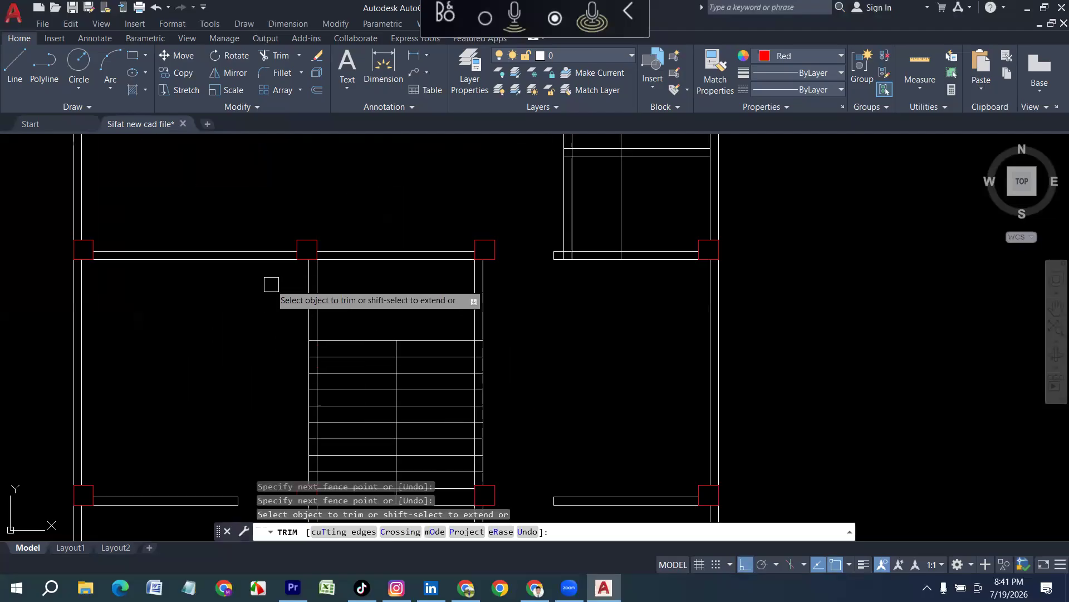
key("ctrl+z")
scroll(260, 333, "down", 4)
scroll(261, 286, "up", 4)
mouse_move(277, 237)
left_mouse_down()
mouse_move(284, 326)
mouse_move(212, 309)
left_mouse_up()
scroll(244, 251, "down", 4)
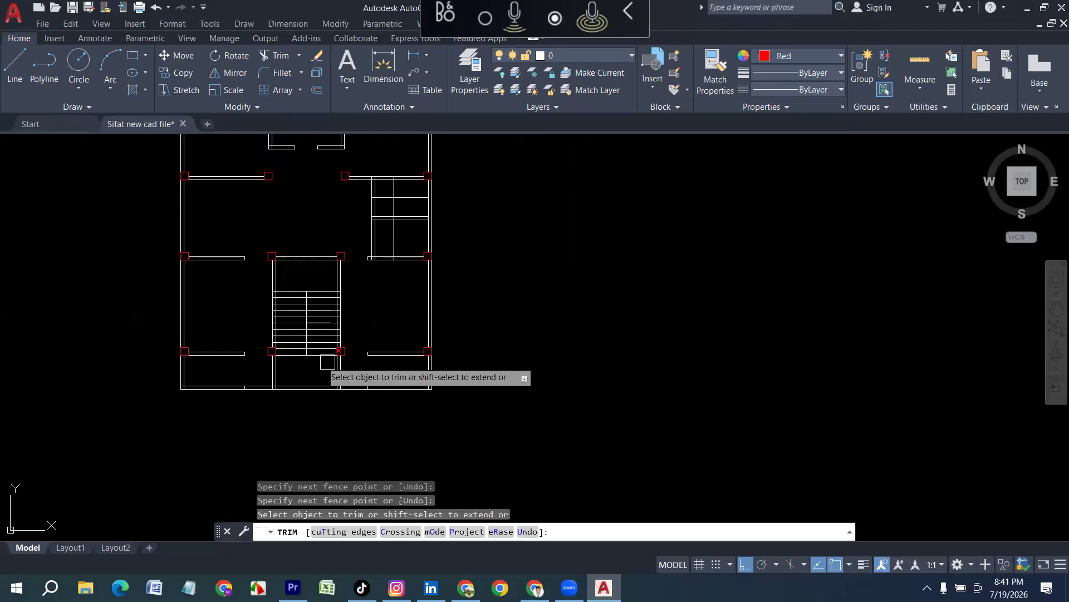
Trim the wall right of the stairwell's upper end between the partition wall and the vertical guide line to cut a door opening.
scroll(391, 328, "up", 3)
mouse_move(363, 315)
middle_mouse_down()
mouse_move(374, 424)
mouse_move(396, 301)
middle_mouse_up()
scroll(394, 229, "up", 4)
left_click(398, 381)
left_click(405, 333)
key("Return")
Trim the partition wall between the horizontal guide lines to open the upper small room, remove the leftover guide lines, and save the drawing.
scroll(412, 281, "down", 4)
scroll(422, 276, "up", 2)
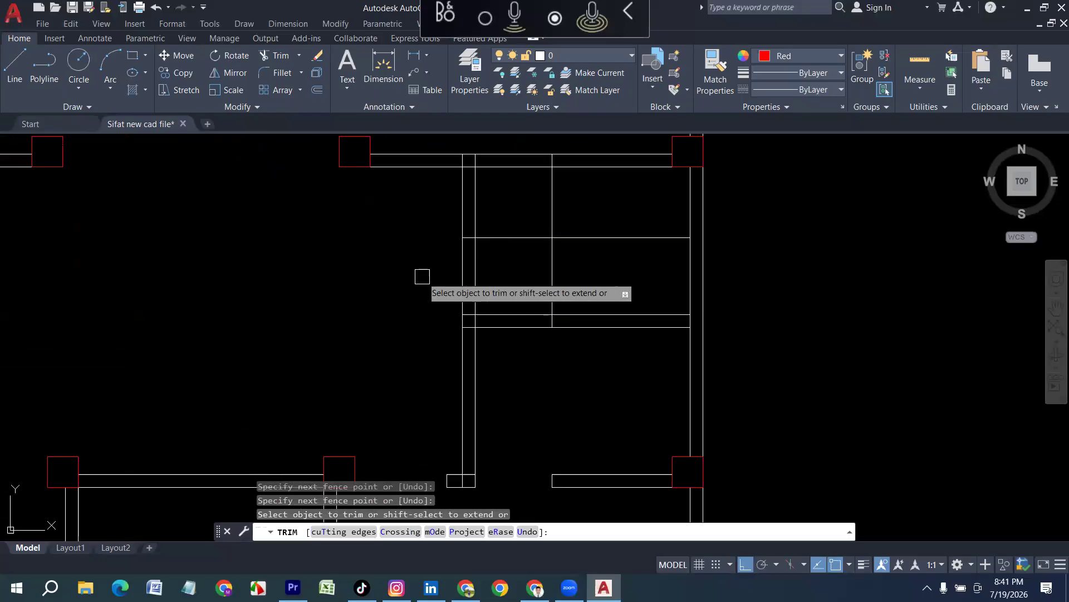
left_click(548, 196)
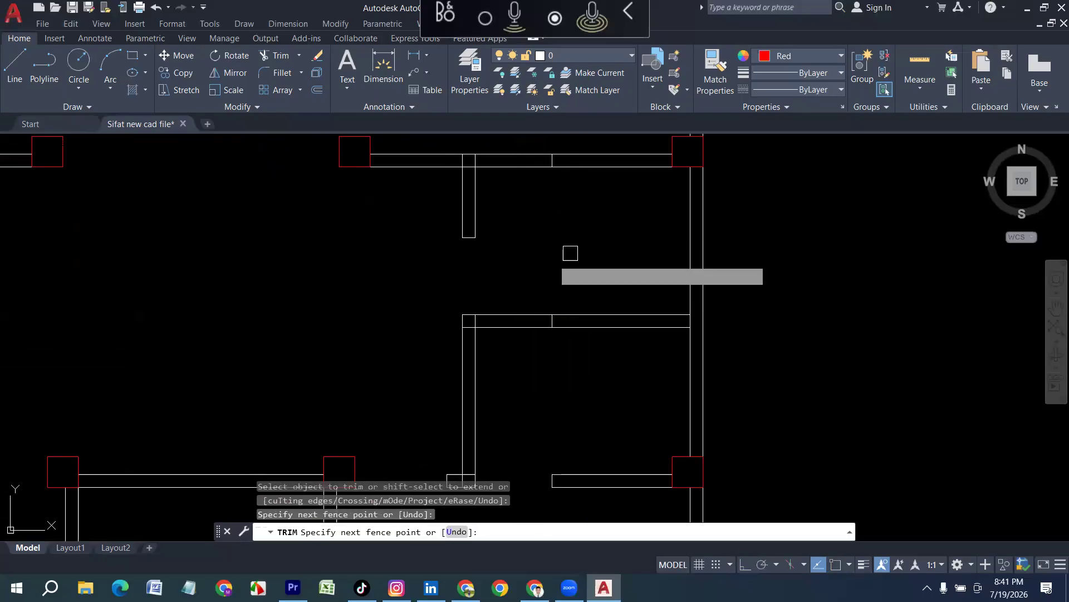
scroll(469, 244, "down", 6)
middle_click_drag(588, 279, 609, 358)
key("Escape")
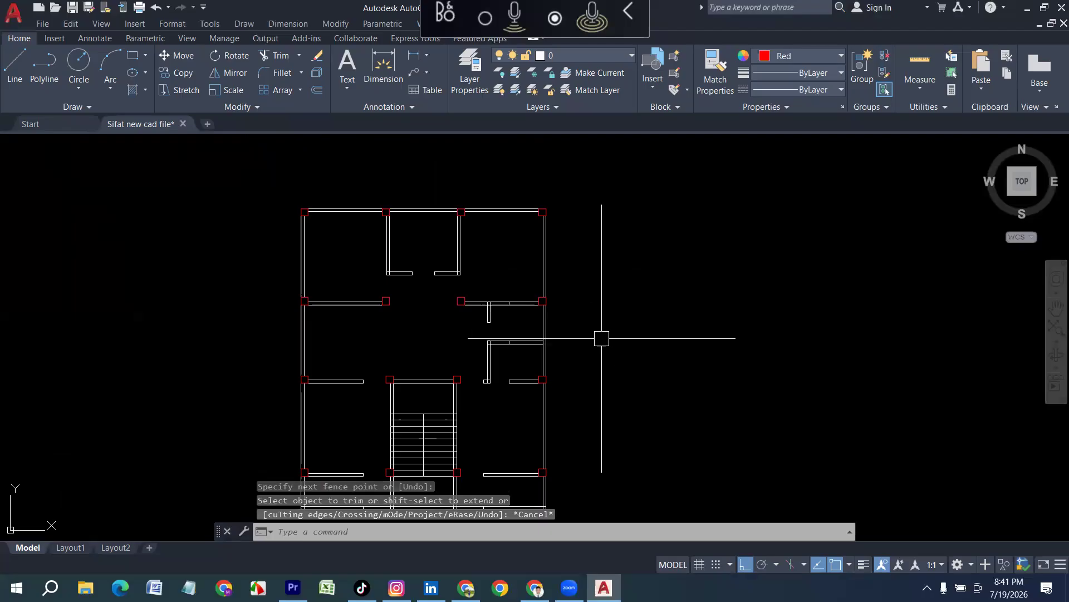
key("ctrl+s")
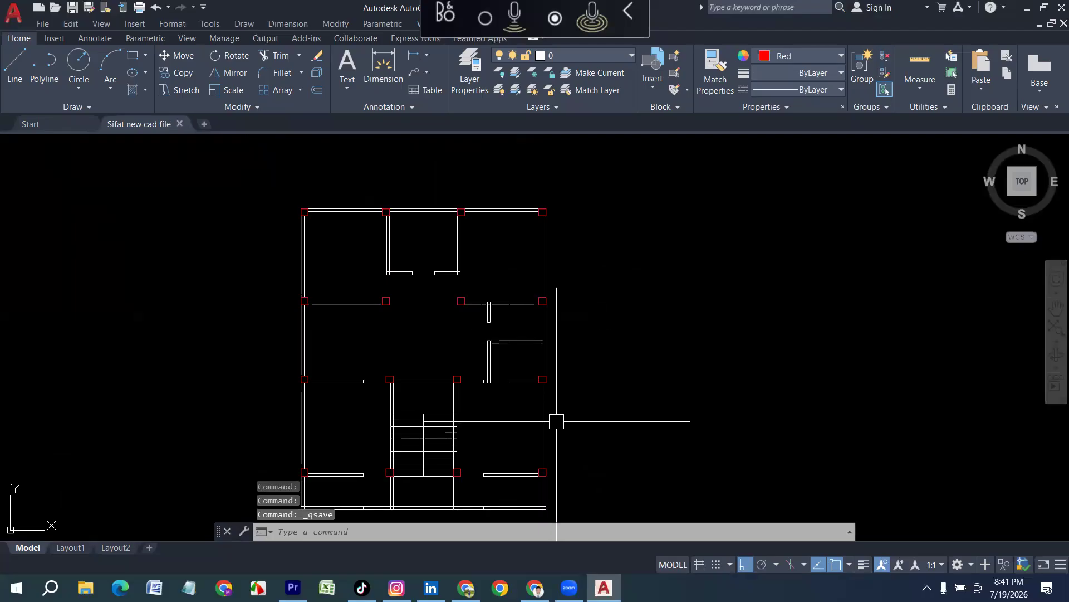
Trim the overlapping wall lines at the two lower corners of the top middle room.
scroll(513, 351, "up", 4)
scroll(507, 379, "down", 4)
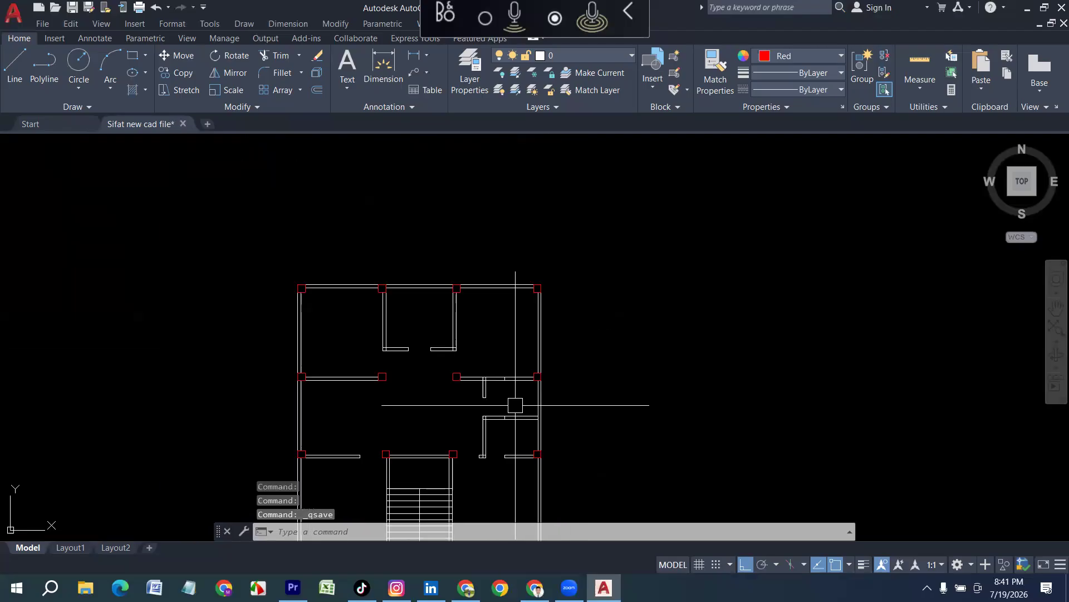
scroll(440, 314, "up", 7)
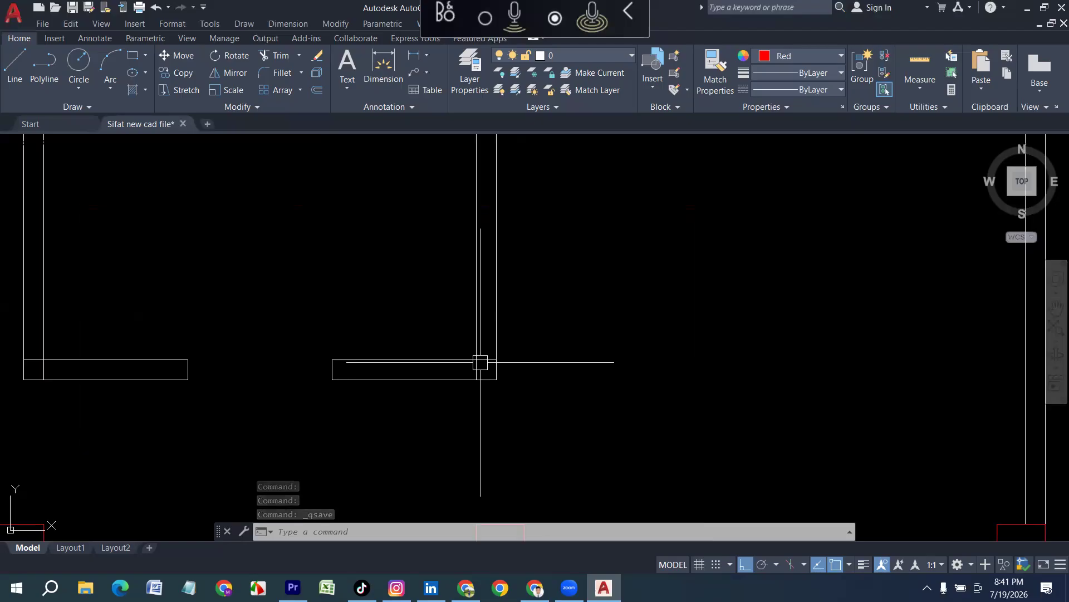
type("t or")
key("Return")
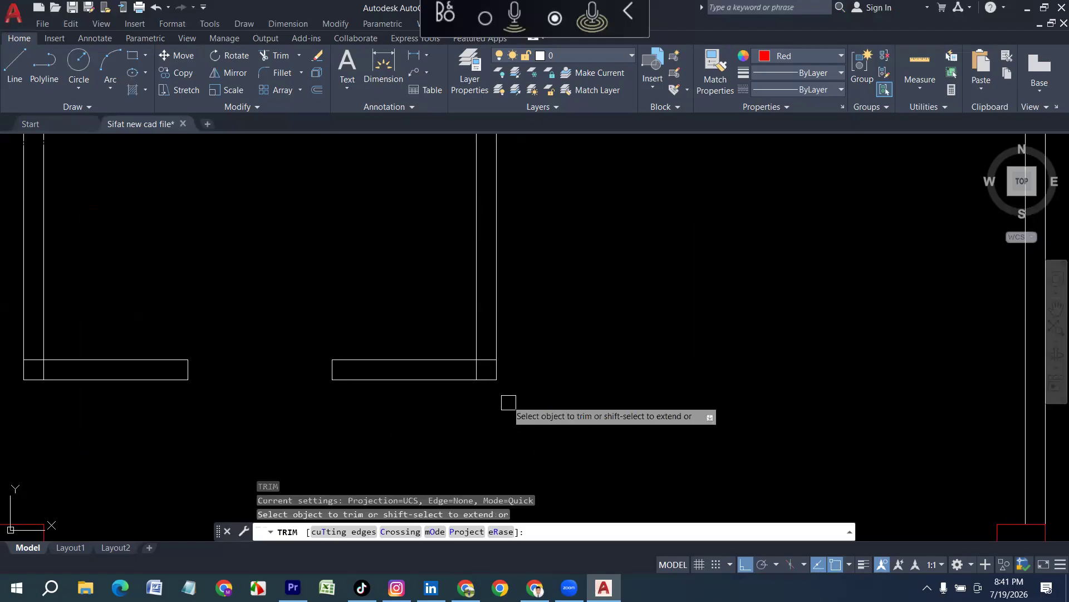
scroll(496, 356, "up", 3)
left_click(415, 354)
scroll(483, 340, "down", 8)
scroll(284, 341, "up", 10)
left_click_drag(363, 375, 322, 348)
key("Return")
Trim the overlapping wall lines and guide line stubs where the small right-hand rooms' partition walls meet the other walls.
scroll(395, 361, "down", 5)
scroll(491, 349, "up", 6)
scroll(525, 326, "up", 4)
left_click_drag(365, 308, 159, 312)
middle_click_drag(28, 311, 470, 333)
mouse_move(453, 330)
left_mouse_down()
mouse_move(271, 345)
mouse_move(267, 383)
left_mouse_up()
scroll(358, 301, "down", 4)
scroll(625, 342, "up", 4)
mouse_move(712, 333)
left_mouse_down()
mouse_move(349, 329)
mouse_move(289, 368)
left_mouse_up()
Trim the overlapping lines at the lower end of the small right-hand room's partition wall, beside the door opening.
scroll(623, 338, "down", 5)
scroll(530, 333, "up", 5)
scroll(386, 249, "down", 5)
scroll(387, 295, "up", 1)
scroll(368, 311, "up", 10)
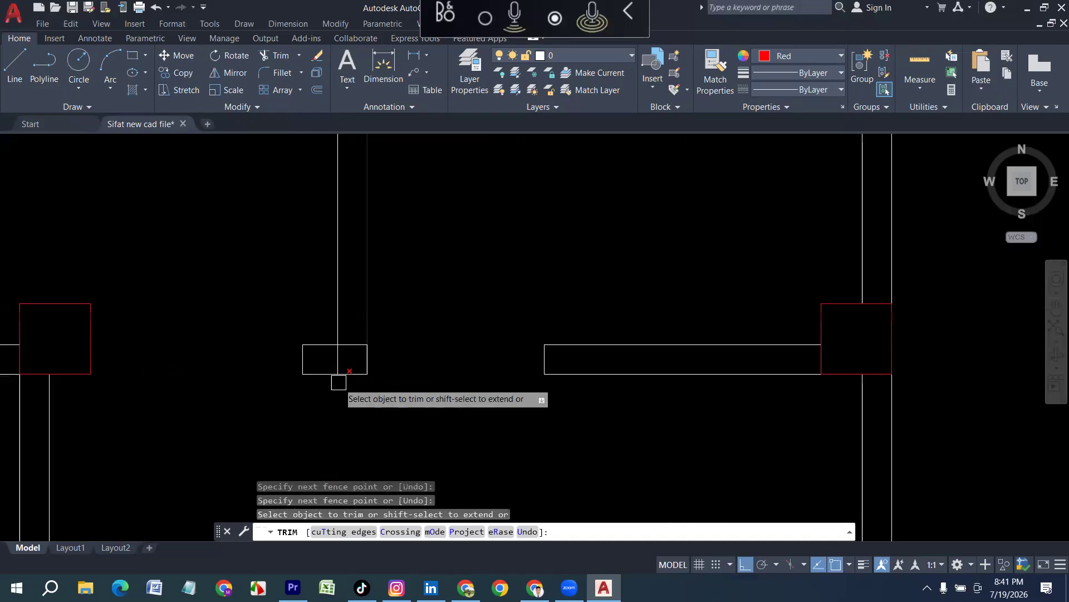
left_click_drag(373, 203, 289, 284)
Trim the crossing lines and guide stub along the right half of the plan's bottom wall, including the lower-right corner.
scroll(311, 307, "down", 8)
middle_click_drag(489, 384, 516, 210)
scroll(519, 210, "down", 4)
scroll(527, 361, "up", 2)
scroll(531, 358, "up", 8)
mouse_move(540, 284)
left_mouse_down()
mouse_move(487, 355)
mouse_move(171, 363)
mouse_move(193, 313)
left_mouse_up()
scroll(701, 367, "down", 6)
scroll(430, 358, "up", 4)
scroll(450, 280, "down", 7)
scroll(377, 298, "up", 6)
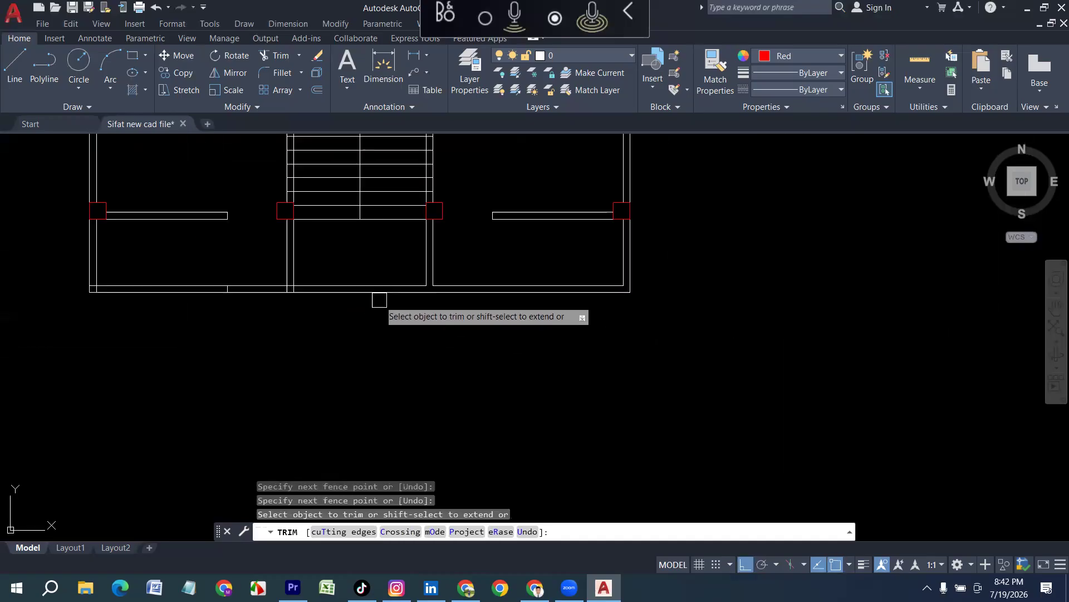
Trim the crossing lines and guide stub along the left half of the bottom wall, including the lower-left corner.
scroll(249, 273, "down", 6)
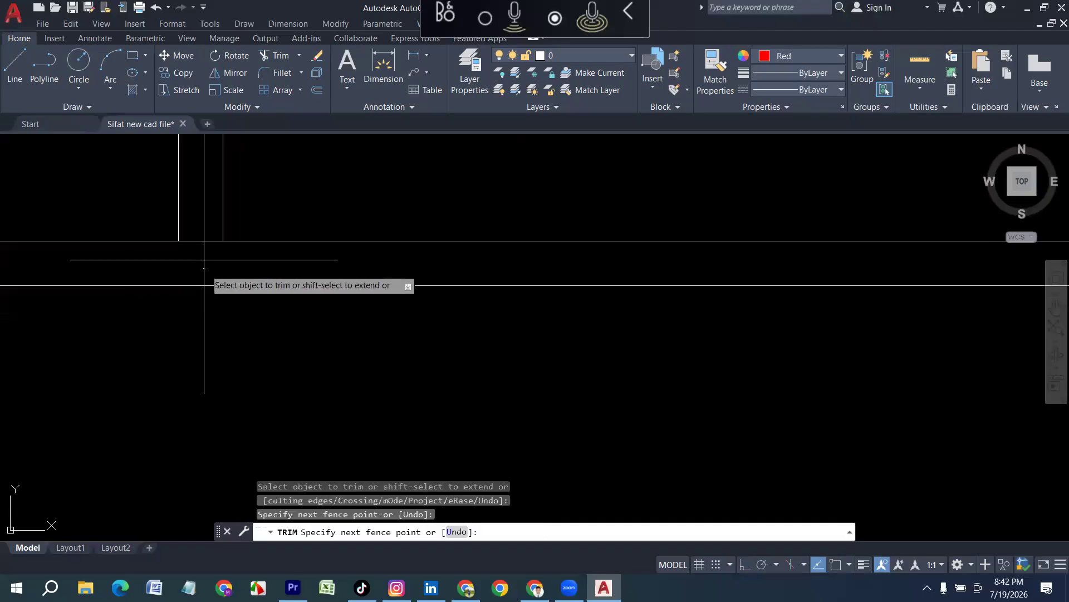
left_click_drag(329, 359, 398, 357)
scroll(498, 412, "down", 4)
scroll(391, 397, "up", 3)
scroll(439, 422, "up", 2)
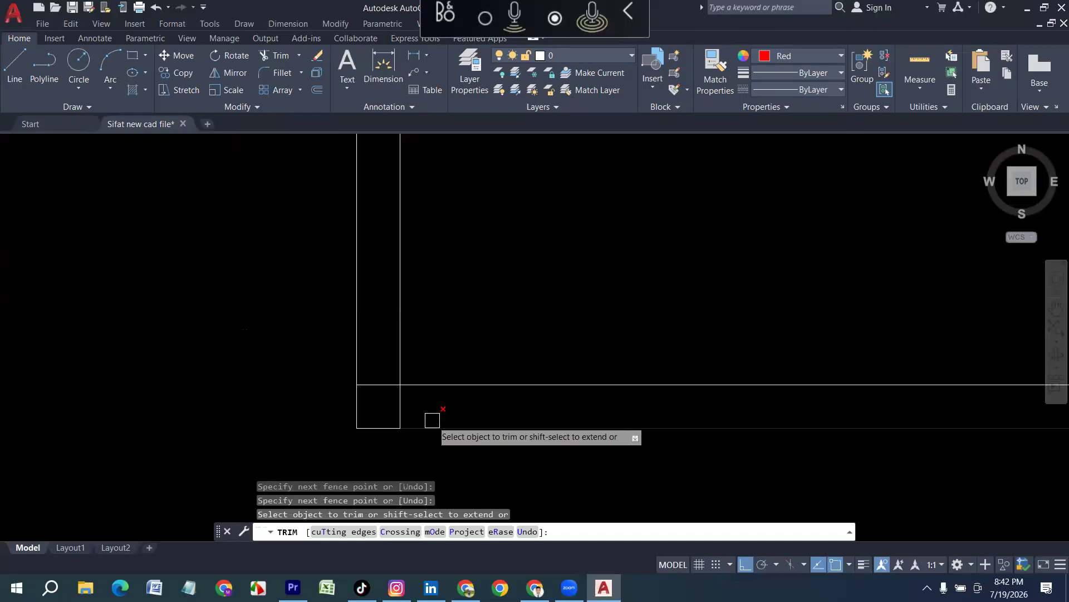
left_click_drag(415, 406, 361, 349)
scroll(354, 467, "down", 4)
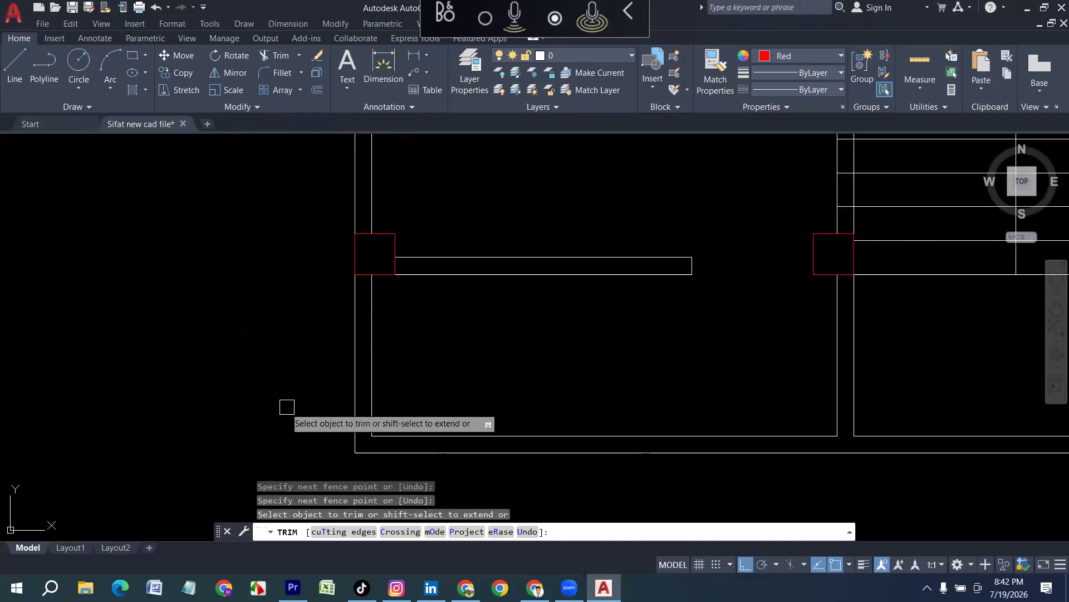
Trim the stair tread lines that run into the stairwell's left wall.
scroll(287, 407, "down", 6)
scroll(351, 285, "up", 3)
scroll(353, 359, "down", 2)
scroll(379, 365, "up", 1)
scroll(378, 365, "up", 5)
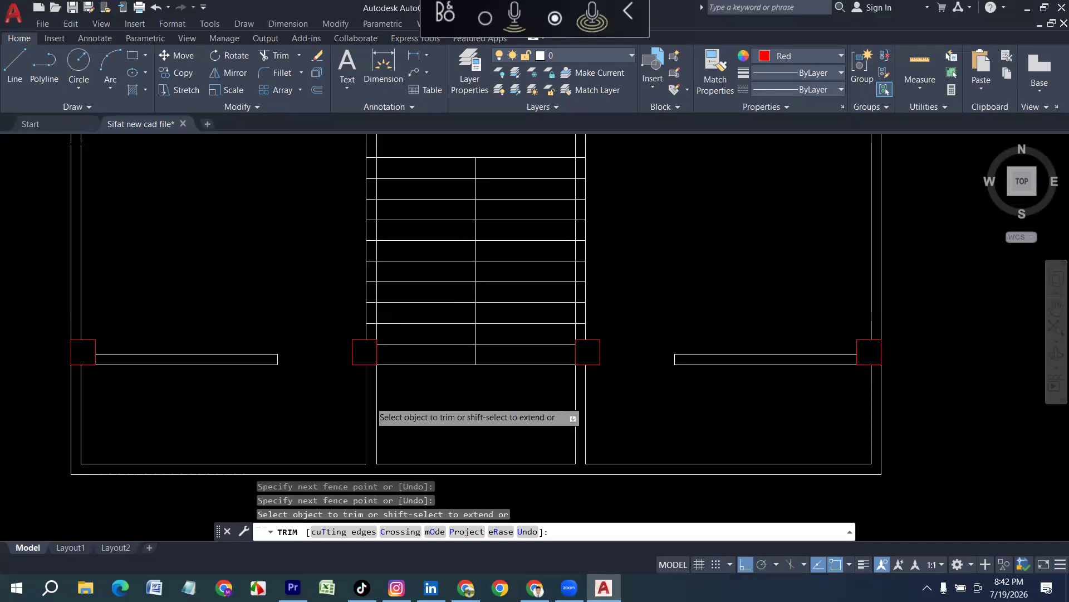
left_click(369, 289)
scroll(368, 301, "down", 5)
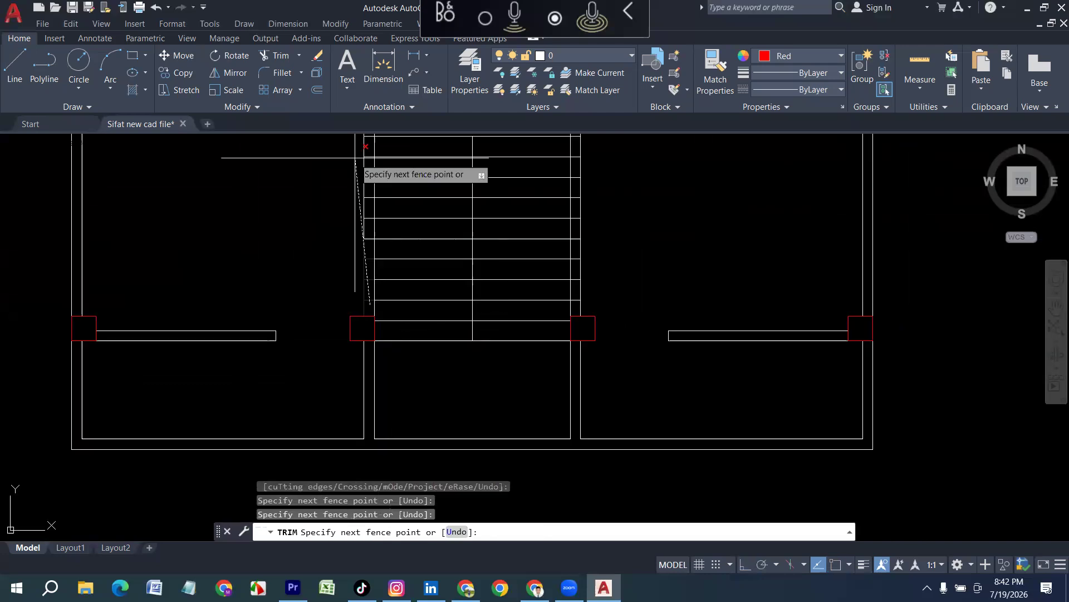
middle_click_drag(355, 159, 357, 321)
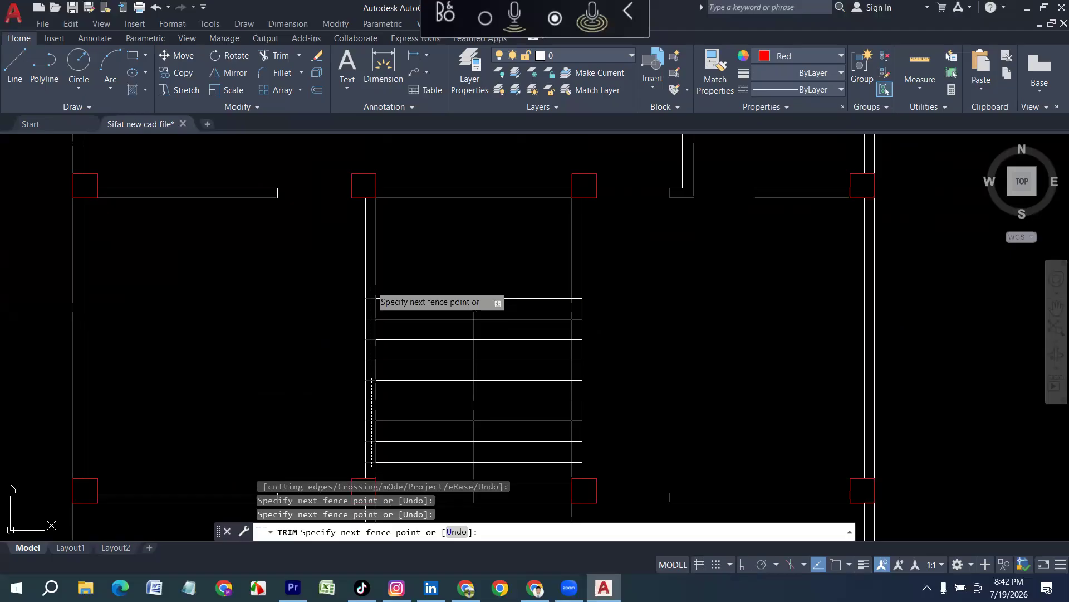
key("Return")
Trim the stair tread lines that run into the stairwell's right wall and end the trimming.
scroll(546, 311, "down", 3)
scroll(509, 334, "up", 6)
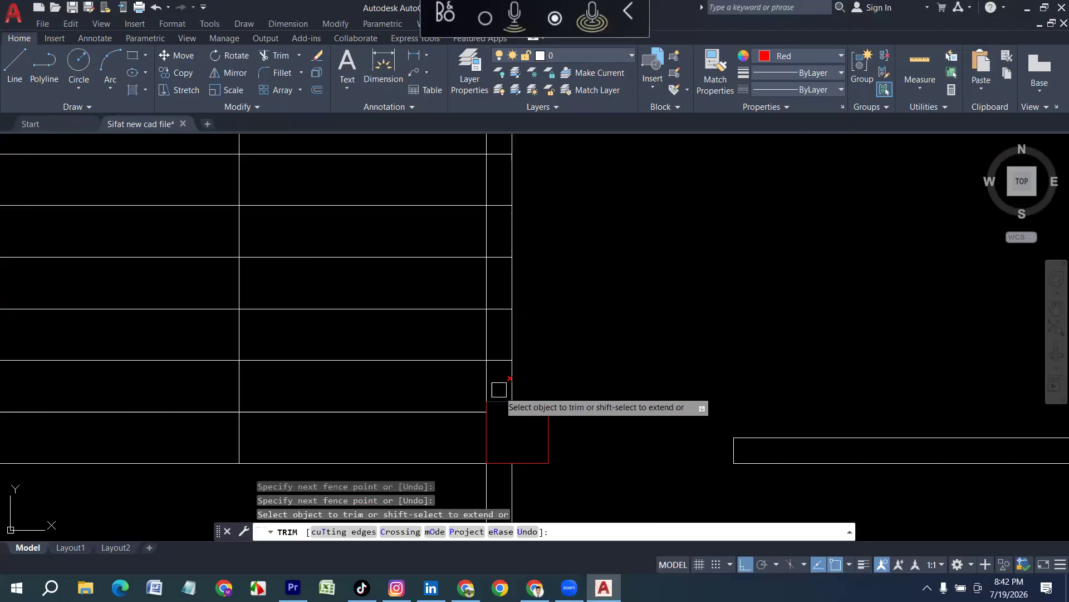
left_click(499, 389)
scroll(501, 335, "down", 3)
scroll(502, 234, "up", 1)
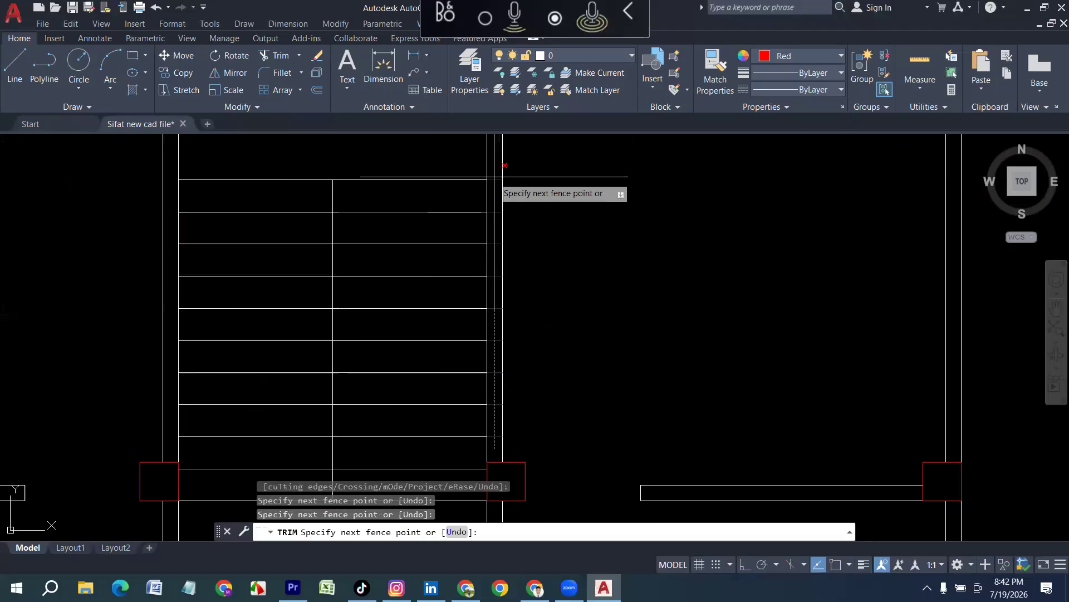
key("Return")
scroll(596, 341, "down", 4)
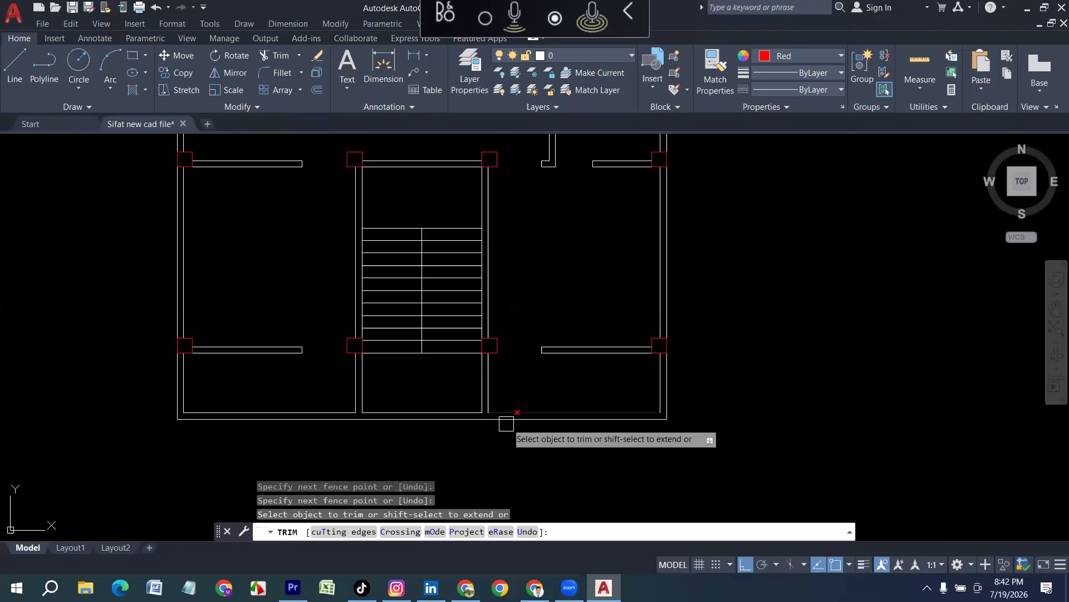
key("Escape")
scroll(439, 440, "down", 3)
scroll(549, 224, "up", 1)
middle_click_drag(473, 138, 509, 334)
scroll(501, 334, "up", 4)
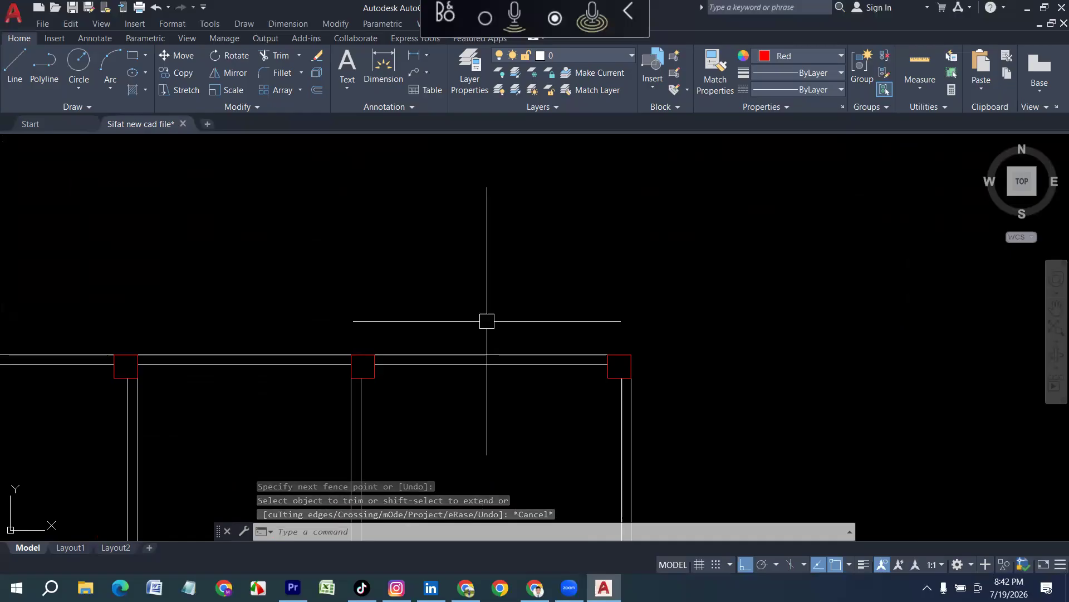
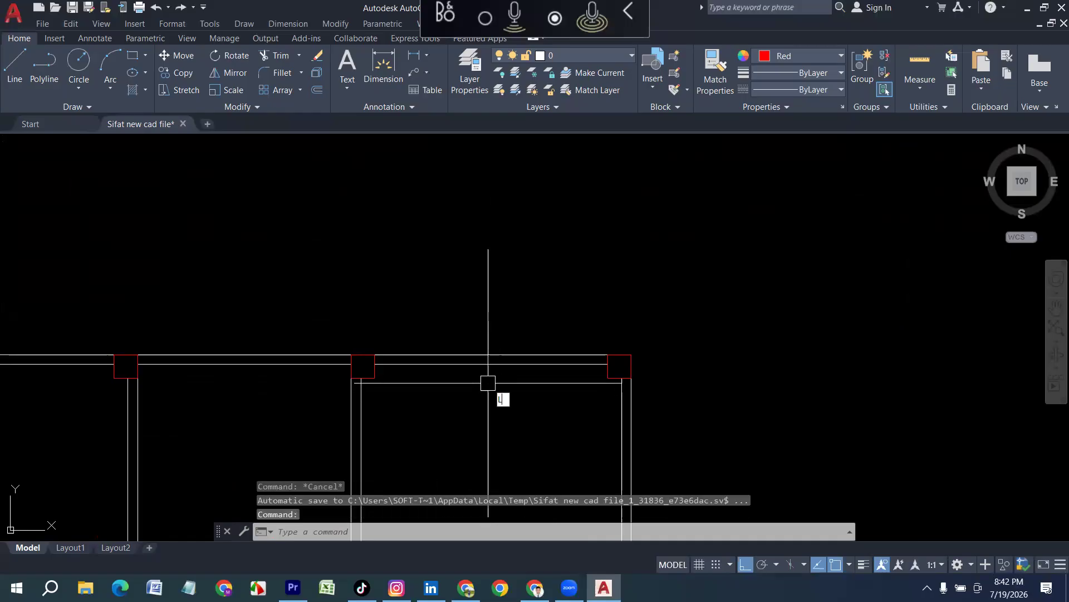
key("Return")
left_click(491, 363)
left_click(493, 242)
key("Return")
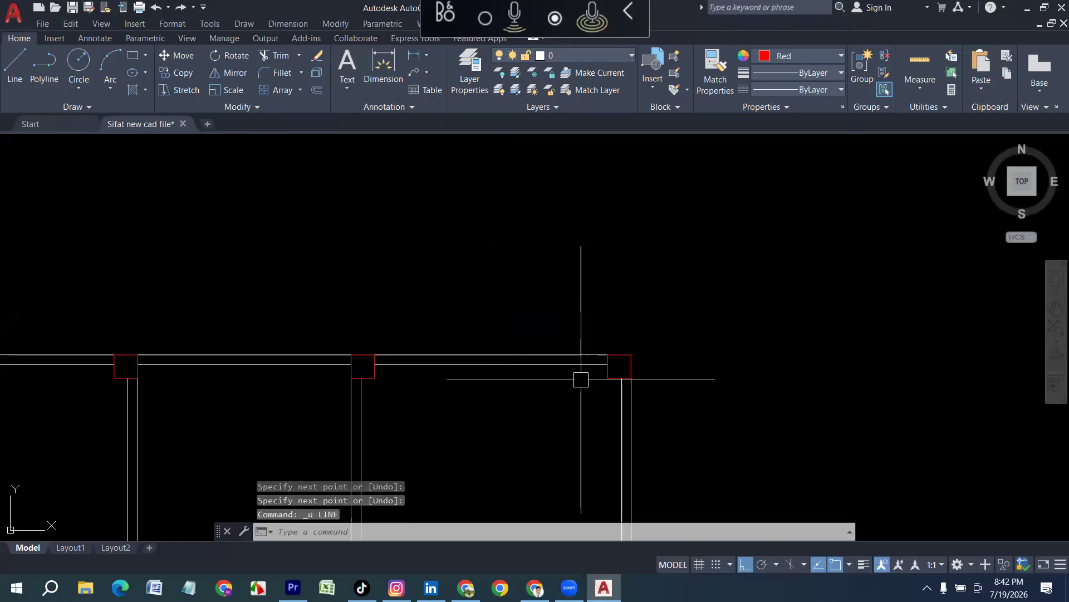
Set the object colour to Blue and draw a vertical line upward from the midpoint of the top-right room's outer top wall.
left_click(777, 56)
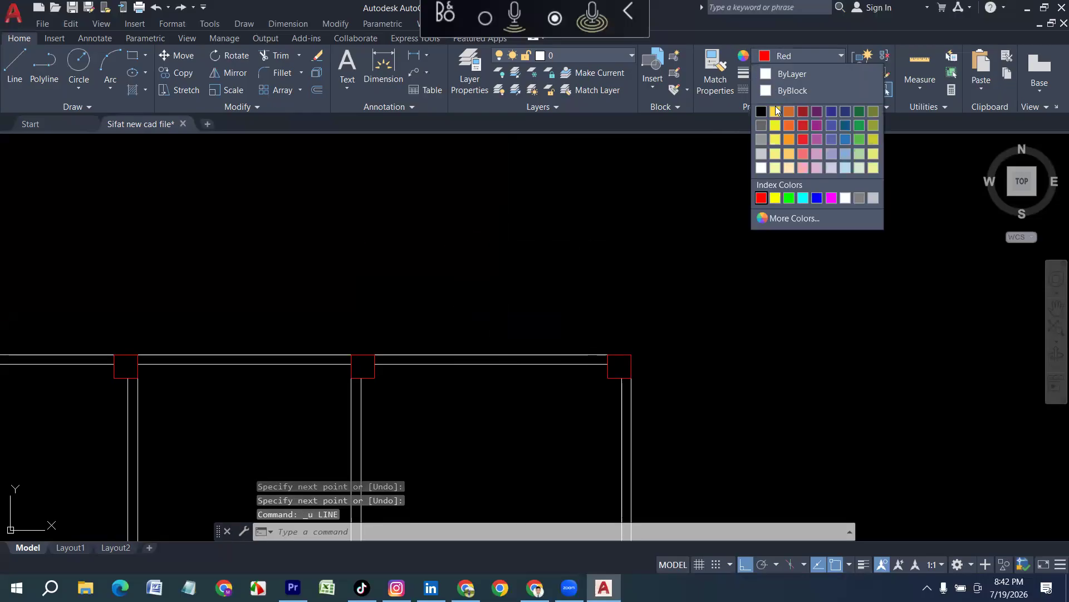
left_click(817, 197)
type("l")
key("Return")
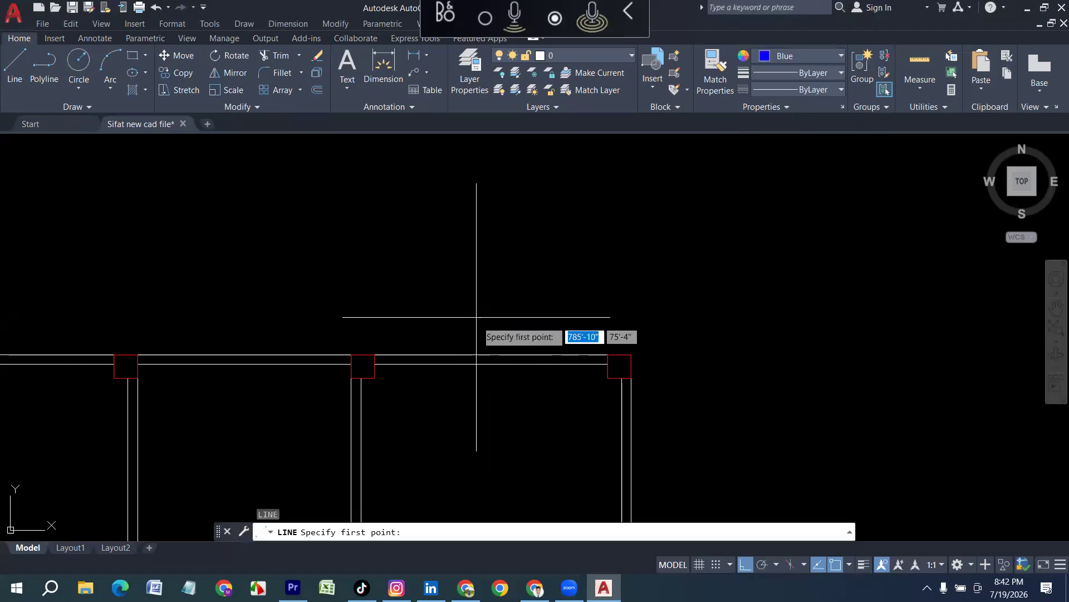
left_click(491, 363)
left_click(491, 210)
key("Return")
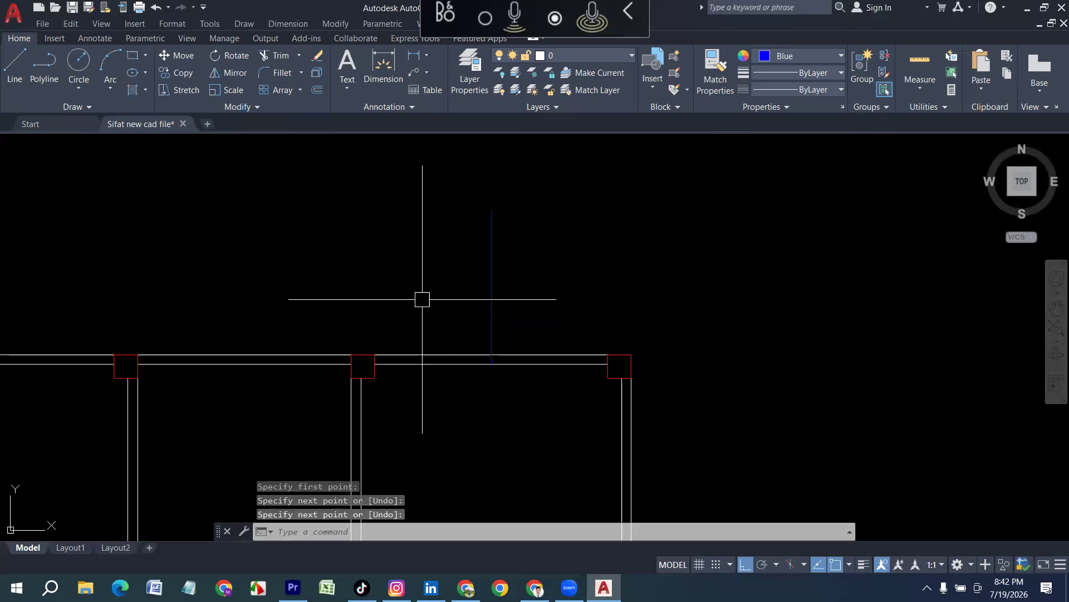
Draw vertical blue lines upward from the midpoints of the top middle and top-left rooms' outer top walls.
scroll(422, 299, "down", 2)
key("Return")
left_click(314, 338)
left_click(307, 253)
key("Return")
key("Return")
left_click(161, 338)
left_click(152, 260)
key("Return")
Draw horizontal blue lines outward from the midpoints of the top-left room's left wall and the top-right room's right wall.
middle_click_drag(131, 366, 204, 233)
key("Return")
left_click(153, 293)
left_click(103, 293)
key("Return")
key("Return")
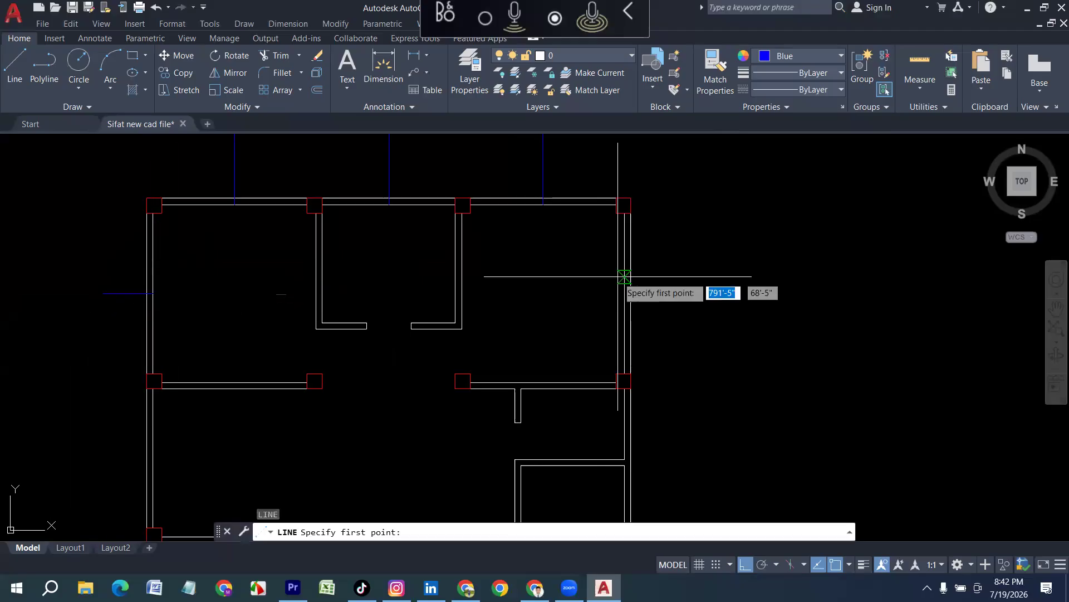
left_click(625, 293)
left_click(683, 293)
key("Return")
Draw a horizontal blue line outward from the midpoint of the upper small right-hand room's outer wall.
scroll(626, 290, "down", 4)
scroll(628, 354, "up", 8)
scroll(586, 242, "down", 2)
type("l")
key("Return")
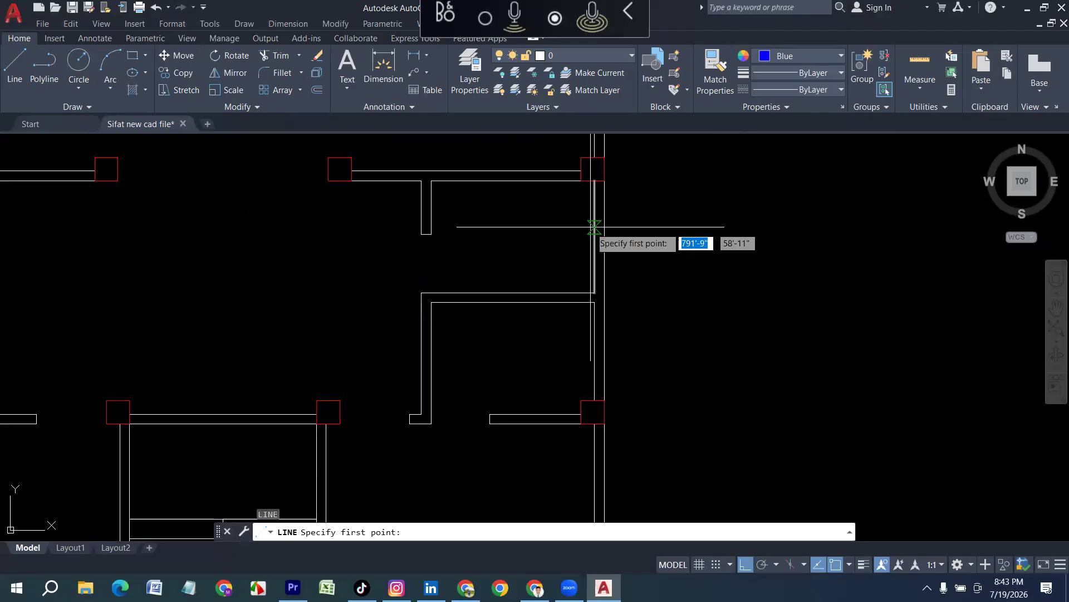
left_click(595, 236)
left_click(681, 236)
key("Return")
Draw a horizontal blue line outward from the midpoint of the lower small right-hand room's outer wall.
scroll(609, 266, "down", 6)
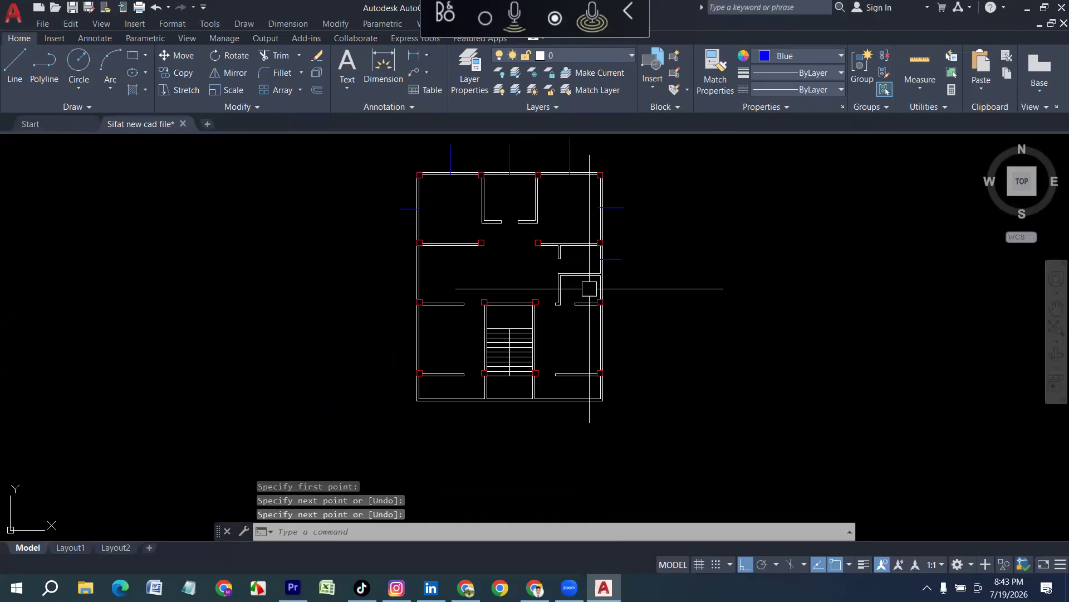
scroll(593, 283, "up", 5)
type("l")
key("Return")
left_click(611, 294)
left_click(677, 287)
key("Return")
Draw a horizontal blue line outward from the midpoint of the outer wall of the room right of the stairwell.
scroll(634, 288, "down", 5)
scroll(613, 341, "up", 5)
type("l")
key("Return")
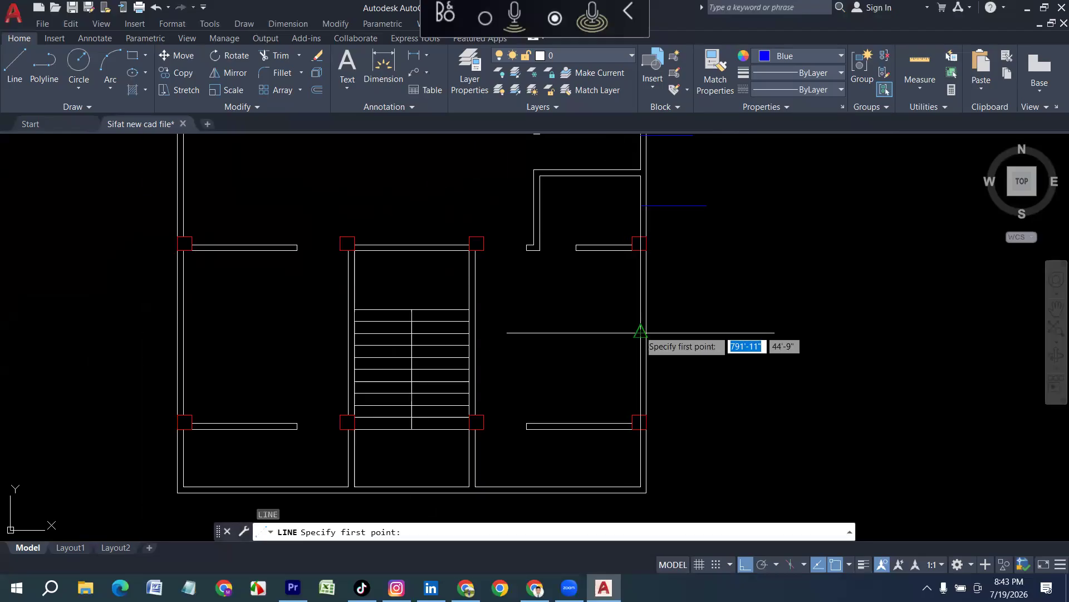
left_click(640, 332)
left_click(712, 333)
key("Return")
scroll(410, 322, "down", 2)
Draw a horizontal blue line outward from the midpoint of the outer wall of the room left of the stairwell.
middle_click_drag(251, 330, 377, 366)
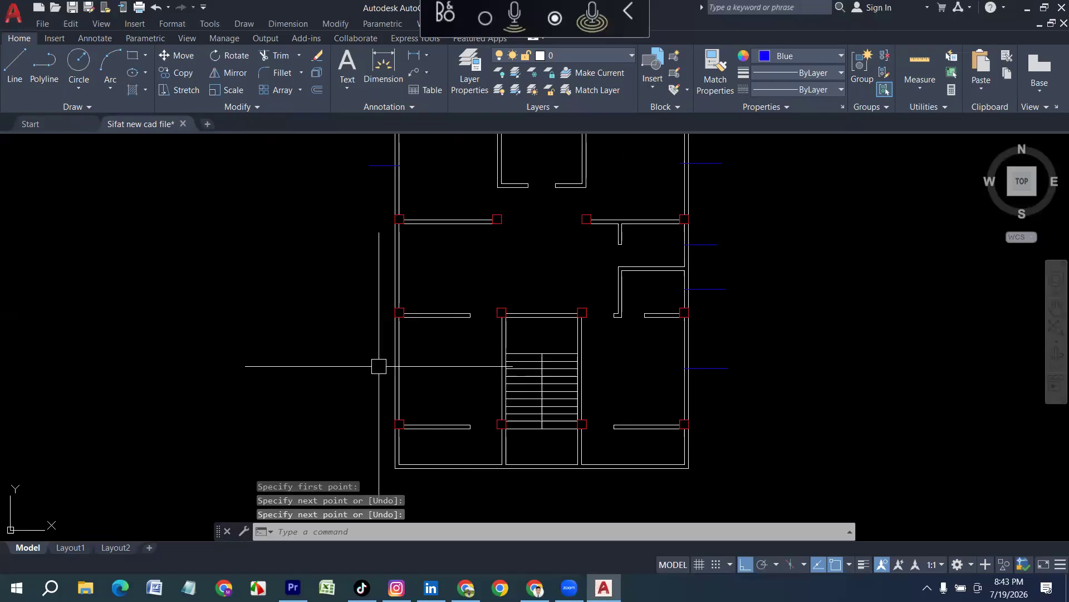
type("l")
key("Return")
left_click(398, 368)
left_click(318, 368)
key("Return")
Draw a horizontal blue line about 8'-5" long outward from the midpoint of the left outer wall above the stairwell's level.
key("Return")
left_click(399, 266)
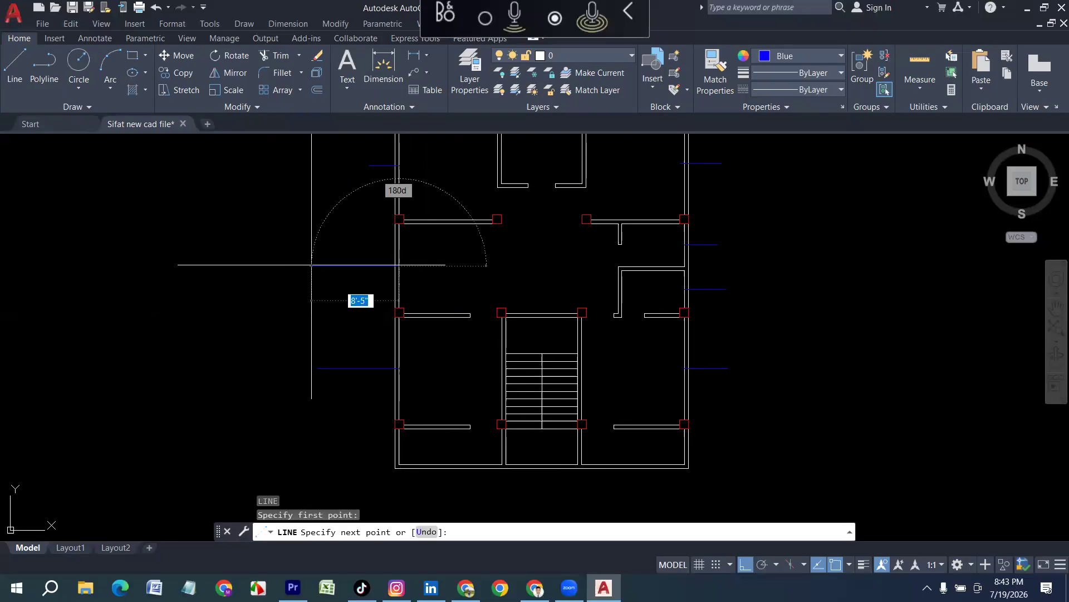
left_click(312, 265)
key("Return")
Draw a short vertical blue line downward from the midpoint of the wall below the room left of the stairwell.
scroll(357, 249, "down", 4)
scroll(419, 282, "up", 2)
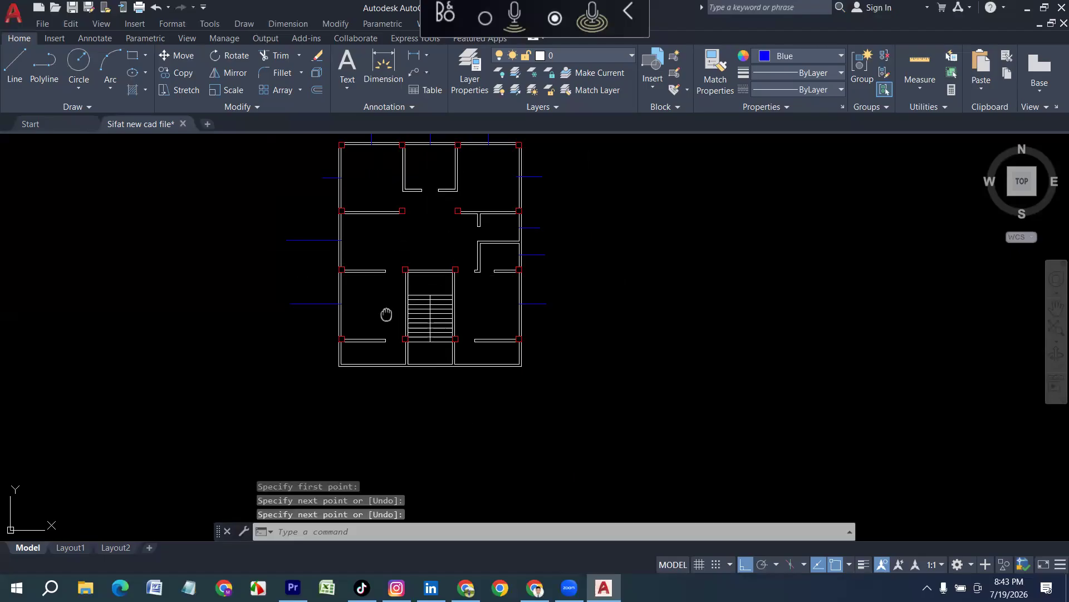
middle_click_drag(386, 315, 400, 355)
scroll(396, 385, "up", 4)
scroll(346, 379, "up", 2)
key("l")
key("Return")
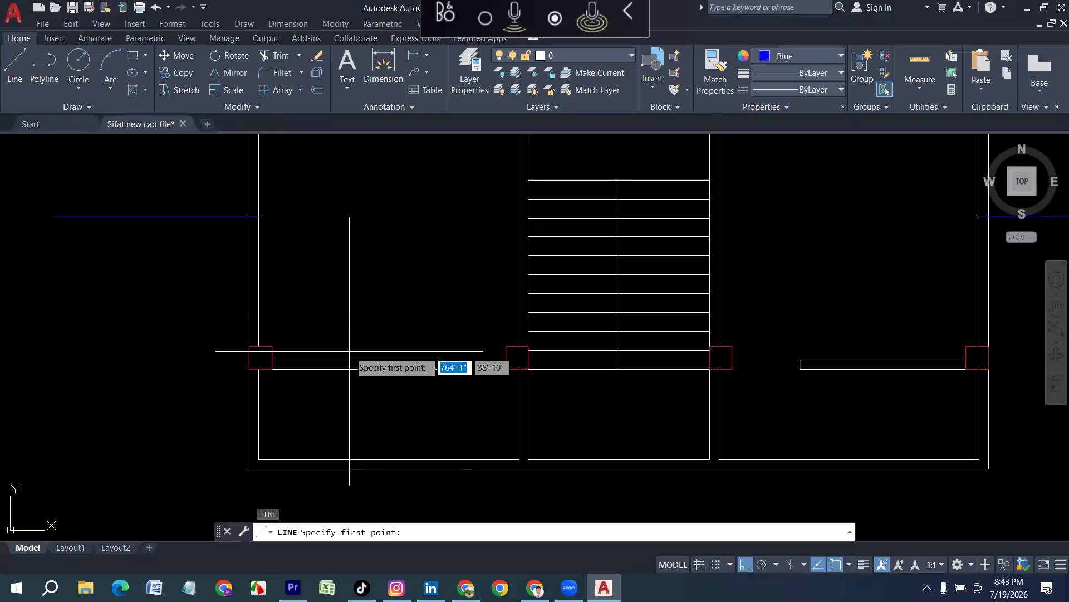
left_click(355, 360)
left_click(356, 415)
key("Return")
scroll(515, 393, "down", 2)
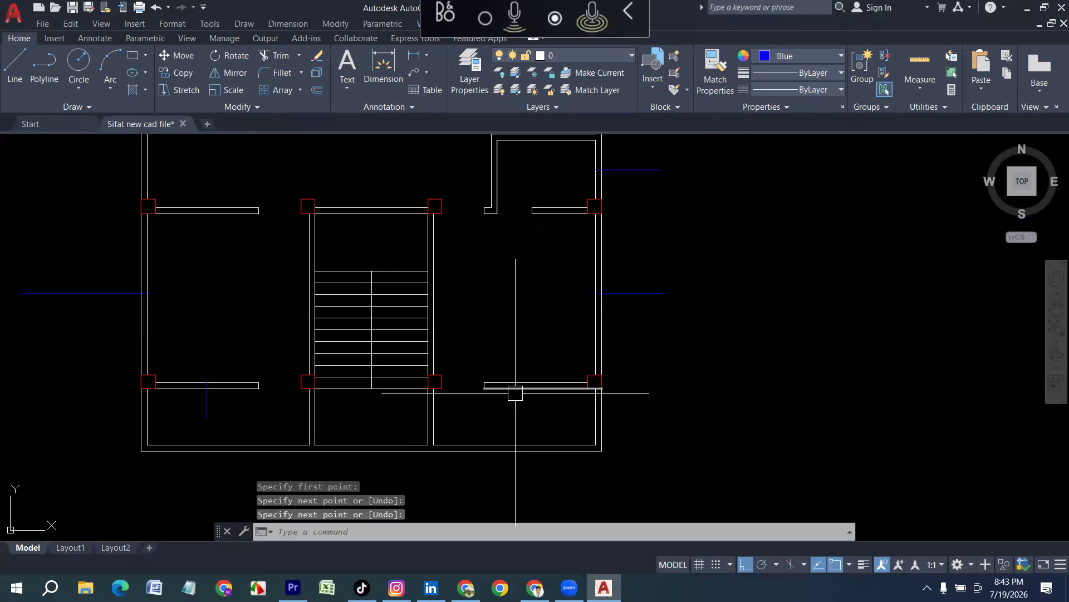
Draw a short vertical blue line downward from the midpoint of the wall below the room right of the stairwell.
key("l")
key("Return")
left_click(536, 383)
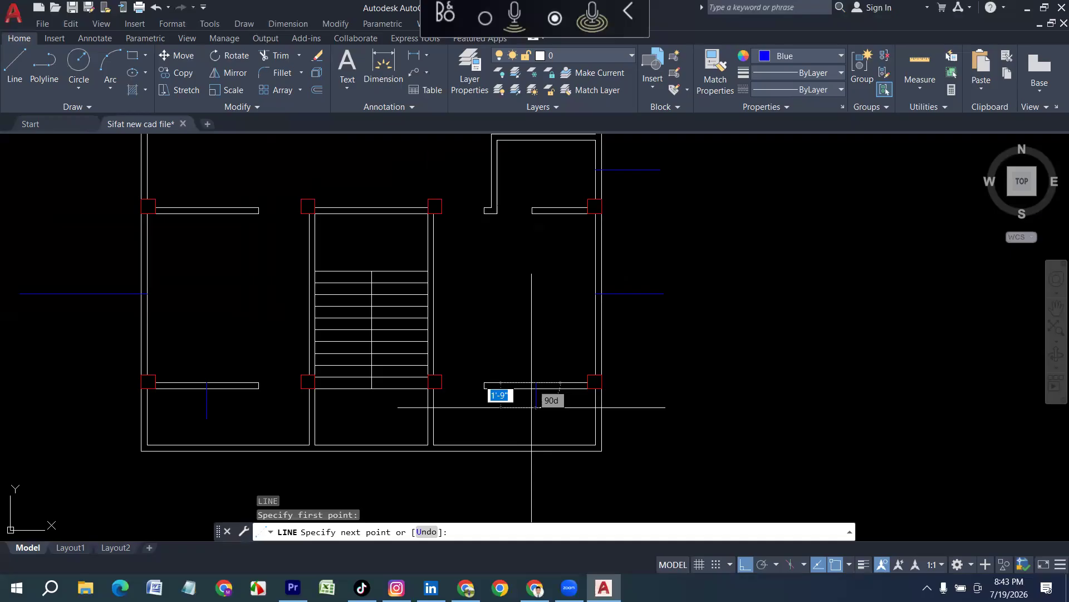
left_click(533, 430)
key("Return")
scroll(553, 349, "down", 4)
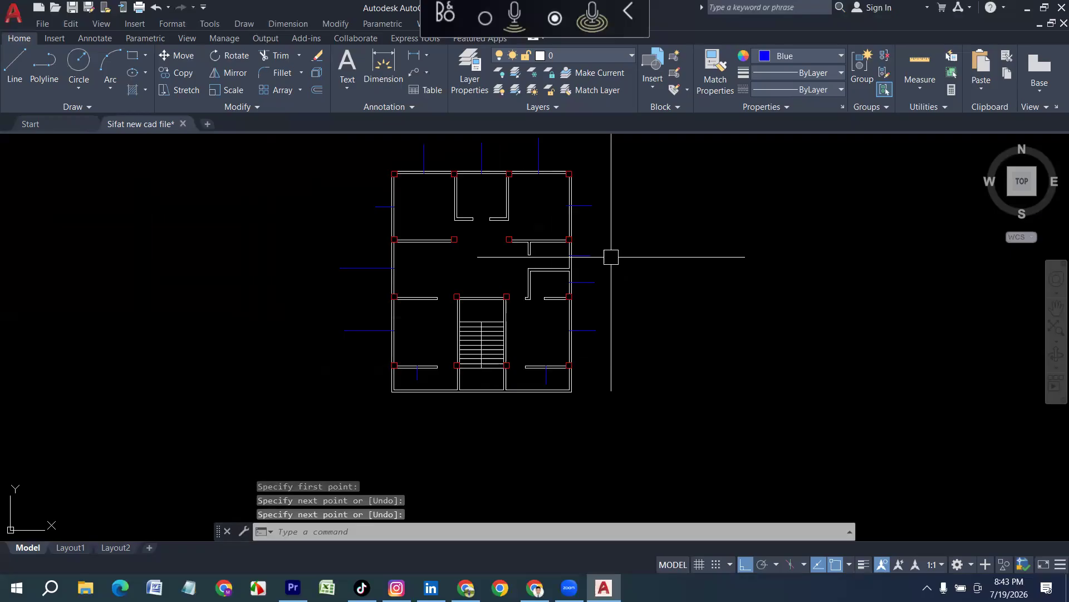
Offset the blue midpoint line on the upper-left room's top wall by 2'6 to both sides.
scroll(570, 212, "up", 2)
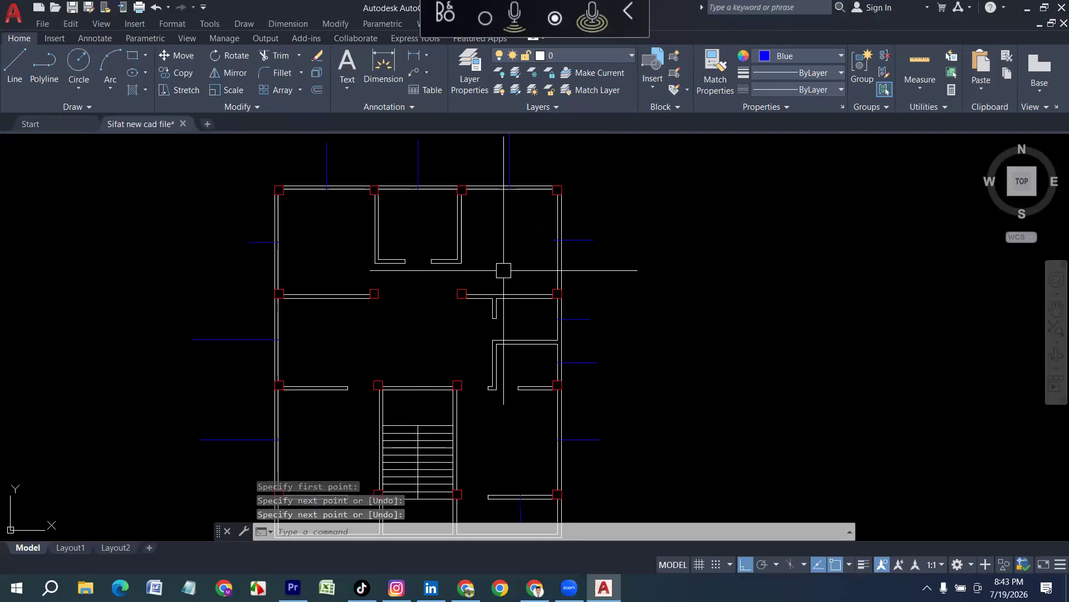
key("Escape")
type("o")
key("Return")
type("2")
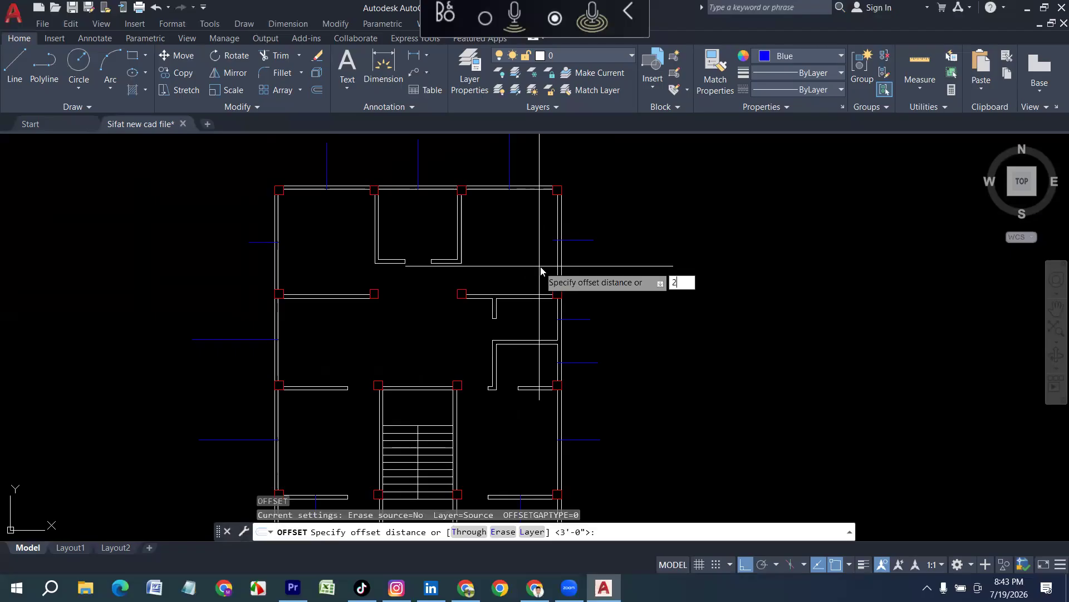
type("'6")
key("Return")
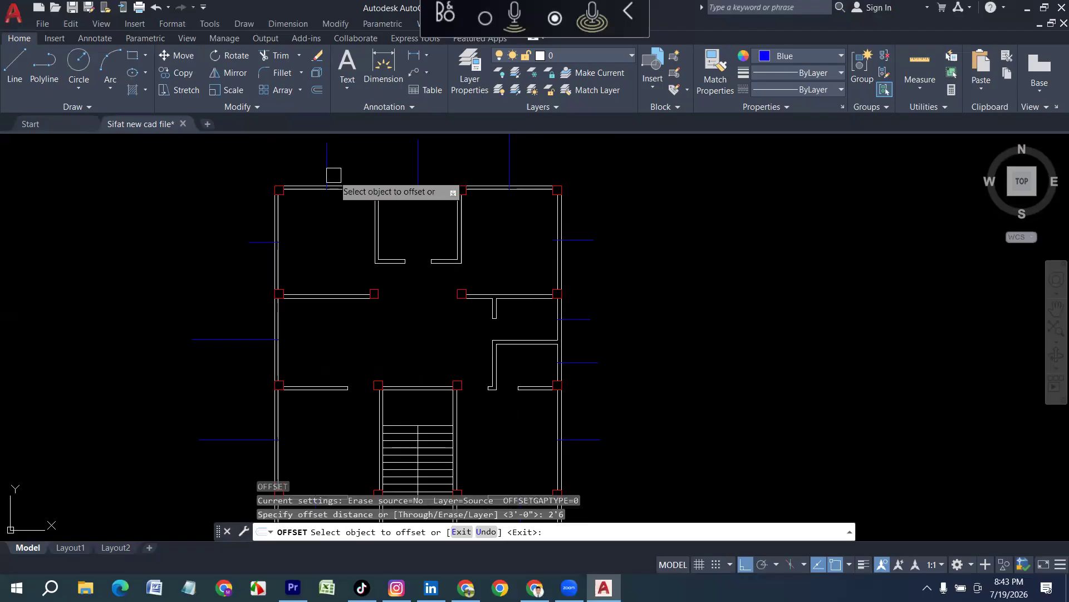
scroll(327, 157, "up", 4)
left_click(328, 187)
left_click(301, 195)
left_click(325, 202)
left_click(359, 208)
Offset the blue midpoint lines on the top wall of the upper middle and upper-right rooms by 2'6 to both sides.
scroll(291, 226, "down", 4)
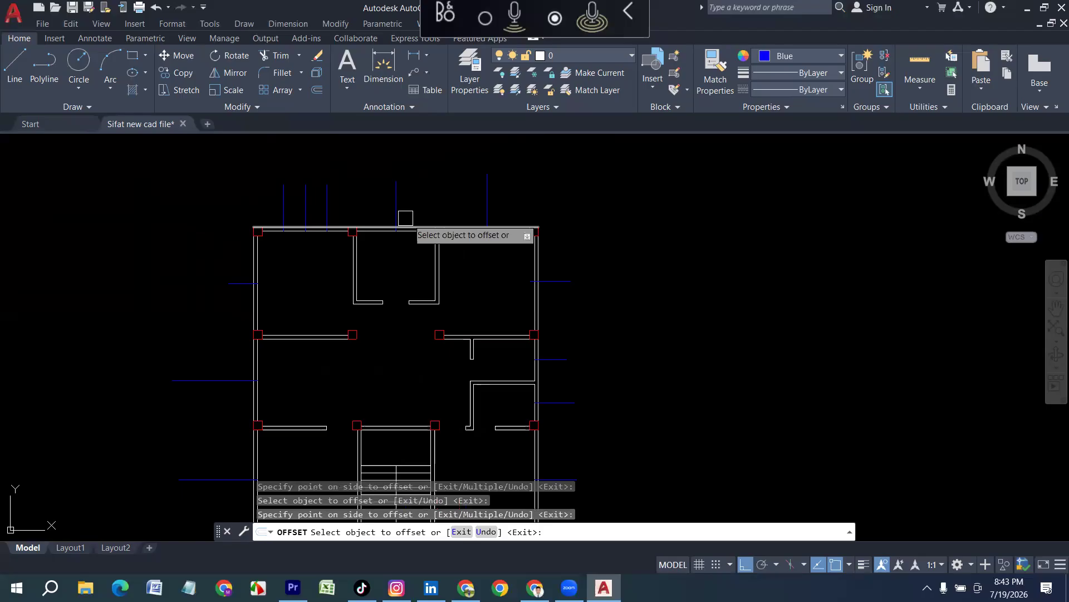
scroll(406, 218, "up", 4)
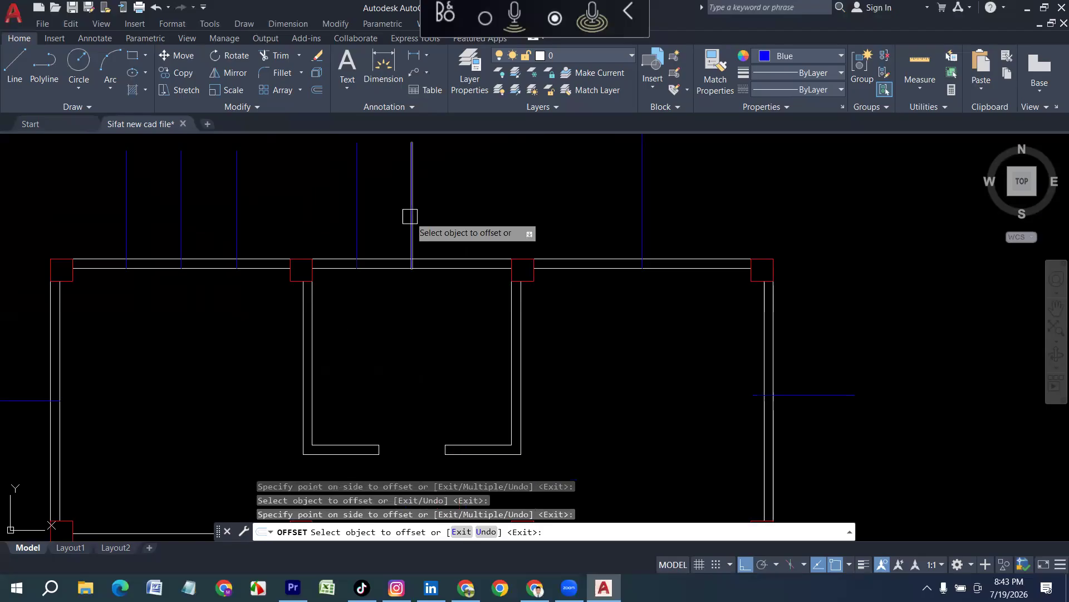
left_click(410, 216)
left_click(445, 214)
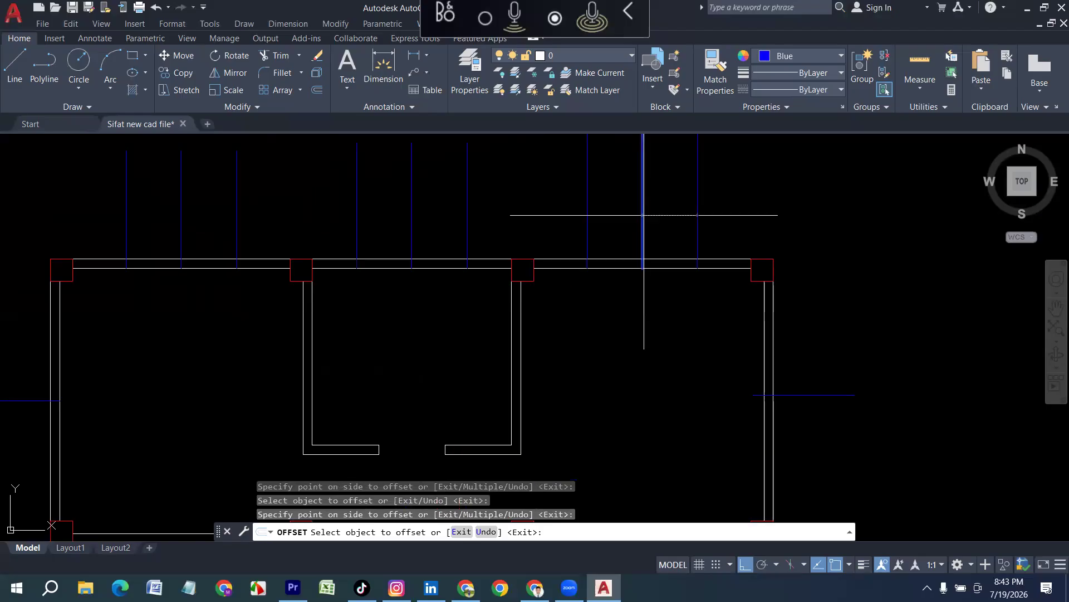
Offset the blue midpoint lines on the side outer walls of the upper-right and upper-left rooms by 2'6 to both sides.
scroll(644, 215, "down", 2)
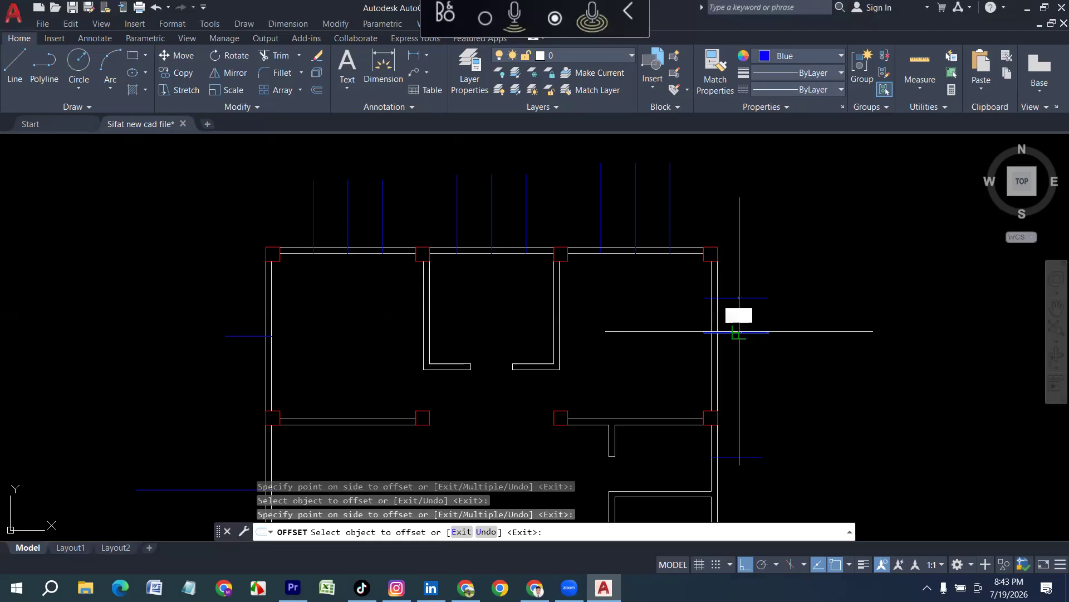
left_click(739, 332)
left_click(361, 365)
left_click(245, 336)
left_click(232, 327)
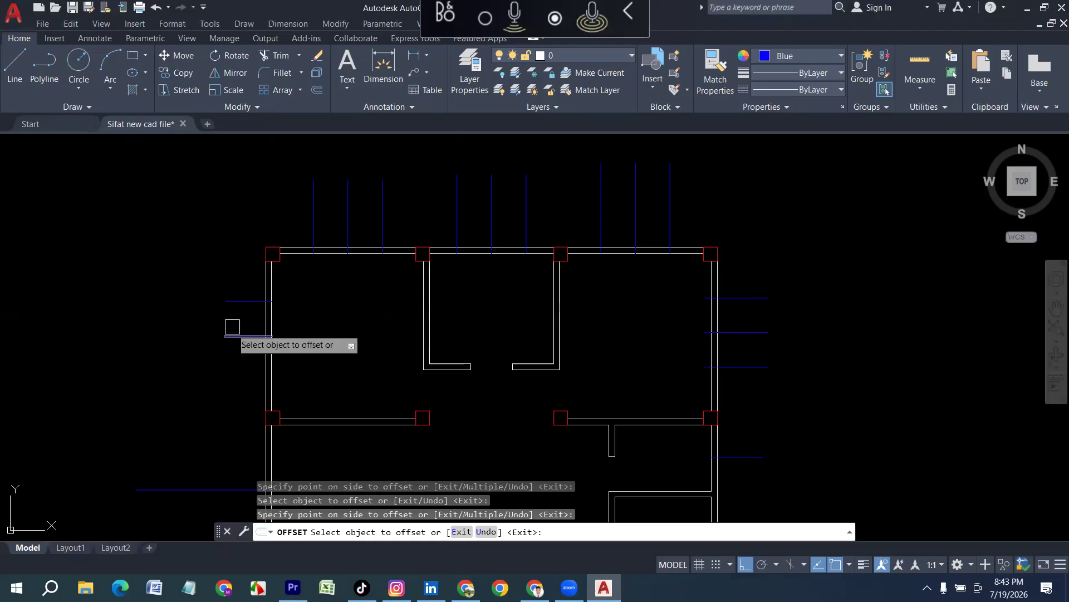
Offset the two lower blue midpoint lines on the left outer wall by 2'6 to both sides.
middle_click_drag(231, 338, 256, 79)
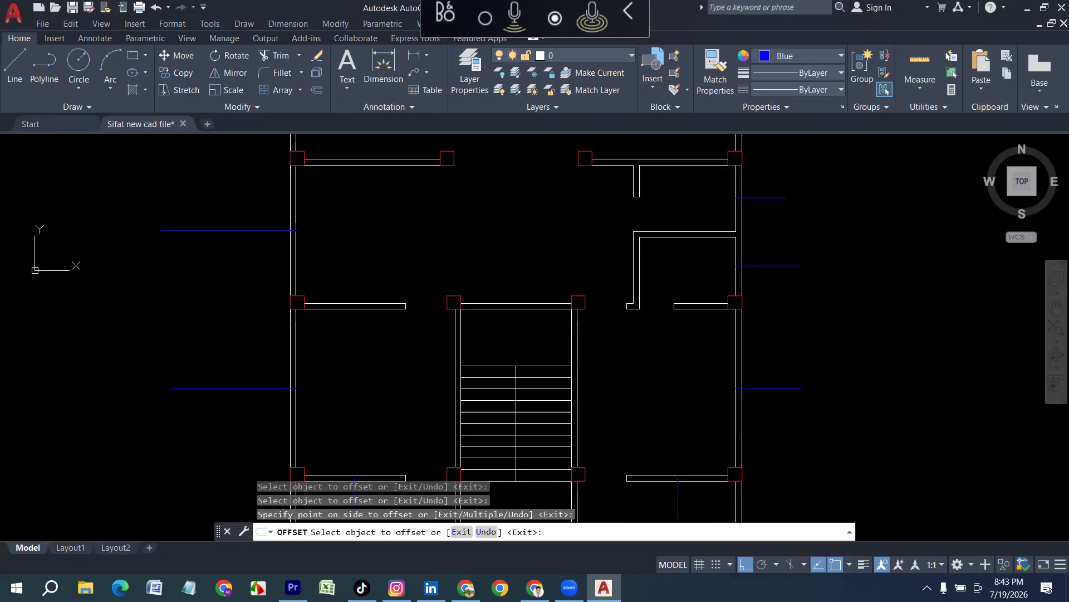
middle_click_drag(238, 221, 243, 196)
left_click(243, 205)
left_click(242, 196)
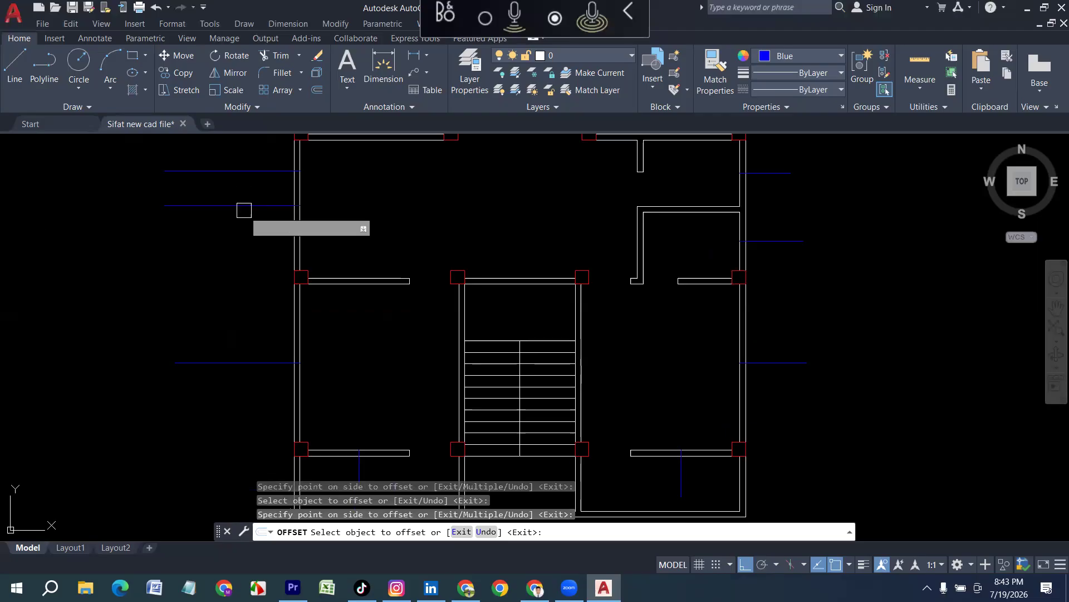
left_click(244, 210)
left_click(216, 353)
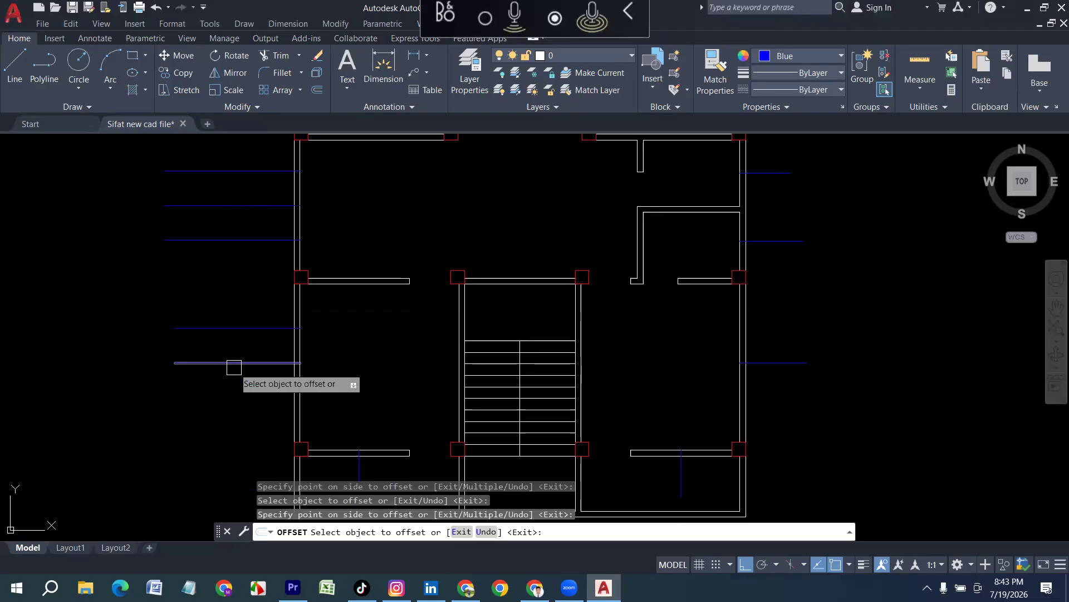
Offset the vertical blue lines under the walls below both stairwell-side rooms by 2'6 to both sides.
middle_click_drag(234, 367, 280, 75)
scroll(415, 173, "up", 4)
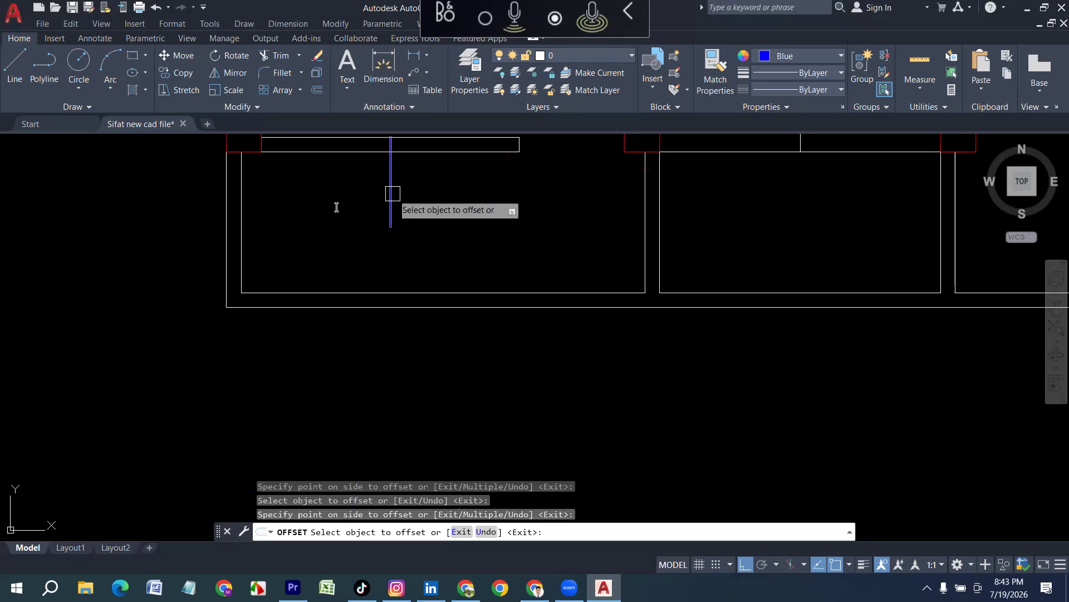
scroll(396, 188, "down", 5)
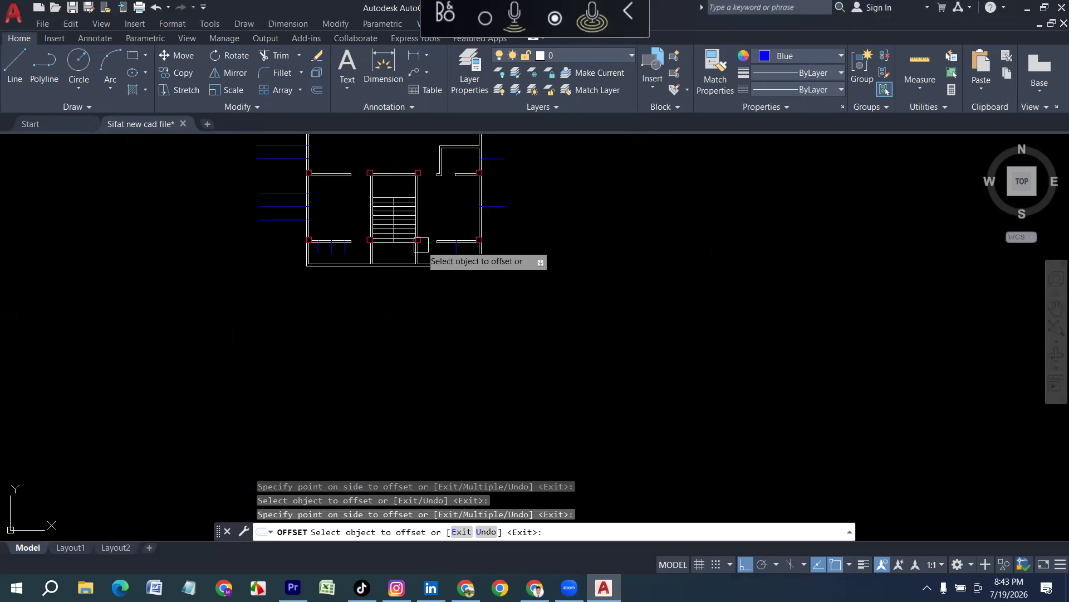
scroll(421, 244, "up", 8)
left_click(576, 270)
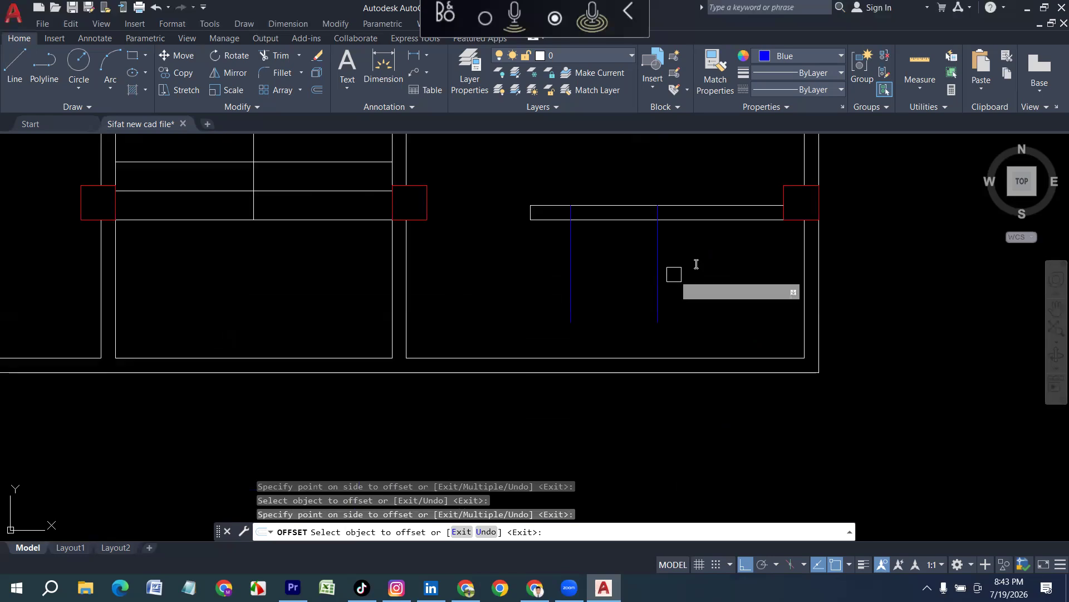
left_click(674, 274)
middle_click_drag(692, 268, 255, 380)
Offset the blue midpoint line on the right outer wall beside the stairwell-level room by 2'6 to both sides.
scroll(255, 380, "down", 4)
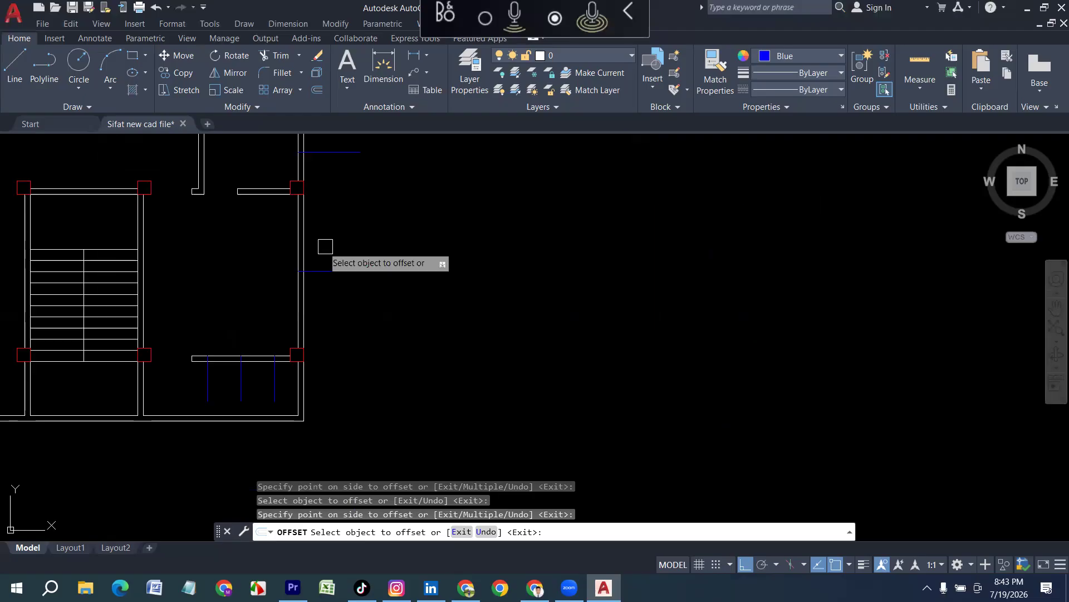
scroll(326, 247, "up", 4)
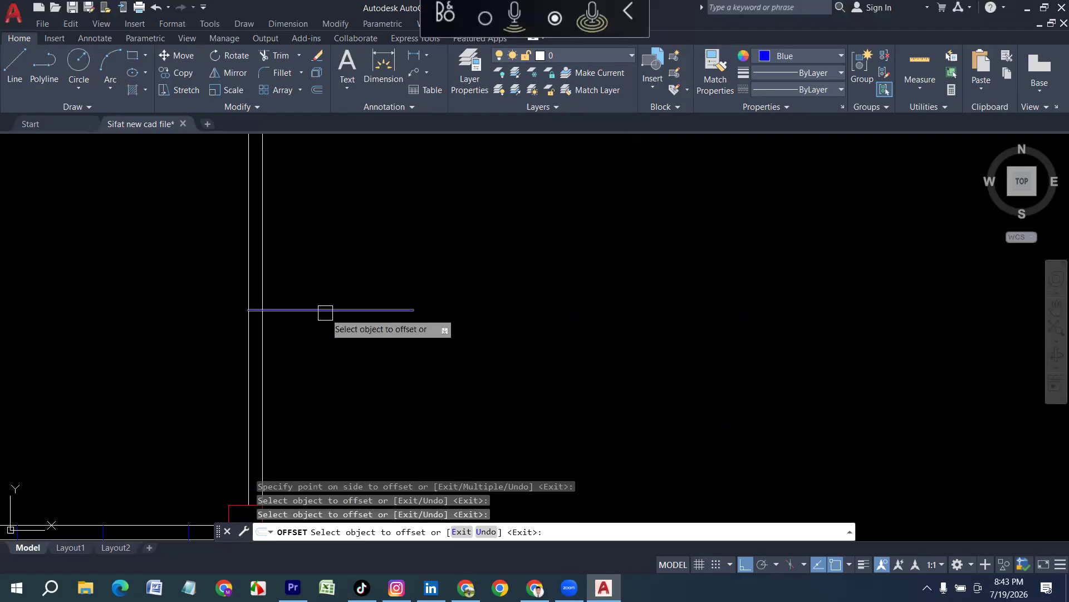
left_click(326, 312)
scroll(320, 304, "down", 7)
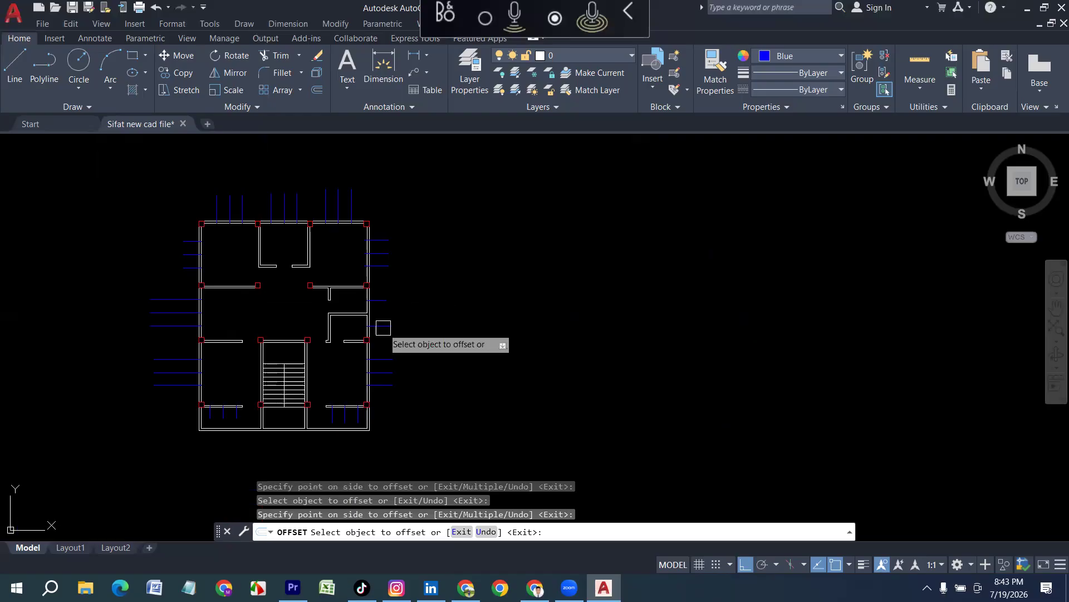
scroll(384, 328, "up", 5)
scroll(453, 316, "down", 4)
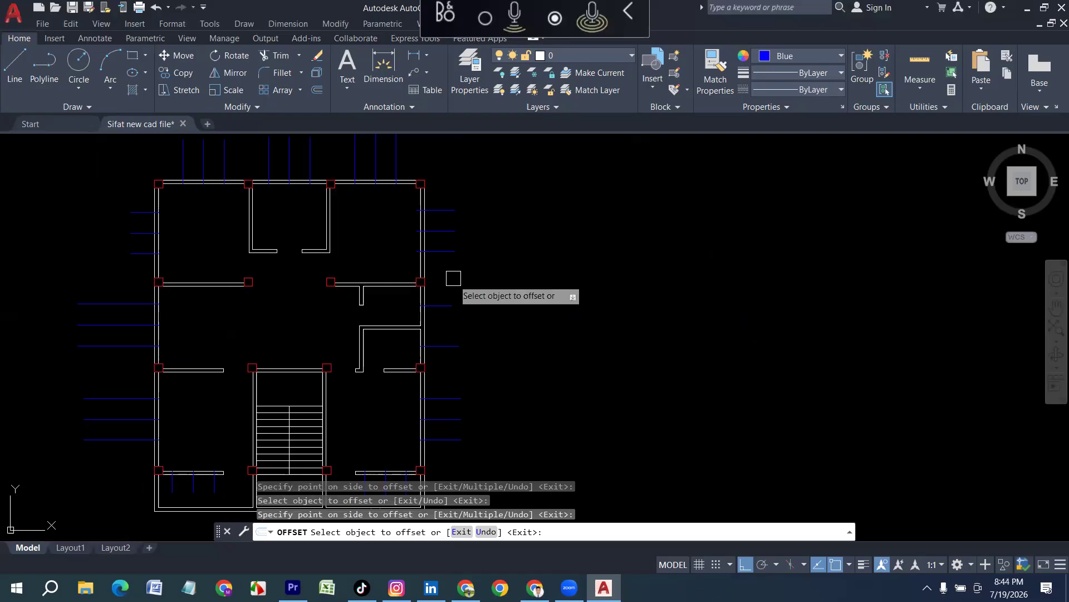
middle_click_drag(454, 278, 475, 266)
scroll(466, 308, "up", 4)
key("Escape")
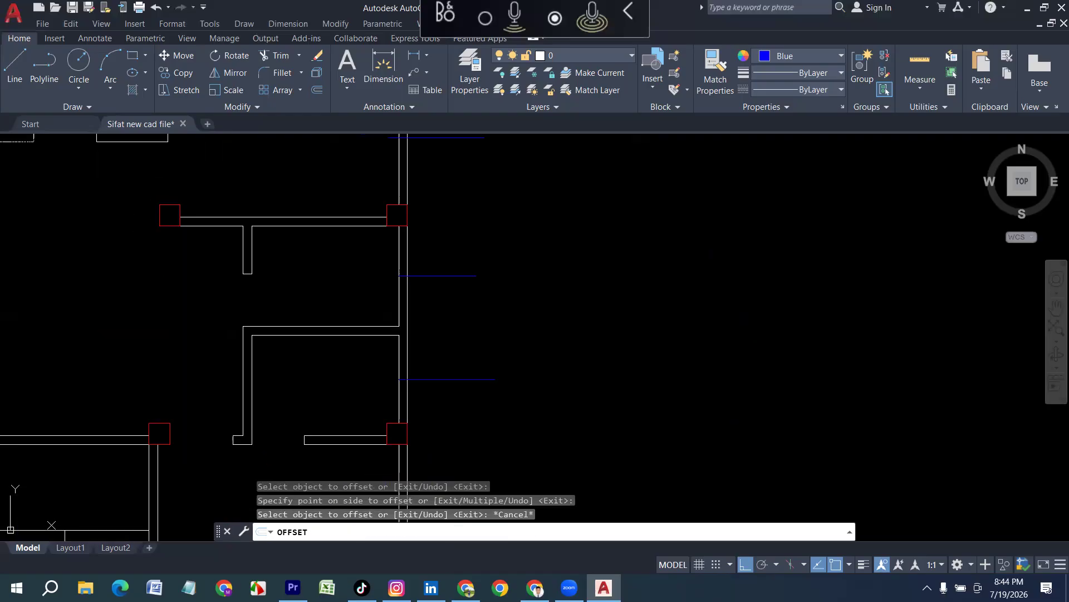
Offset the blue midpoint lines of the two small spaces on the right outer wall by 1' to both sides.
type("o")
key("Return")
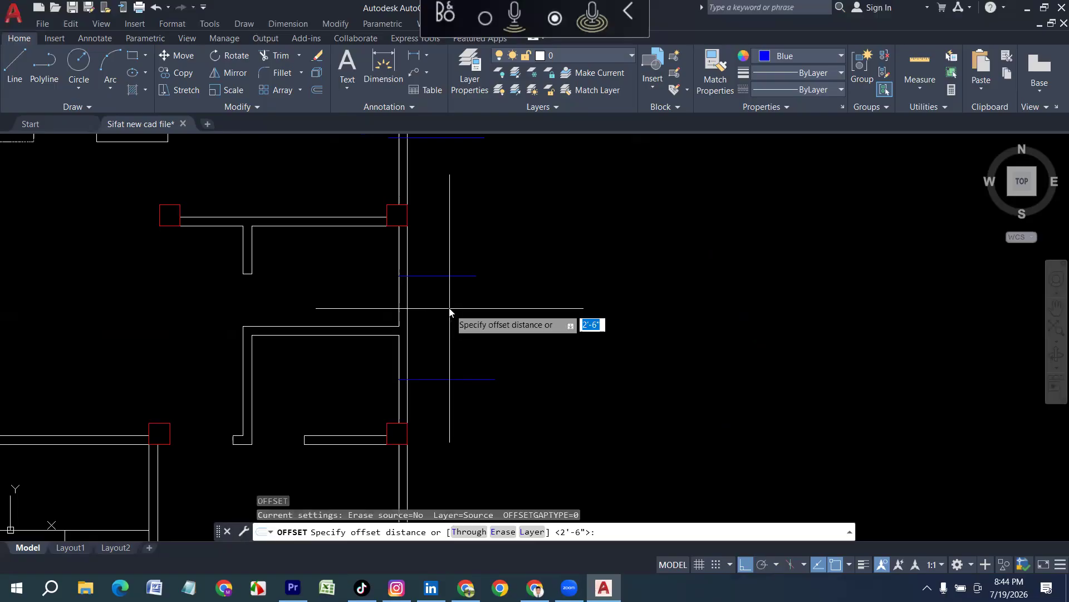
type("1'")
key("Return")
left_click(436, 277)
left_click(436, 262)
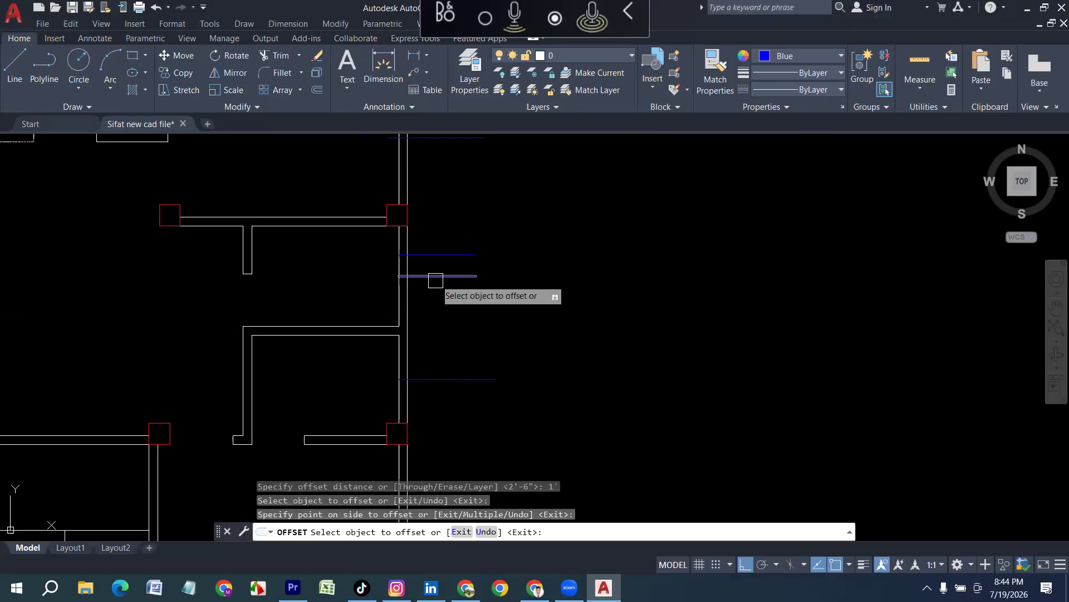
left_click(436, 277)
left_click(439, 328)
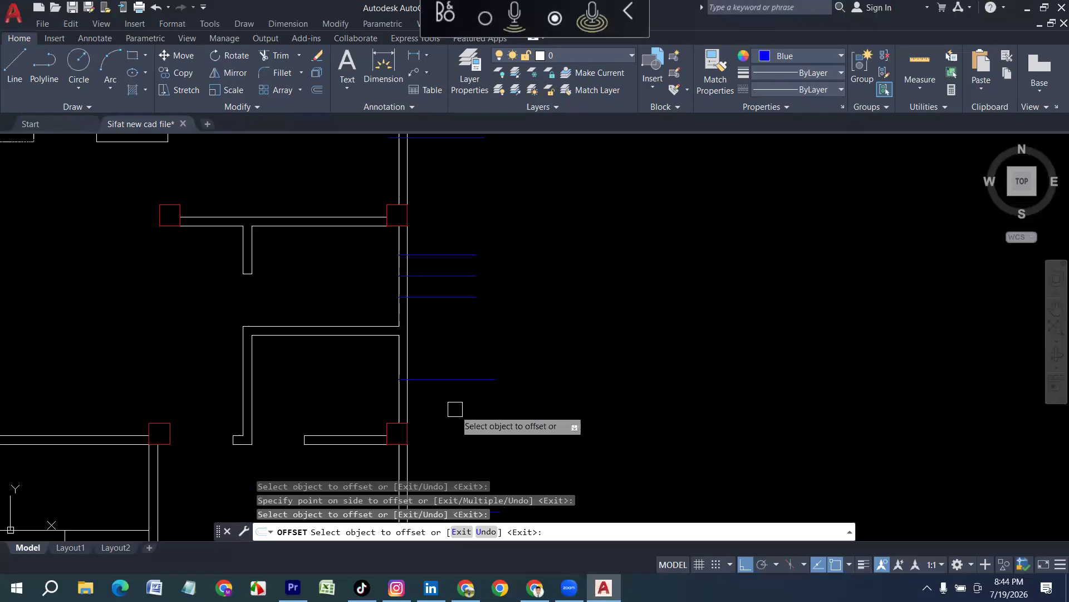
left_click(452, 380)
key("Escape")
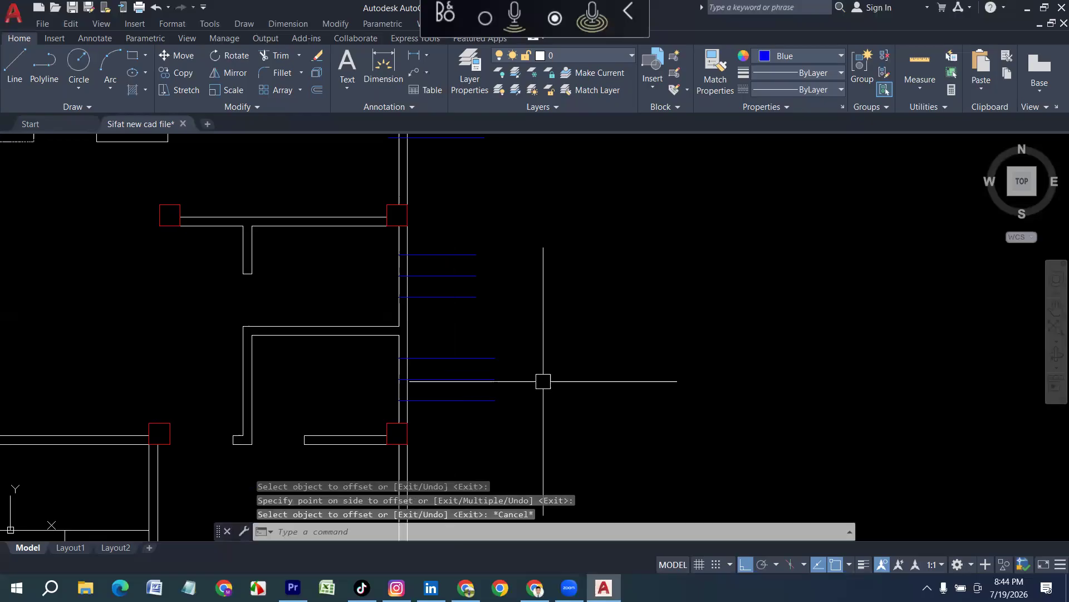
Trim the upper-left room's top wall between the outer blue lines and remove the lines' excess beyond the wall.
type("tr")
key("Return")
scroll(544, 376, "down", 3)
scroll(293, 191, "up", 2)
scroll(253, 235, "up", 3)
left_click_drag(251, 232, 236, 356)
left_click_drag(172, 300, 172, 210)
left_click_drag(66, 200, 329, 215)
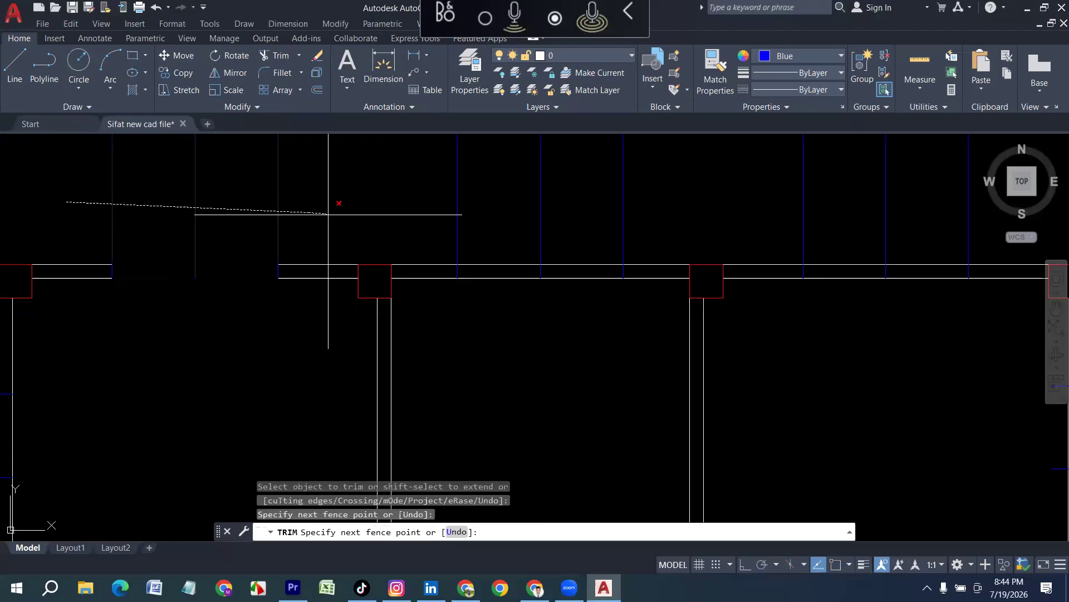
Trim openings between the outer blue lines in the top wall of the upper middle and upper-right rooms, removing the excess lines.
mouse_move(480, 241)
left_mouse_down()
mouse_move(527, 312)
mouse_move(572, 293)
mouse_move(554, 195)
mouse_move(430, 205)
left_mouse_up()
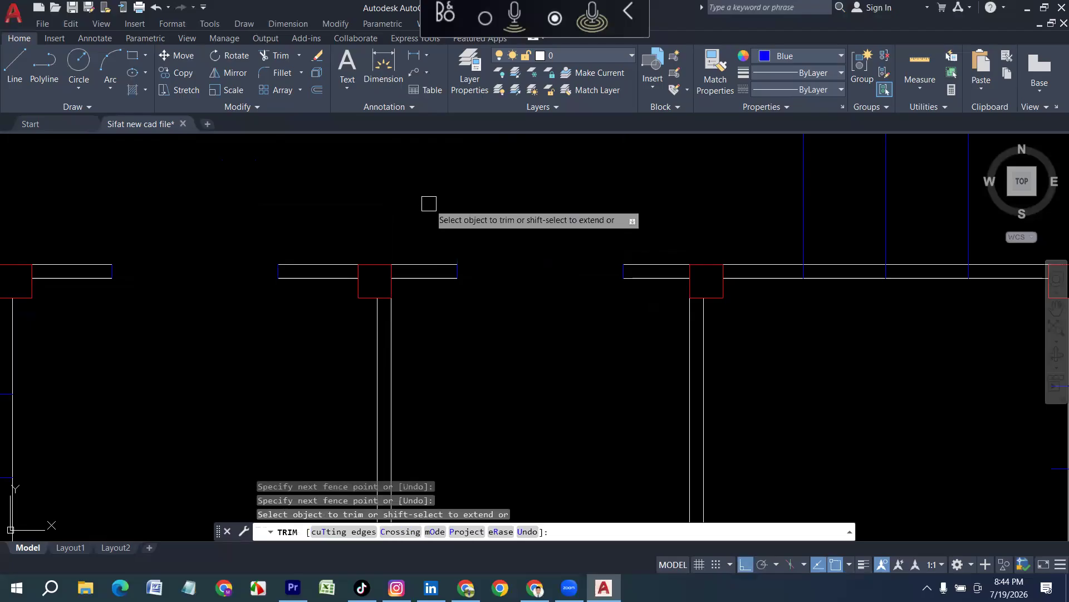
scroll(423, 204, "down", 5)
scroll(541, 176, "up", 5)
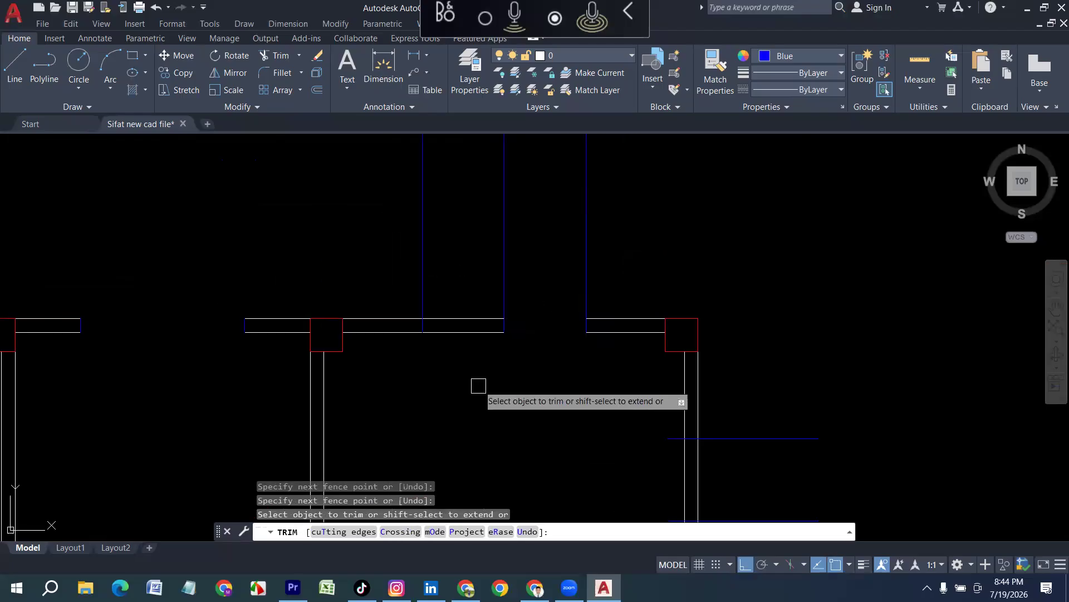
left_click_drag(356, 247, 752, 246)
Trim the upper-right room's right outer wall between its outer blue lines and remove the excess on both sides of the wall.
scroll(550, 327, "down", 5)
scroll(546, 327, "up", 5)
left_click_drag(547, 325, 668, 318)
left_click_drag(586, 390, 660, 382)
left_click_drag(680, 451, 668, 247)
scroll(592, 288, "up", 2)
left_click_drag(581, 220, 574, 304)
scroll(568, 327, "up", 1)
middle_click_drag(568, 327, 568, 146)
left_click_drag(602, 398, 591, 456)
scroll(582, 249, "down", 4)
scroll(573, 259, "down", 2)
Trim the right outer wall between the upper small space's outer blue lines and remove the excess lines.
scroll(606, 290, "up", 4)
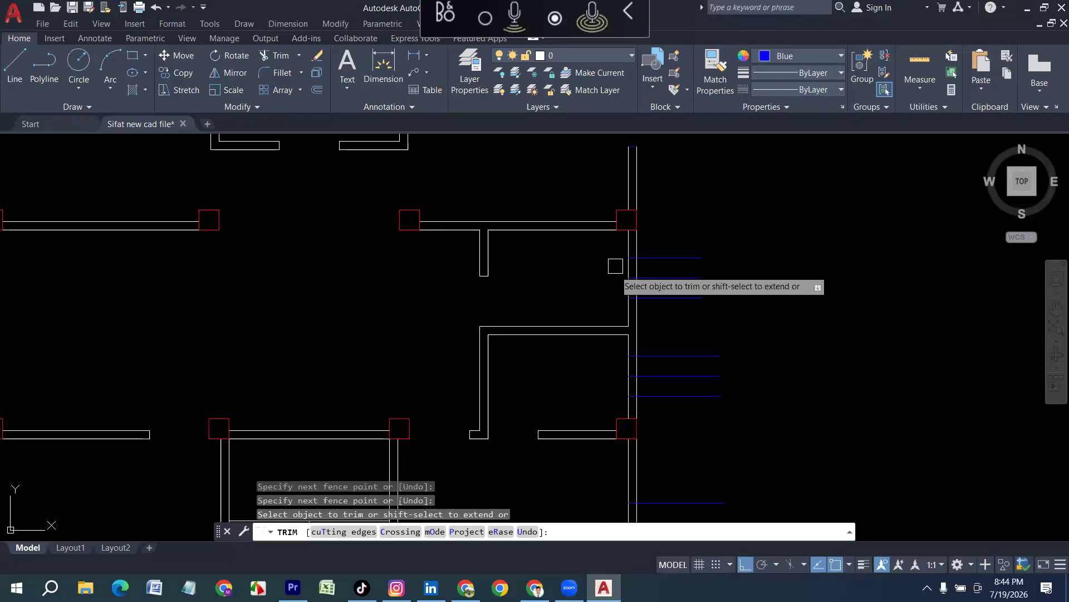
scroll(626, 264, "up", 4)
left_click_drag(594, 365, 708, 370)
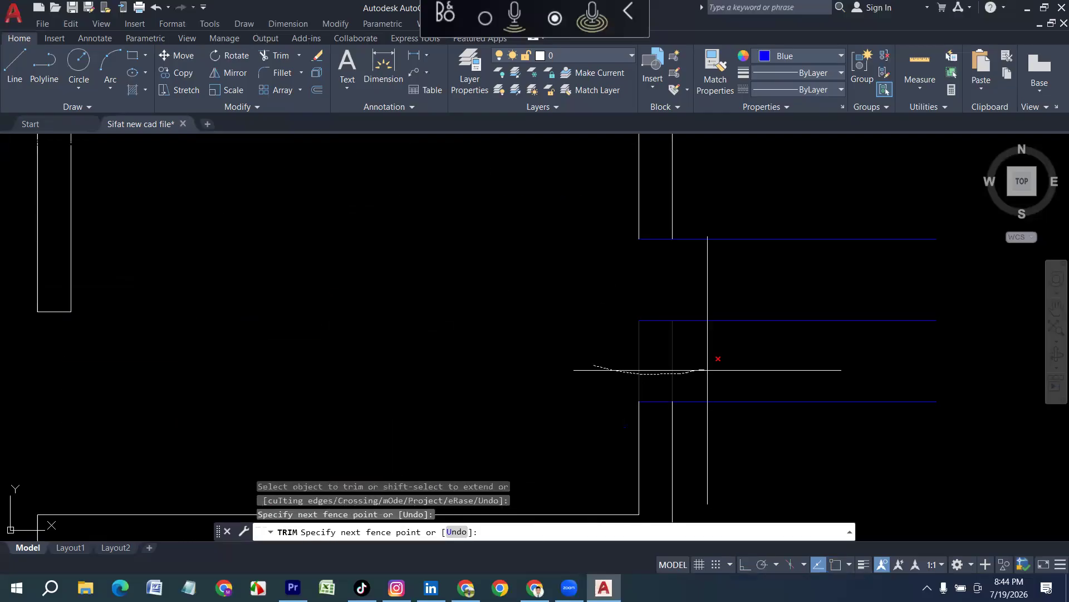
scroll(681, 334, "down", 4)
left_click_drag(659, 273, 635, 390)
Trim the right outer wall between the lower small room's outer blue lines and remove the excess lines.
middle_click_drag(542, 488, 565, 304)
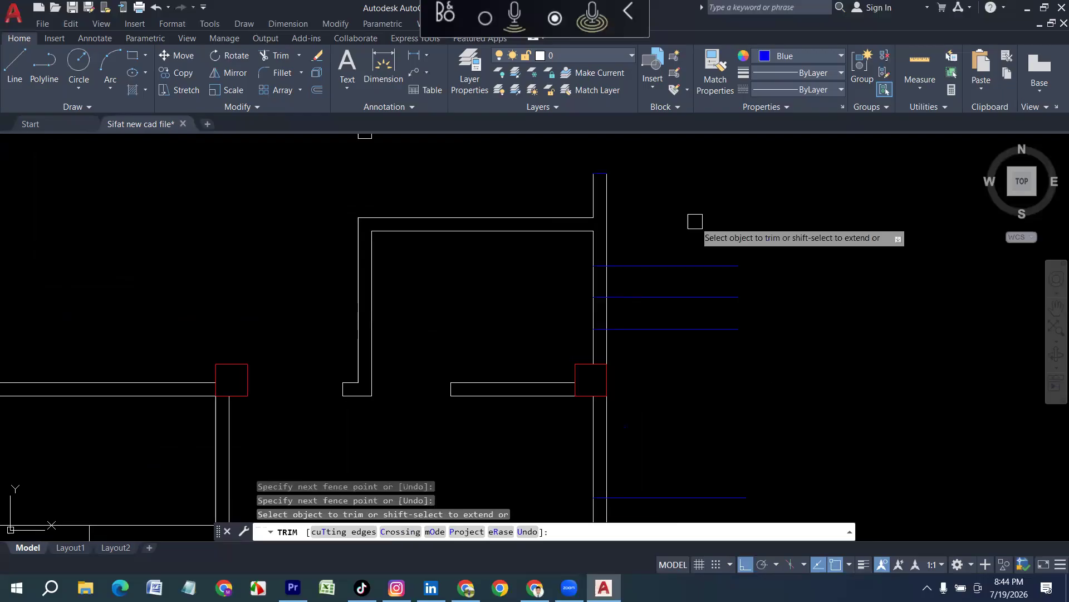
scroll(625, 321, "up", 2)
left_click_drag(560, 313, 667, 312)
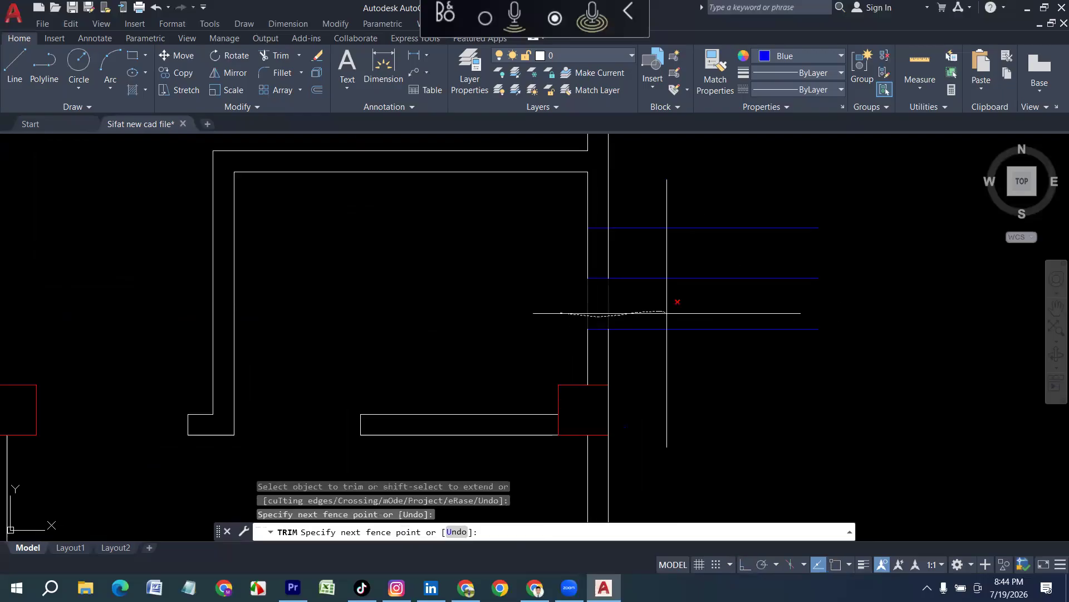
mouse_move(563, 253)
left_mouse_down()
mouse_move(653, 251)
mouse_move(649, 369)
left_mouse_up()
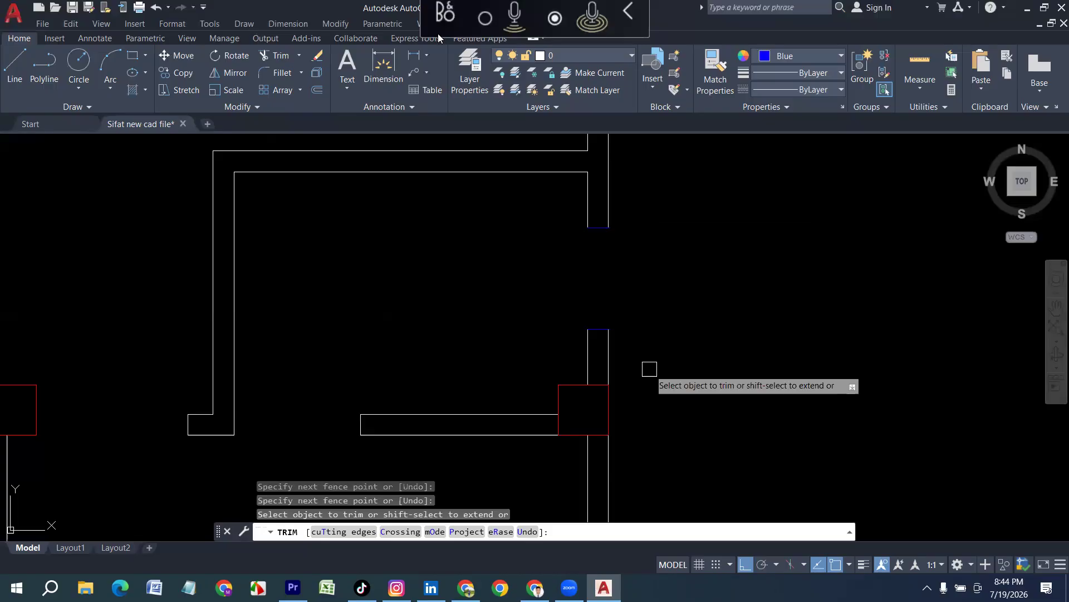
key("Escape")
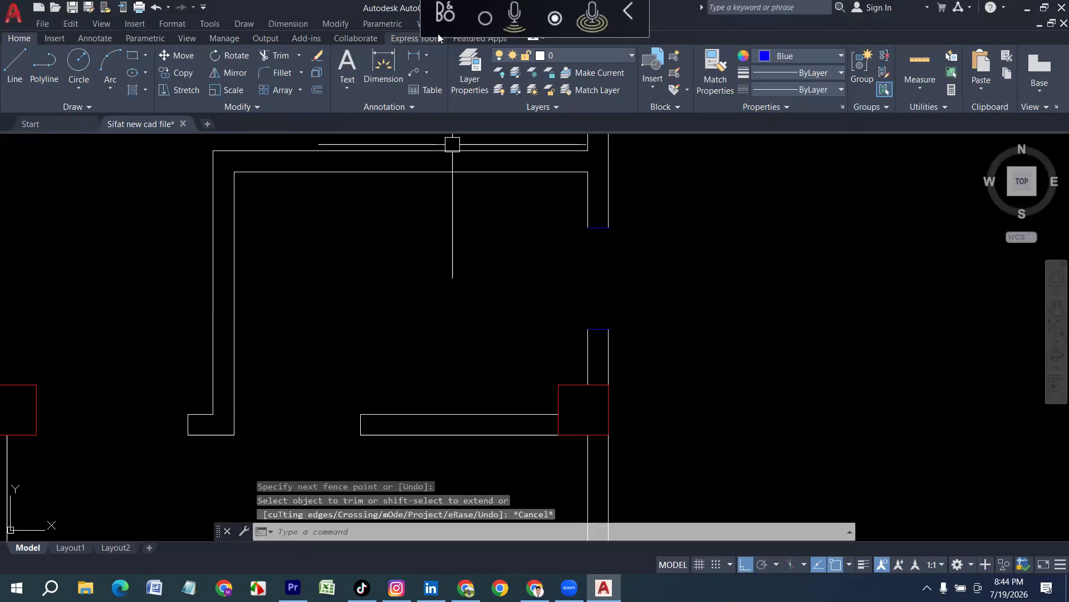
scroll(573, 312, "down", 6)
scroll(585, 297, "up", 2)
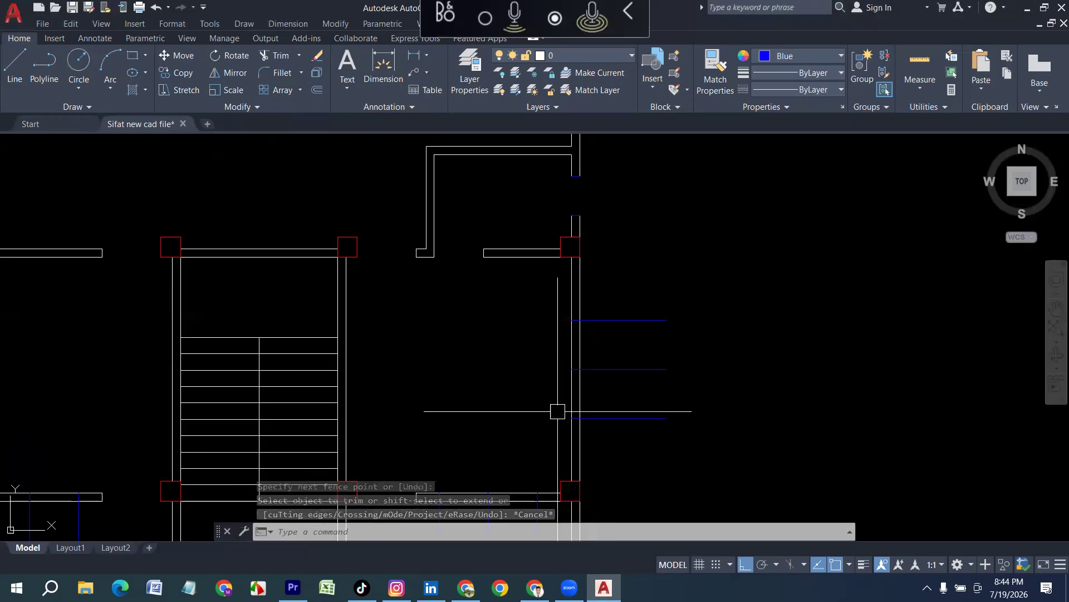
Trim the lower-right room's right outer wall between its outer blue lines and remove the excess lines.
key("Escape")
key("Return")
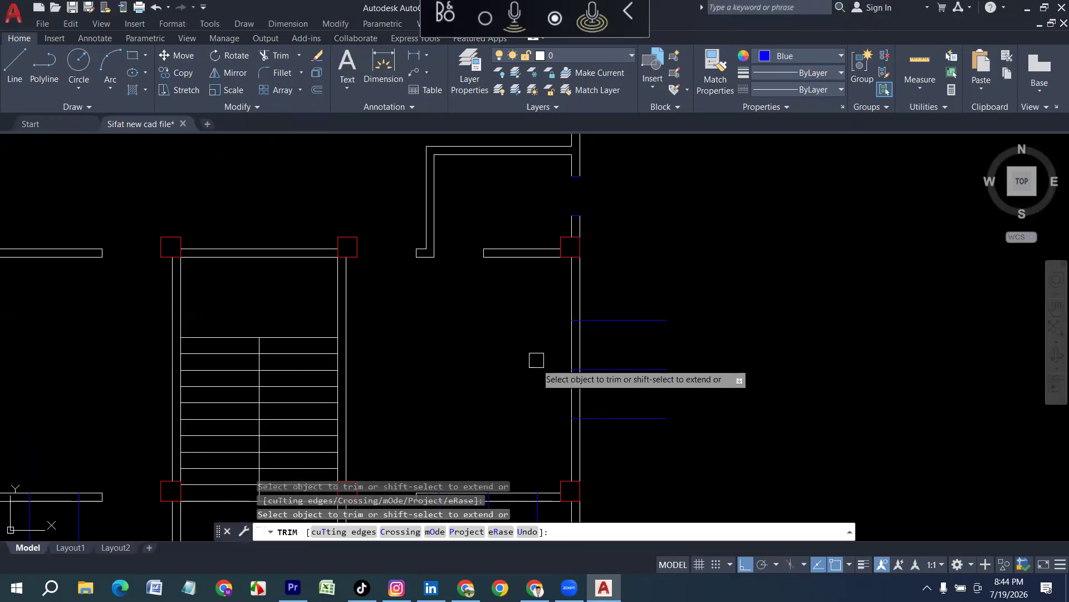
left_click_drag(537, 358, 566, 365)
left_click_drag(644, 287, 644, 412)
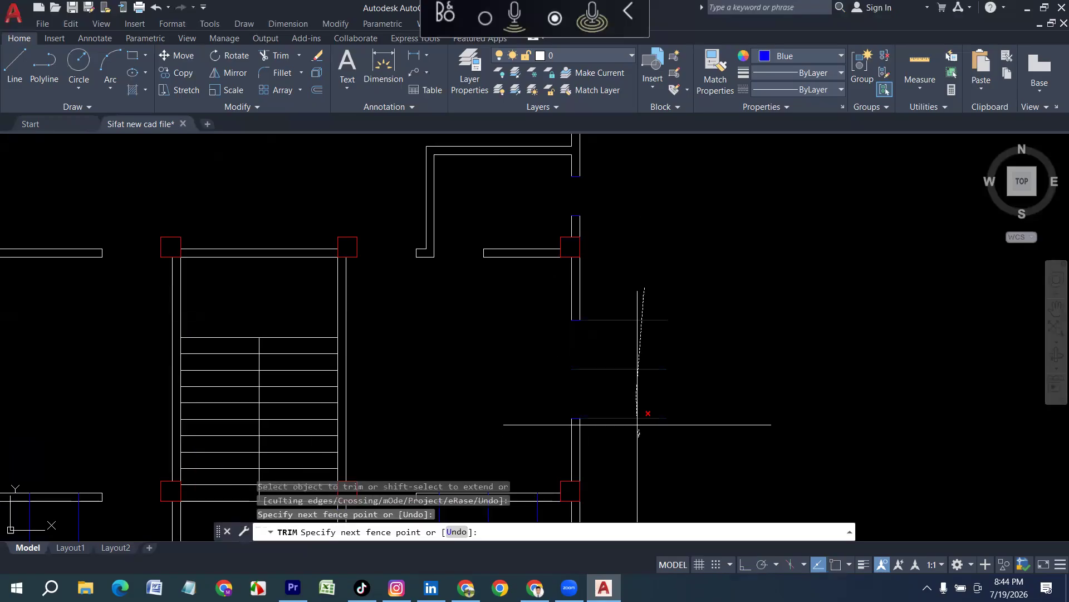
Trim the lower-right room's bottom wall between its outer blue lines and remove the excess on both sides of the wall.
scroll(643, 290, "down", 5)
scroll(627, 316, "up", 10)
left_click_drag(545, 255, 527, 392)
left_click_drag(428, 246, 425, 415)
left_click_drag(291, 384, 664, 399)
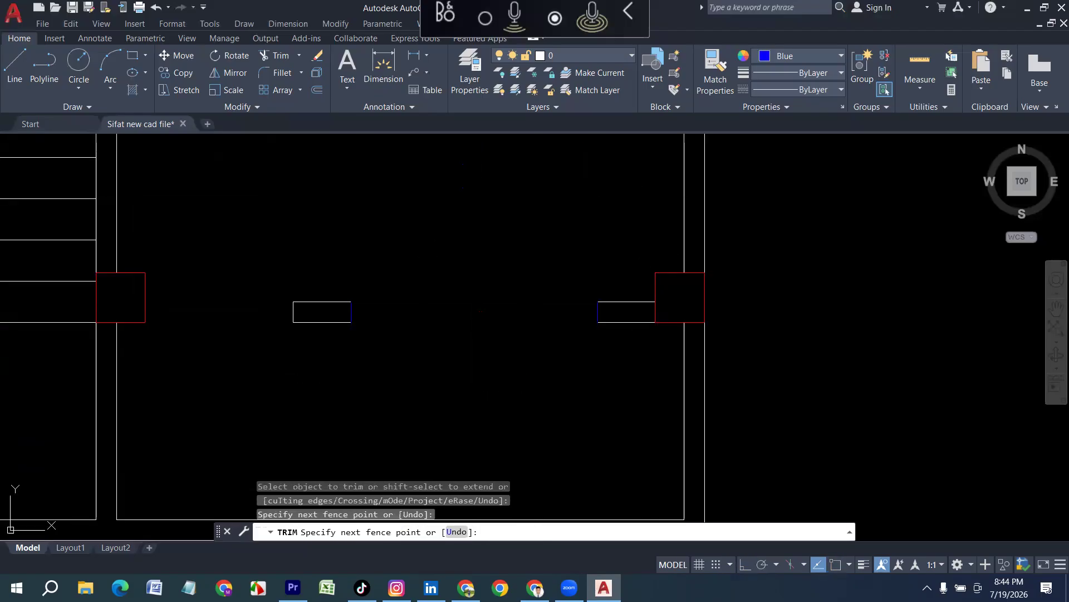
Trim the lower-left room's bottom wall between its outer blue lines and remove the excess on both sides of the wall.
scroll(656, 345, "down", 6)
scroll(423, 331, "up", 6)
left_click_drag(408, 254, 396, 376)
mouse_move(211, 372)
left_mouse_down()
mouse_move(508, 389)
mouse_move(494, 426)
left_mouse_up()
Trim the lower-left room's left outer wall between its outer blue lines and remove the excess lines.
scroll(496, 428, "down", 6)
scroll(437, 346, "up", 4)
left_click_drag(439, 283, 282, 289)
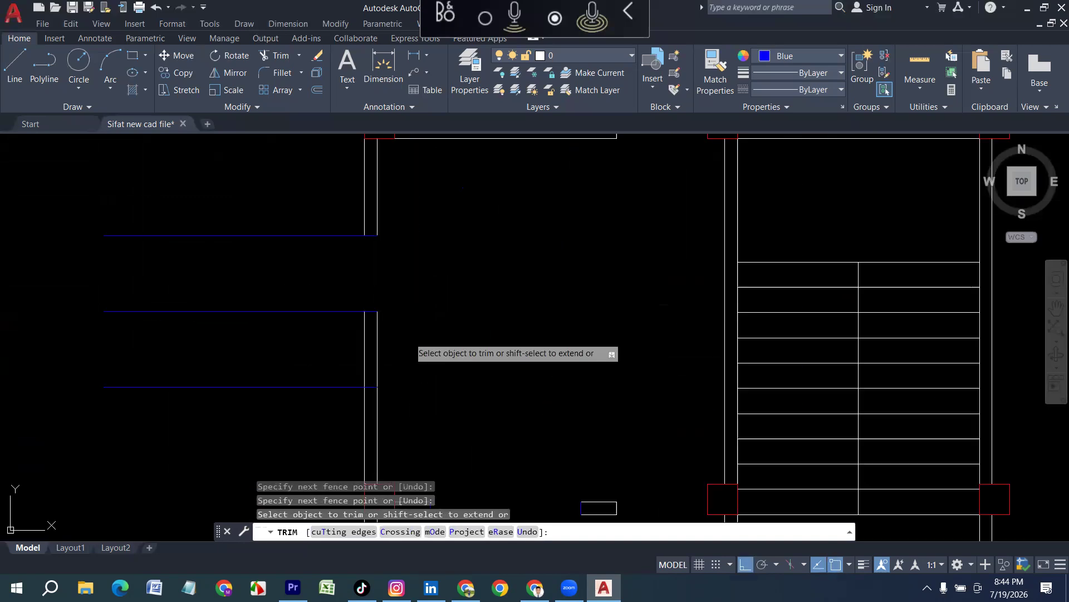
left_click_drag(260, 185, 236, 407)
scroll(366, 393, "down", 6)
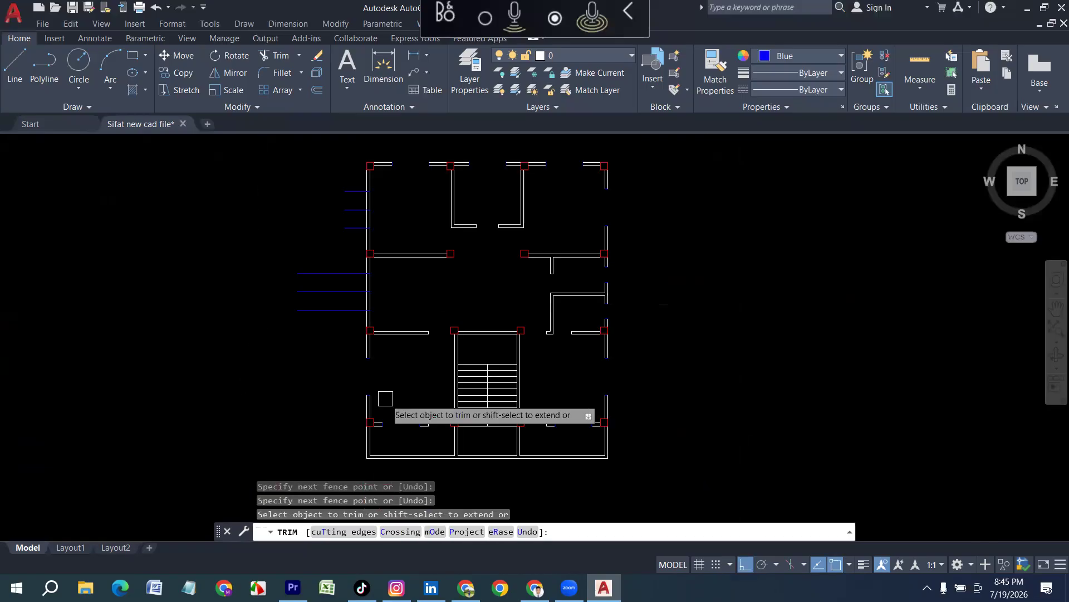
Trim the middle-left room's left outer wall between its outer blue lines and remove the excess lines.
scroll(378, 293, "up", 4)
left_click_drag(393, 275, 288, 269)
left_click_drag(392, 299, 299, 302)
left_click_drag(285, 216, 277, 374)
scroll(283, 411, "down", 6)
Trim the upper-left room's left outer wall between its outer blue lines and remove the excess lines.
scroll(302, 338, "up", 5)
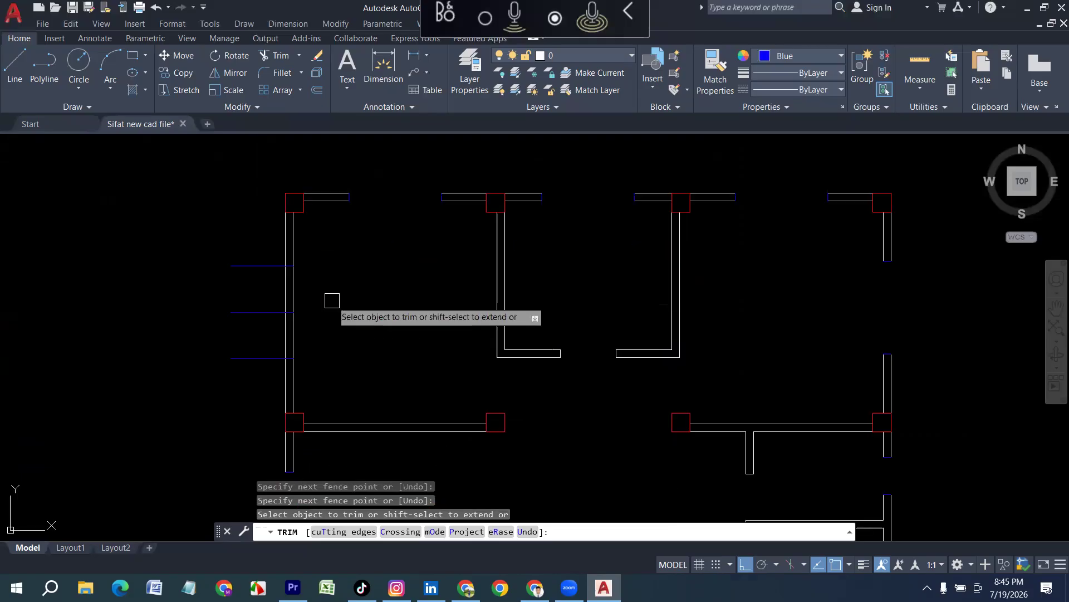
left_click_drag(316, 333, 200, 326)
left_click_drag(311, 231, 177, 236)
left_click_drag(180, 136, 173, 179)
left_click_drag(144, 396, 145, 397)
scroll(241, 361, "down", 5)
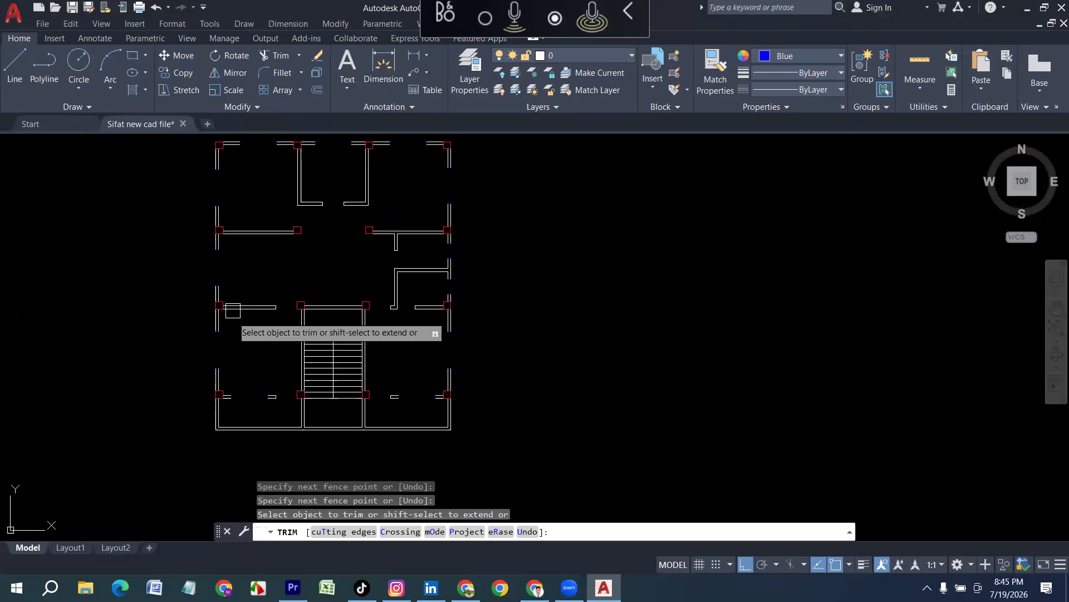
Draw a vertical line downward from the midpoint of the bottom outer wall's inner line, in the bay below the staircase.
scroll(295, 322, "up", 4)
scroll(292, 315, "down", 4)
scroll(313, 399, "up", 2)
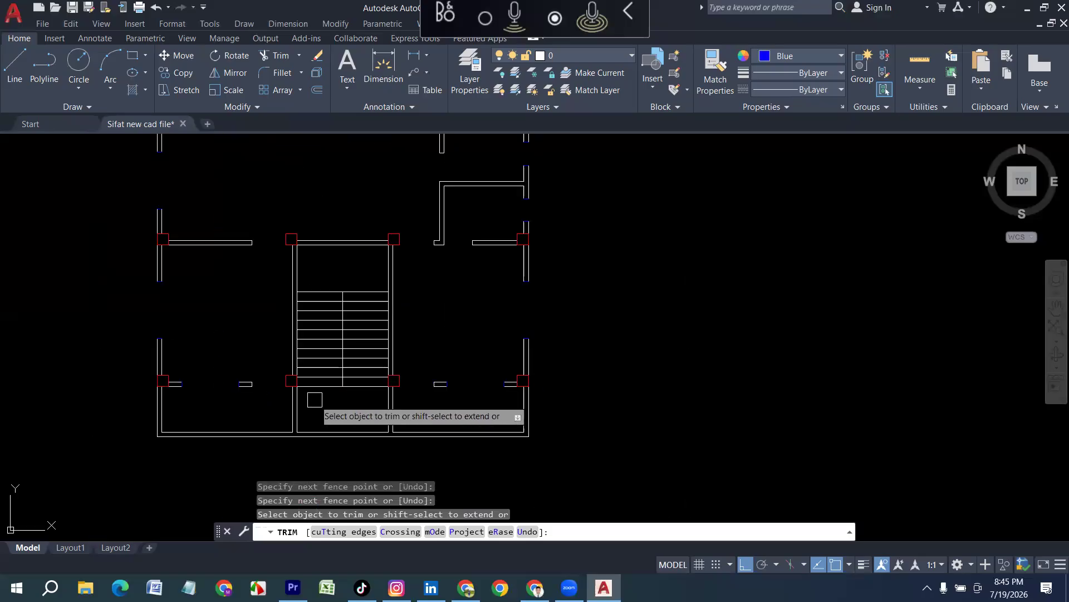
middle_click_drag(332, 431, 359, 341)
key("Escape")
scroll(394, 328, "up", 3)
type("l")
key("Return")
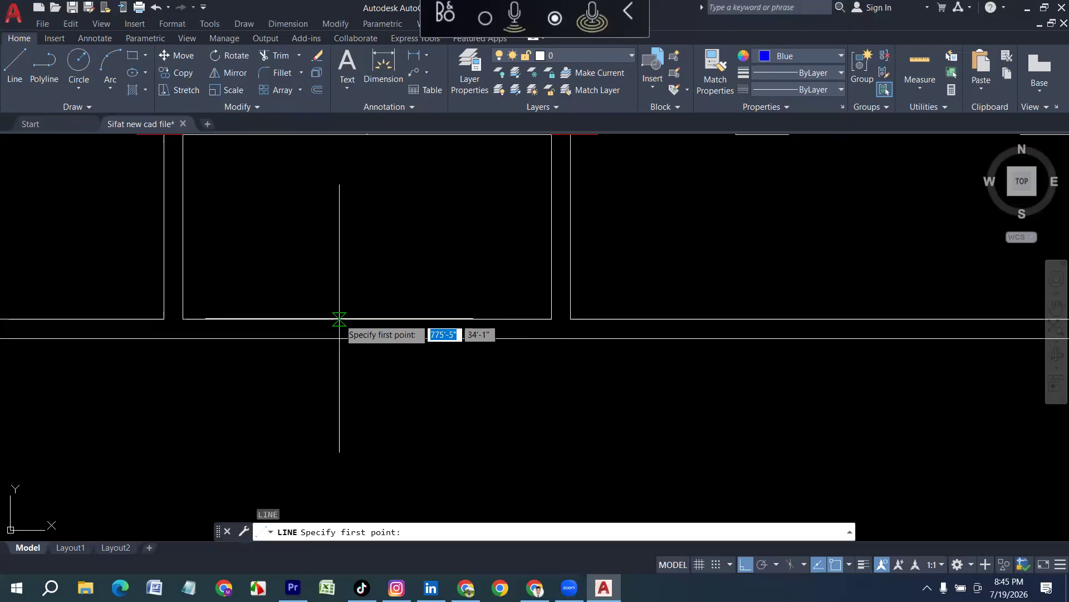
left_click(367, 318)
left_click(366, 420)
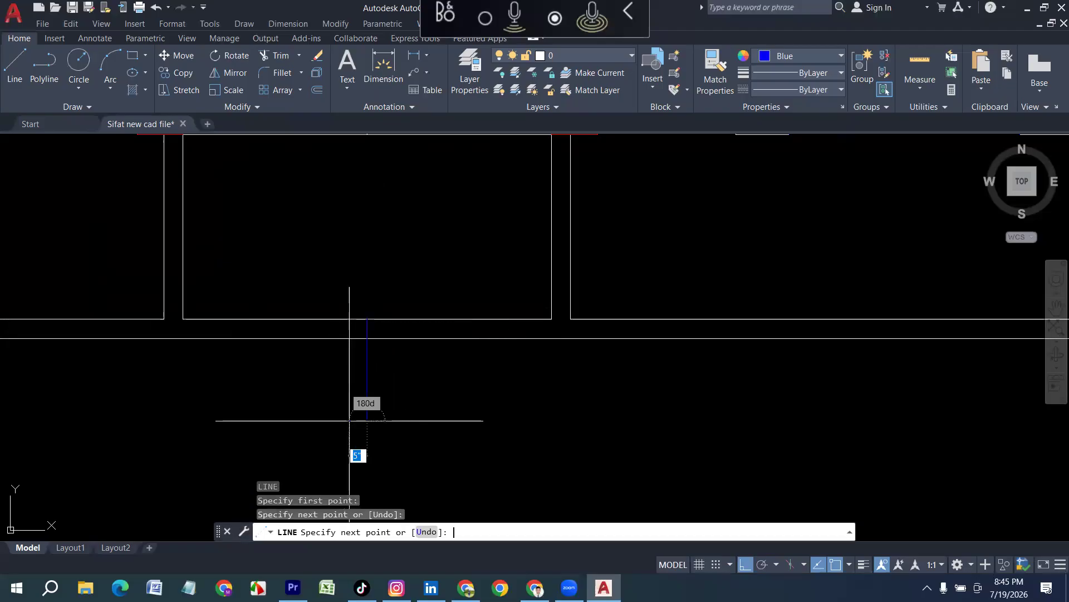
key("Return")
Offset the new midpoint line below the staircase by 2'6 to both sides.
type("o")
key("Return")
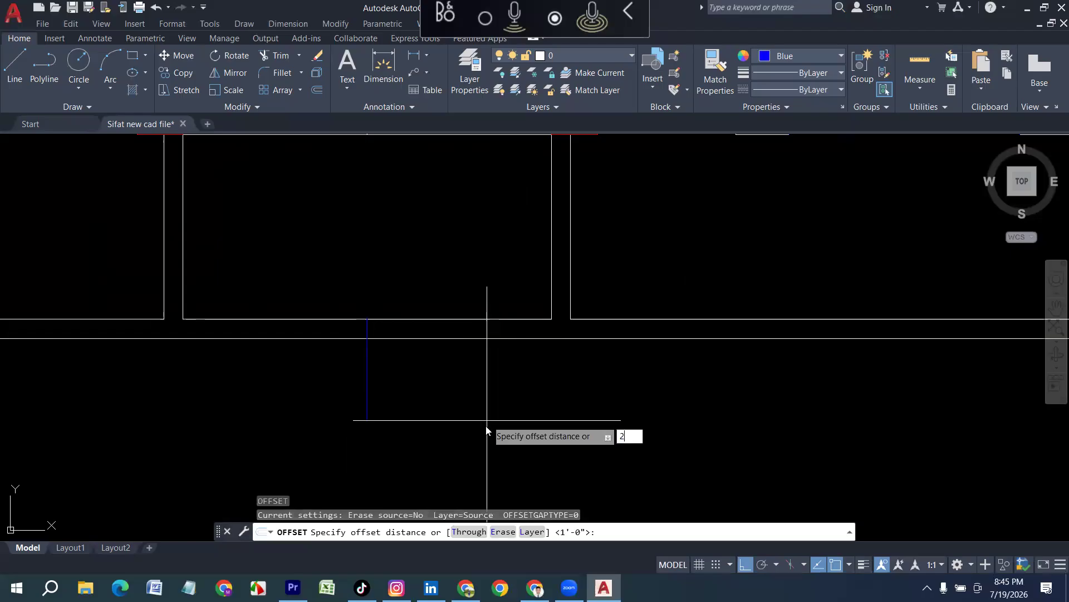
key("Return")
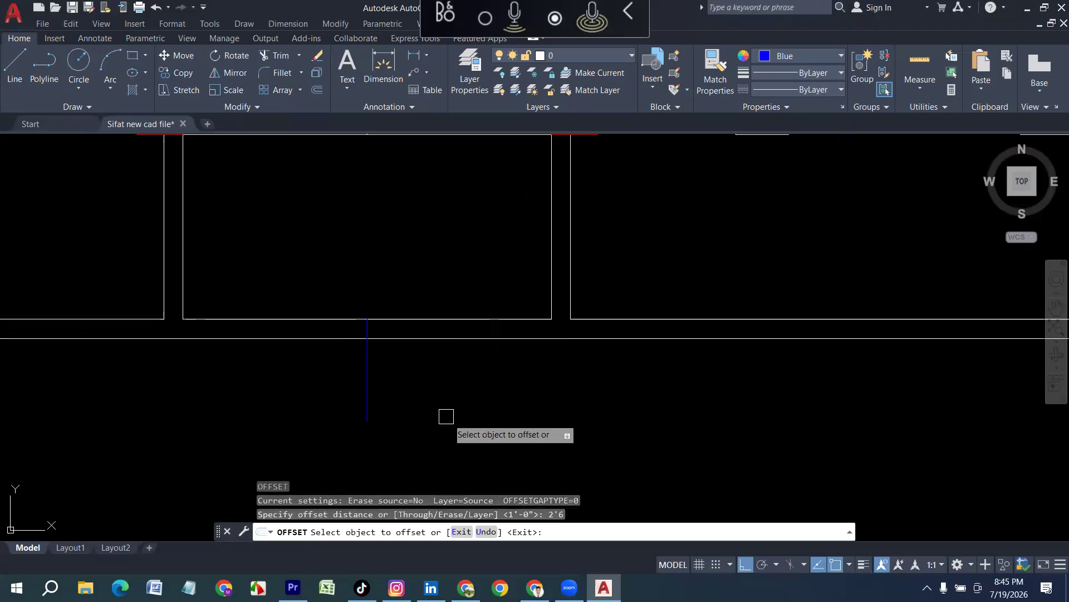
left_click(367, 375)
left_click(287, 388)
left_click(367, 377)
left_click(425, 381)
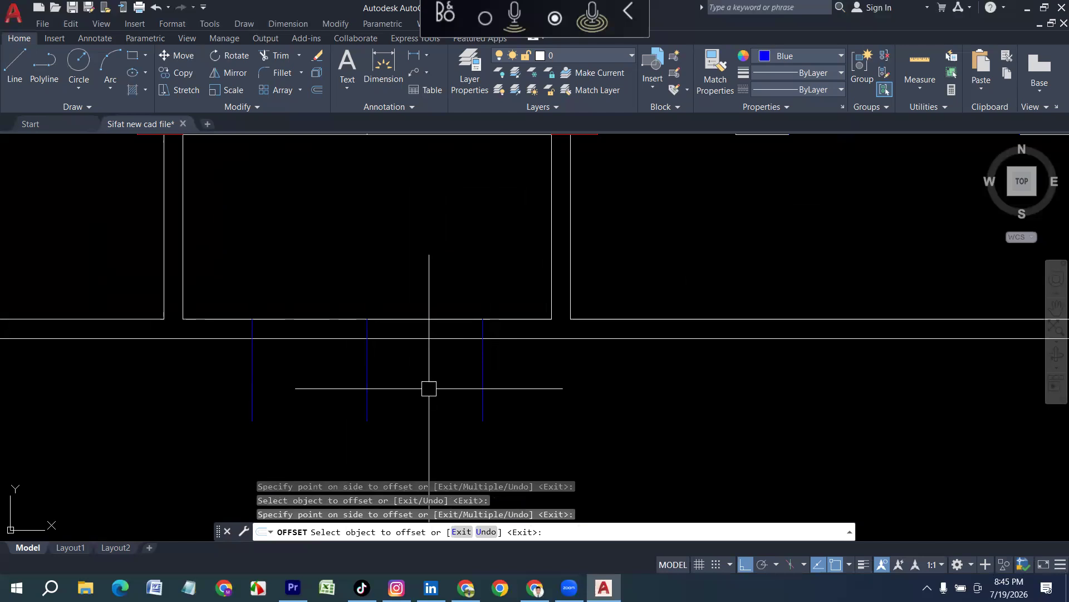
Trim the bottom outer wall below the staircase between its outer blue lines and remove the excess lines.
key("Escape")
key("Return")
left_click_drag(414, 270, 417, 379)
left_click_drag(308, 213, 310, 368)
mouse_move(179, 373)
left_mouse_down()
mouse_move(458, 387)
mouse_move(429, 411)
left_mouse_up()
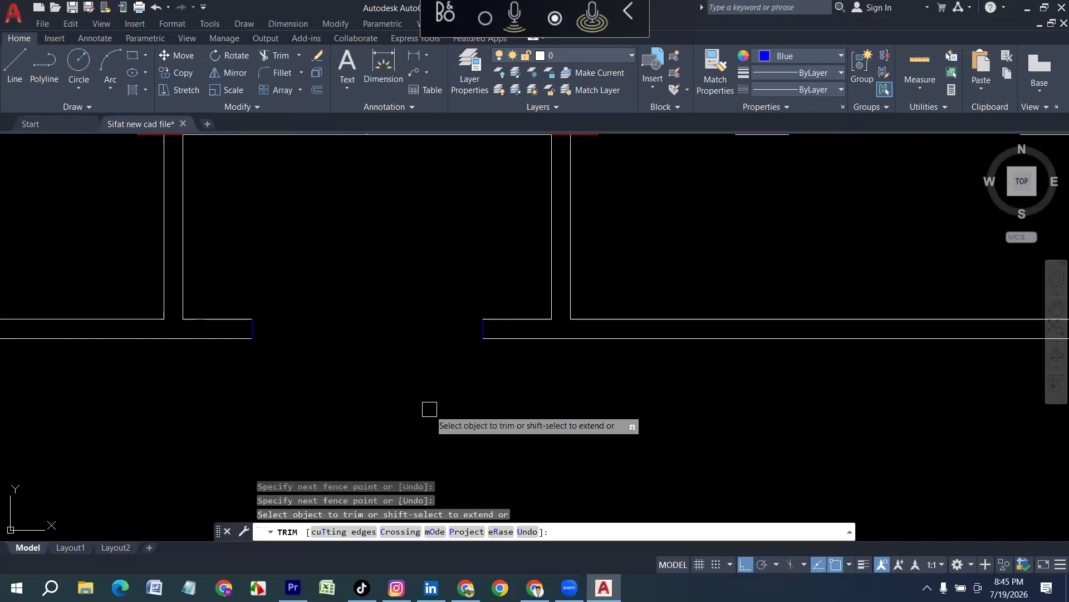
scroll(430, 410, "down", 5)
key("Escape")
scroll(490, 381, "down", 4)
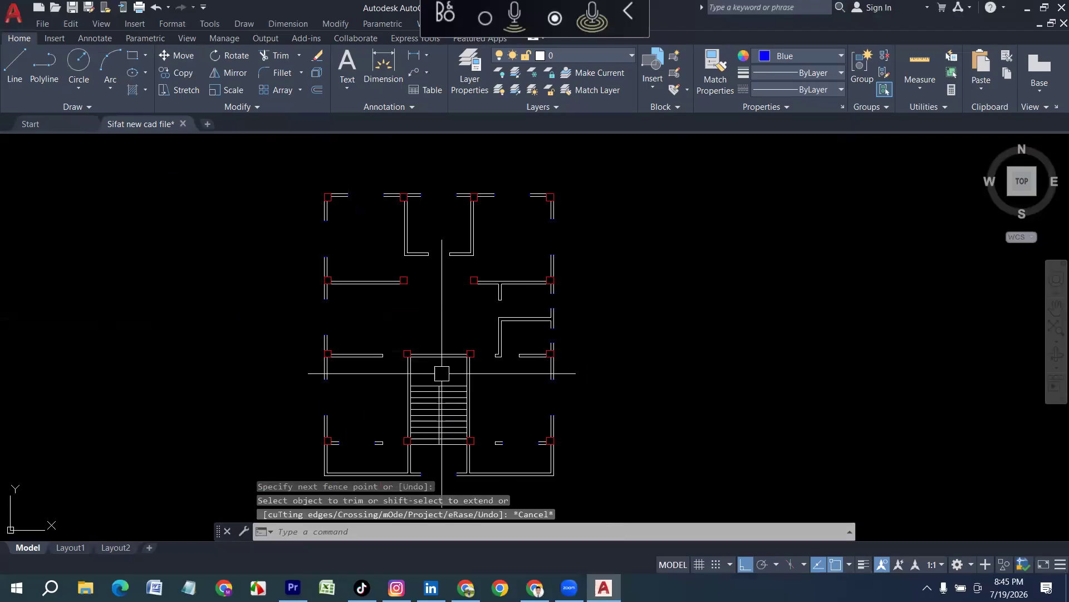
Draw a rectangle filling the opening in the upper-left room's top wall, from one wall end to the opposite corner.
scroll(441, 269, "up", 6)
key("Escape")
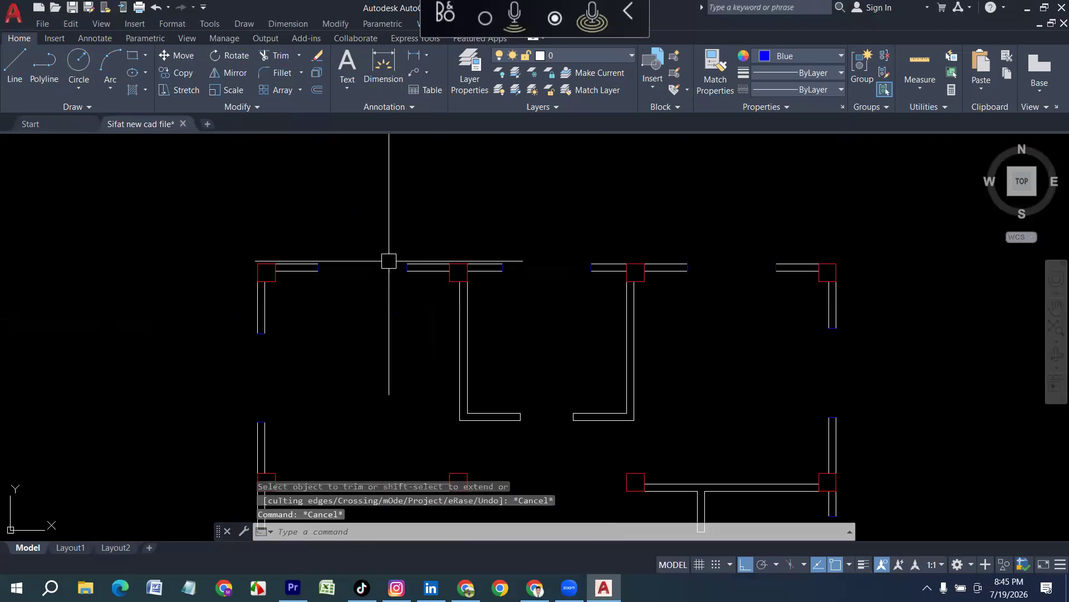
type("REC")
key("Return")
scroll(268, 271, "up", 2)
left_click(279, 275)
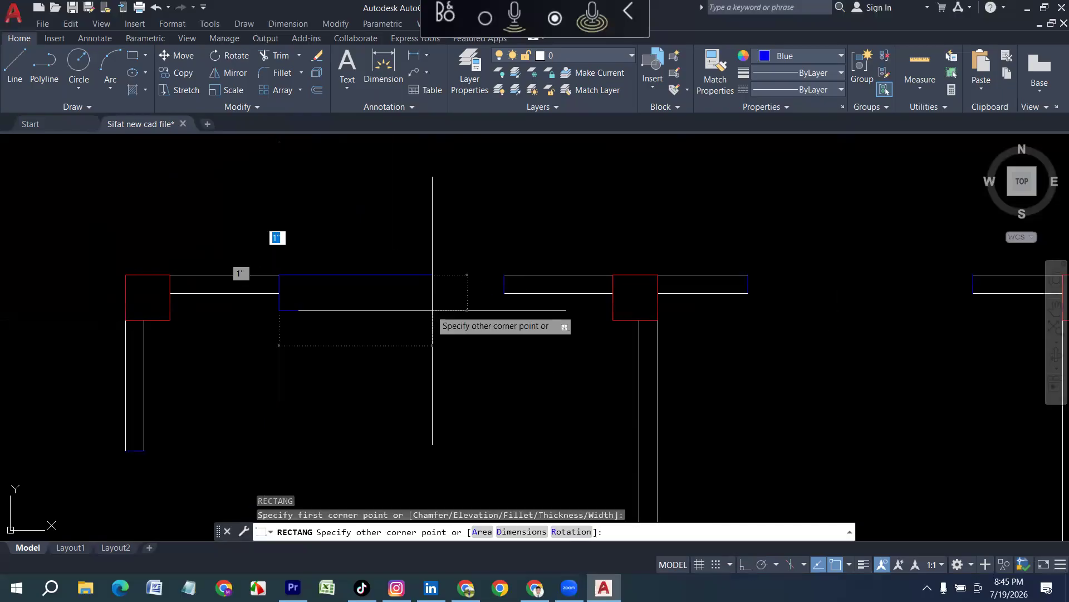
left_click(501, 291)
Draw a rectangle filling the opening in the upper middle room's top wall.
scroll(315, 288, "down", 2)
middle_click_drag(604, 297, 182, 261)
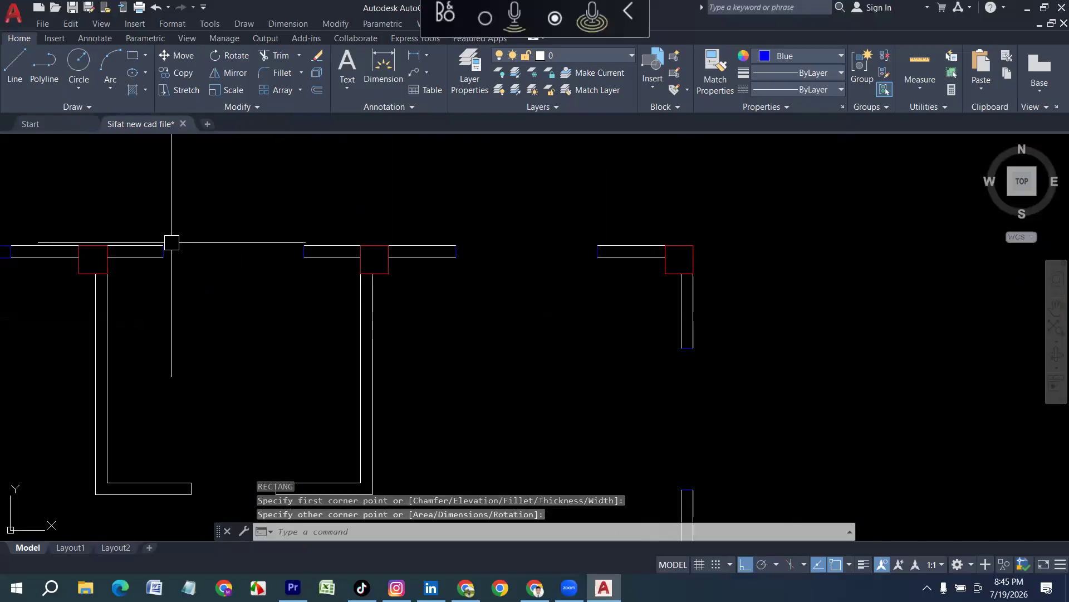
key("Return")
left_click(164, 245)
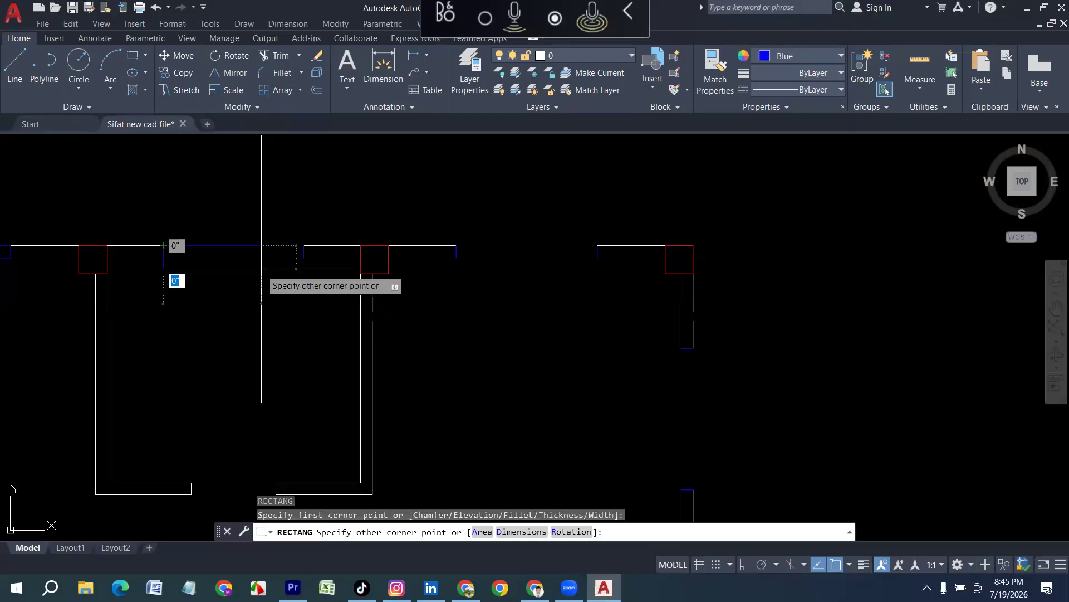
left_click(303, 257)
Draw a rectangle filling the opening in the upper-right room's top wall.
scroll(457, 239, "up", 2)
key("Return")
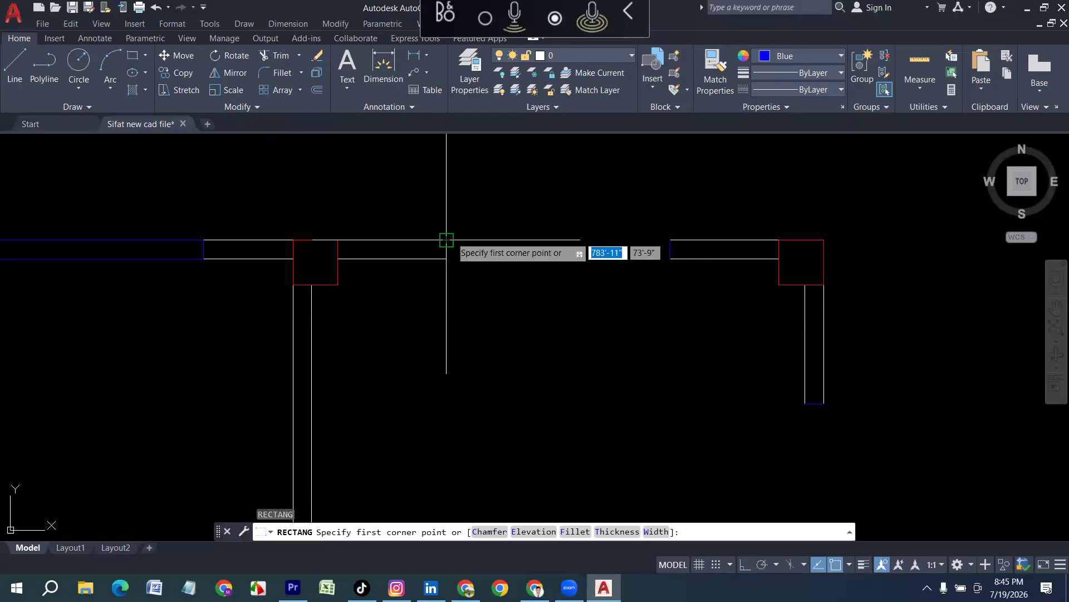
left_click(446, 240)
left_click(670, 258)
Draw a rectangle filling the opening in the upper-right room's right outer wall.
scroll(557, 262, "down", 4)
scroll(543, 272, "up", 3)
key("Return")
left_click(562, 288)
scroll(560, 271, "down", 2)
scroll(565, 400, "up", 4)
left_click(580, 455)
Draw a rectangle filling the right outer wall opening of the upper small space.
scroll(494, 241, "down", 6)
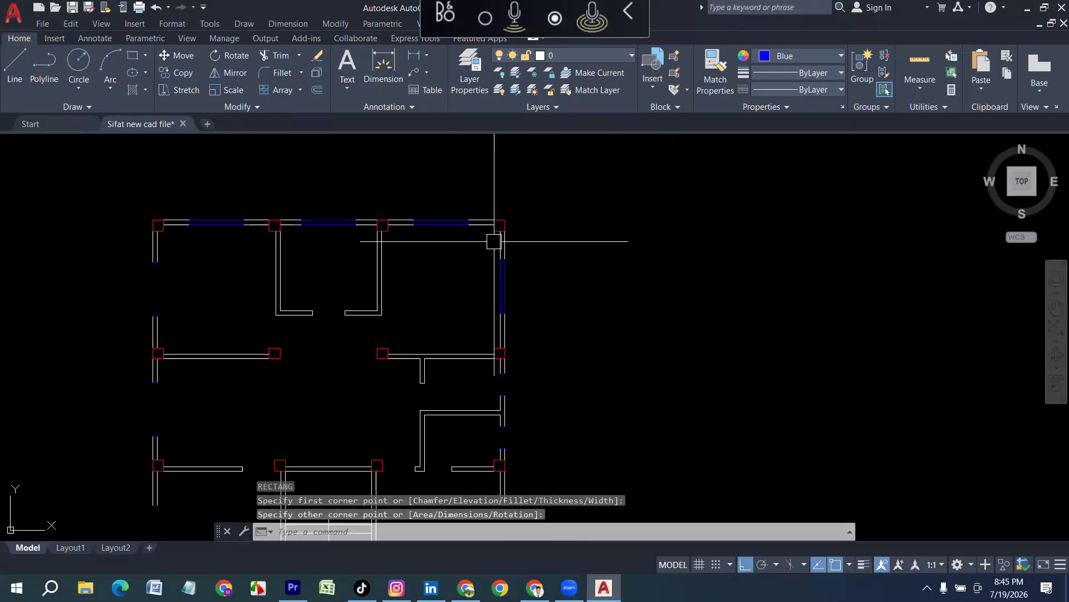
scroll(478, 323, "up", 5)
key("Return")
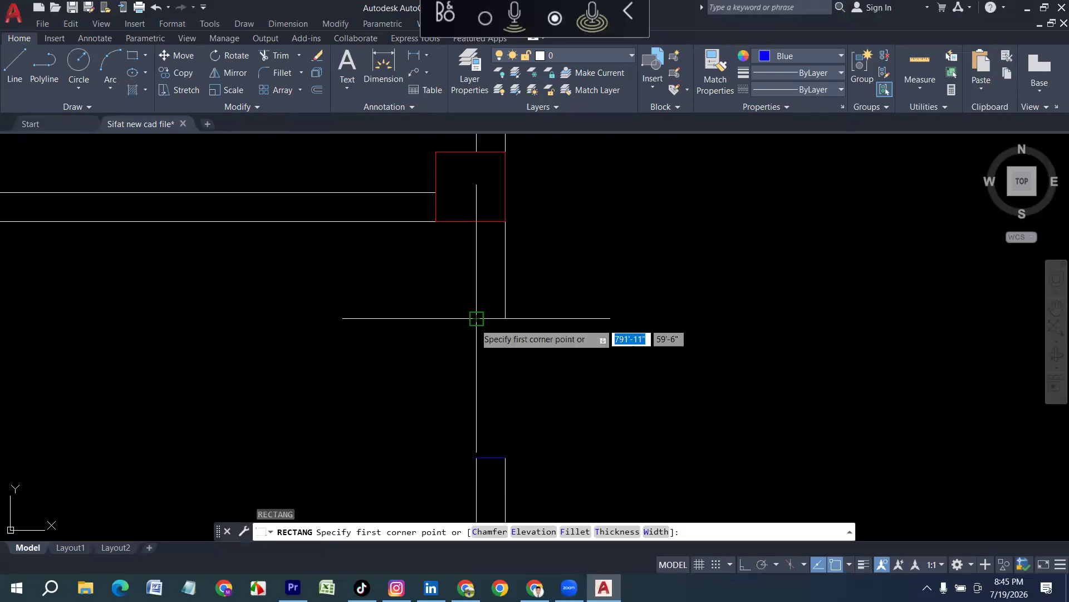
left_click(476, 319)
left_click(505, 457)
Draw a rectangle filling the right outer wall opening of the lower small room.
scroll(501, 402, "down", 6)
scroll(471, 377, "up", 5)
key("Return")
left_click(471, 344)
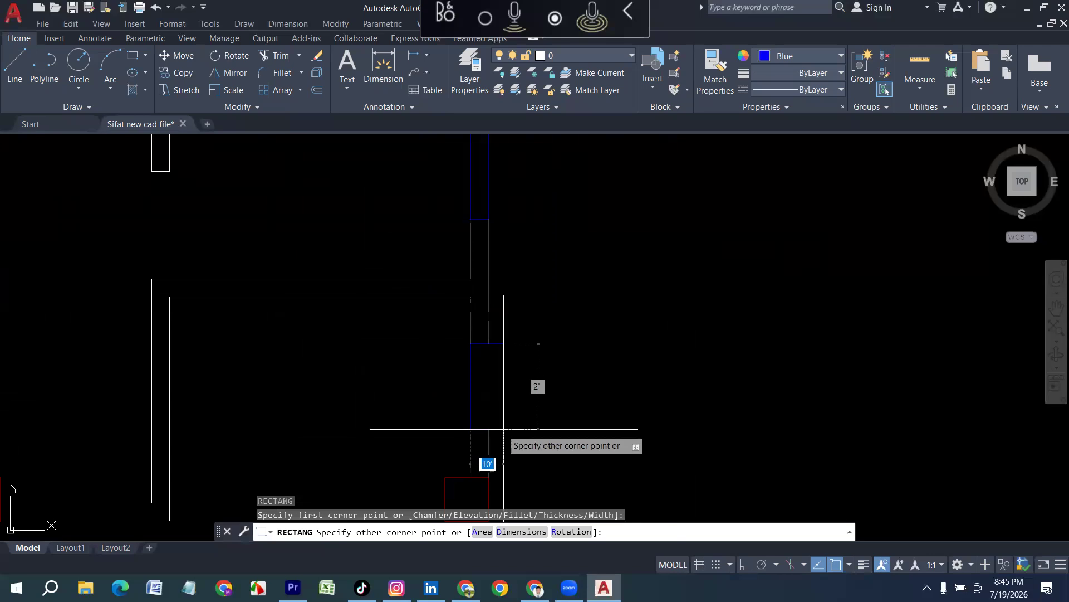
left_click(492, 430)
Draw a rectangle filling the opening in the lower-right room's right outer wall.
scroll(492, 429, "down", 6)
scroll(491, 359, "up", 4)
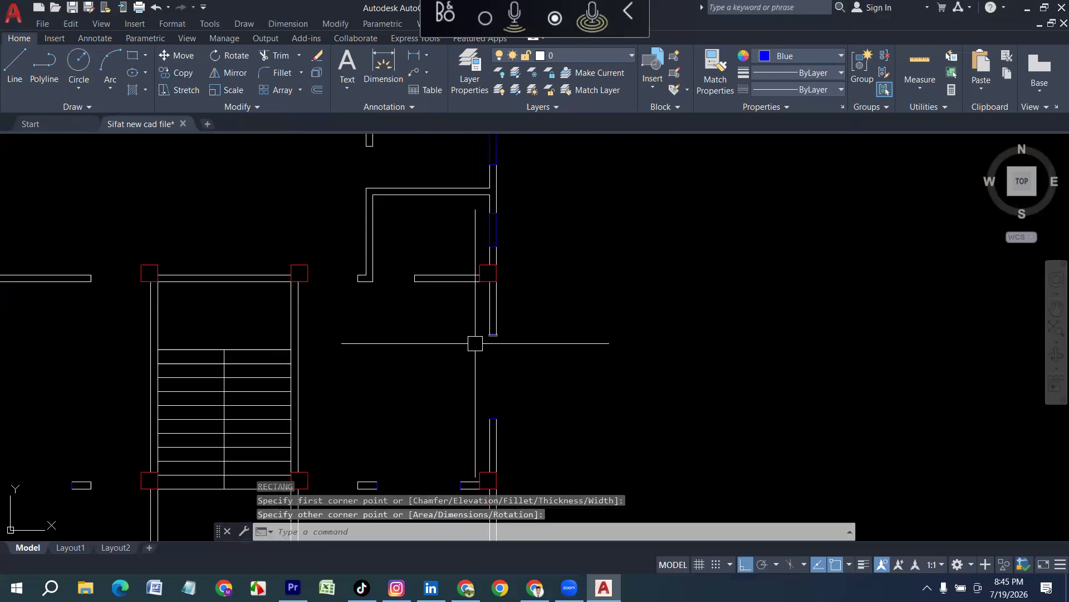
scroll(475, 344, "up", 2)
key("Return")
left_click(503, 268)
scroll(526, 362, "down", 2)
scroll(528, 362, "up", 3)
left_click(480, 394)
Draw a rectangle filling the blue-edged opening in the lower-right room's bottom wall.
scroll(531, 318, "down", 5)
scroll(505, 355, "up", 4)
scroll(415, 351, "up", 2)
key("Return")
left_click(352, 318)
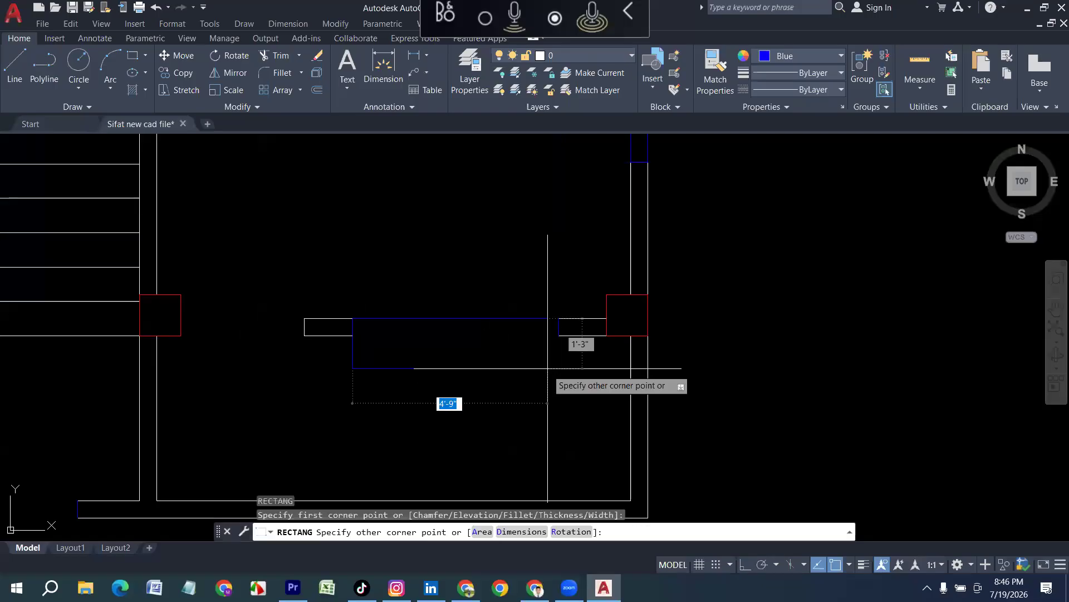
left_click(559, 335)
Draw a rectangle filling the opening in the bottom outer wall below the staircase.
scroll(351, 346, "down", 5)
scroll(390, 384, "up", 3)
scroll(353, 365, "up", 2)
key("Return")
left_click(351, 366)
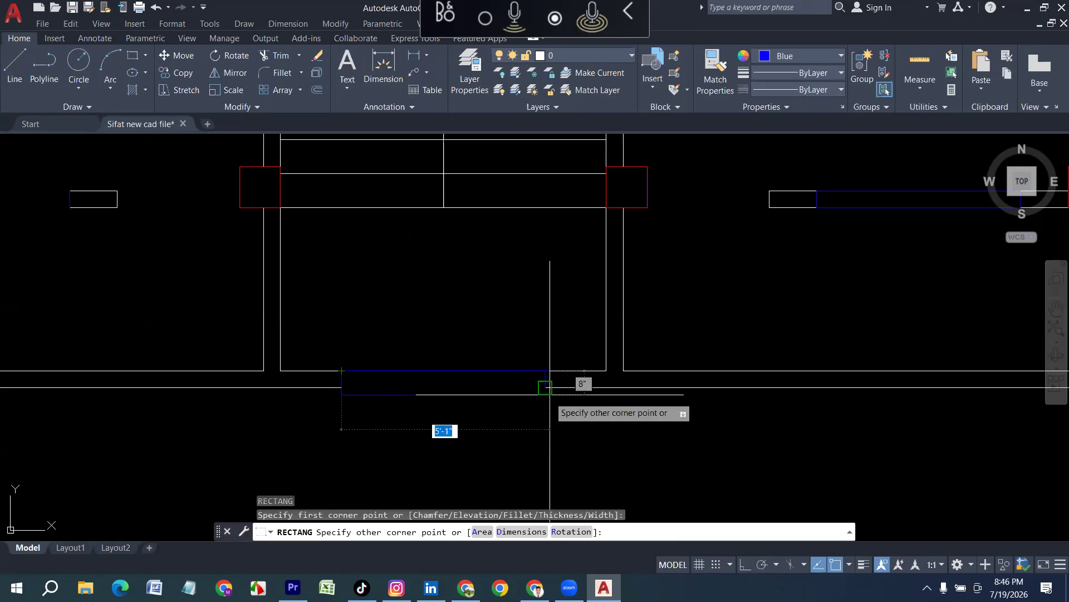
left_click(545, 385)
Draw a rectangle filling the blue-edged opening in the lower-left room's bottom wall.
scroll(502, 437, "down", 3)
scroll(350, 369, "up", 5)
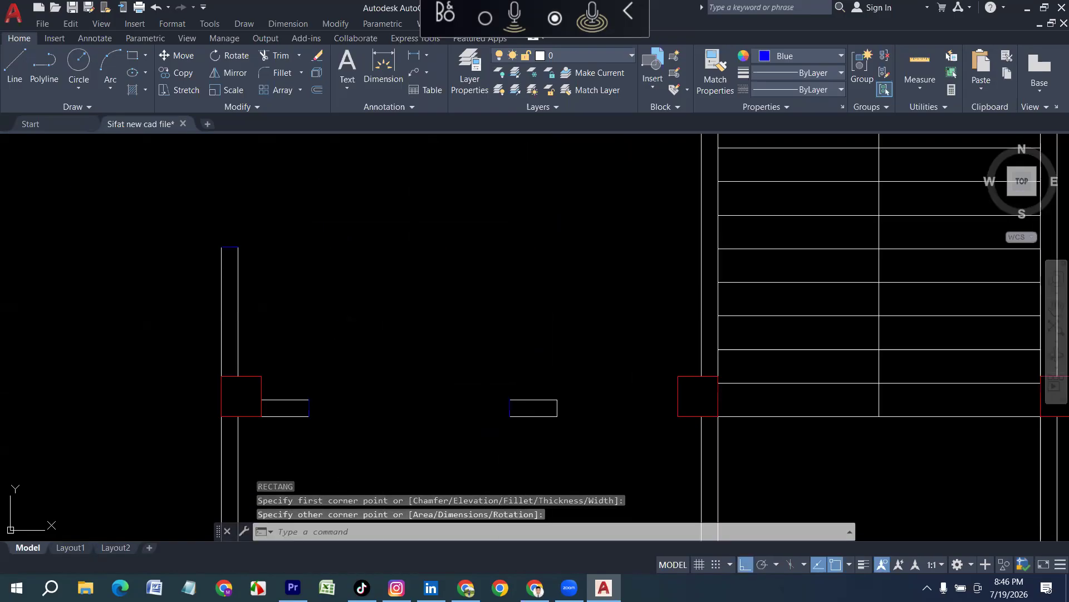
key("Return")
left_click(309, 399)
left_click(510, 416)
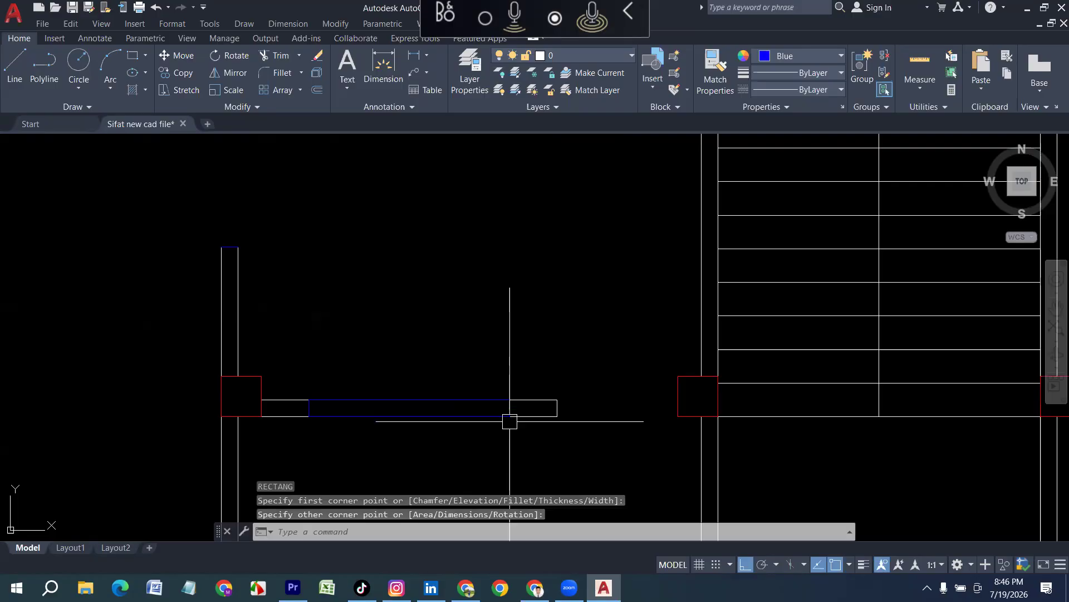
Draw a rectangle filling the opening in the lower-left room's left outer wall.
middle_click_drag(276, 265, 287, 386)
key("Return")
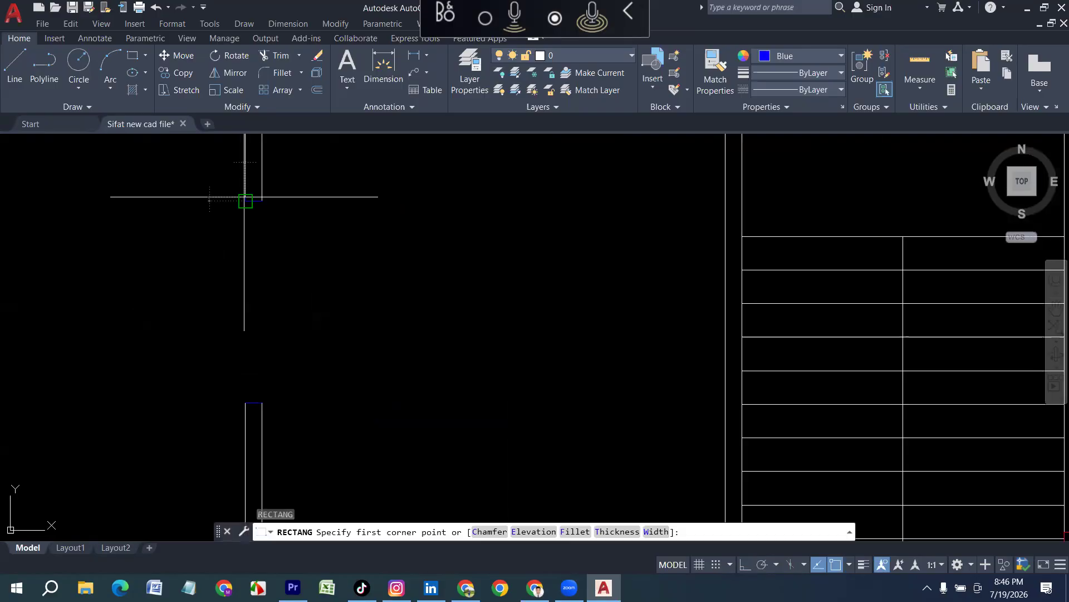
left_click(246, 201)
left_click(261, 401)
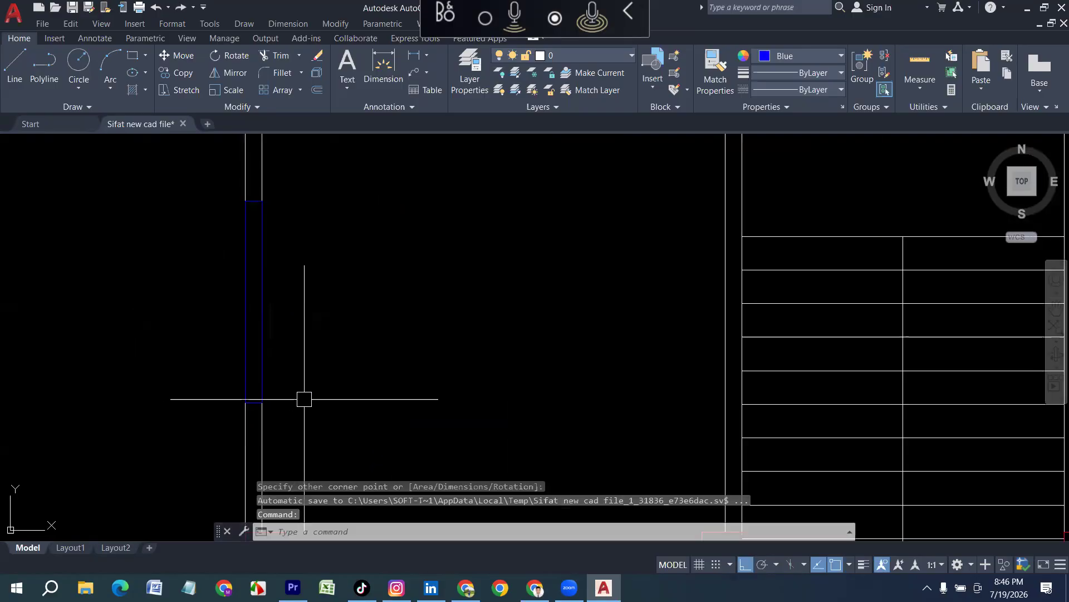
Draw a rectangle filling the opening in the middle-left room's left outer wall.
scroll(335, 387, "down", 4)
scroll(301, 325, "up", 3)
key("Return")
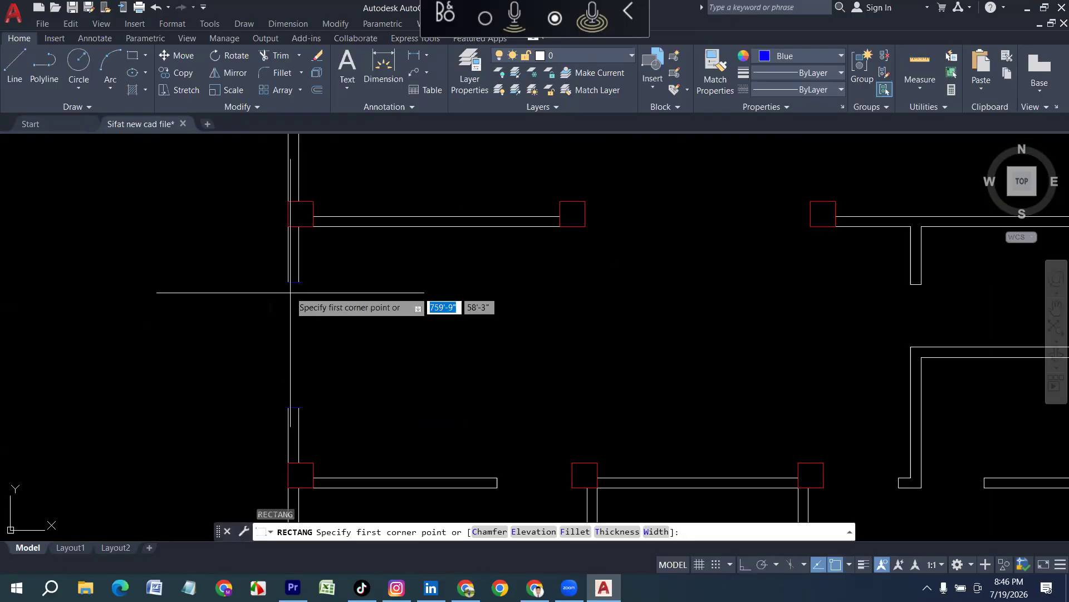
left_click(288, 282)
left_click(298, 407)
Draw a rectangle filling the opening in the upper-left room's left outer wall.
middle_click_drag(355, 212, 361, 360)
middle_click_drag(312, 185, 291, 281)
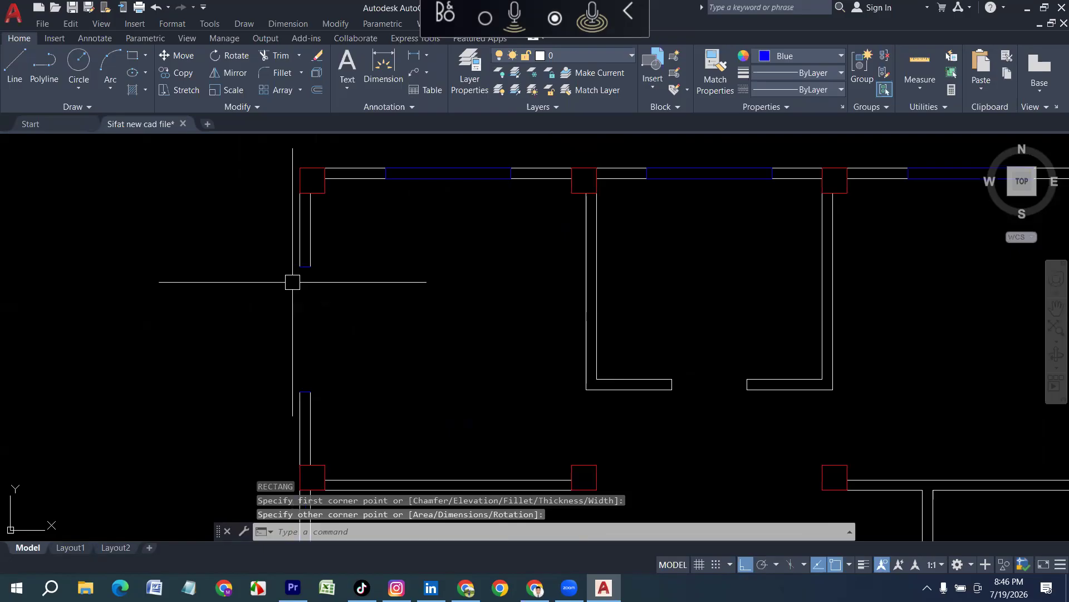
key("Return")
left_click(300, 266)
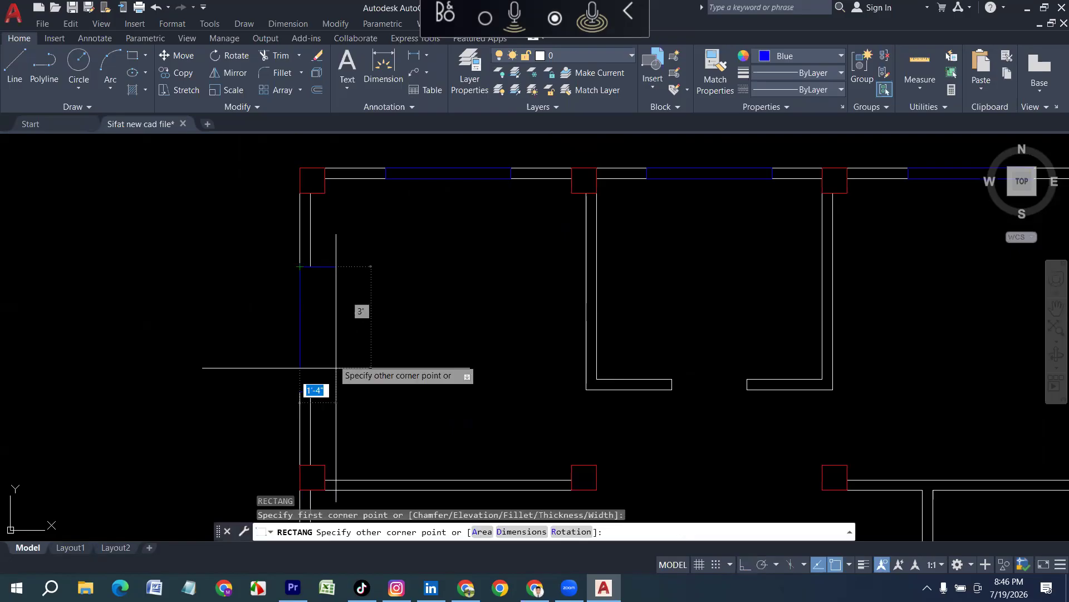
left_click(311, 392)
Delete the blue rectangle in the upper-left room's top wall opening.
left_click(464, 221)
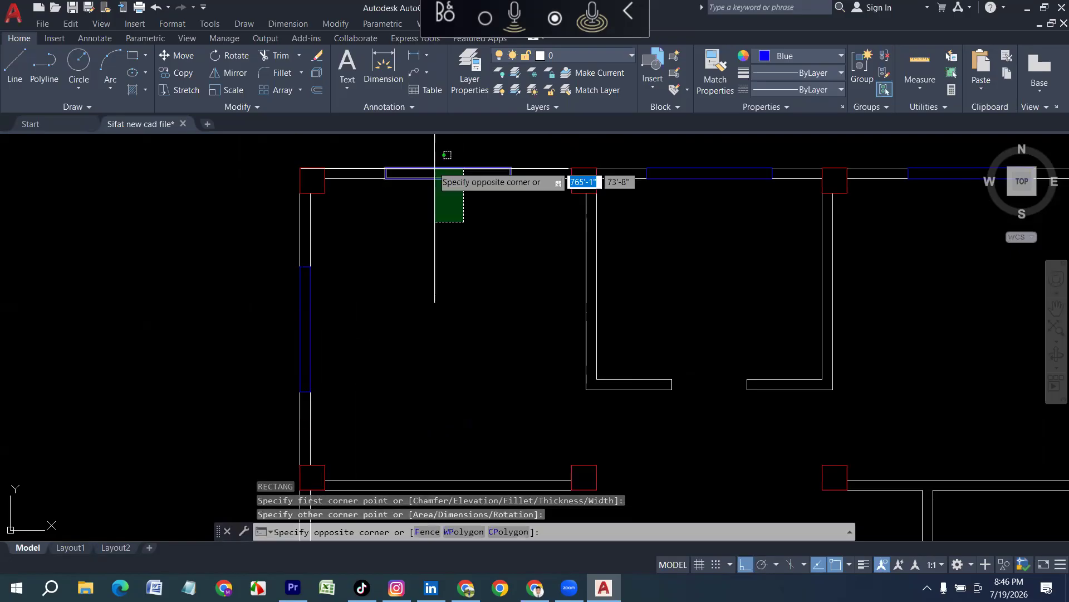
left_click(435, 174)
key("Delete")
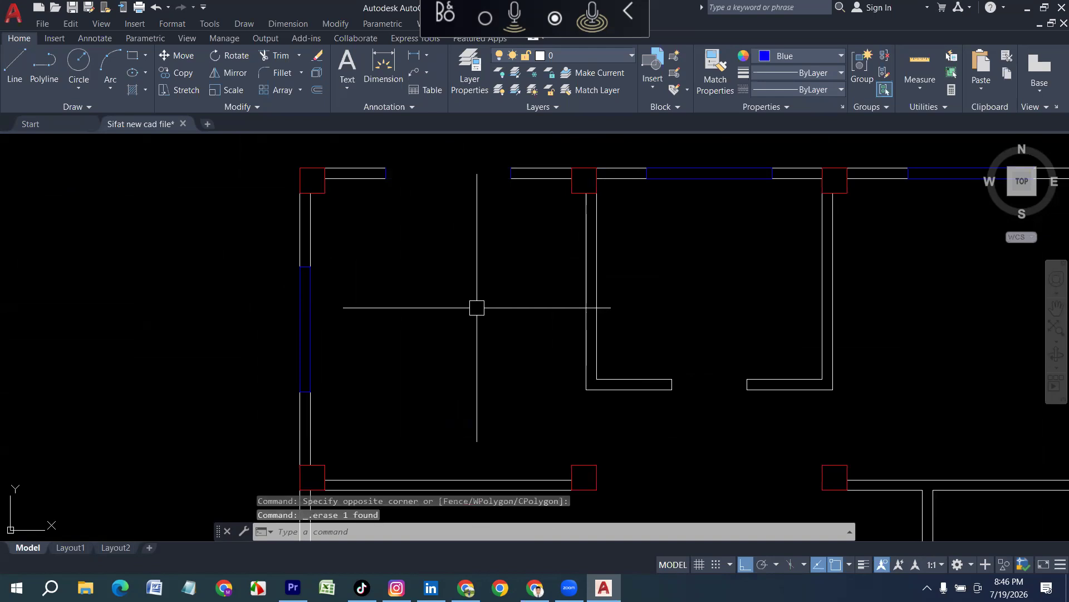
Undo the last erase and offset the window rectangle in the upper-left room's top wall 2" inward.
key("ctrl+z")
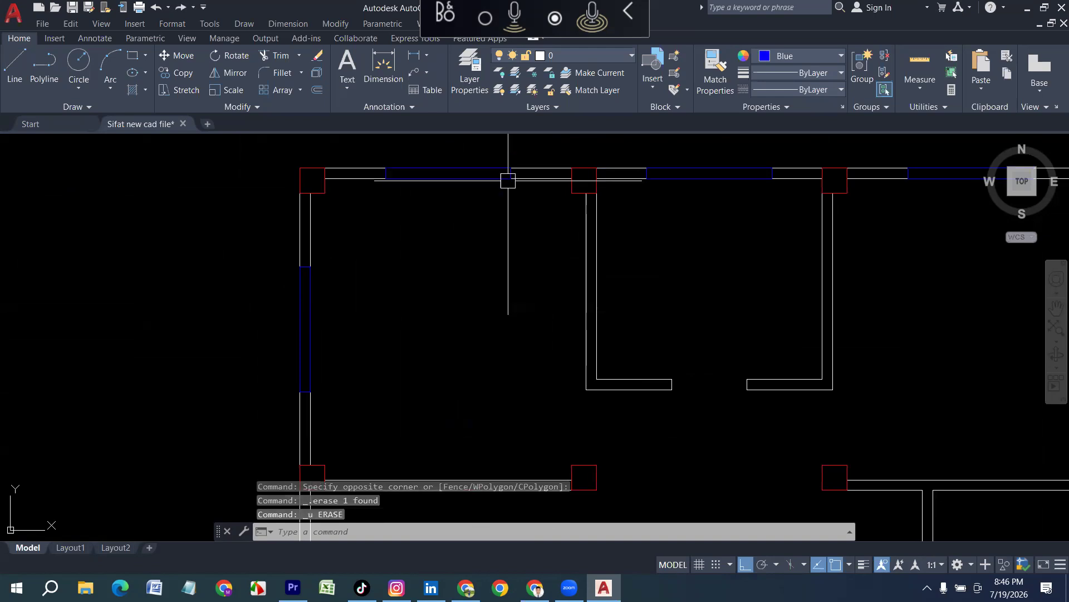
middle_click_drag(461, 278, 408, 388)
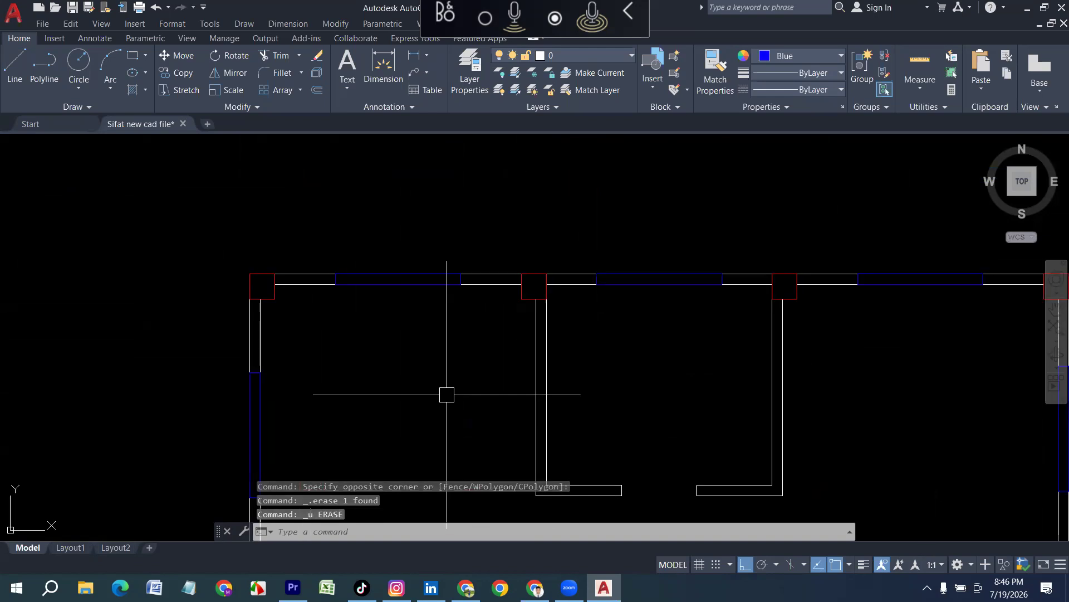
type("o")
key("Return")
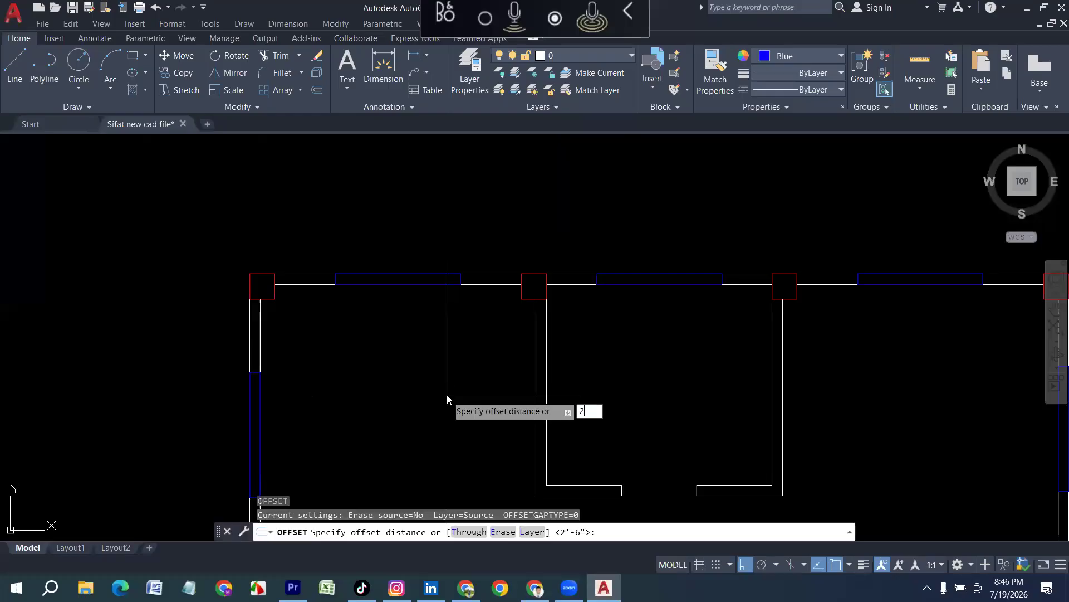
type("2")
key("Return")
scroll(426, 320, "up", 6)
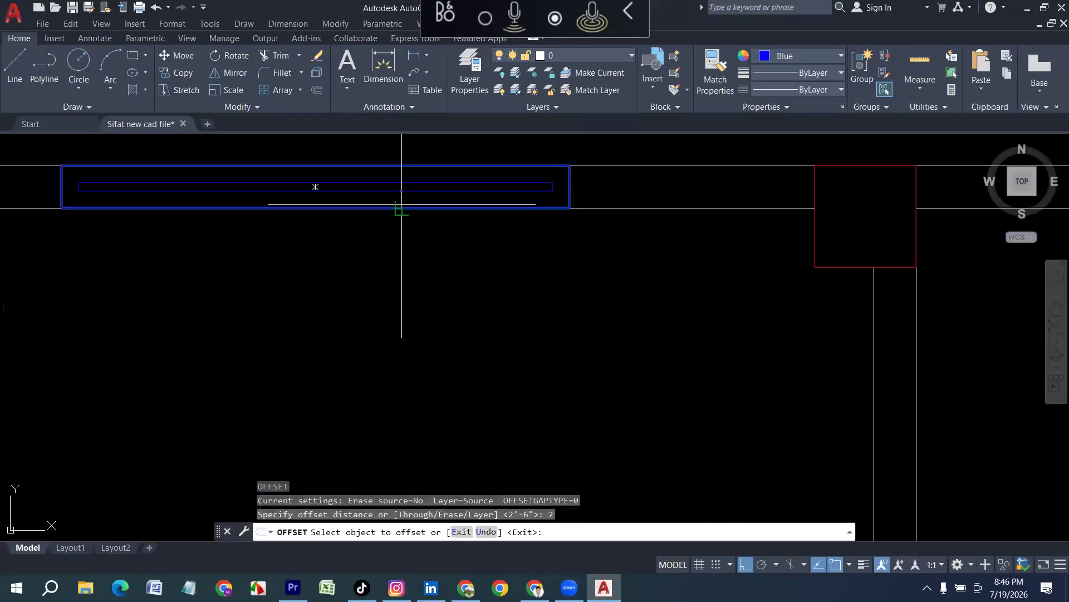
left_click(403, 192)
scroll(245, 314, "down", 8)
scroll(422, 298, "up", 4)
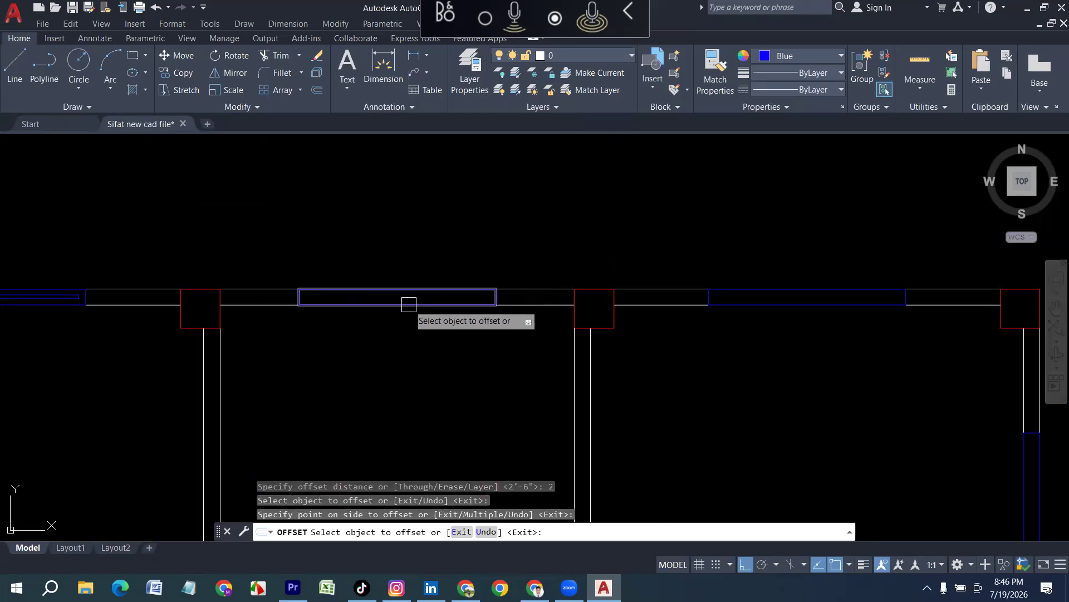
Offset the window rectangles in the top walls of the upper-middle and upper-right rooms 2" inward.
left_click(409, 304)
scroll(418, 306, "up", 5)
left_click(418, 306)
scroll(305, 323, "down", 5)
scroll(575, 318, "up", 5)
left_click(573, 310)
left_click(492, 291)
Offset the window rectangle in the upper-right room's right outer wall 2" inward.
scroll(568, 334, "down", 5)
scroll(534, 334, "up", 5)
left_click(426, 342)
left_click(448, 337)
scroll(478, 262, "down", 5)
scroll(485, 317, "up", 5)
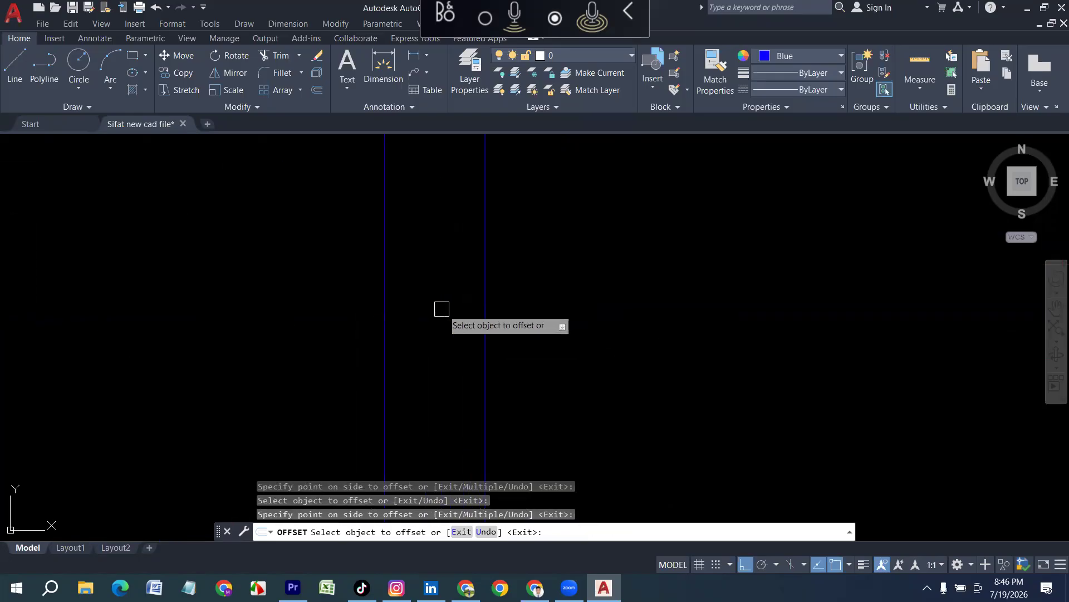
Offset the window rectangles in the right outer wall of the small middle-right room and the lower-right room 2" inward.
scroll(412, 292, "down", 5)
scroll(490, 340, "up", 5)
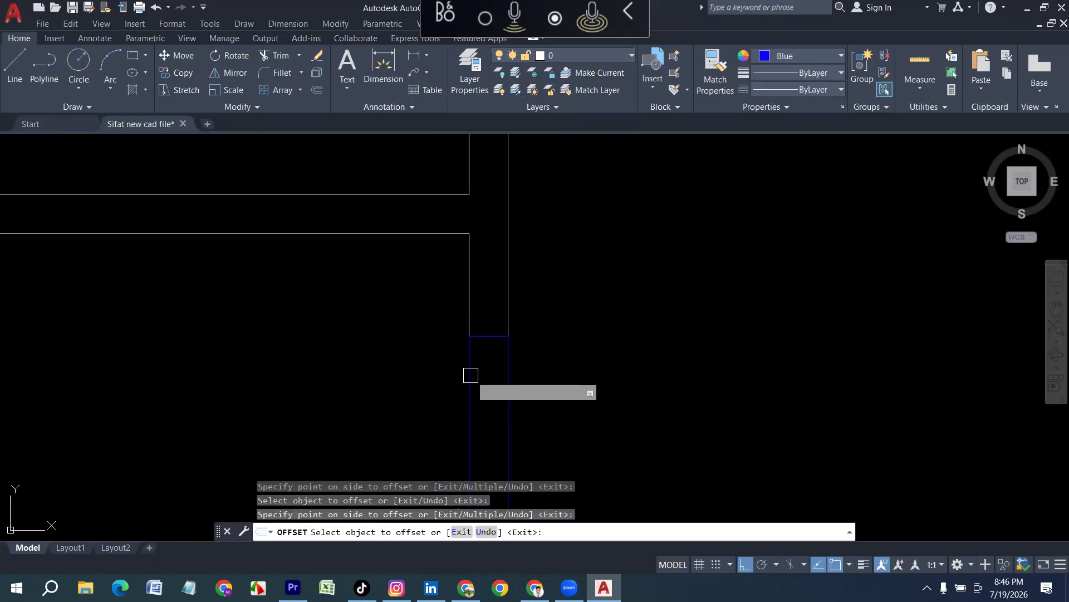
left_click(470, 380)
left_click(504, 334)
scroll(509, 312, "down", 5)
scroll(524, 345, "up", 5)
middle_click_drag(517, 430, 507, 184)
left_click(491, 268)
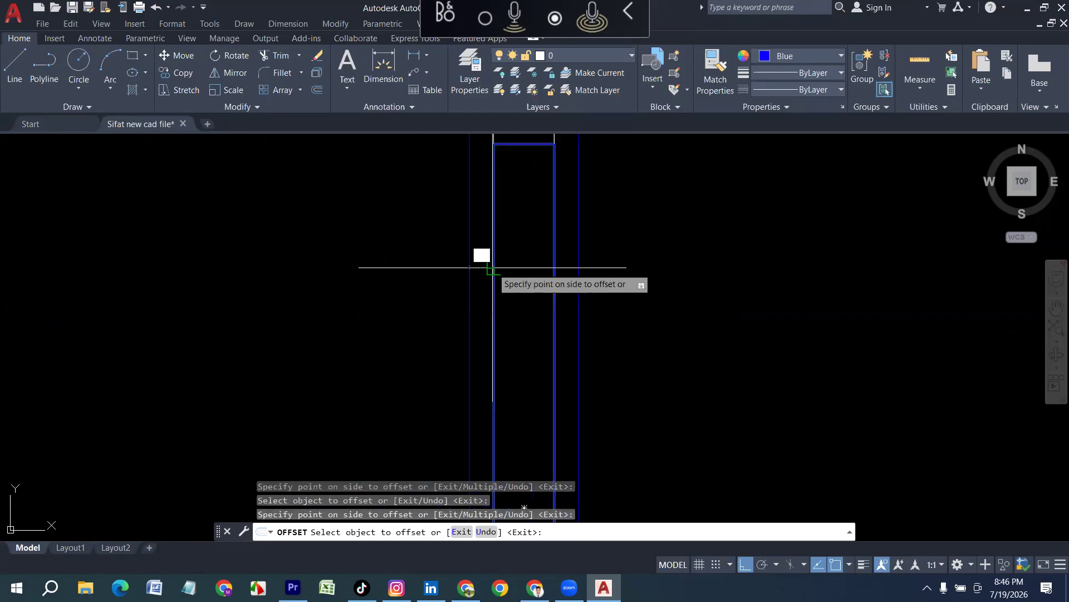
left_click(524, 266)
Offset the window rectangles in the lower-right room's bottom wall and the outer wall below the staircase 2" inward.
scroll(547, 191, "down", 3)
scroll(529, 262, "up", 6)
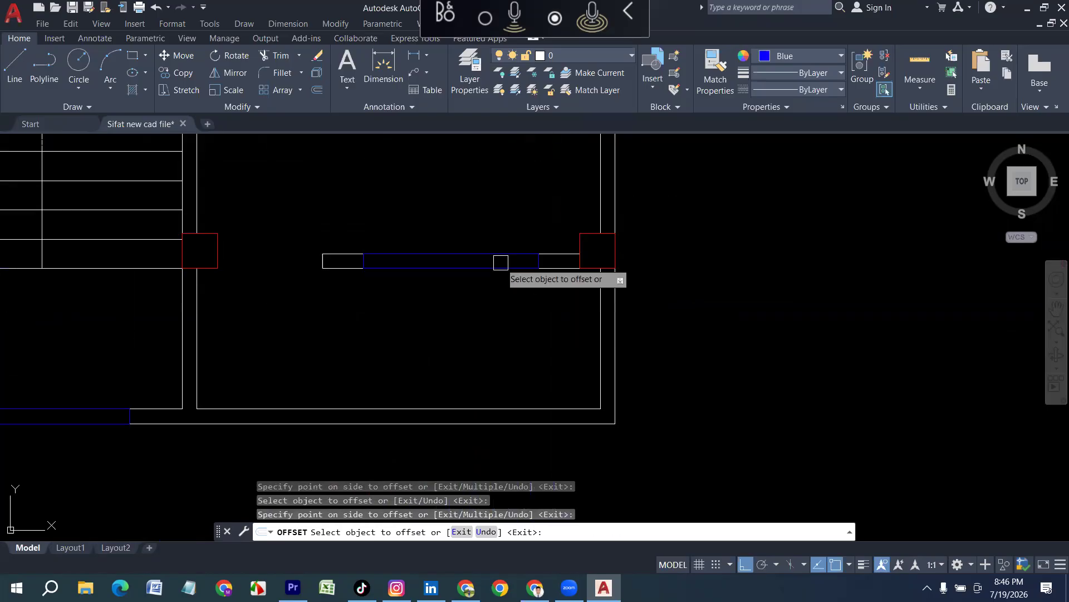
left_click(470, 288)
left_click(494, 232)
scroll(553, 301, "down", 5)
scroll(378, 310, "up", 5)
left_click(383, 347)
left_click(384, 335)
Offset the window rectangle in the lower-left room's bottom wall 2" inward.
scroll(346, 321, "down", 5)
scroll(348, 322, "up", 5)
left_click(348, 312)
scroll(353, 318, "up", 3)
left_click(352, 319)
Offset the remaining window rectangles in the left outer wall 2" inward.
scroll(475, 403, "down", 5)
scroll(308, 211, "up", 4)
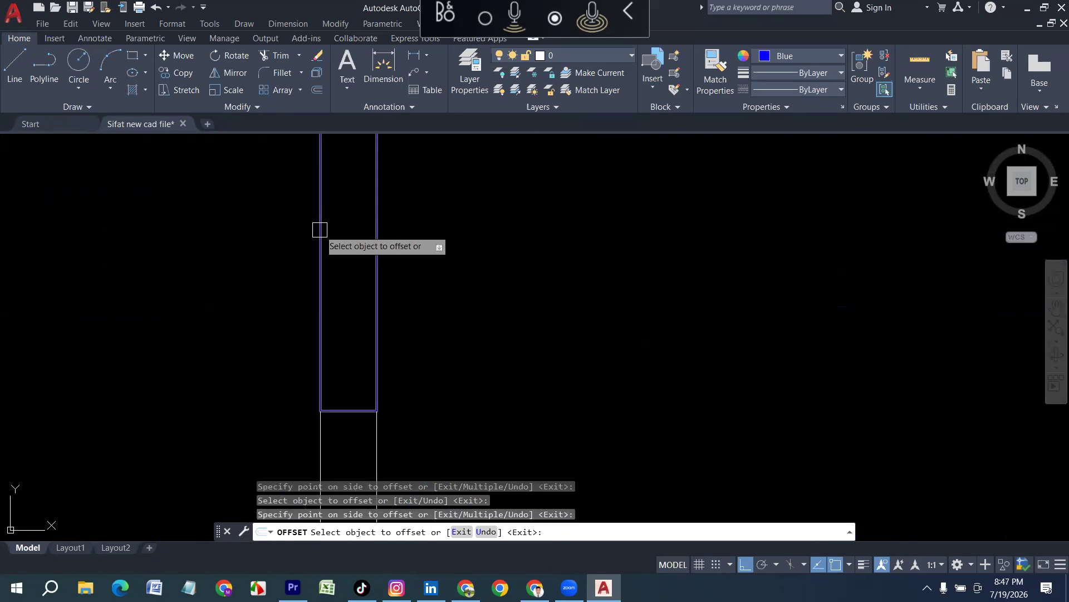
scroll(356, 312, "down", 5)
scroll(371, 301, "up", 5)
scroll(356, 270, "down", 5)
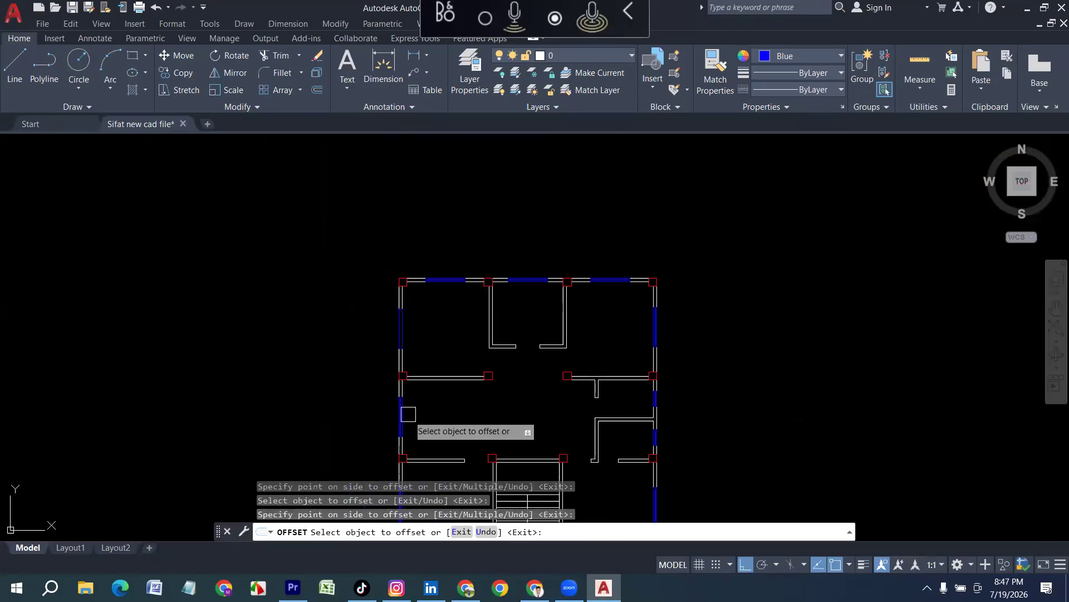
scroll(427, 378, "up", 5)
scroll(461, 351, "up", 4)
left_click(467, 336)
left_click(478, 327)
scroll(468, 278, "down", 5)
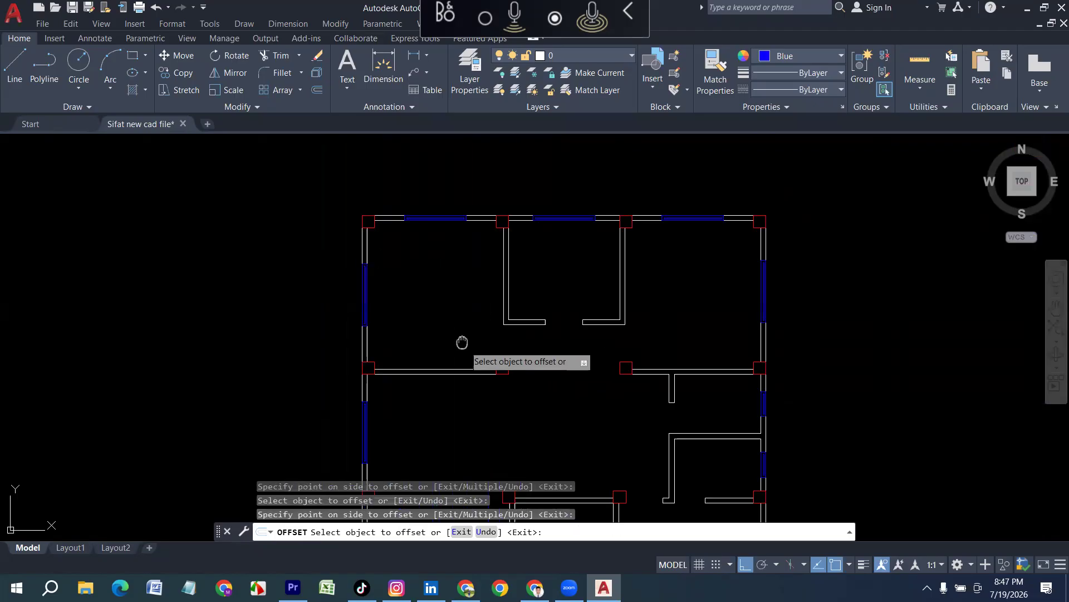
middle_click_drag(462, 342, 387, 247)
key("Escape")
Copy the entire floor plan horizontally into the empty space to its right.
scroll(578, 344, "down", 3)
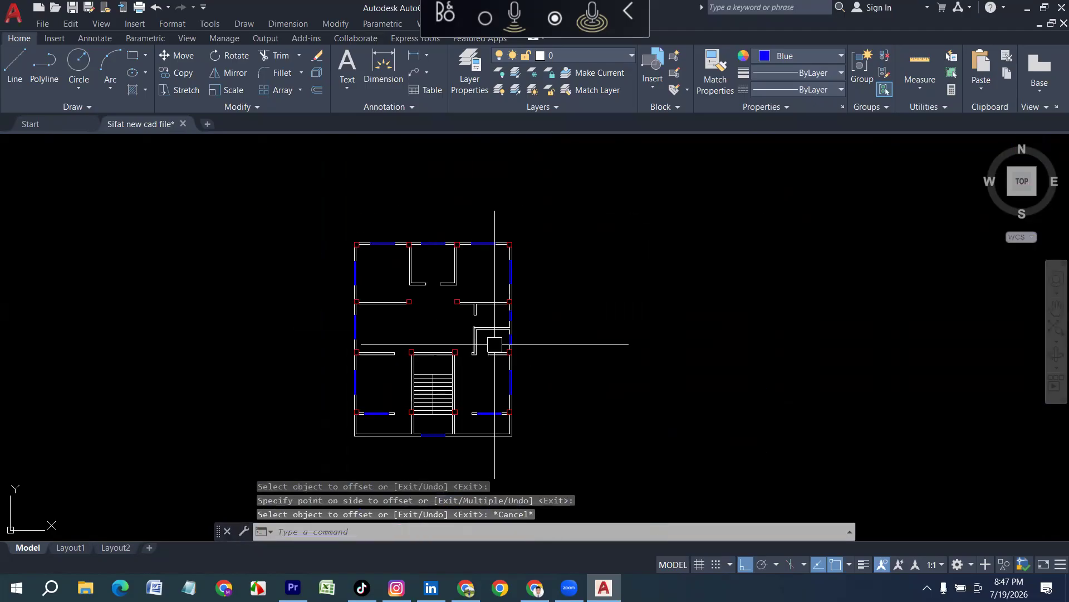
left_click(568, 468)
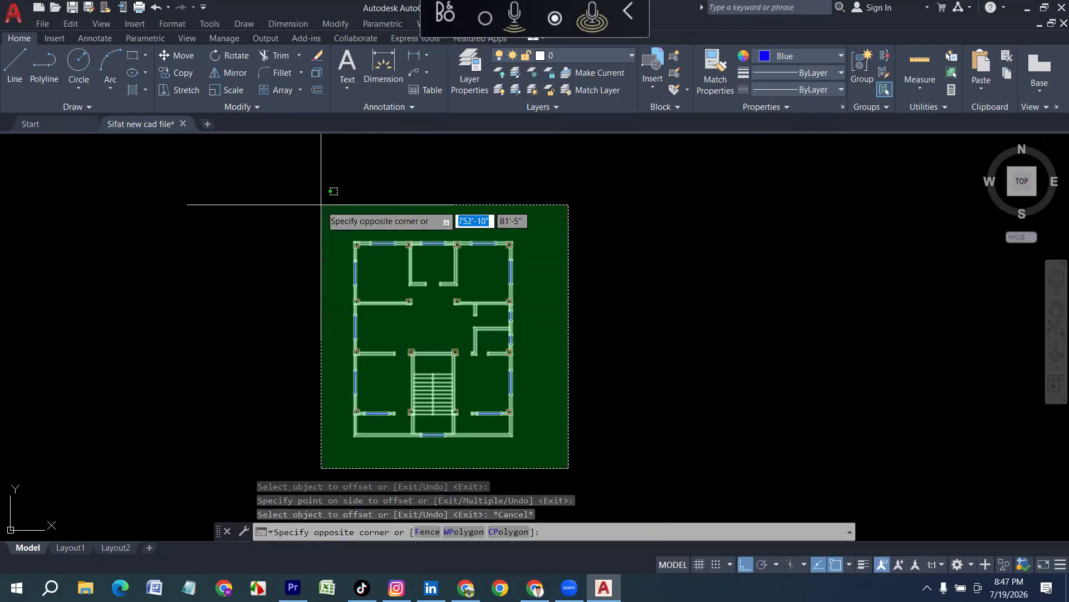
left_click(322, 213)
type("CO")
key("Return")
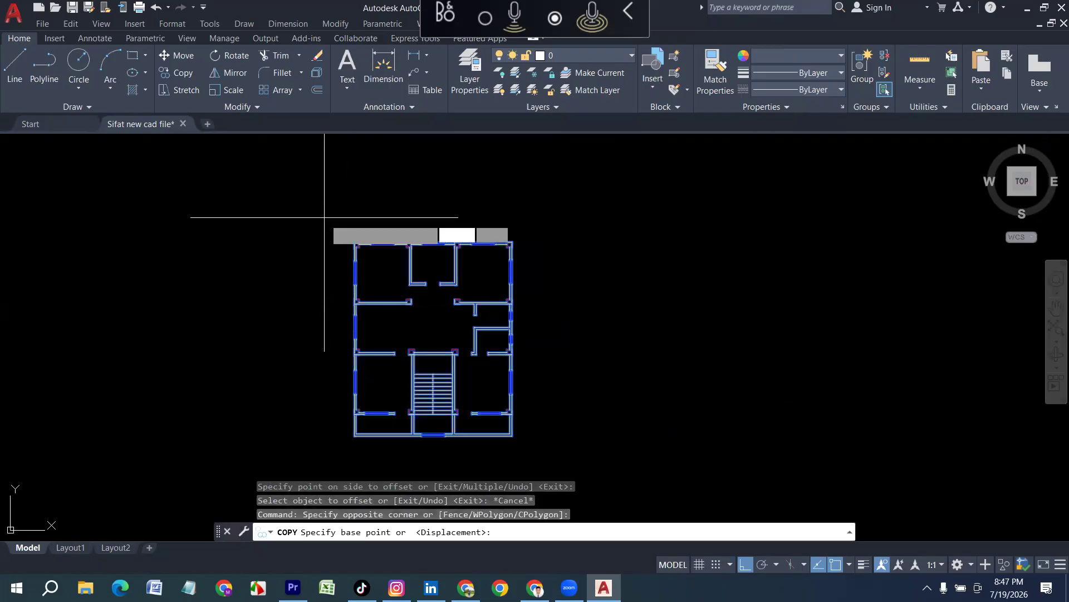
left_click(394, 311)
middle_click_drag(571, 332, 134, 306)
left_click(471, 329)
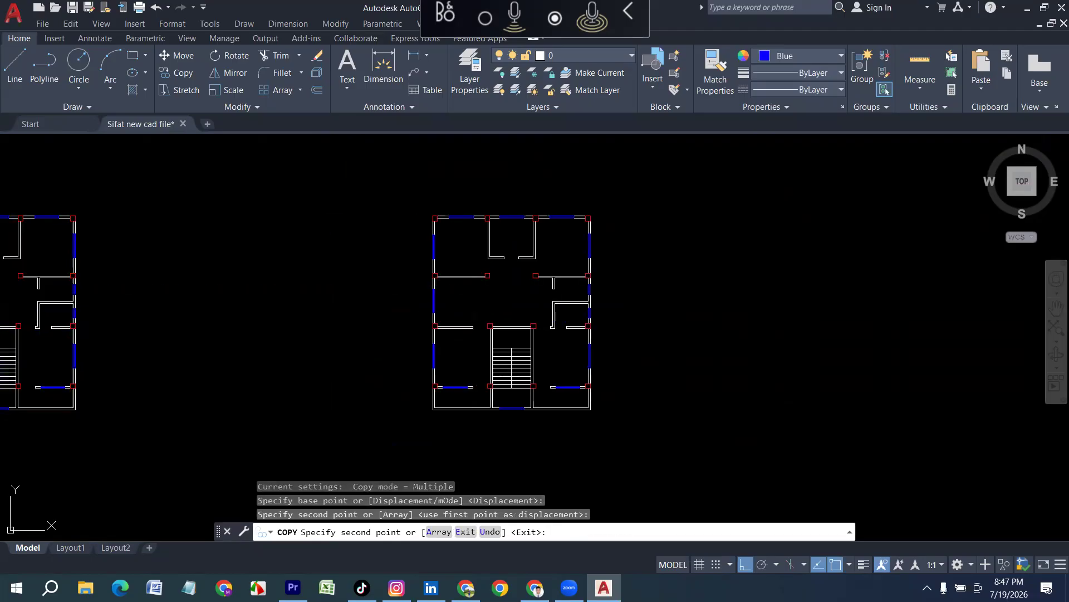
key("Escape")
scroll(585, 199, "up", 5)
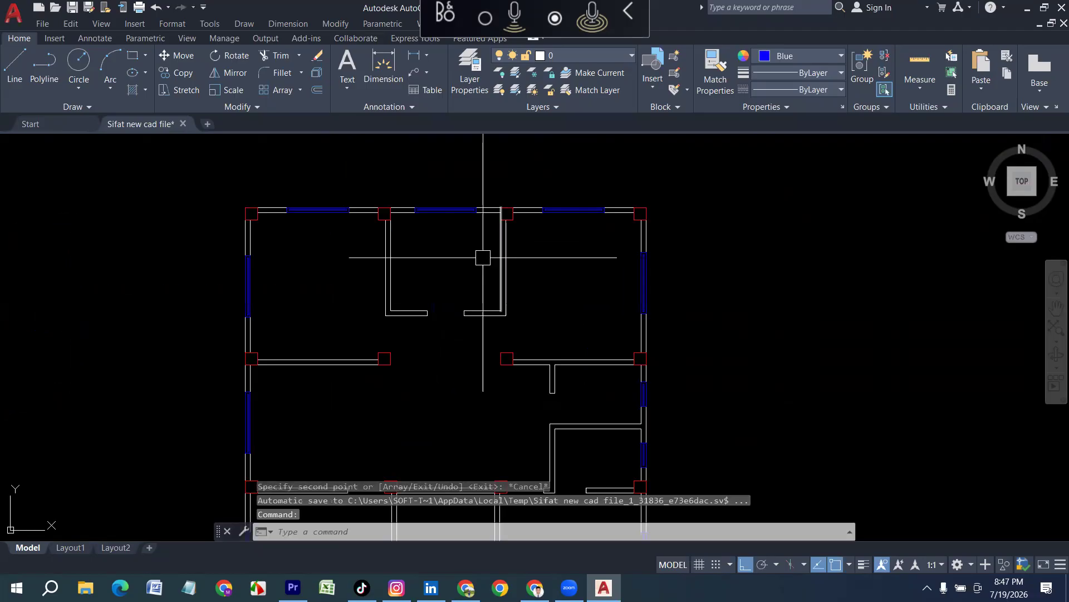
left_click(316, 217)
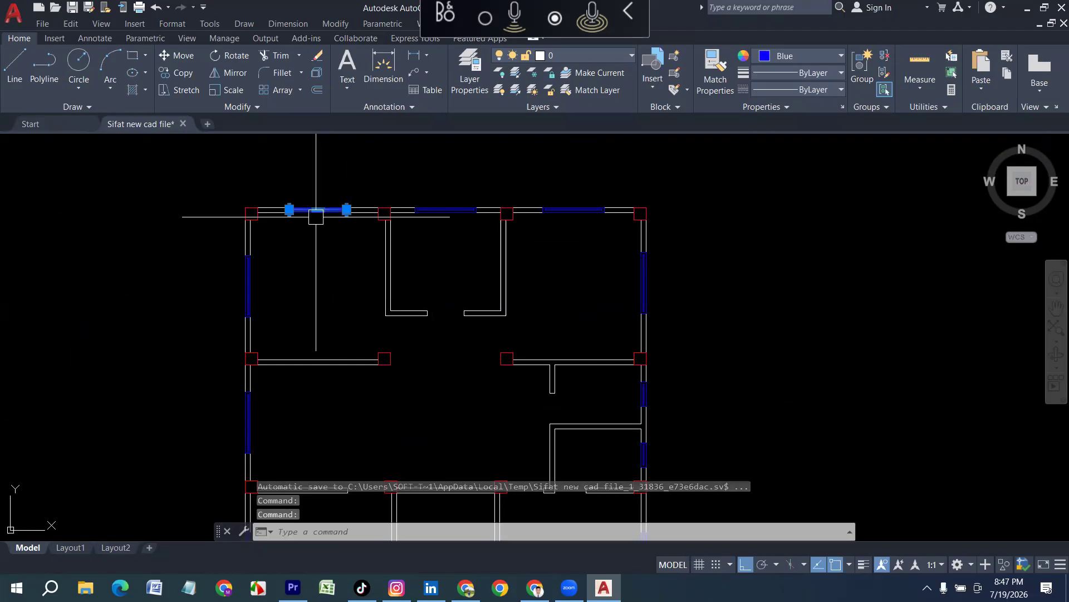
right_click(322, 216)
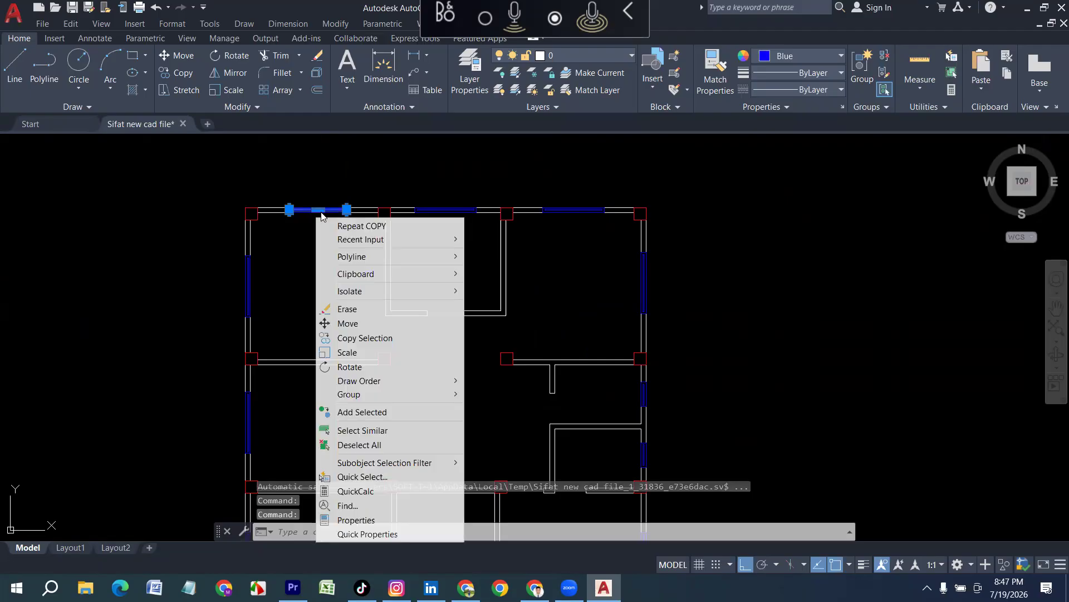
left_click(376, 432)
middle_click_drag(430, 429, 351, 396)
type("COP")
key("space")
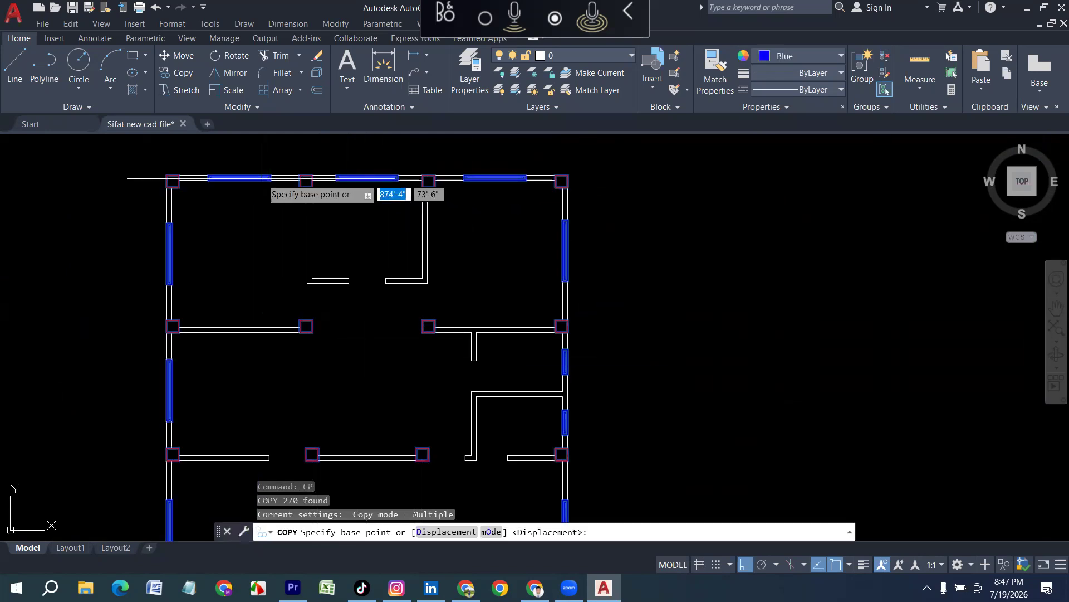
left_click(261, 179)
scroll(231, 190, "down", 4)
scroll(419, 242, "down", 3)
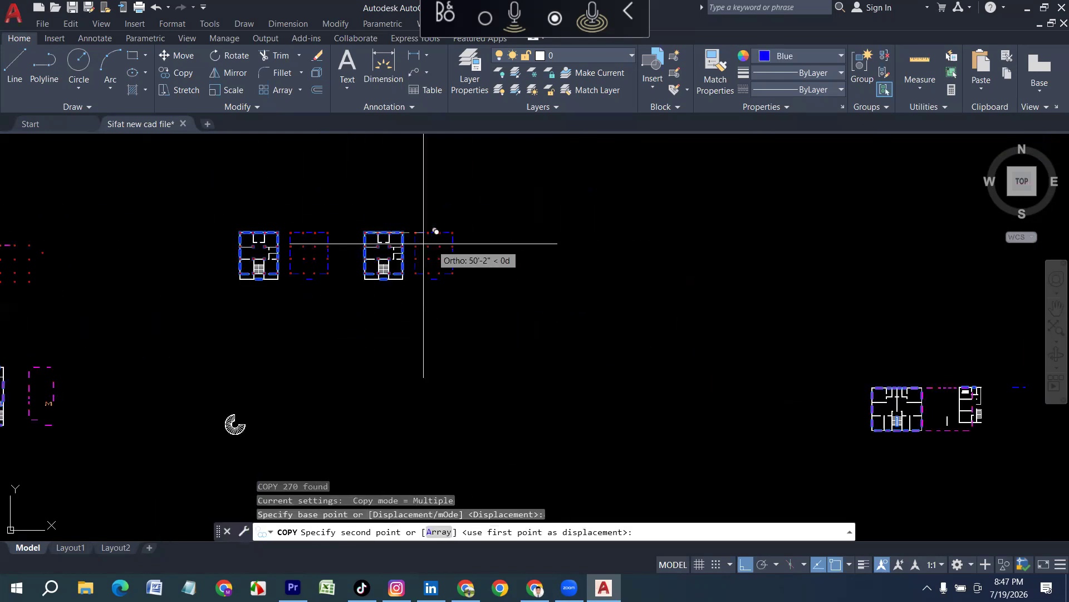
scroll(591, 262, "up", 1)
scroll(519, 258, "up", 6)
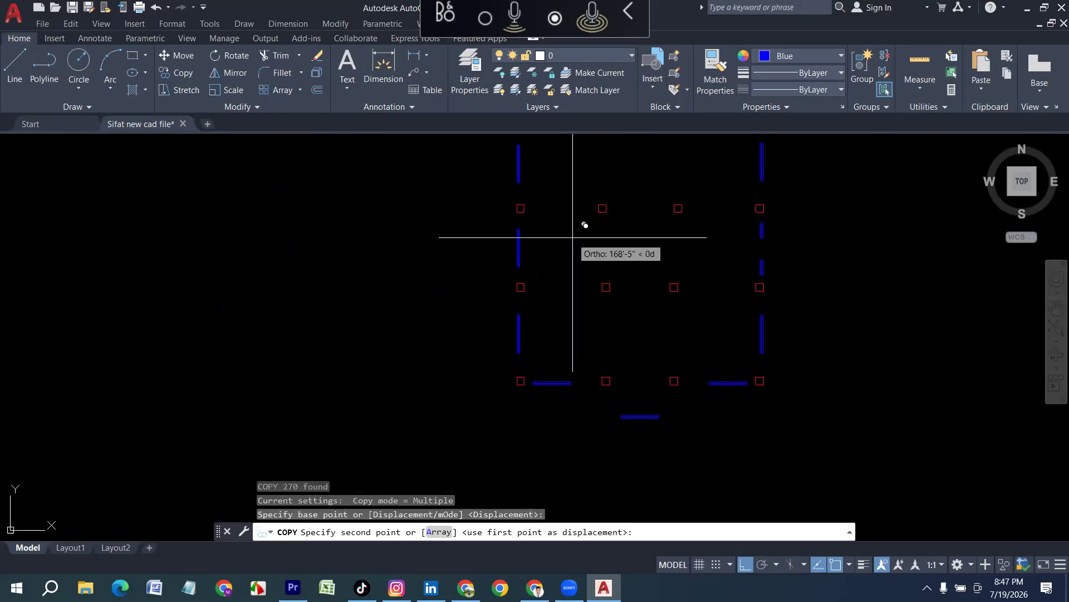
key("Escape")
scroll(516, 353, "down", 5)
scroll(334, 333, "up", 6)
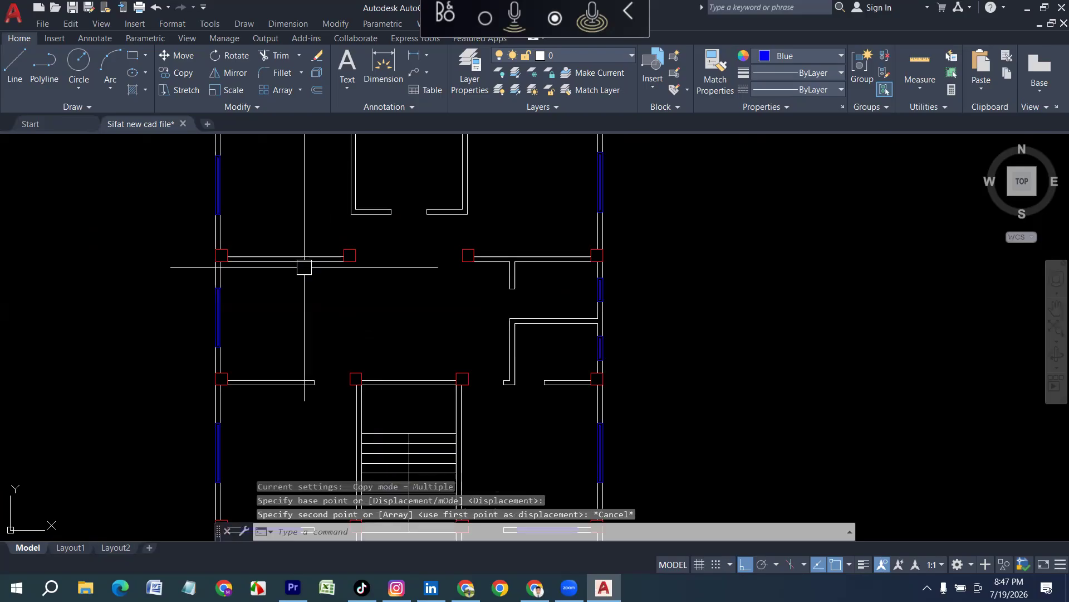
left_click(297, 261)
right_click(298, 263)
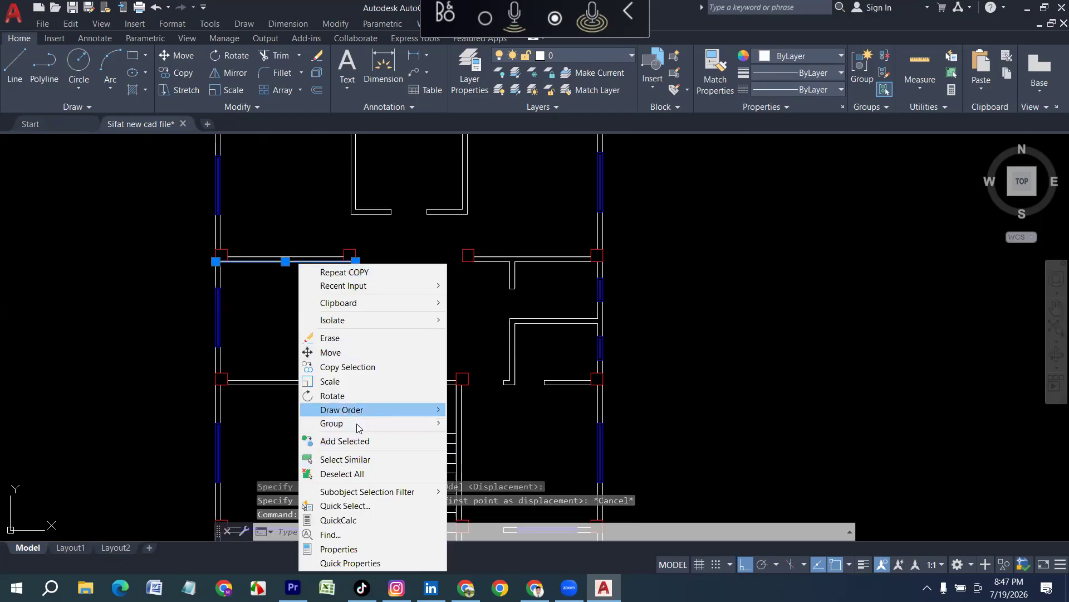
left_click(346, 459)
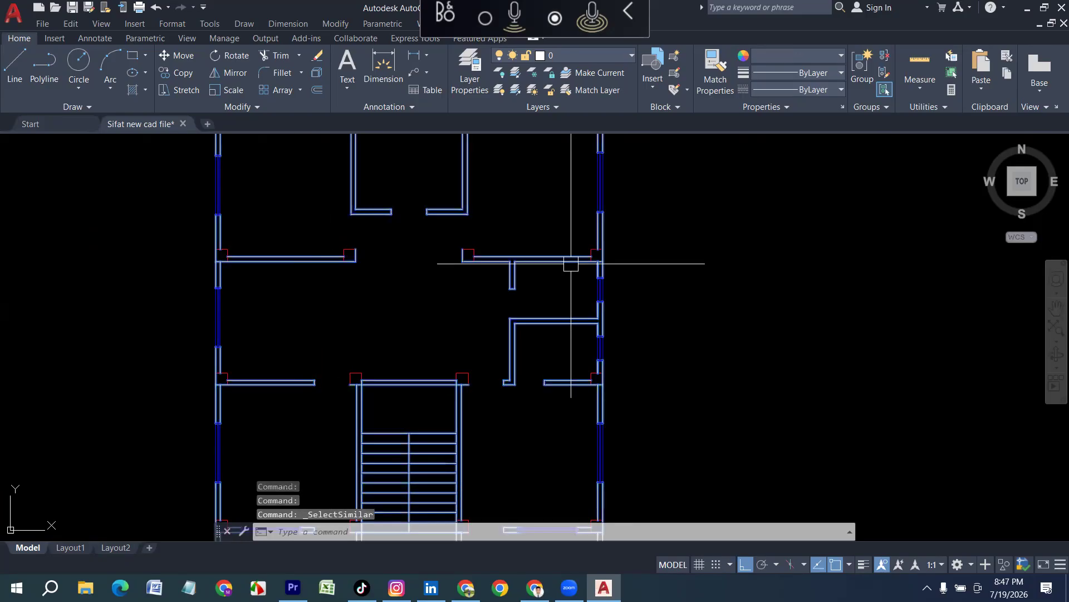
scroll(364, 373, "down", 5)
key("Escape")
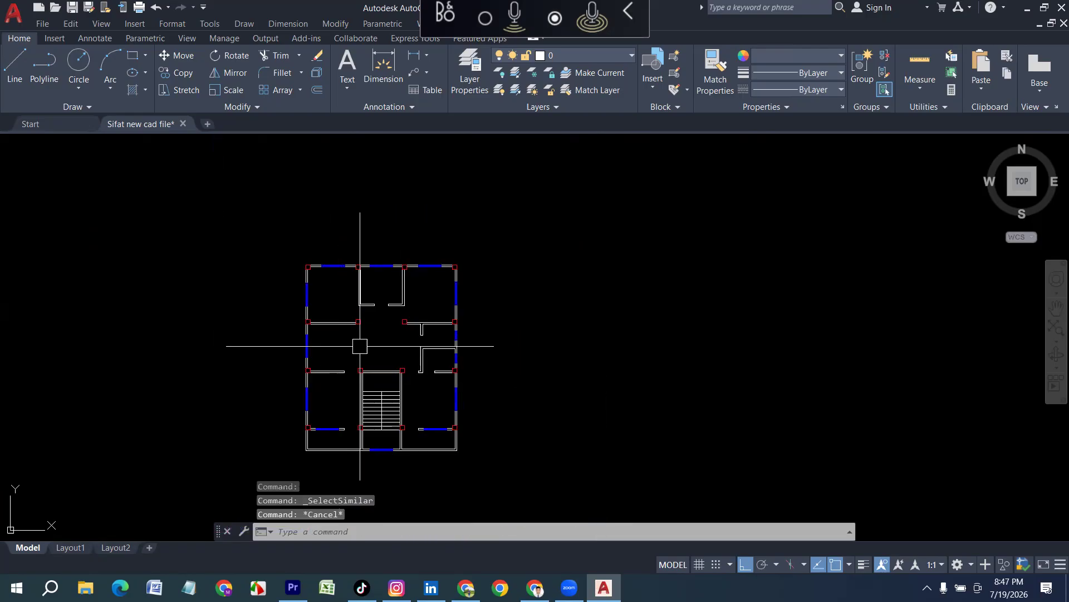
Set the current object colour to orange 248,153,30.
scroll(509, 271, "up", 5)
middle_click_drag(289, 348, 191, 310)
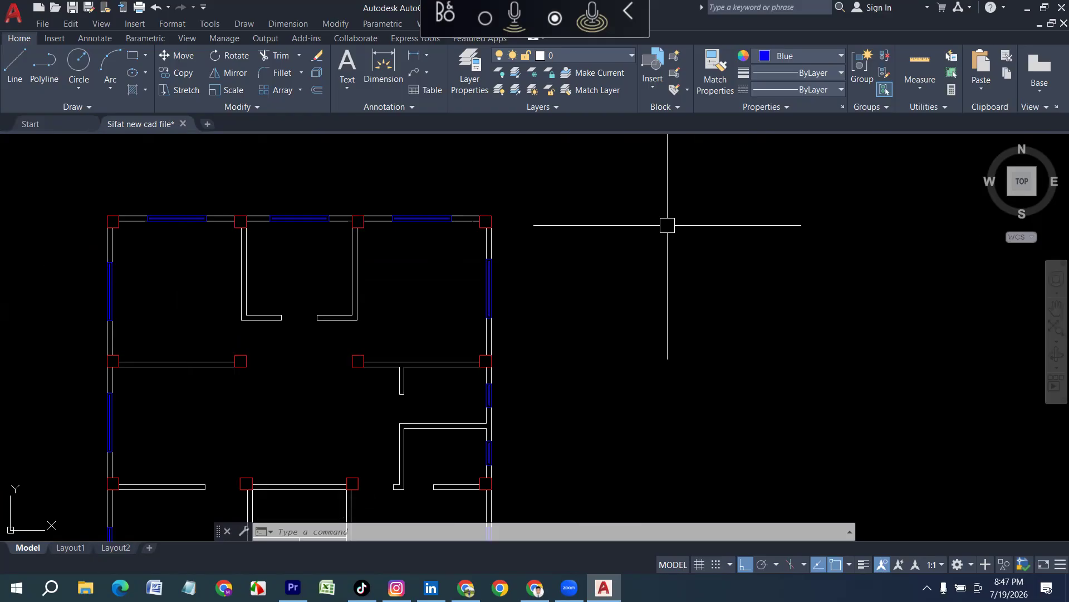
scroll(382, 294, "down", 2)
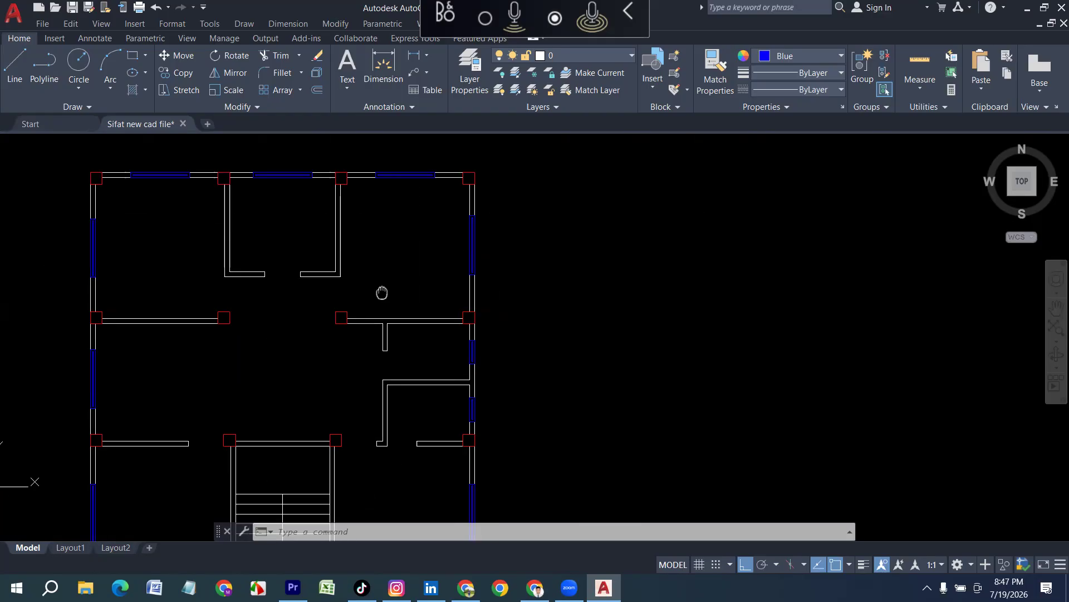
scroll(281, 345, "down", 2)
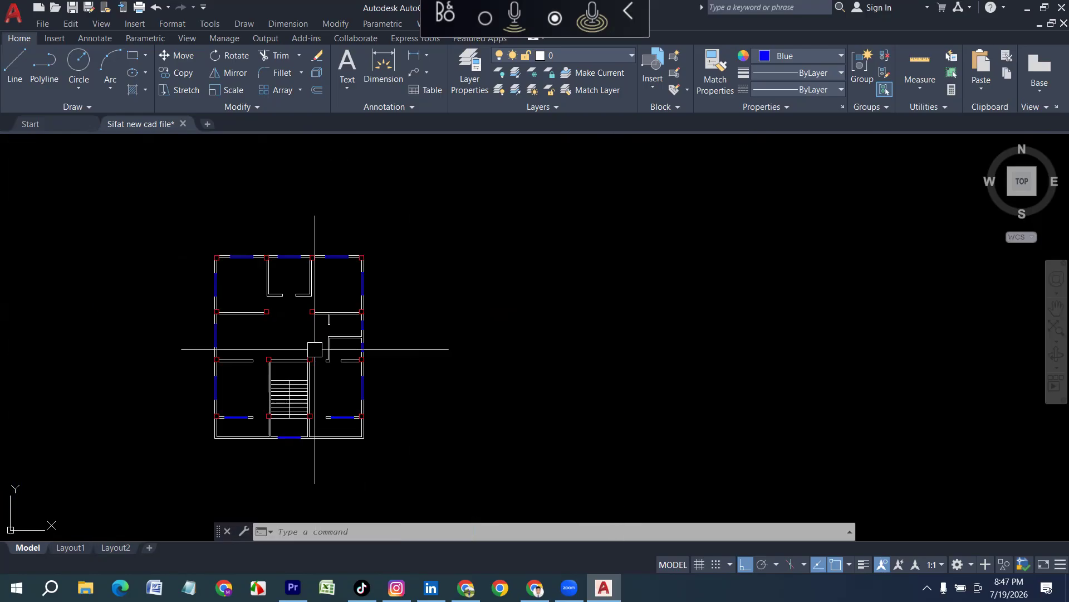
scroll(280, 380, "up", 6)
scroll(207, 332, "down", 6)
scroll(238, 376, "up", 4)
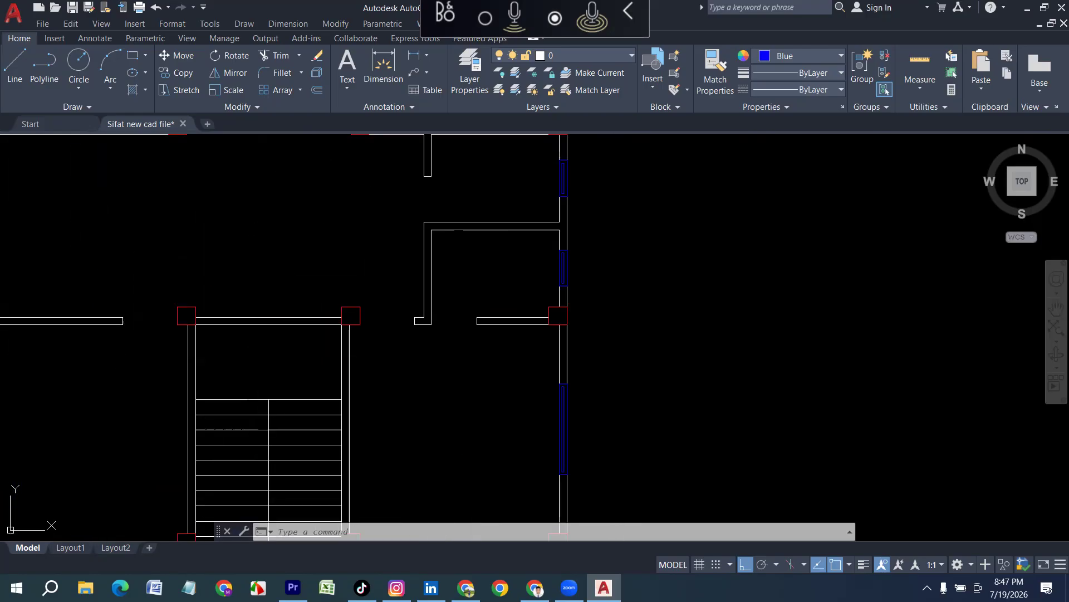
left_click(780, 60)
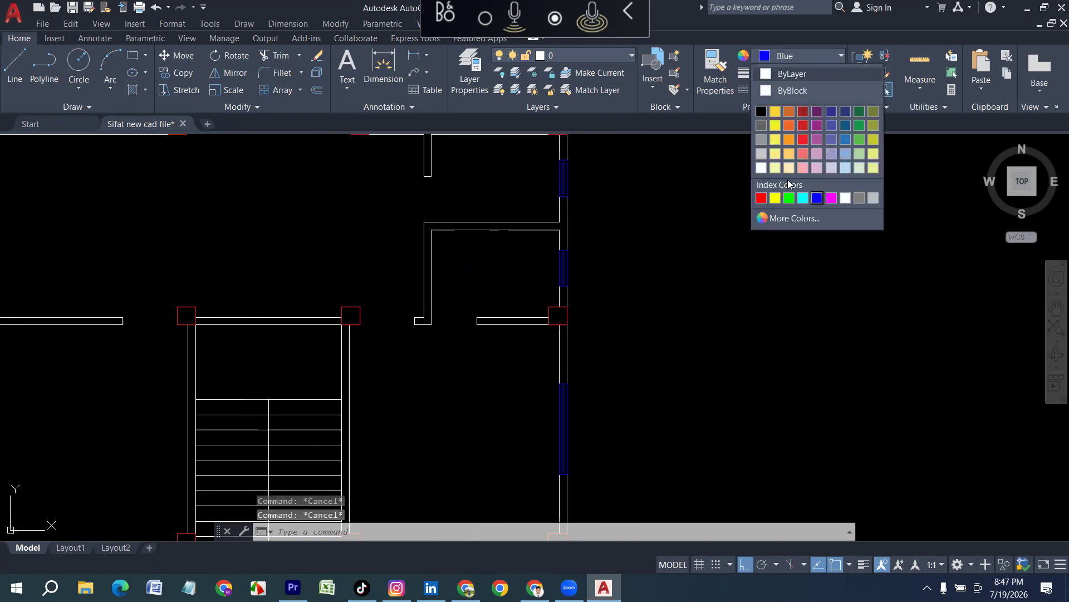
left_click(790, 138)
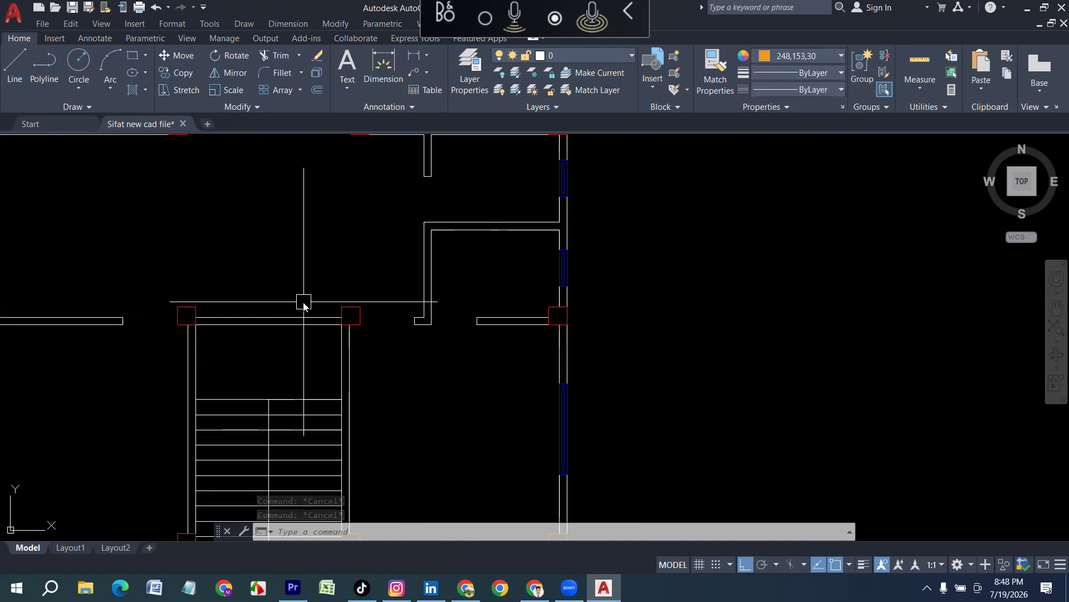
Draw a vertical line upward from the midpoint of the lower edge of the wall at the staircase's upper end.
type("l")
key("Return")
scroll(273, 323, "up", 3)
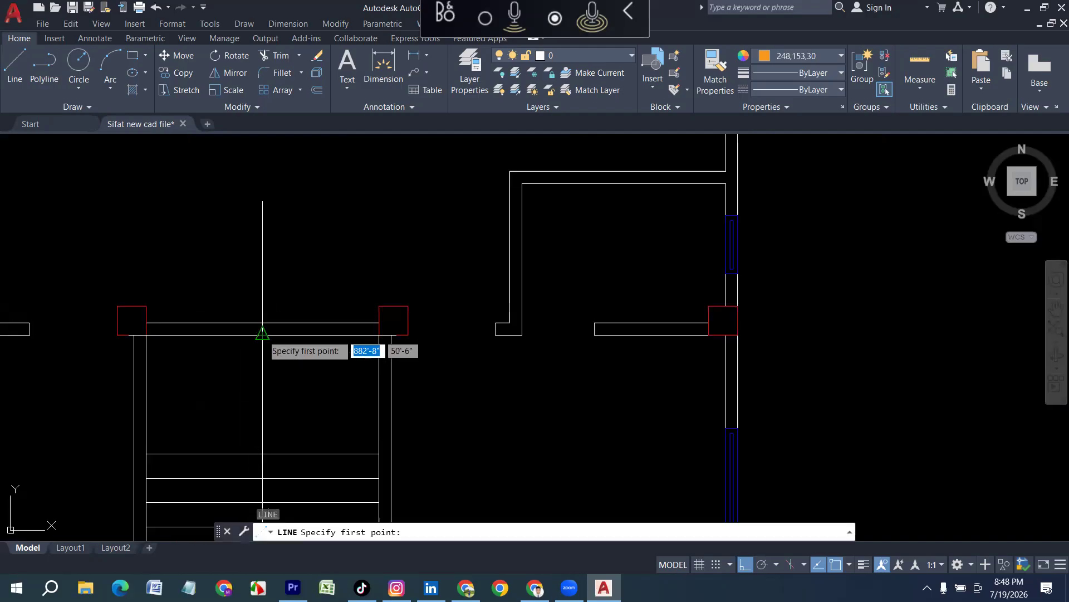
left_click(262, 334)
left_click(265, 259)
key("Return")
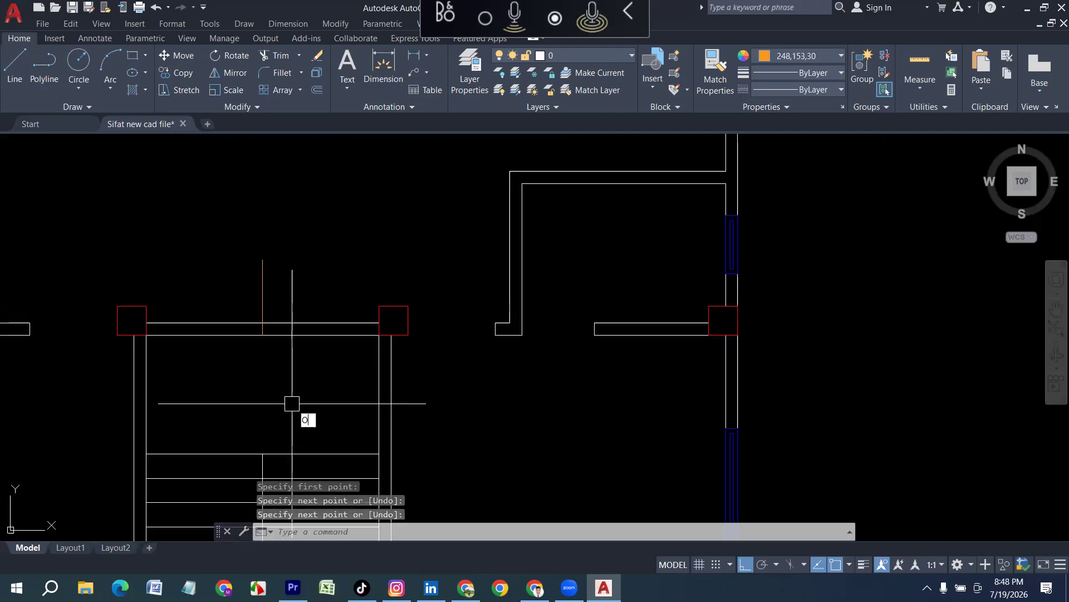
Offset the orange midpoint line at the staircase's upper wall 3' to both sides.
type("o")
key("Return")
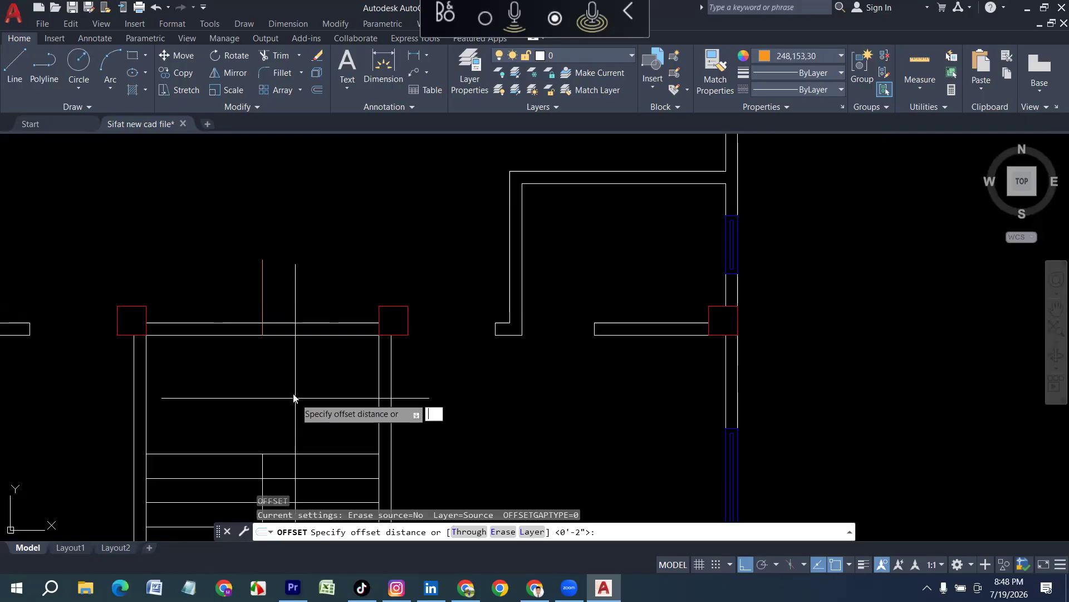
type("3'")
key("Return")
left_click(263, 298)
left_click(233, 289)
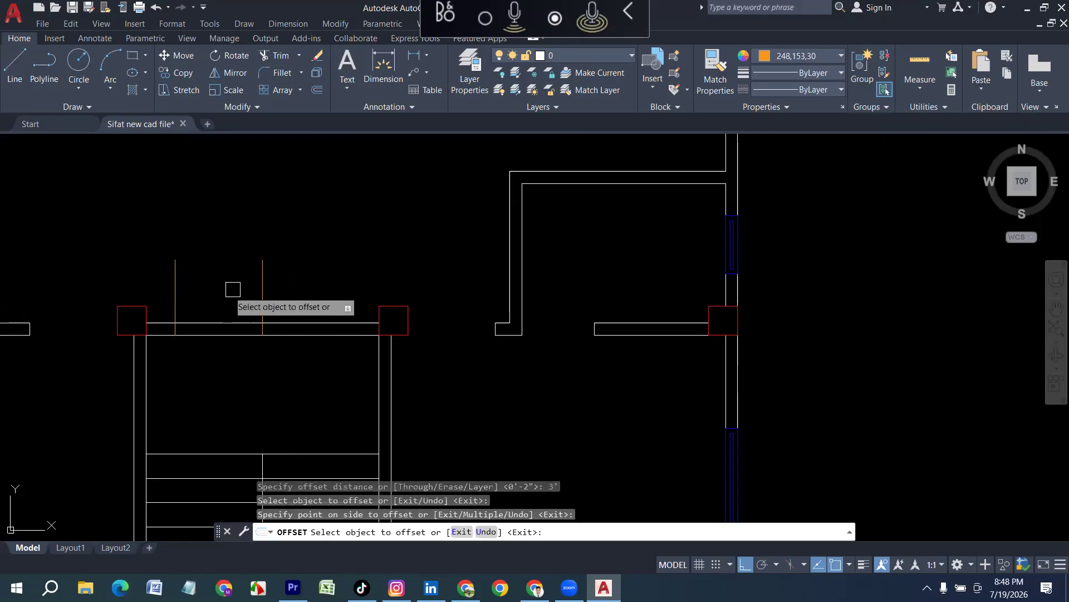
left_click(261, 289)
left_click(282, 363)
key("Escape")
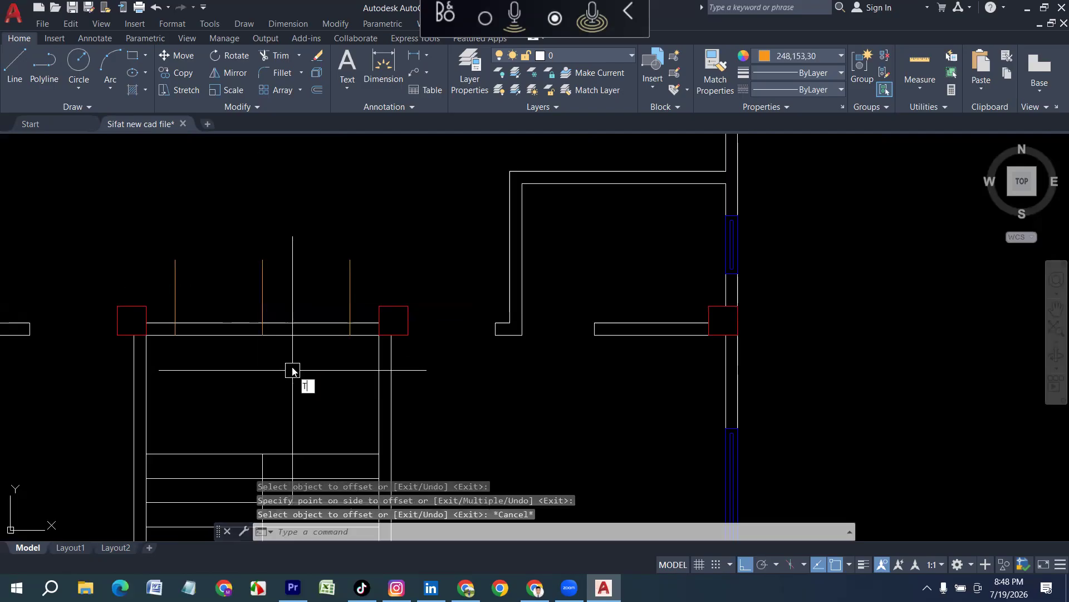
Trim out the wall between the two offset lines, along with the middle line and the line ends projecting above the wall.
key("Return")
left_click_drag(293, 358, 268, 308)
left_click_drag(233, 355, 221, 274)
left_click_drag(153, 280, 360, 276)
scroll(201, 290, "down", 4)
key("Escape")
Draw a 6' horizontal line in the empty space to the right of the copied plan.
middle_click_drag(533, 361, 428, 348)
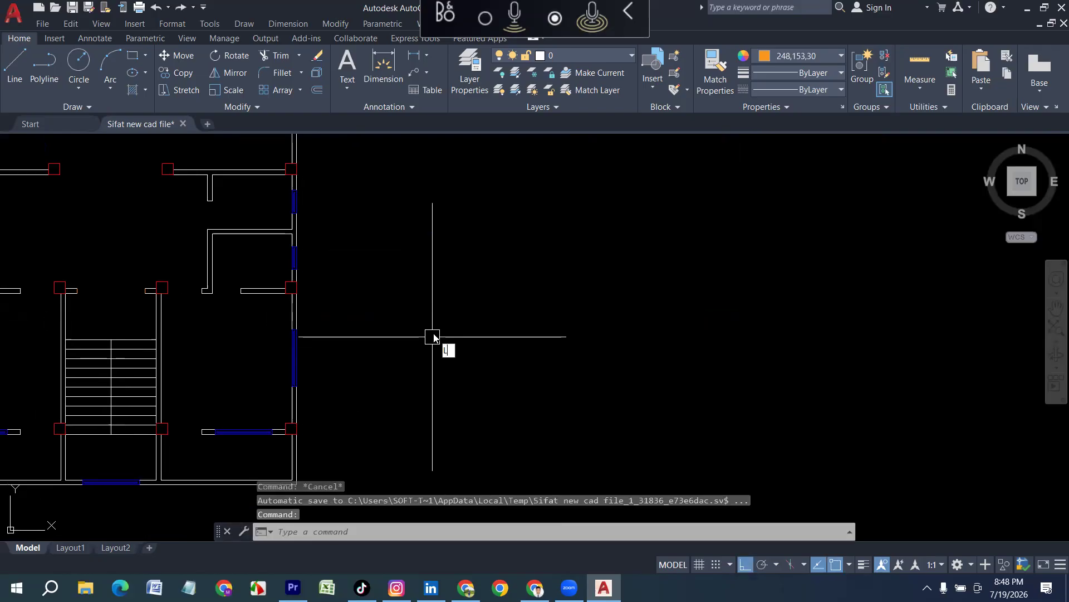
key("Return")
scroll(420, 366, "up", 2)
left_click(399, 365)
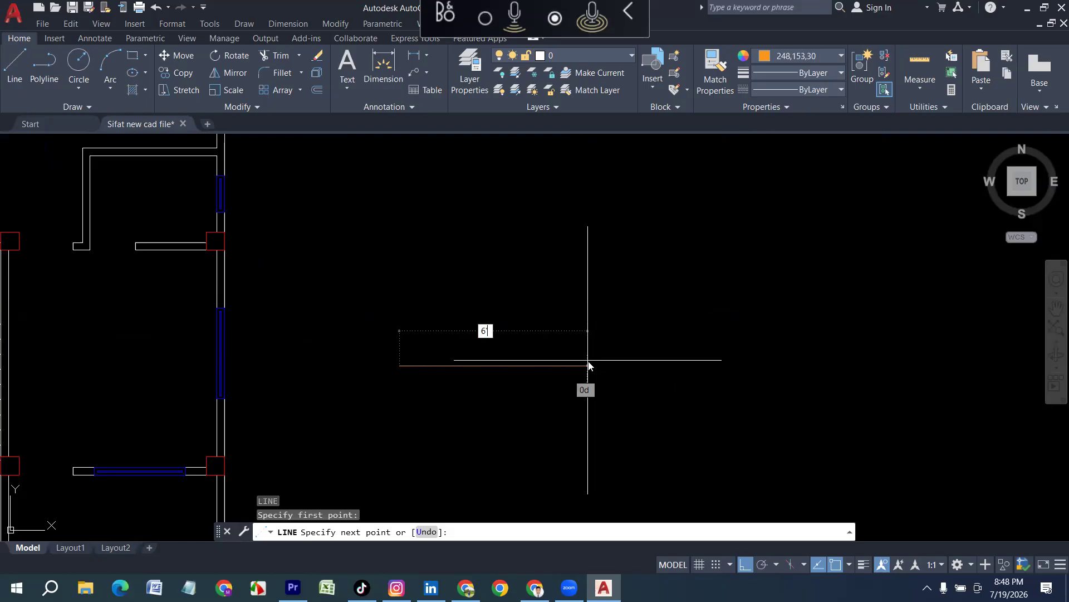
key("Return")
key("Return")
scroll(434, 354, "up", 4)
key("Return")
left_click(337, 382)
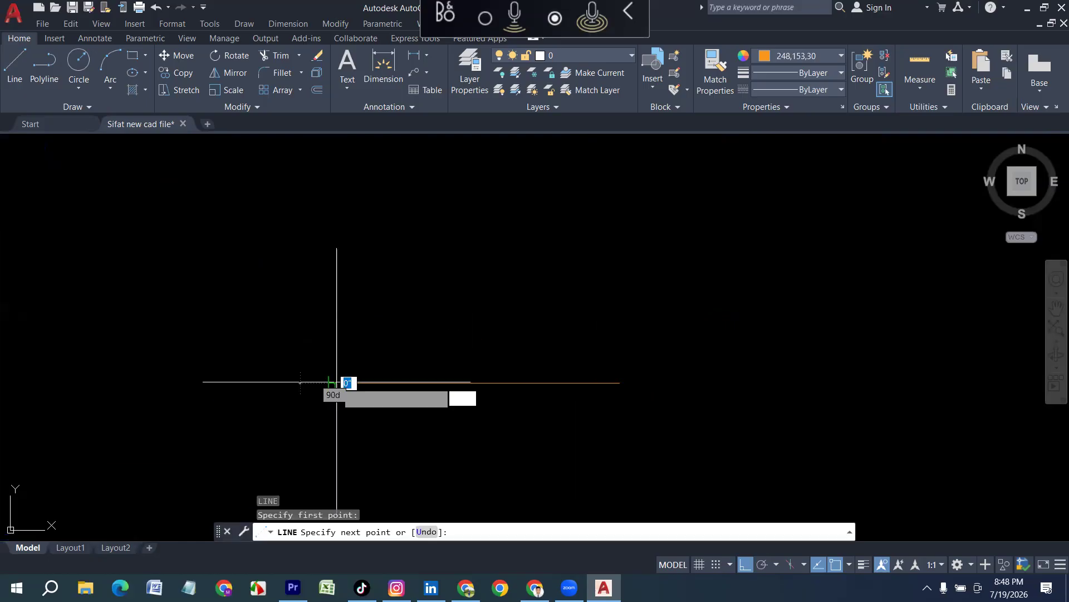
key("Return")
Draw a stepped door jamb from the line's left end: 5" up, 2" right, 2" down, 1" right and 3" down.
key("Return")
left_click(342, 382)
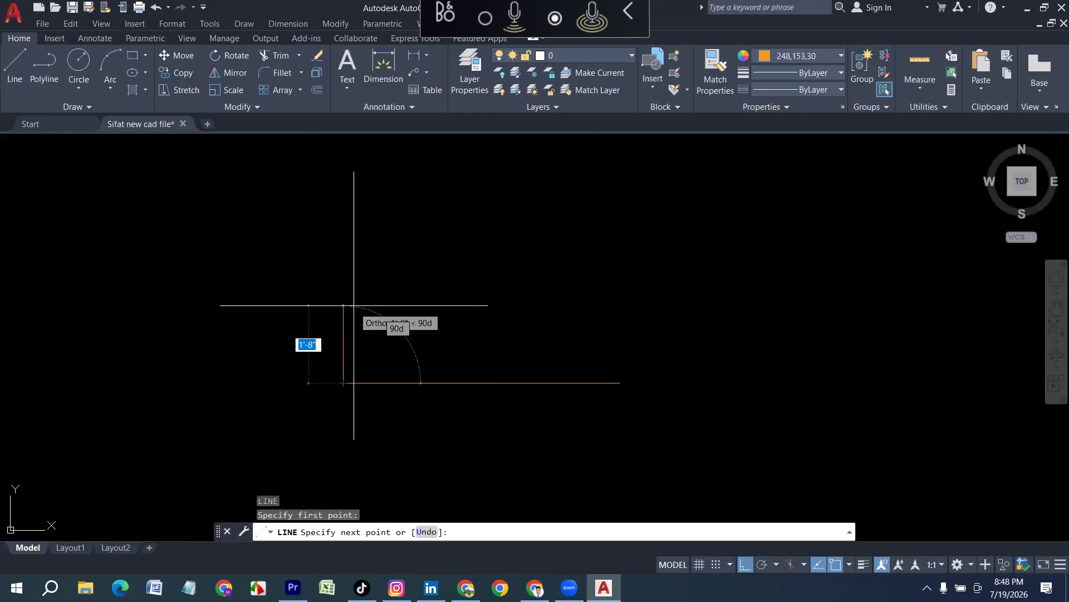
key("Return")
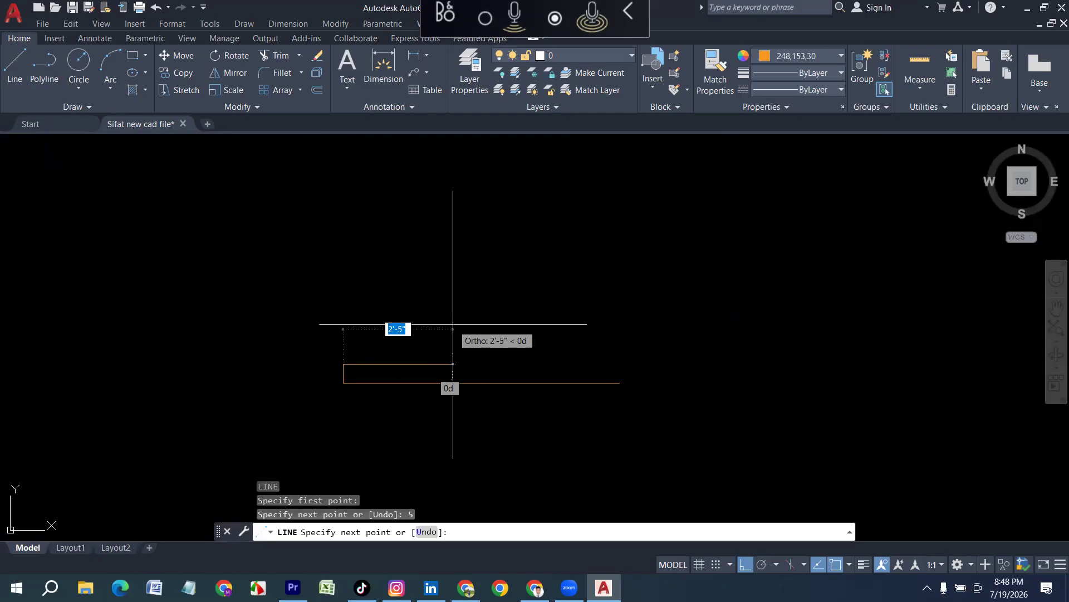
type("2")
key("Return")
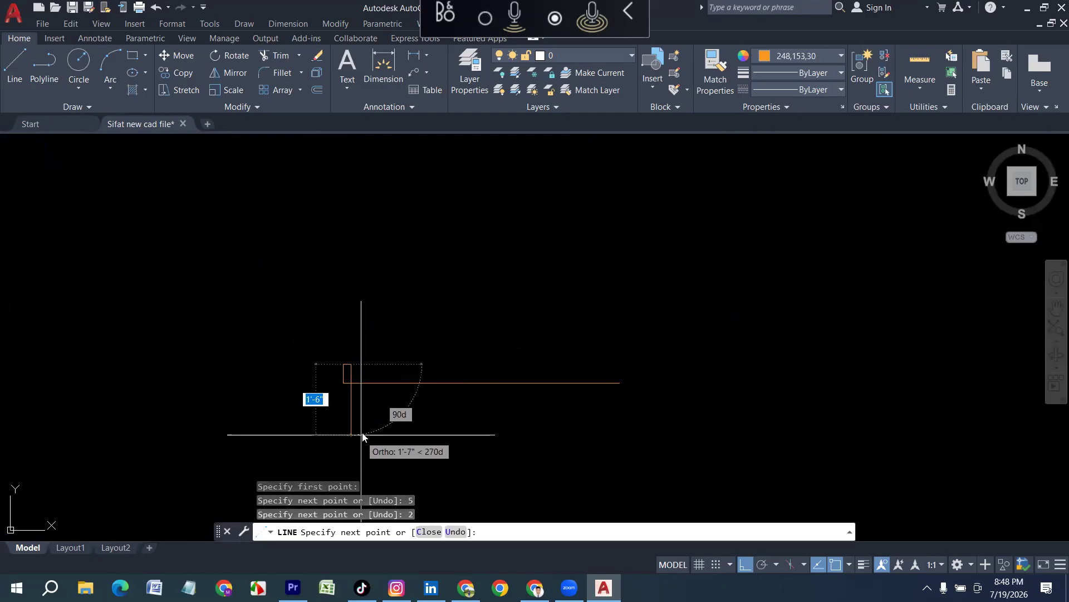
key("Return")
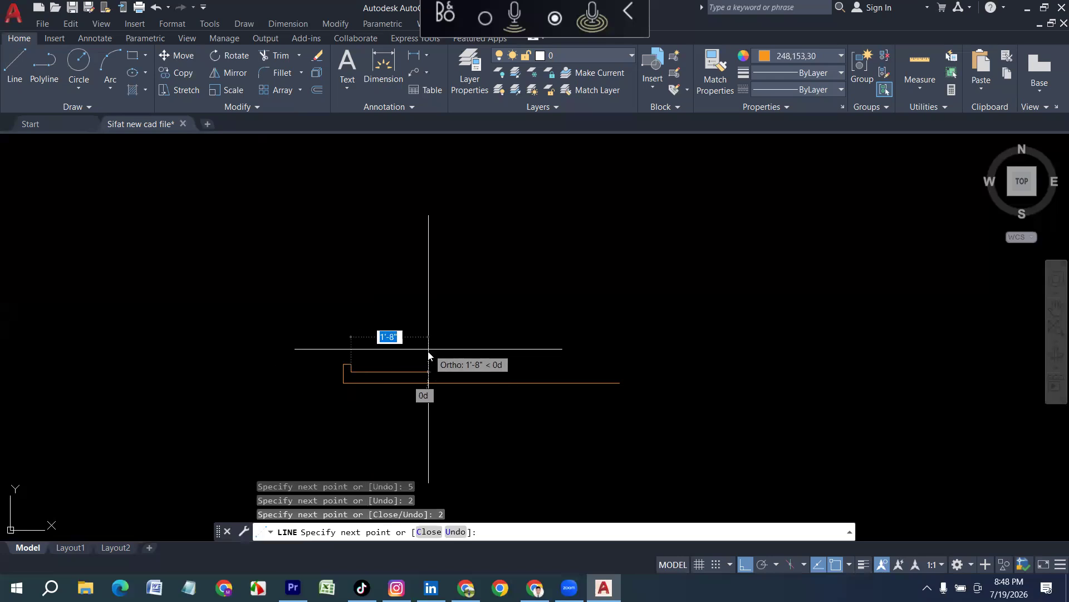
key("Return")
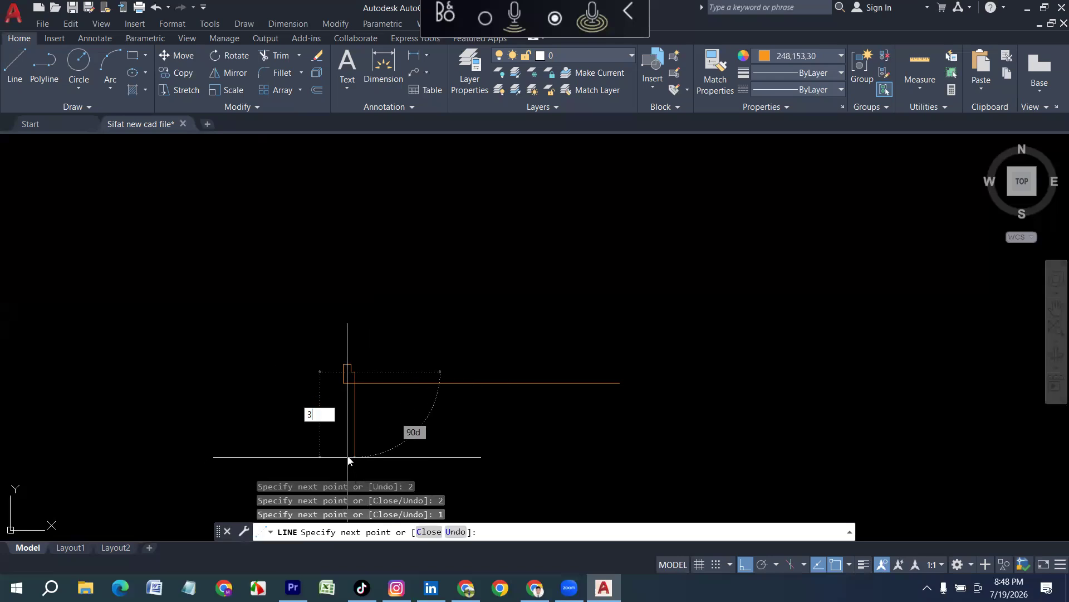
type("3")
key("Return")
key("Return")
Mirror the jamb about a vertical axis through the 6' line's midpoint, keeping the original.
left_click(287, 339)
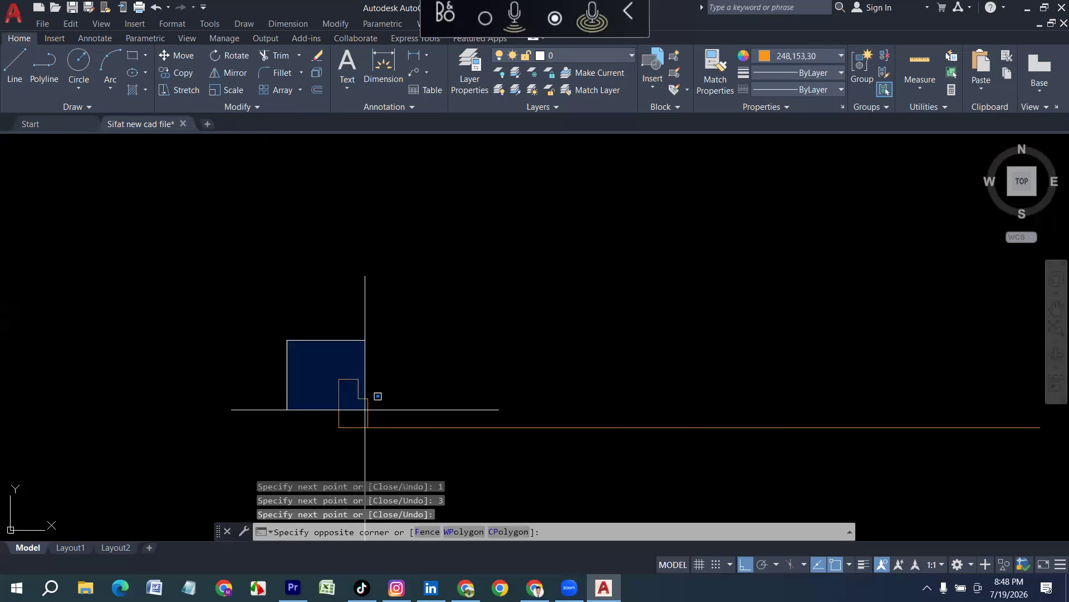
left_click(410, 434)
type("MI")
key("Return")
scroll(371, 387, "down", 2)
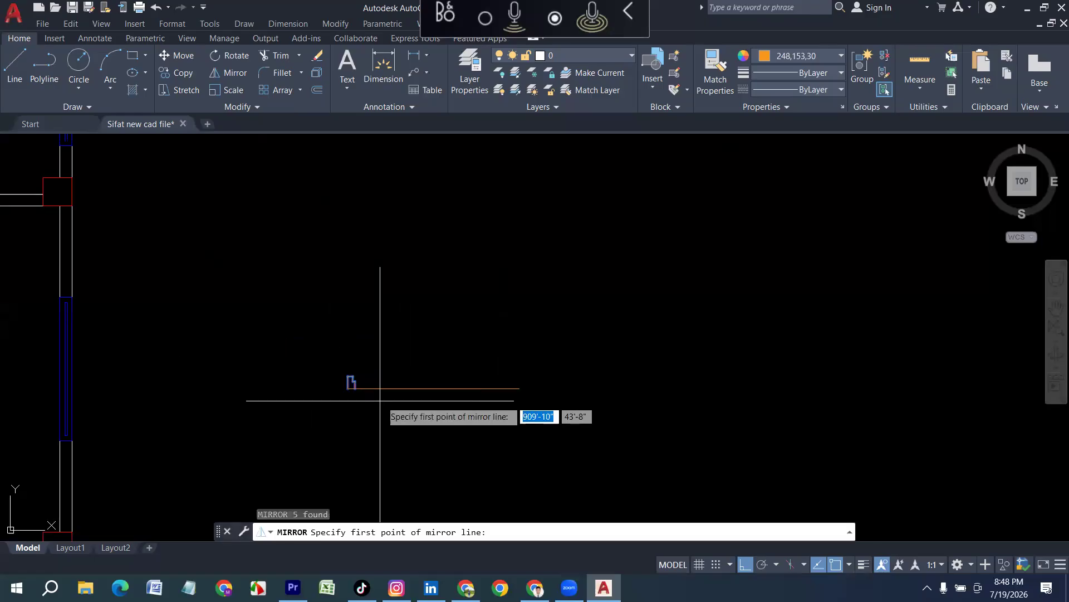
left_click(435, 383)
left_click(435, 321)
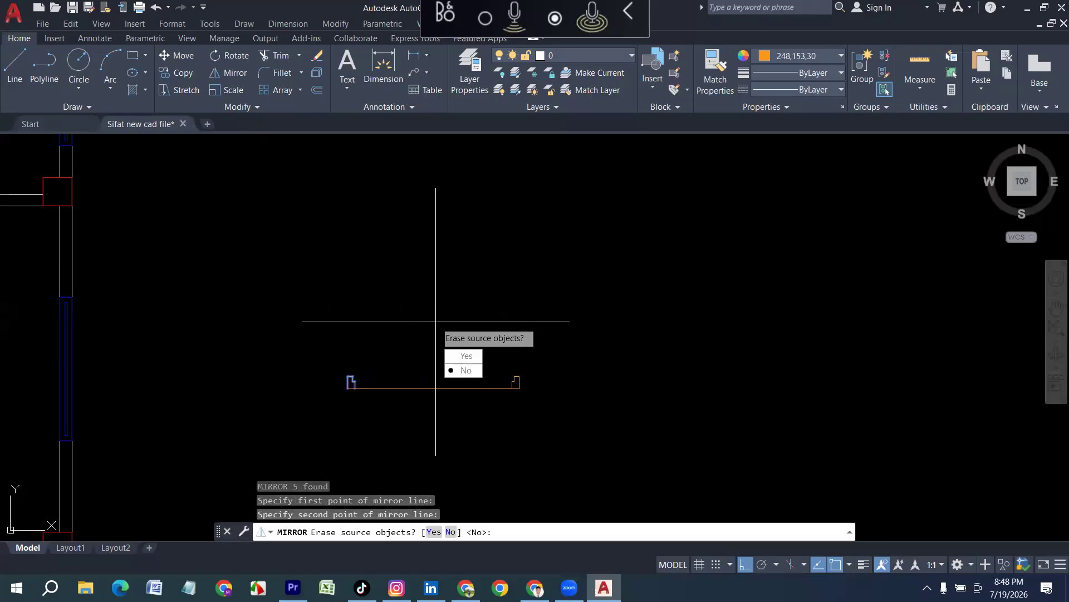
key("Return")
Draw a circle from each jamb's upper inner corner, with its radius reaching the base line's midpoint.
scroll(371, 388, "up", 2)
type("C")
key("Return")
scroll(359, 393, "up", 2)
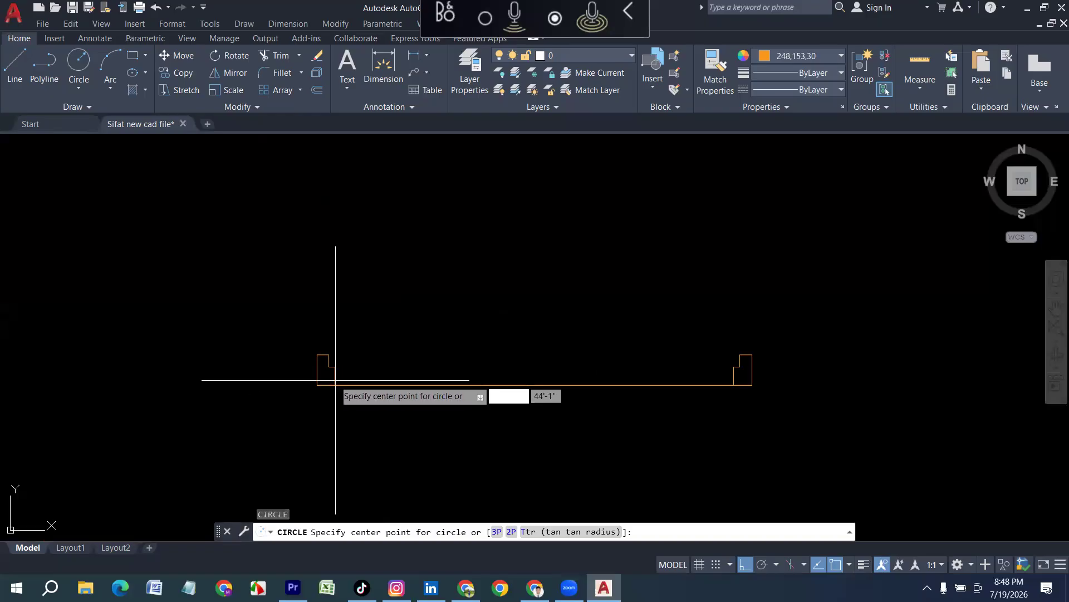
left_click(329, 354)
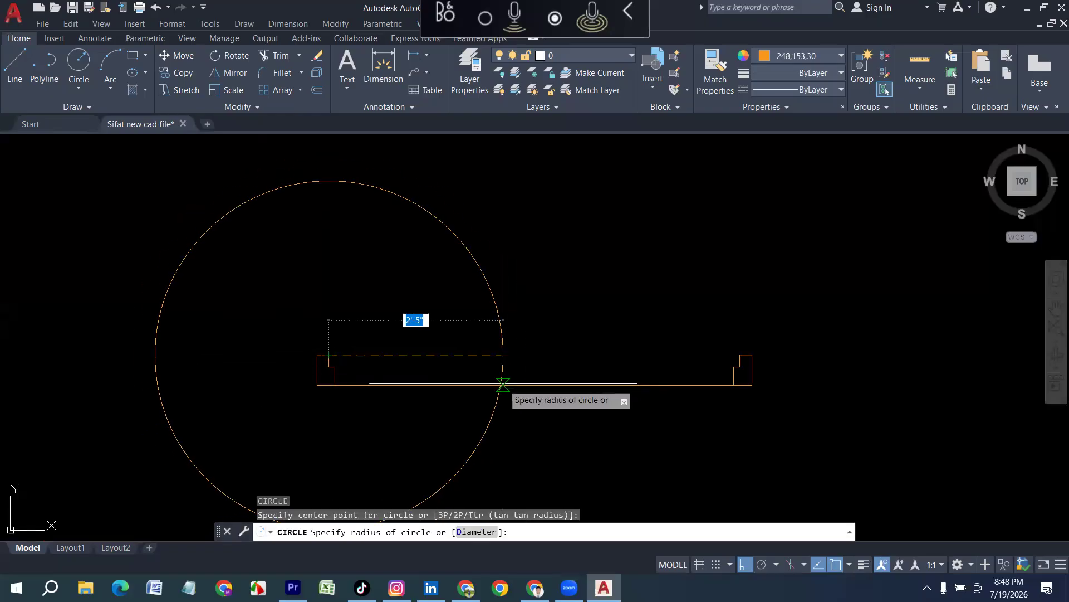
left_click(535, 384)
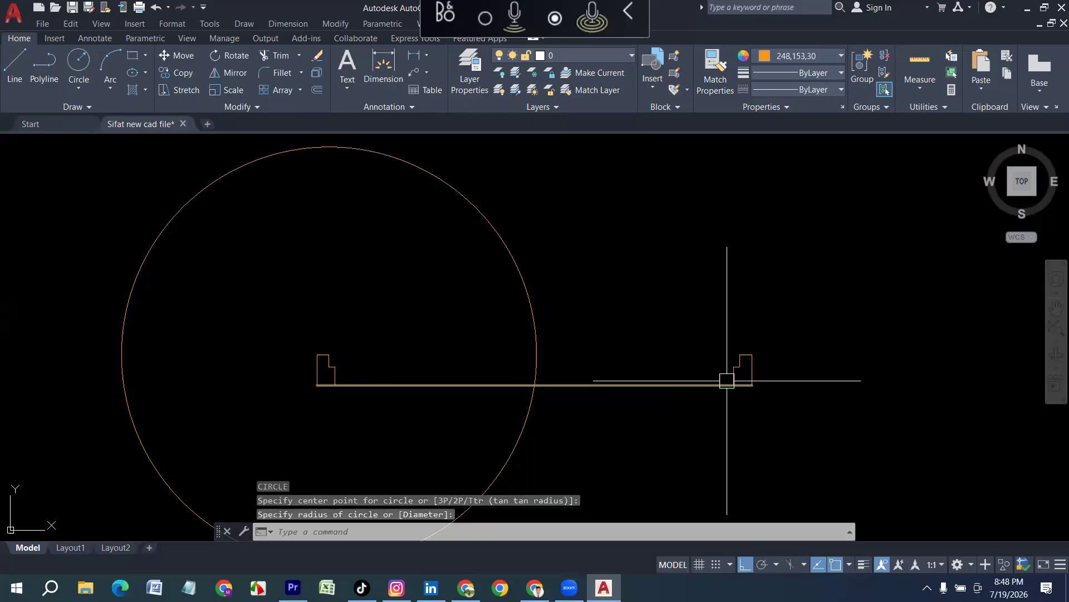
key("Return")
left_click(739, 354)
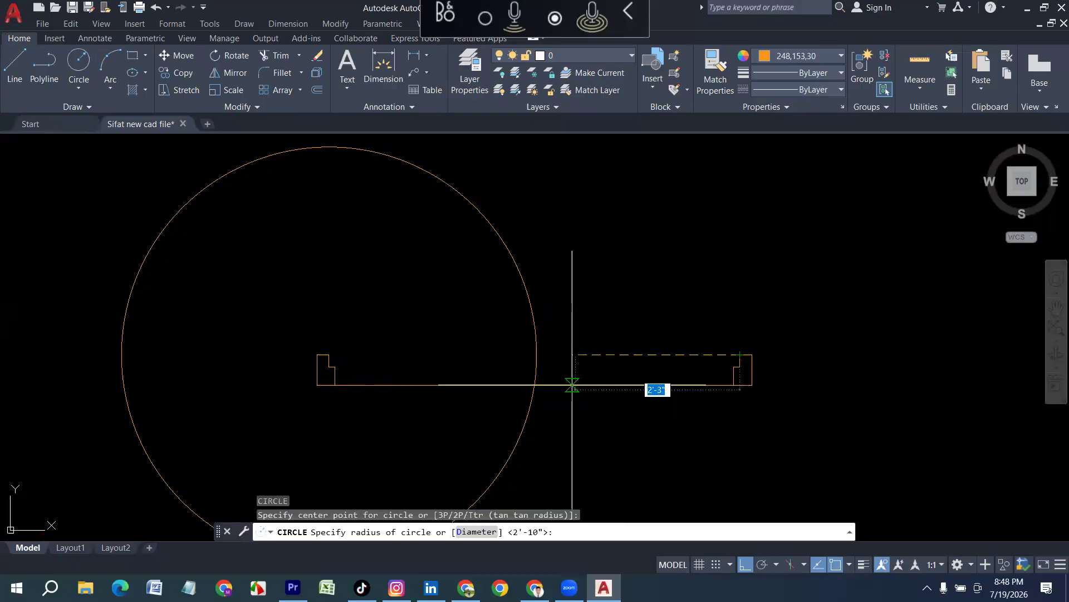
left_click(534, 384)
key("Escape")
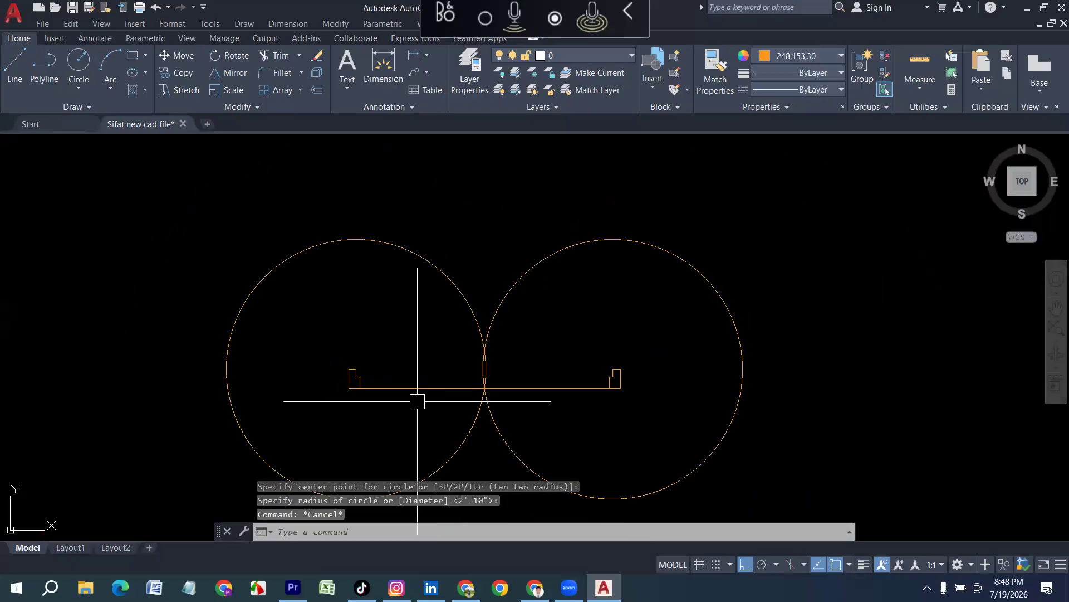
Extend the inner vertical lines of both jambs up to the circles to form the two door leaves.
type("EX")
key("Return")
scroll(367, 373, "up", 2)
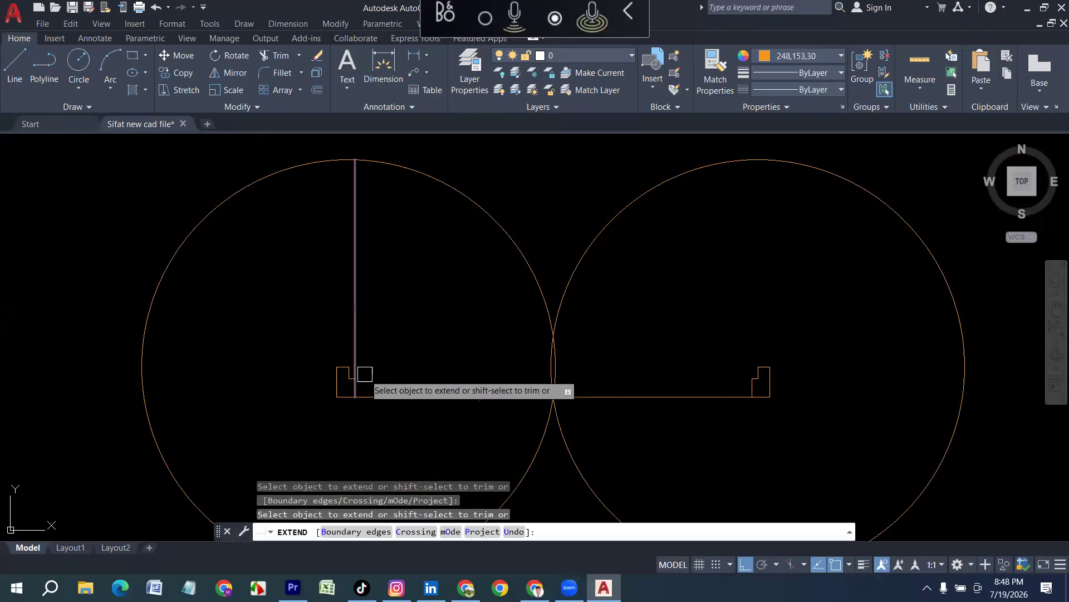
left_click(355, 393)
left_click(755, 376)
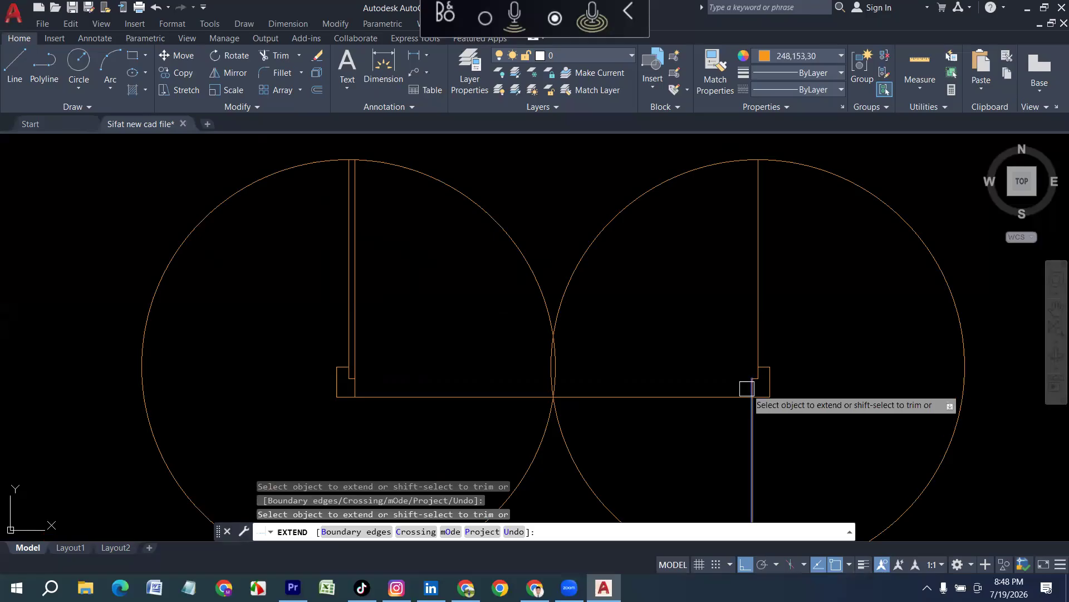
scroll(443, 345, "down", 4)
key("Escape")
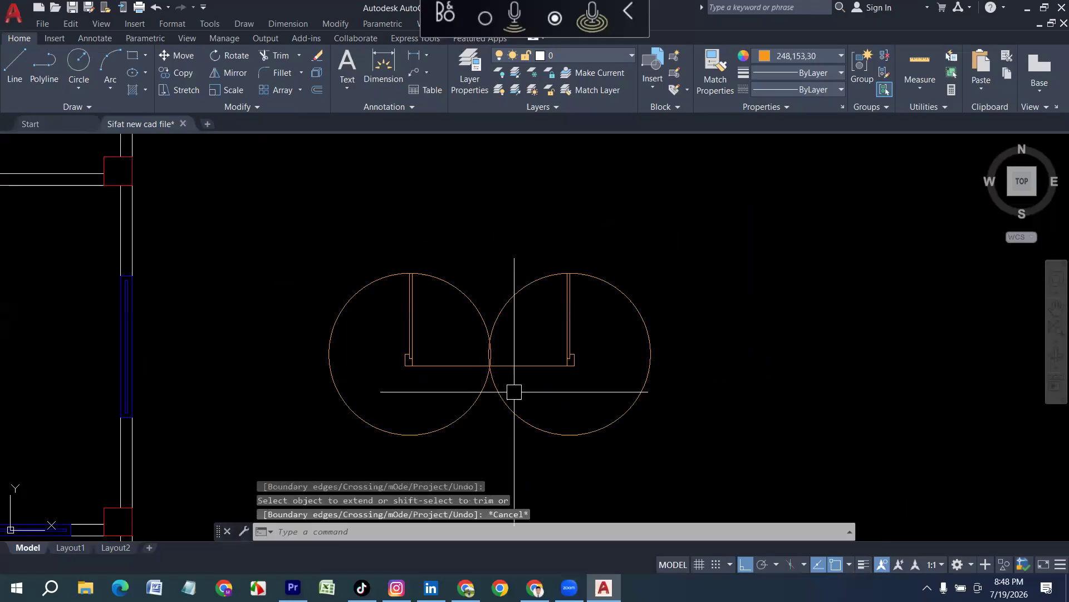
Trim the circles down to the two inner swing arcs and remove the base line between the jambs.
key("Return")
mouse_move(517, 388)
left_mouse_down()
mouse_move(443, 393)
mouse_move(505, 353)
left_mouse_up()
mouse_move(479, 388)
left_mouse_down()
mouse_move(502, 362)
mouse_move(558, 366)
left_mouse_up()
key("Escape")
Join all the lines and arcs of the double door into polylines.
left_click(619, 223)
left_click(377, 399)
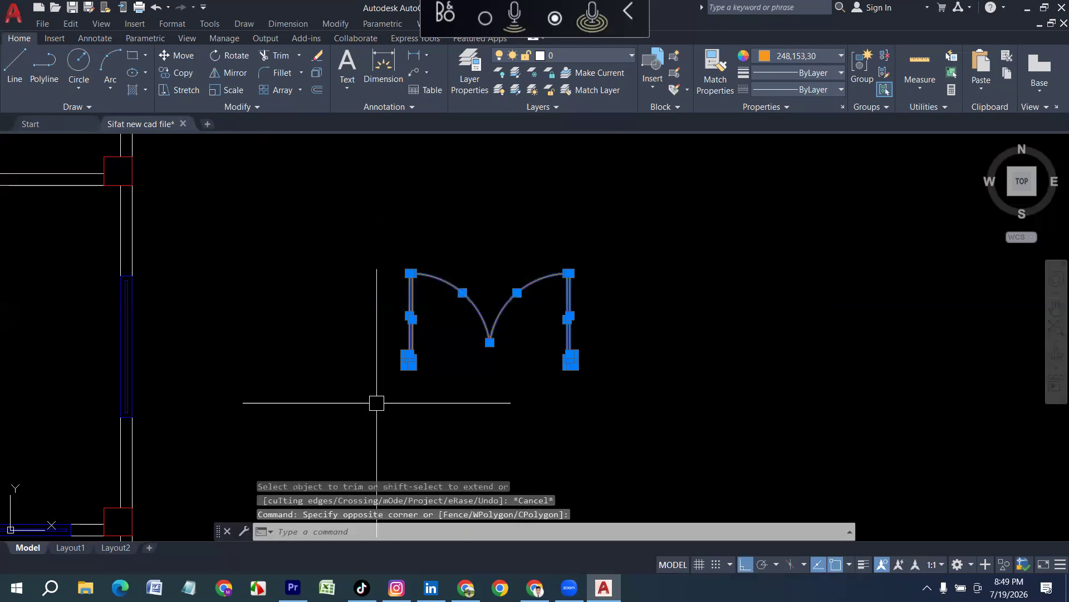
type("J")
key("Return")
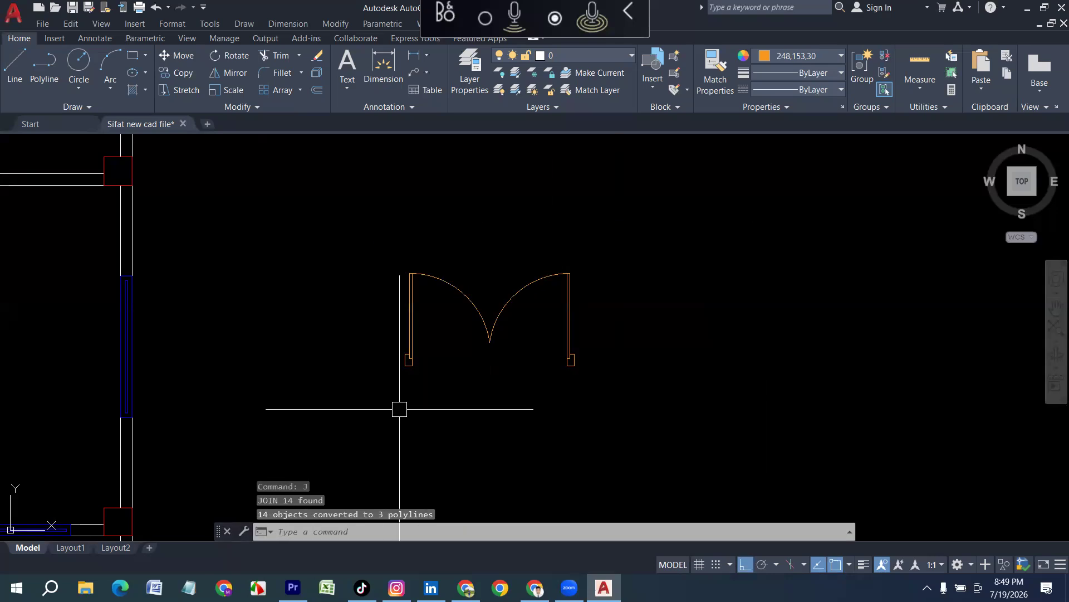
Move the double door by its left jamb's lower outer corner onto the lower left corner of the staircase wall opening.
left_click(408, 364)
left_click(628, 393)
left_click(336, 267)
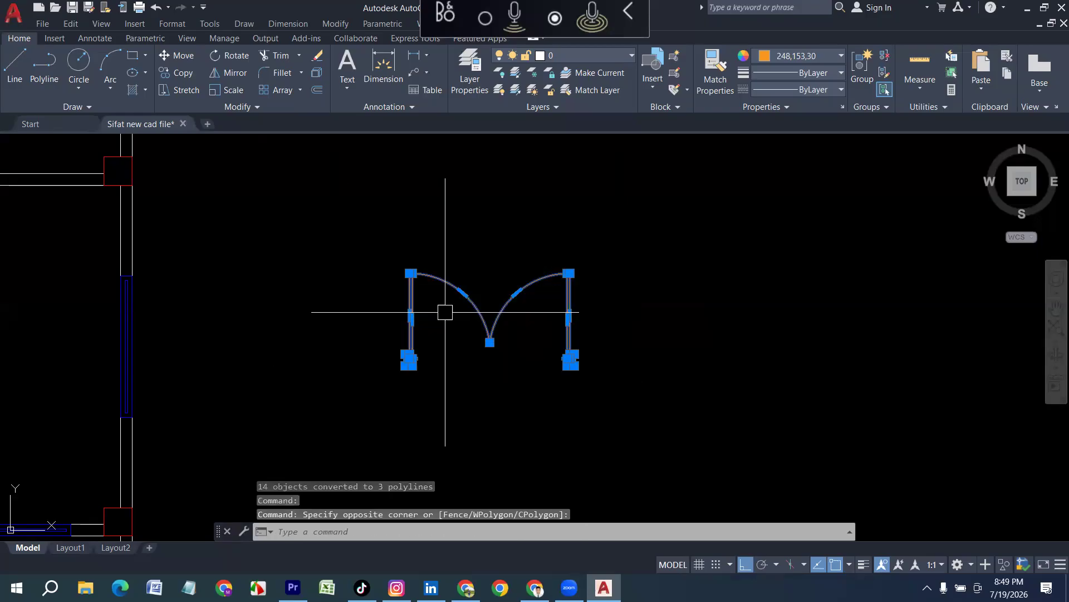
key("Return")
scroll(425, 310, "up", 3)
left_click(411, 358)
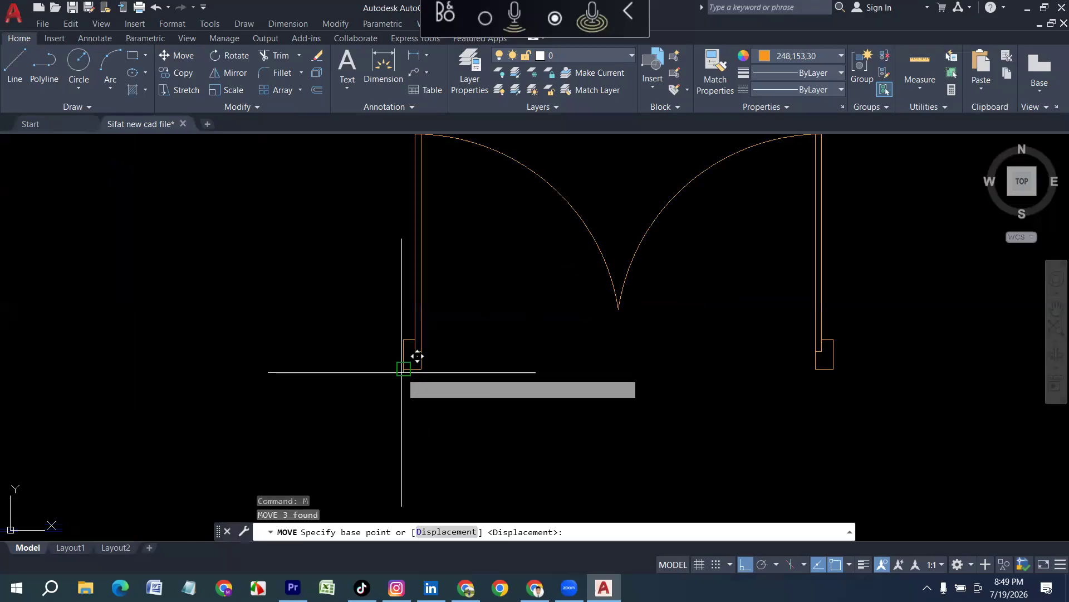
scroll(461, 326, "down", 5)
scroll(254, 273, "up", 5)
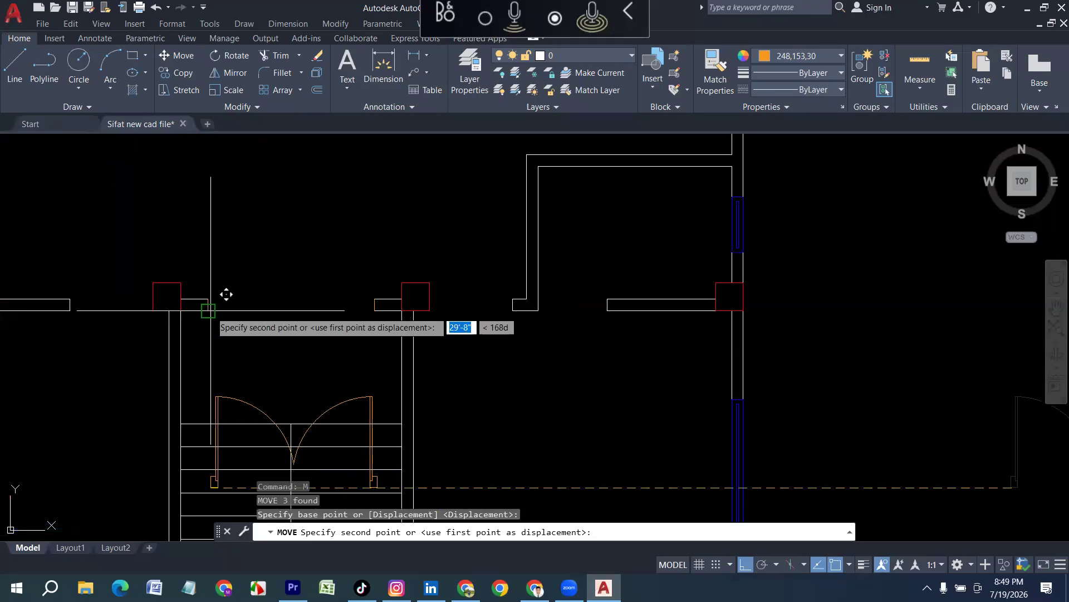
left_click(223, 294)
scroll(353, 299, "down", 5)
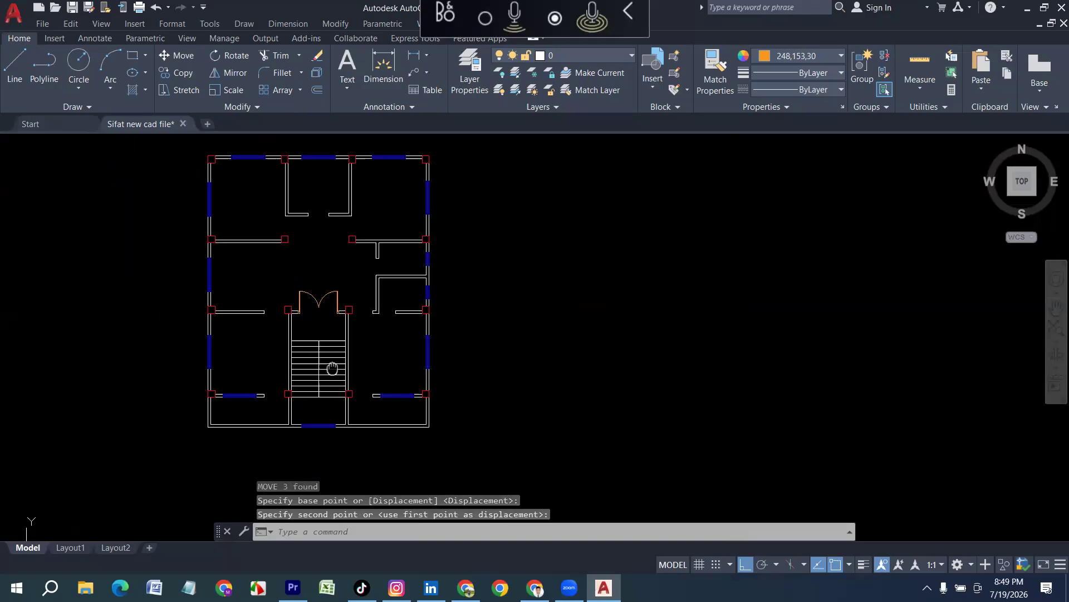
middle_click_drag(319, 313, 337, 358)
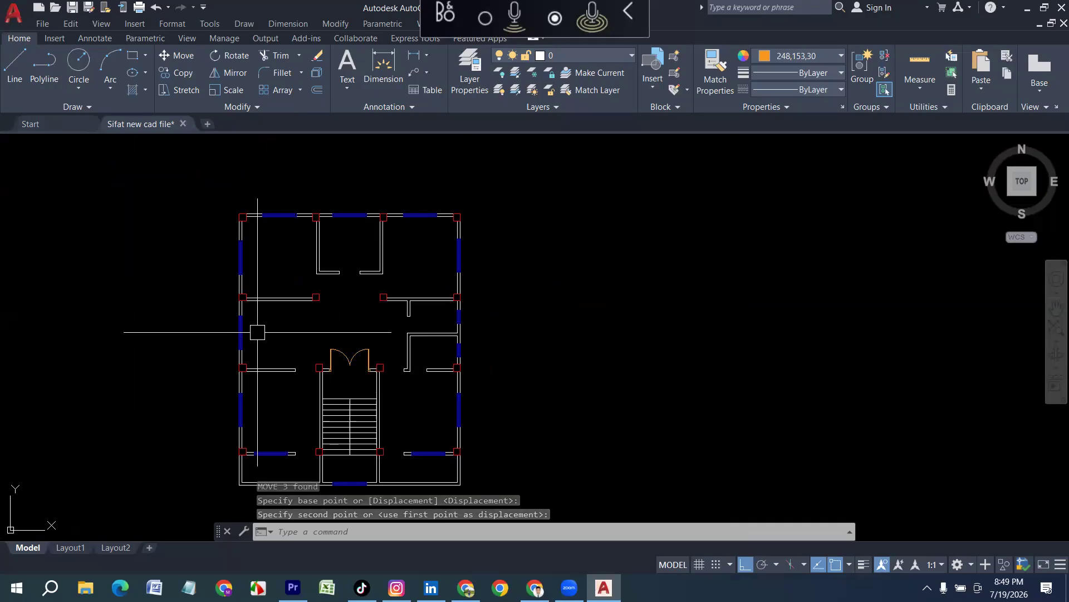
scroll(348, 258, "up", 2)
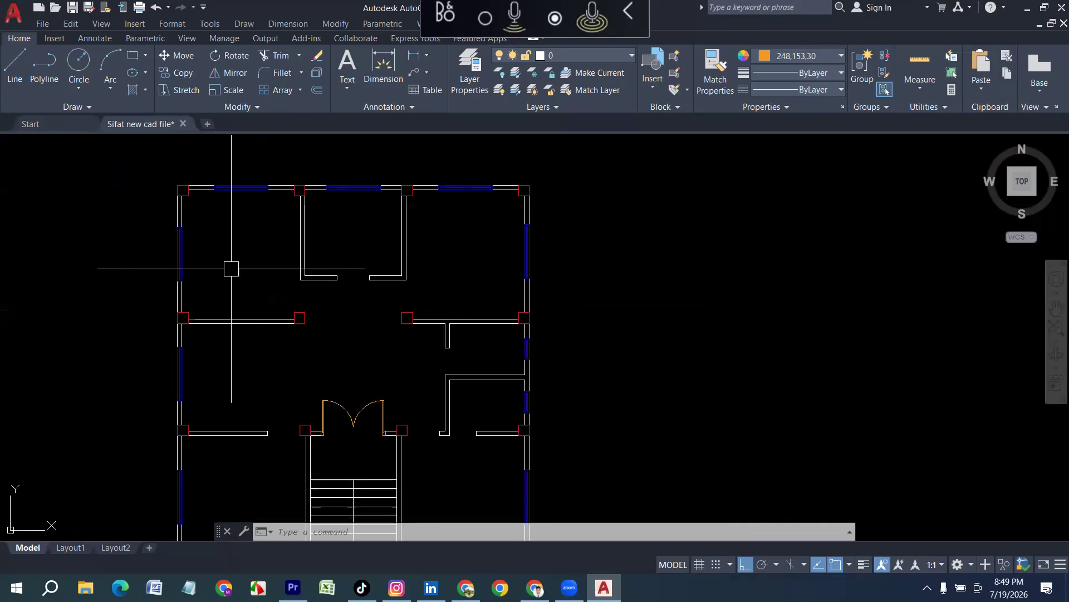
middle_click_drag(337, 366, 320, 243)
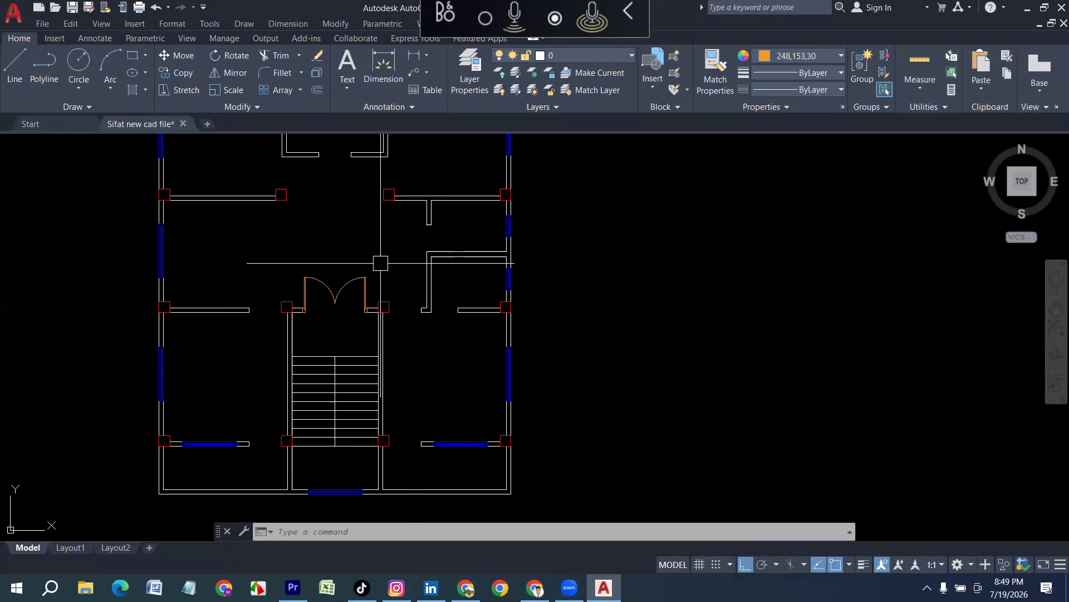
middle_click_drag(532, 267, 549, 337)
scroll(464, 275, "down", 2)
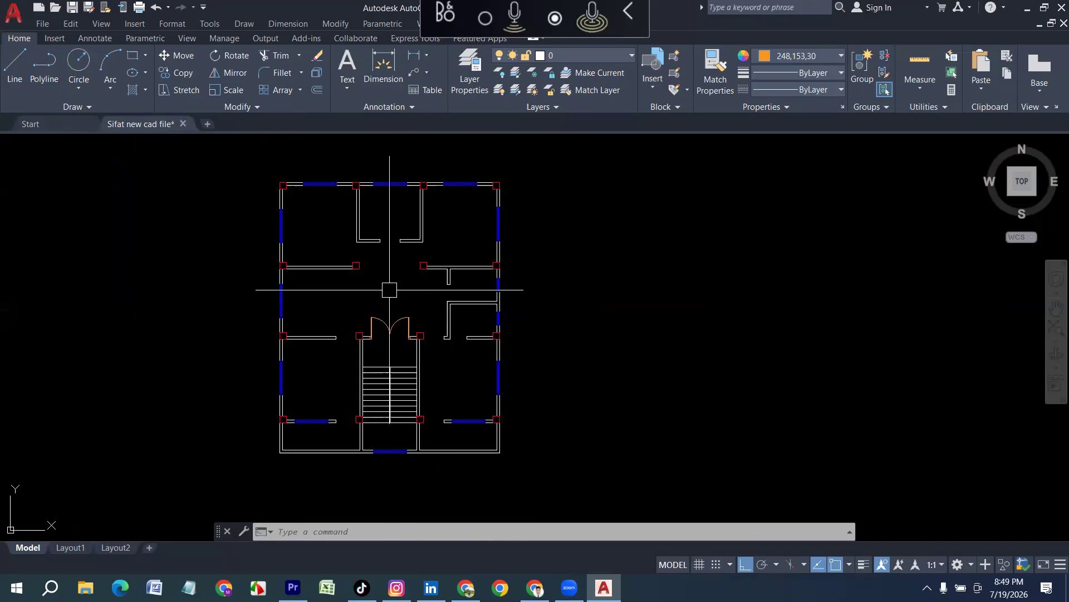